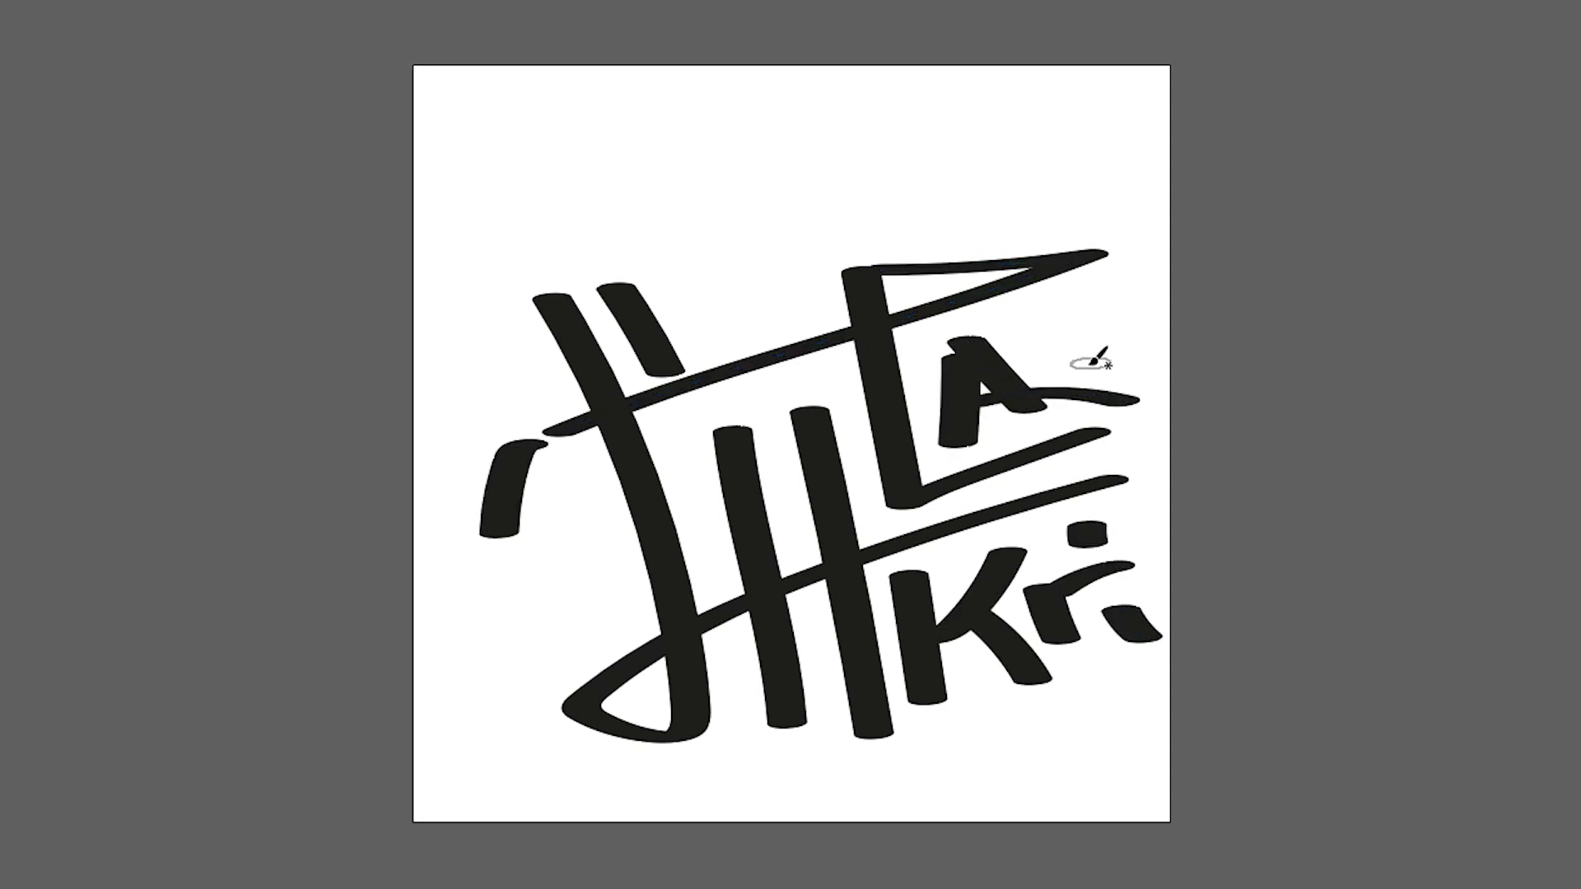
pyautogui.hotkey('ctrl', 'a')
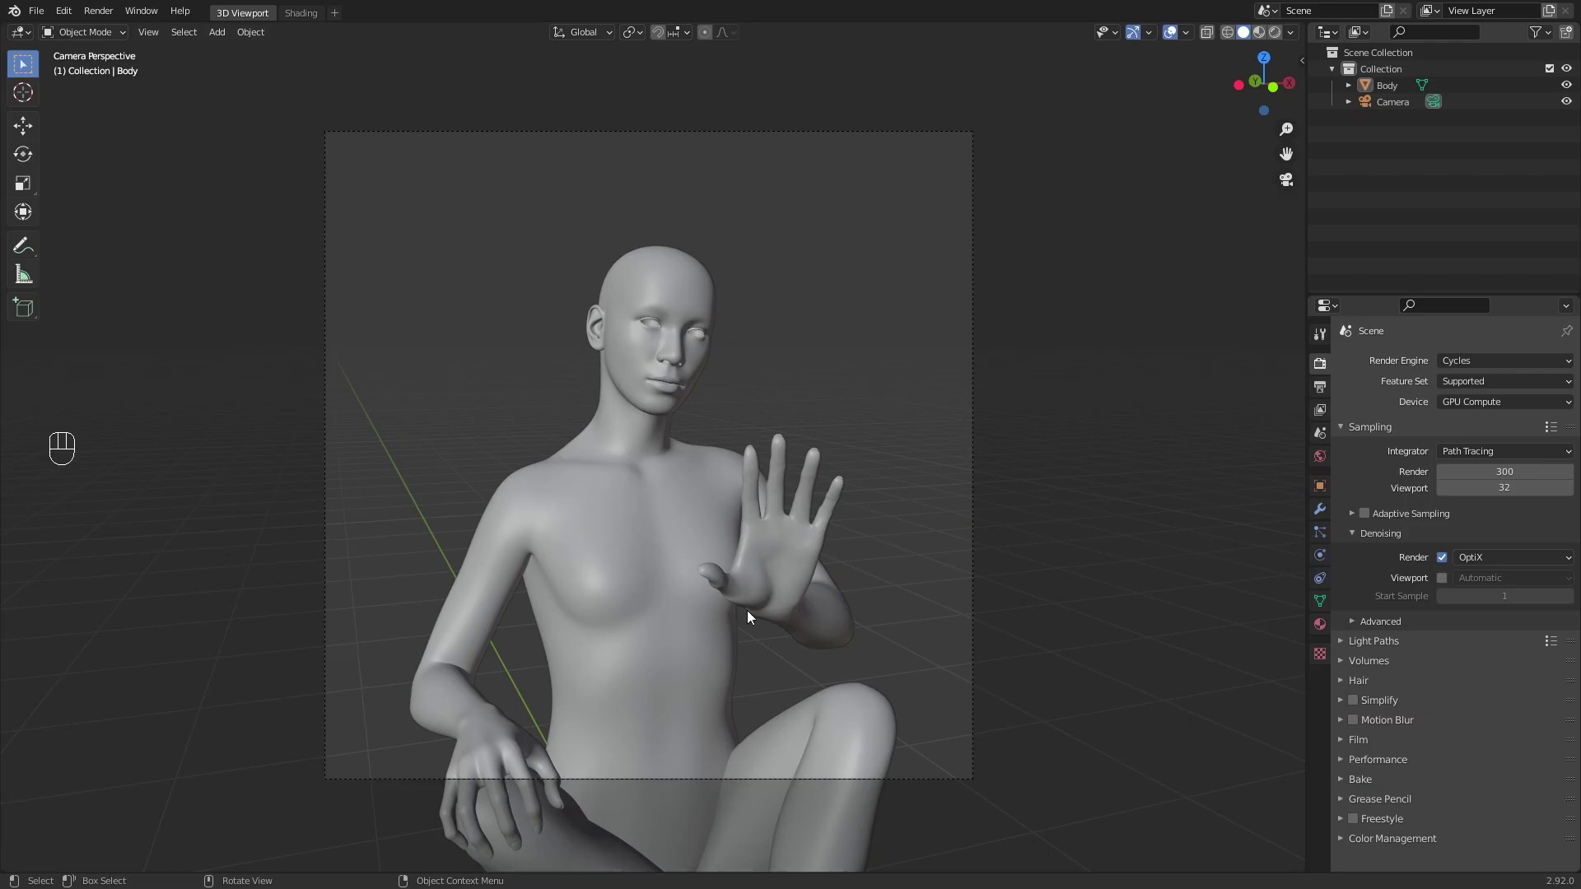
# Step: Set the camera viewport to rendered shading and create a new material for the body
pyautogui.press('z')
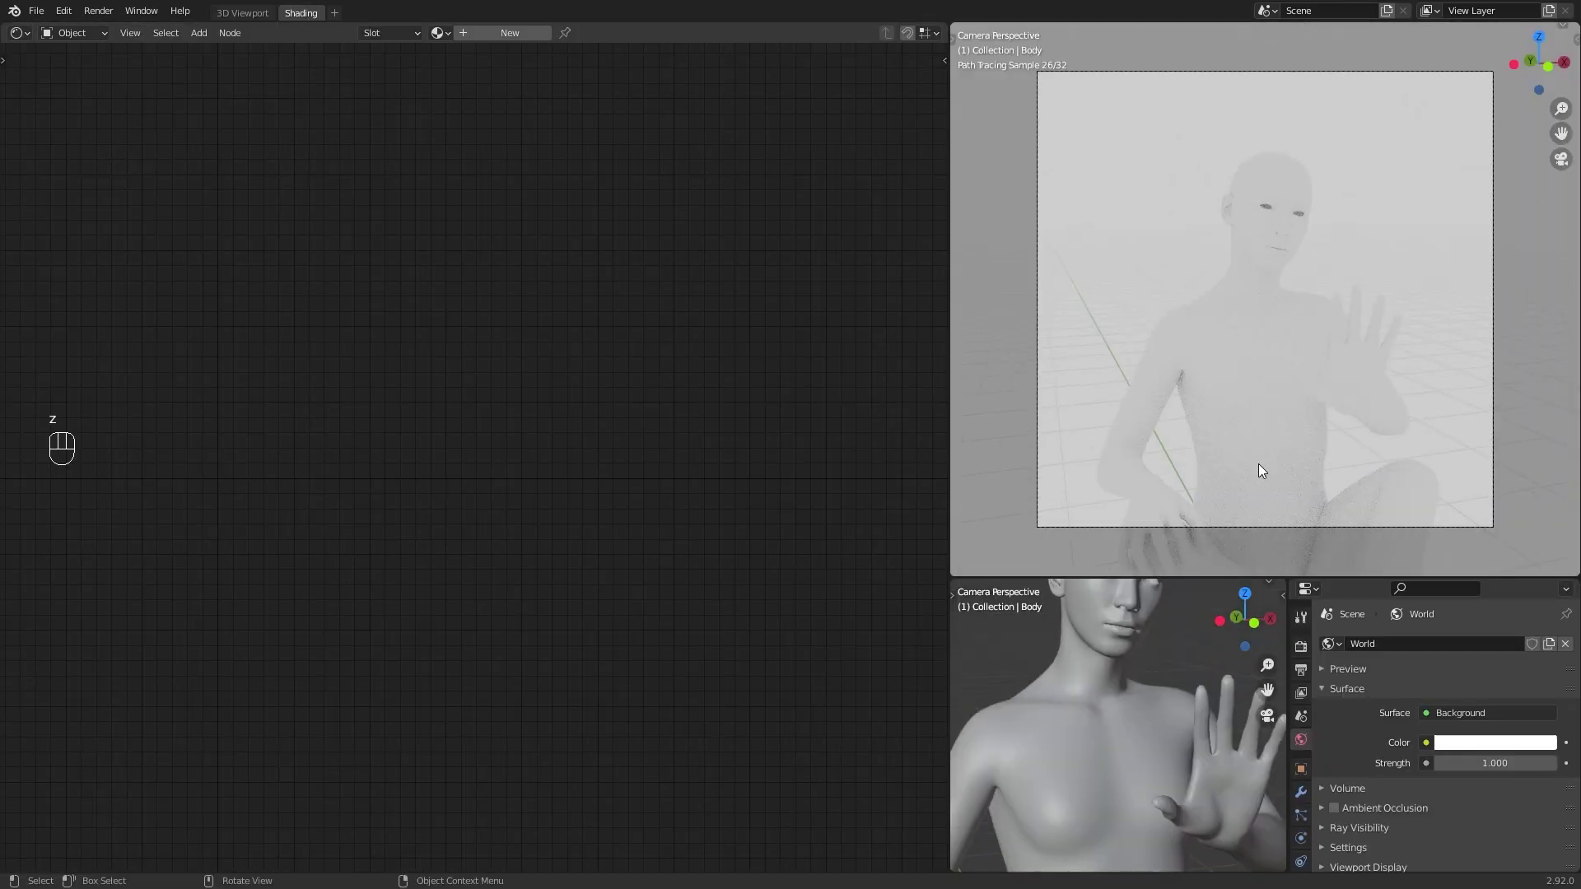
pyautogui.click(1258, 464)
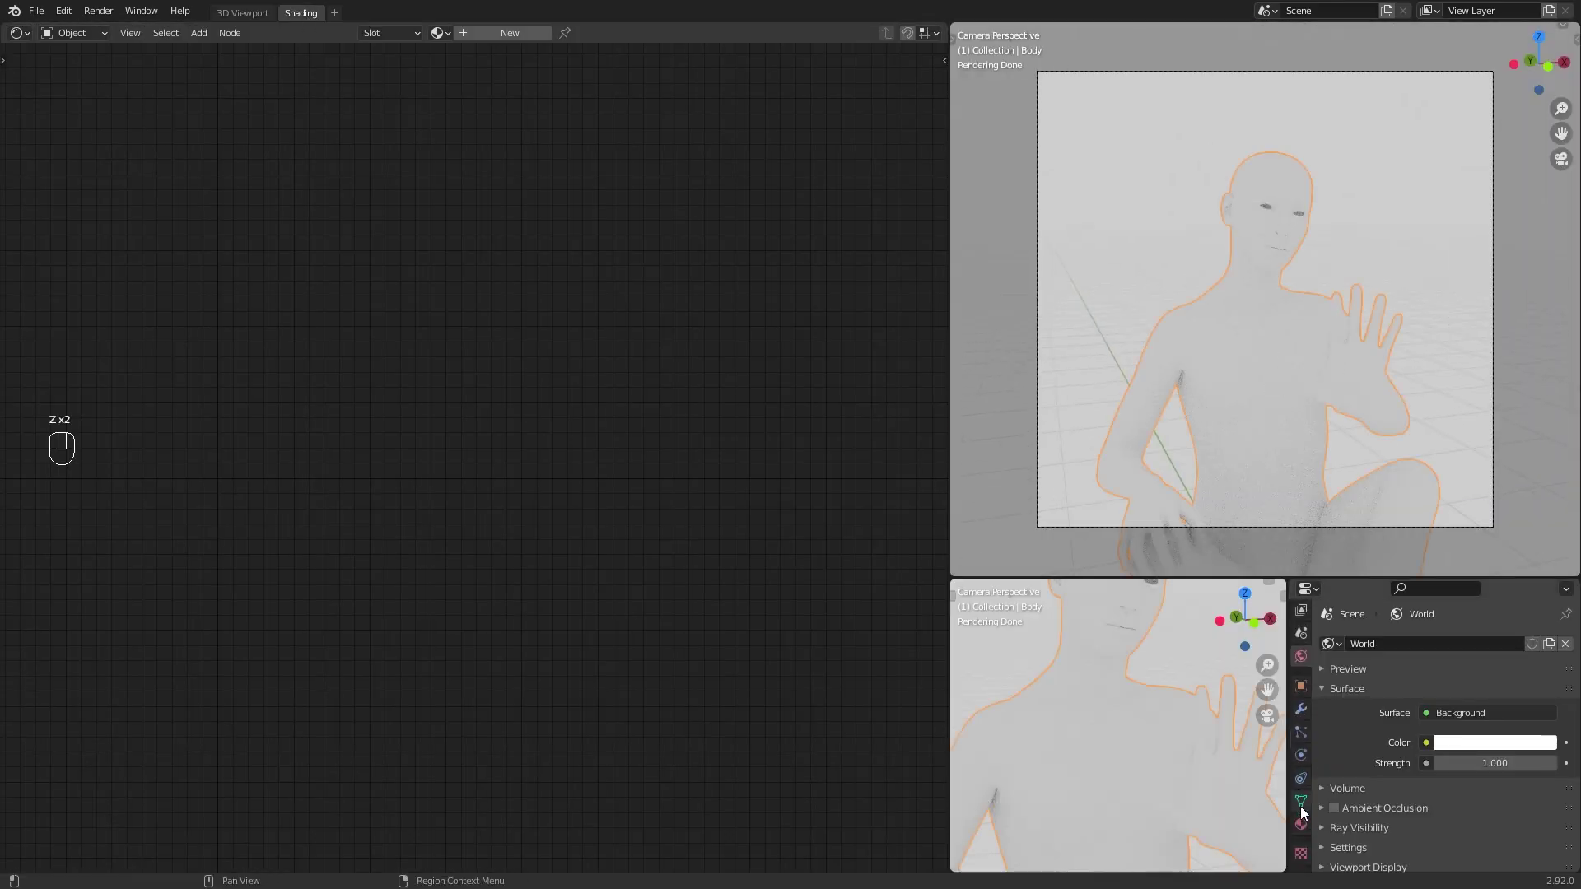
pyautogui.click(1301, 823)
pyautogui.click(1418, 698)
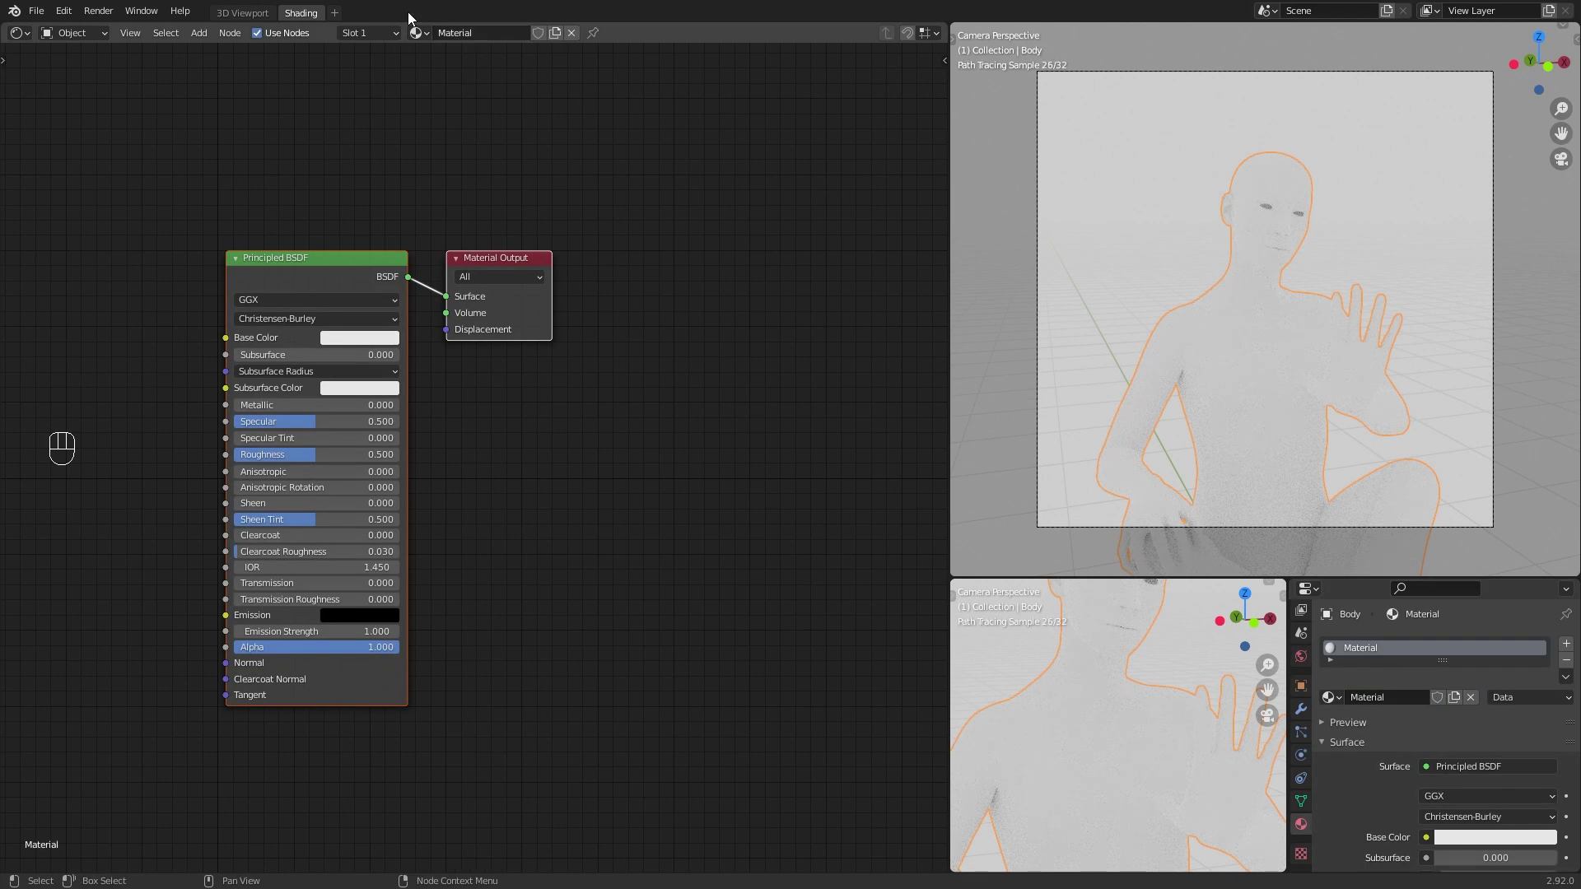
# Step: Move the Principled BSDF node away from the Material Output and place a duplicate of it below
pyautogui.press('Home')
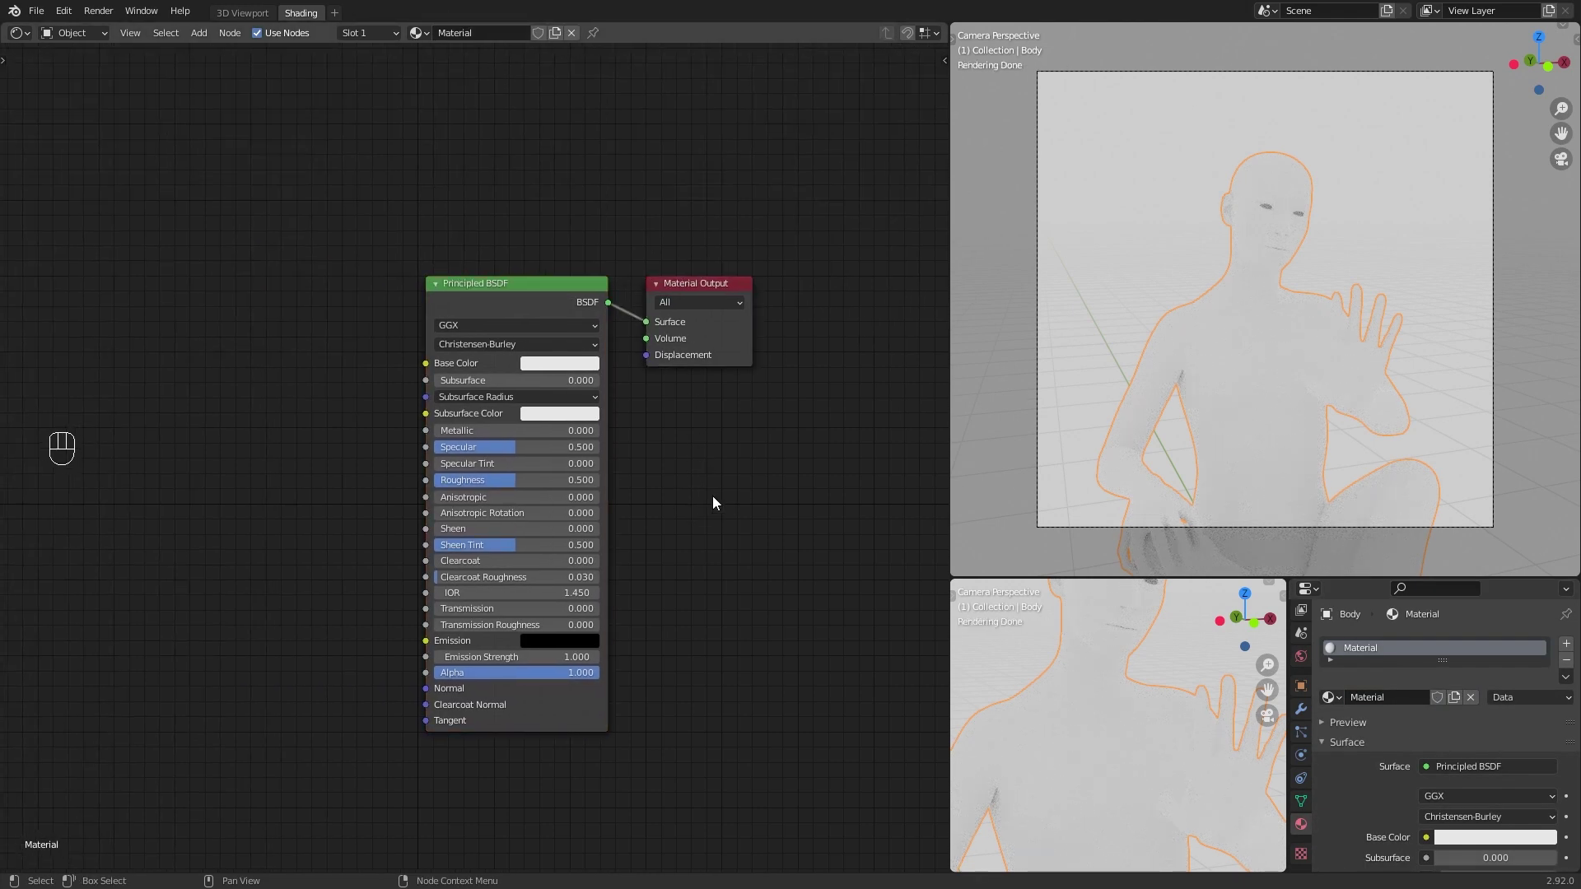
pyautogui.scroll(-4, 713, 496)
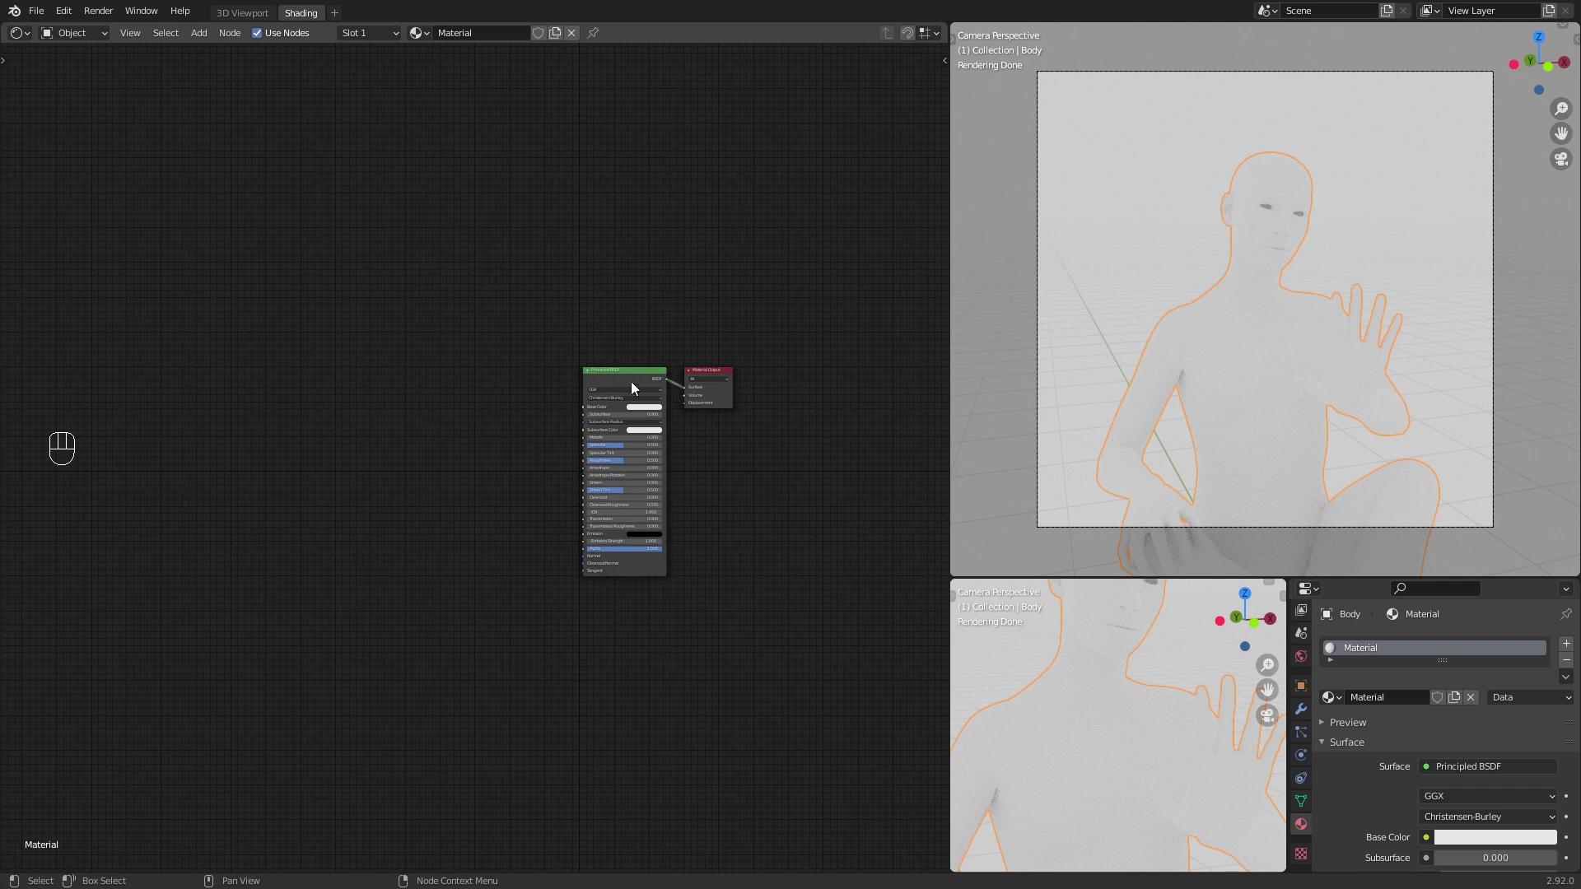
pyautogui.moveTo(625, 377); pyautogui.dragTo(435, 407)
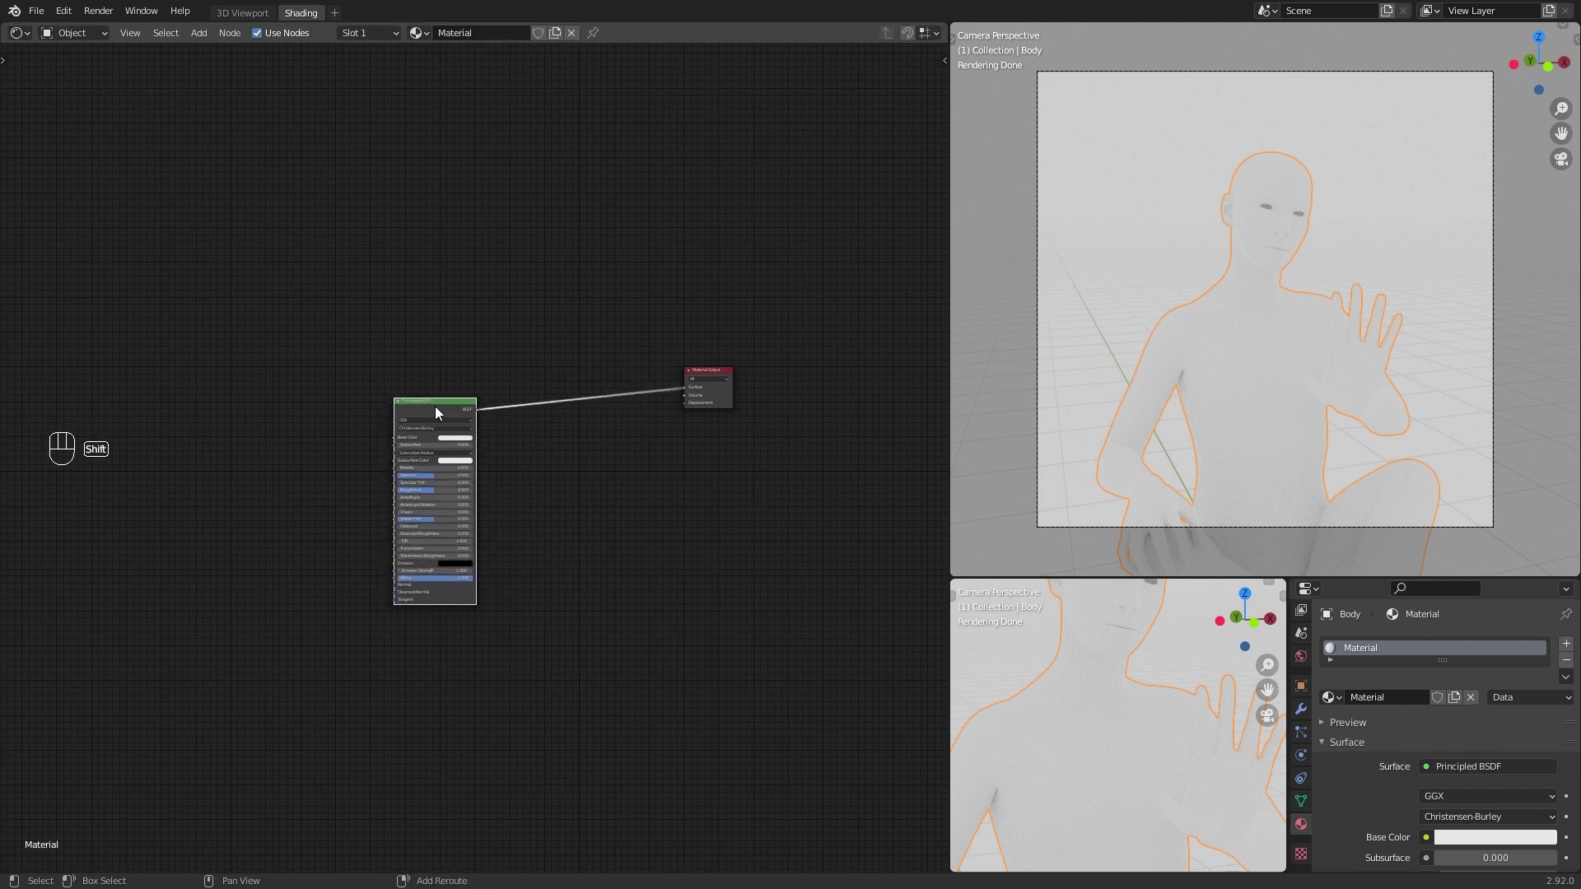
pyautogui.hotkey('shift', 'd')
pyautogui.click(447, 630)
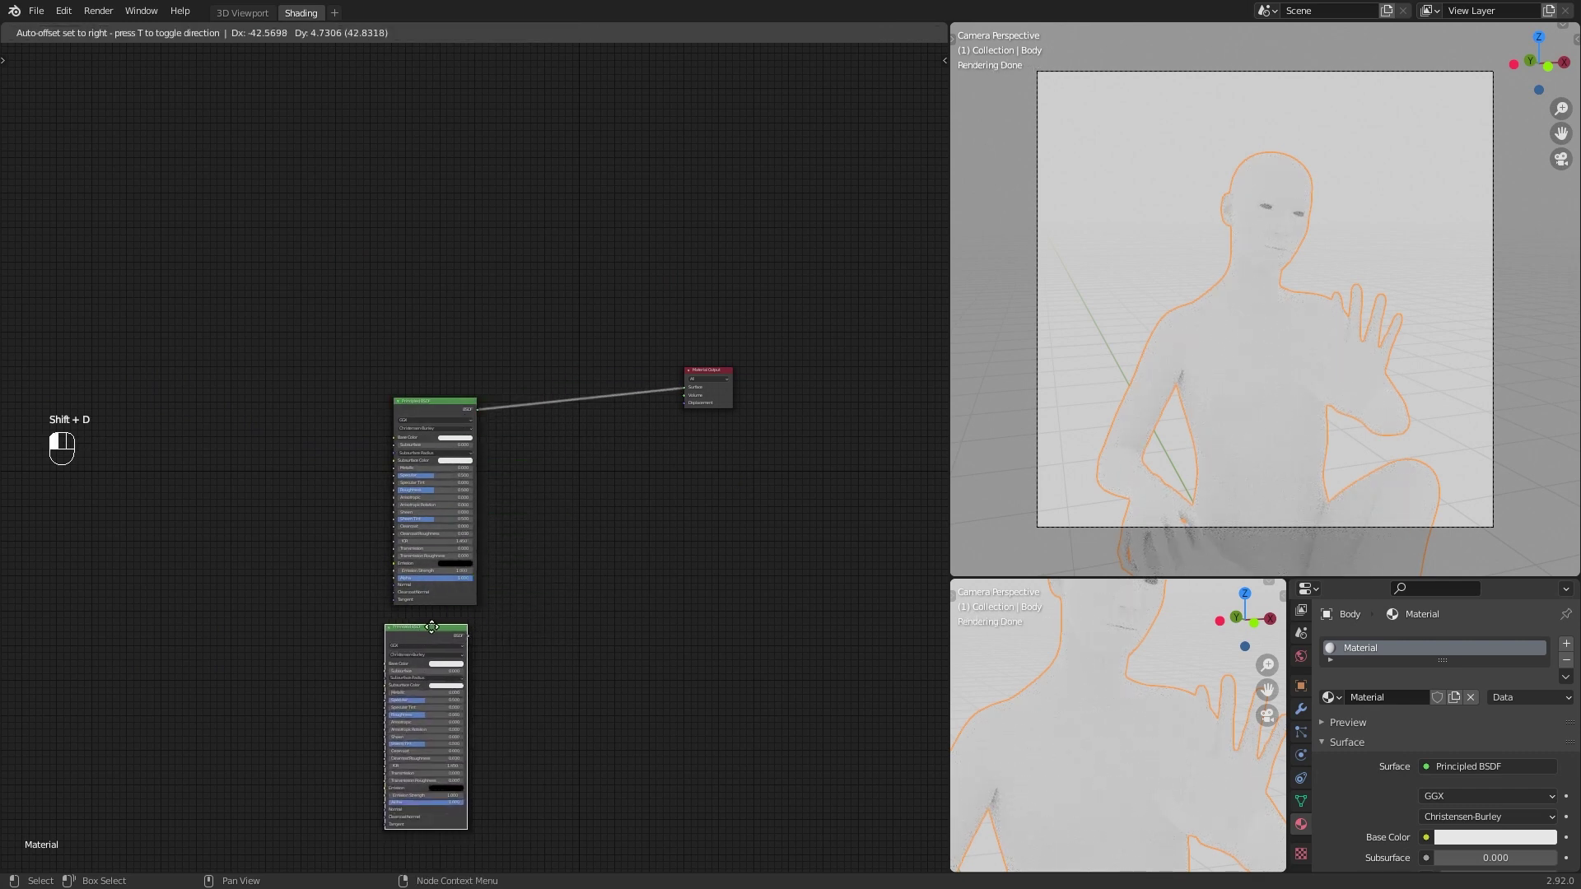
# Step: Combine the two Principled BSDF nodes with a Mix Shader and place it in front of the Material Output
pyautogui.keyDown('ctrl'); pyautogui.keyDown('shift'); pyautogui.moveTo(430, 421); pyautogui.dragTo(423, 654, button='right'); pyautogui.keyUp('shift'); pyautogui.keyUp('ctrl')
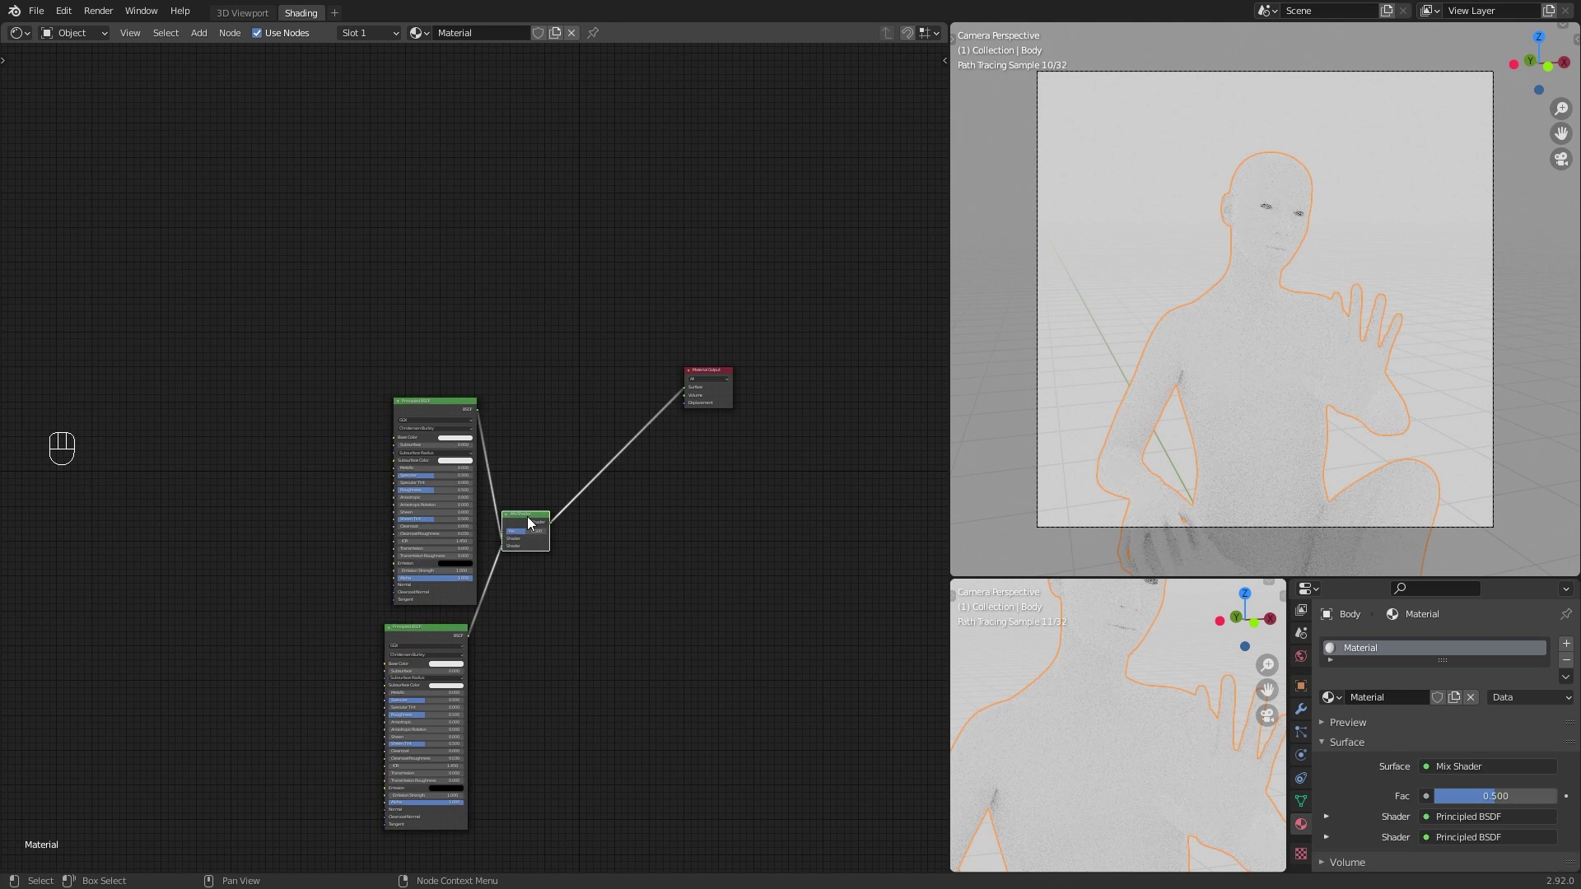
pyautogui.moveTo(526, 515); pyautogui.dragTo(579, 360)
pyautogui.scroll(2, 573, 379)
pyautogui.scroll(2, 573, 379)
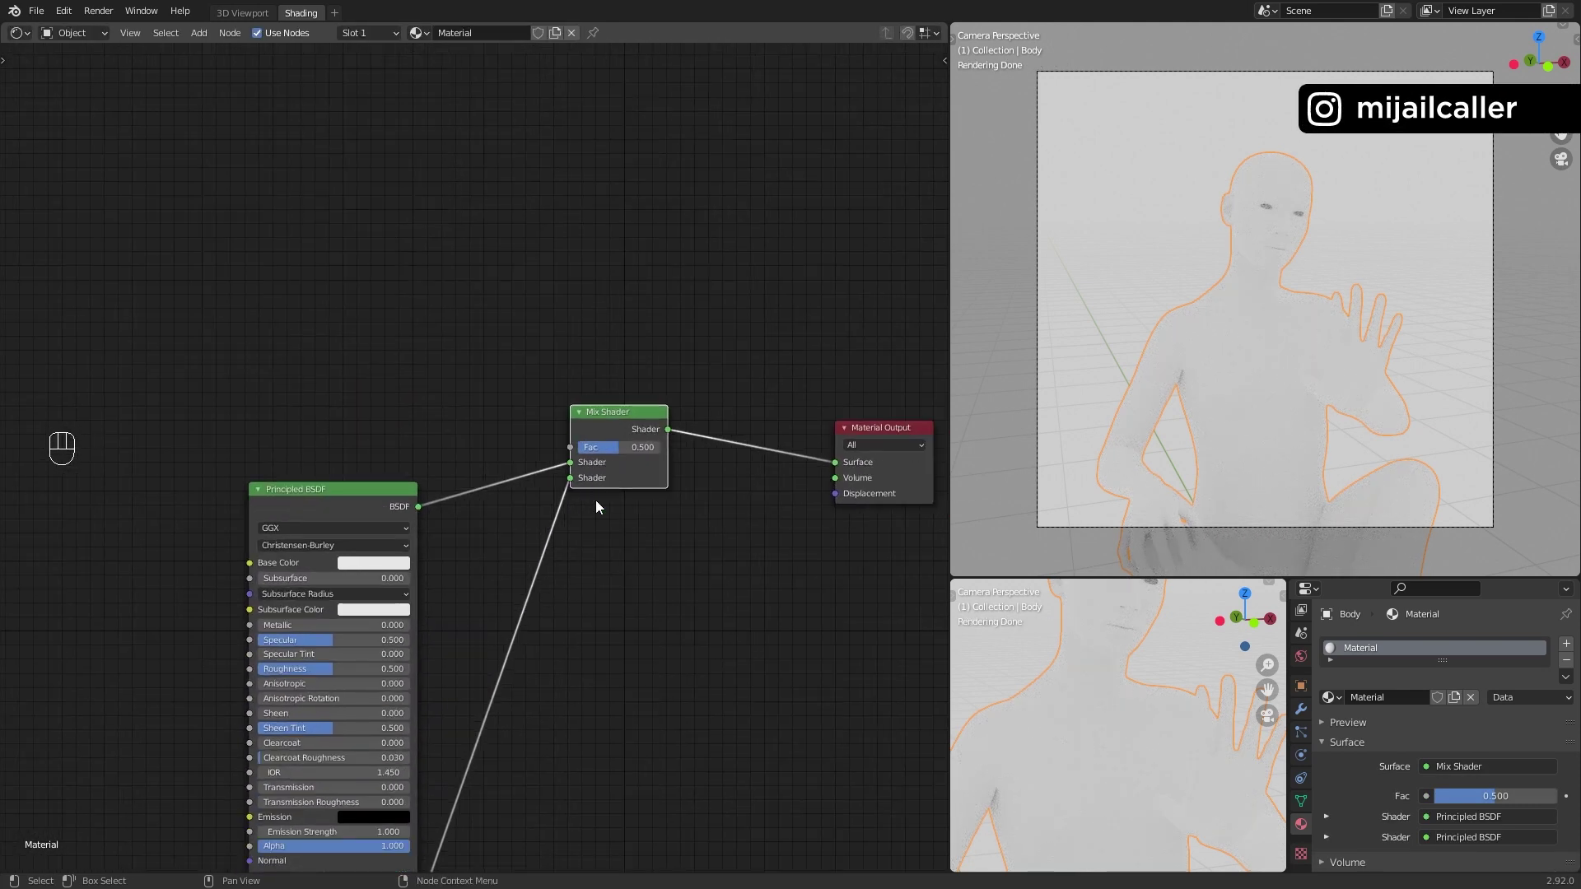
# Step: Add an Image Texture node above the Principled BSDF nodes and connect its Color output to the Mix Shader's Fac input
pyautogui.scroll(-2, 560, 511)
pyautogui.moveTo(502, 551); pyautogui.dragTo(713, 588, button='middle')
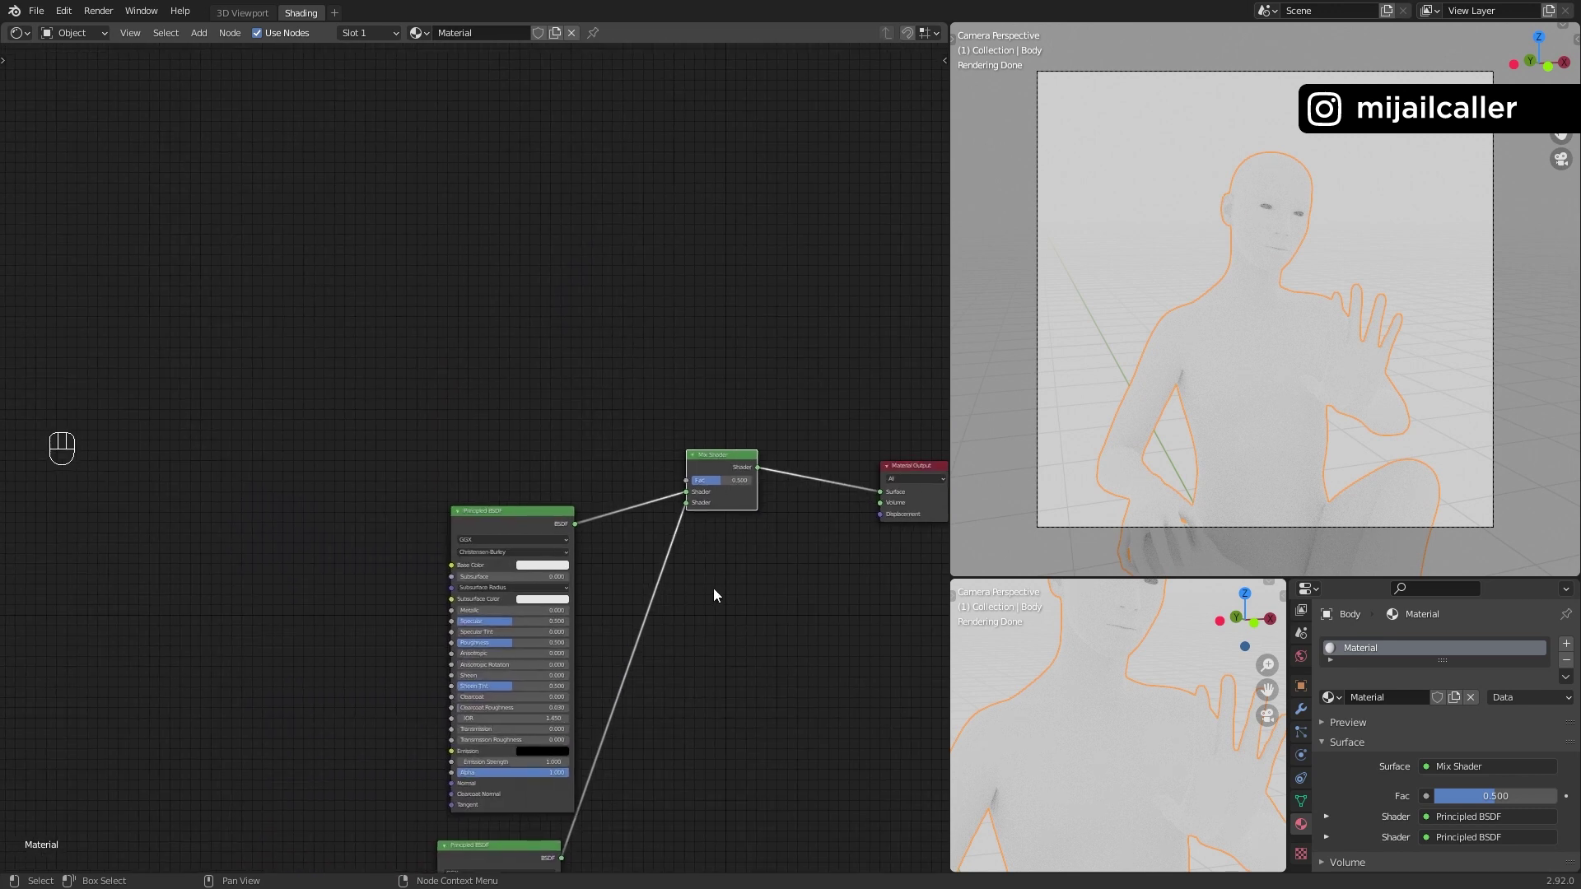
pyautogui.hotkey('shift', 'a')
pyautogui.click(764, 592)
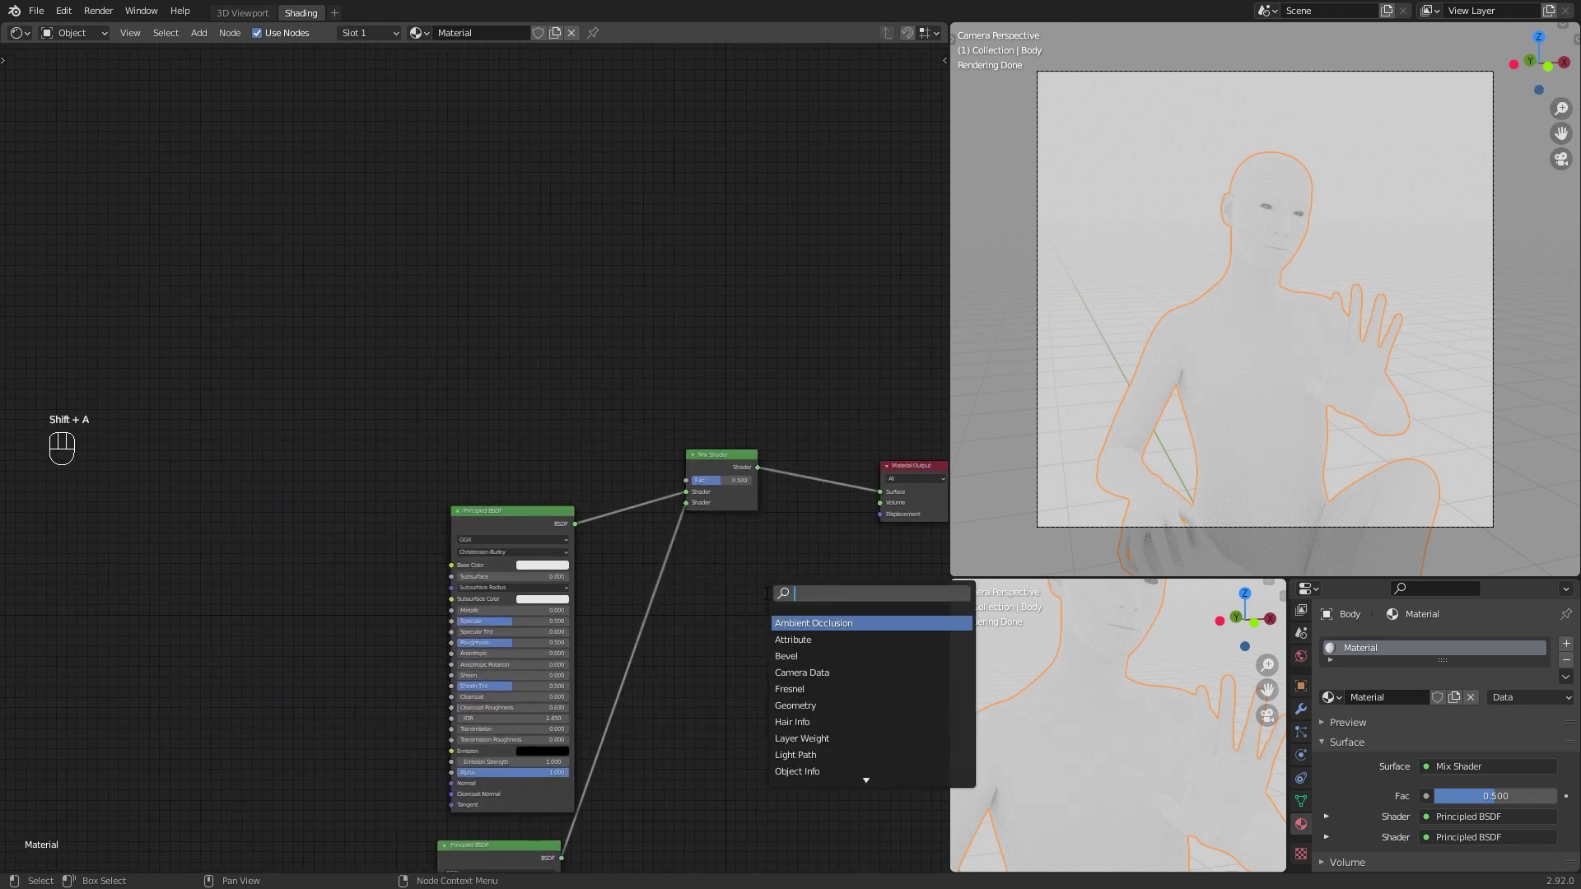
pyautogui.write('ima')
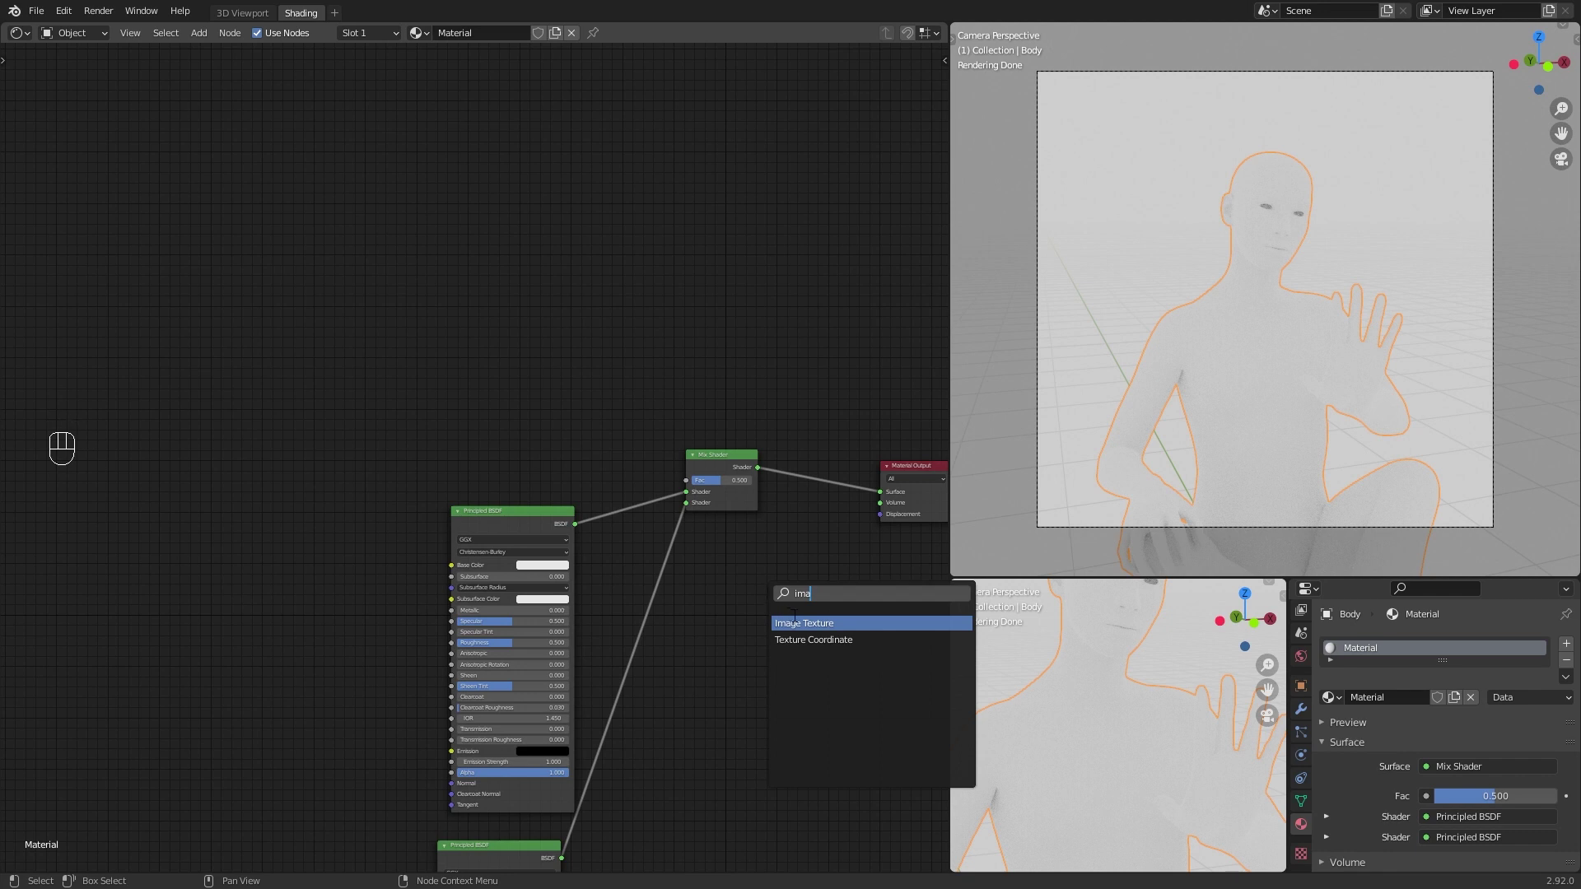
pyautogui.click(797, 618)
pyautogui.click(412, 329)
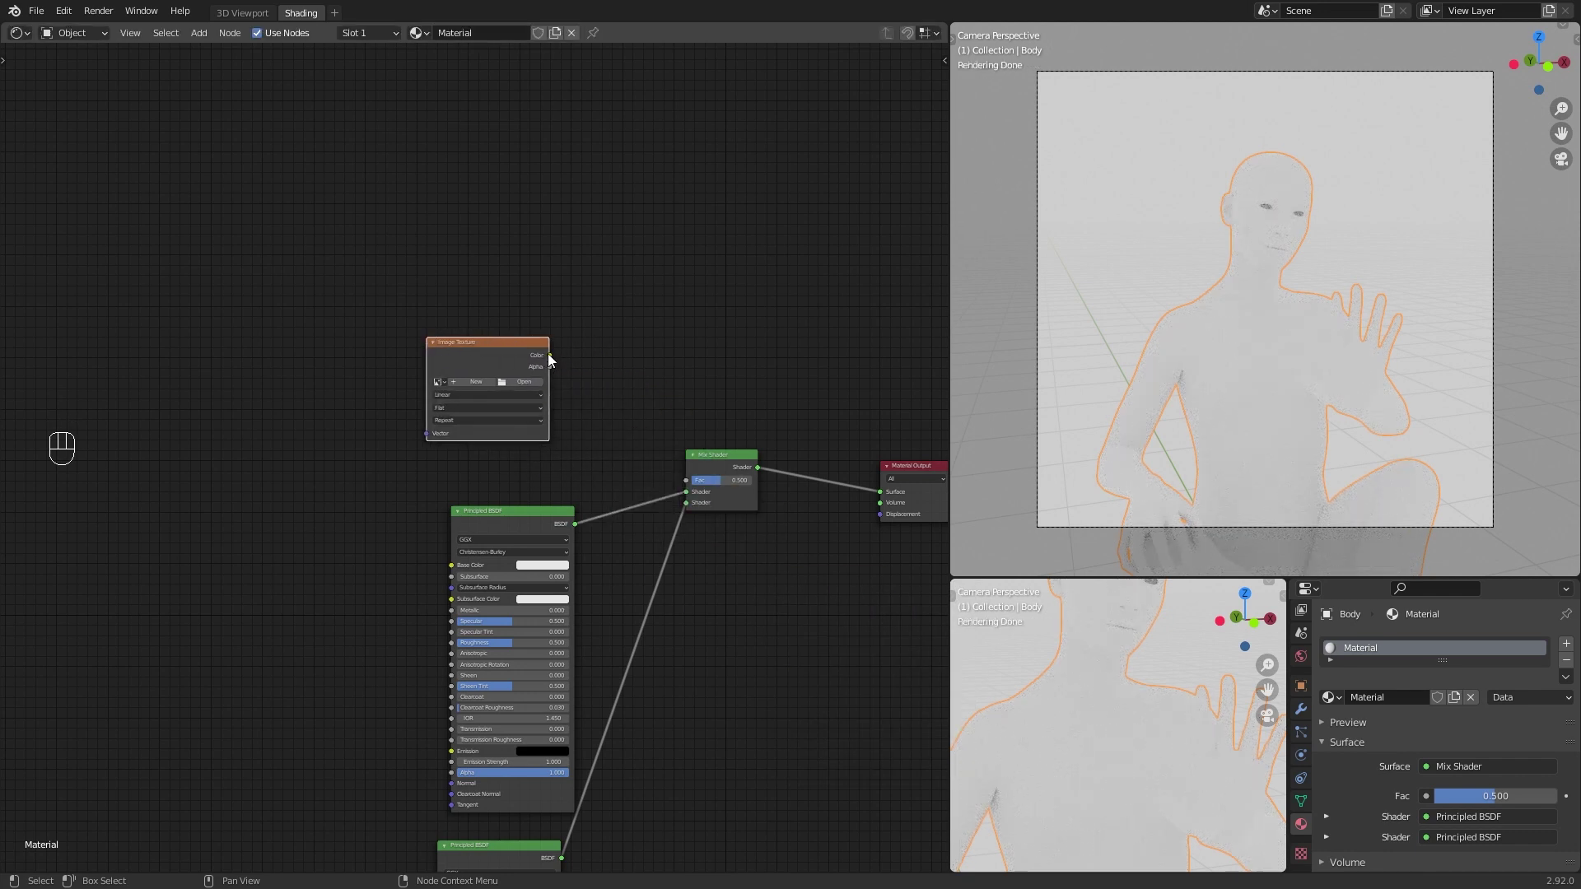
pyautogui.moveTo(549, 355); pyautogui.dragTo(685, 479)
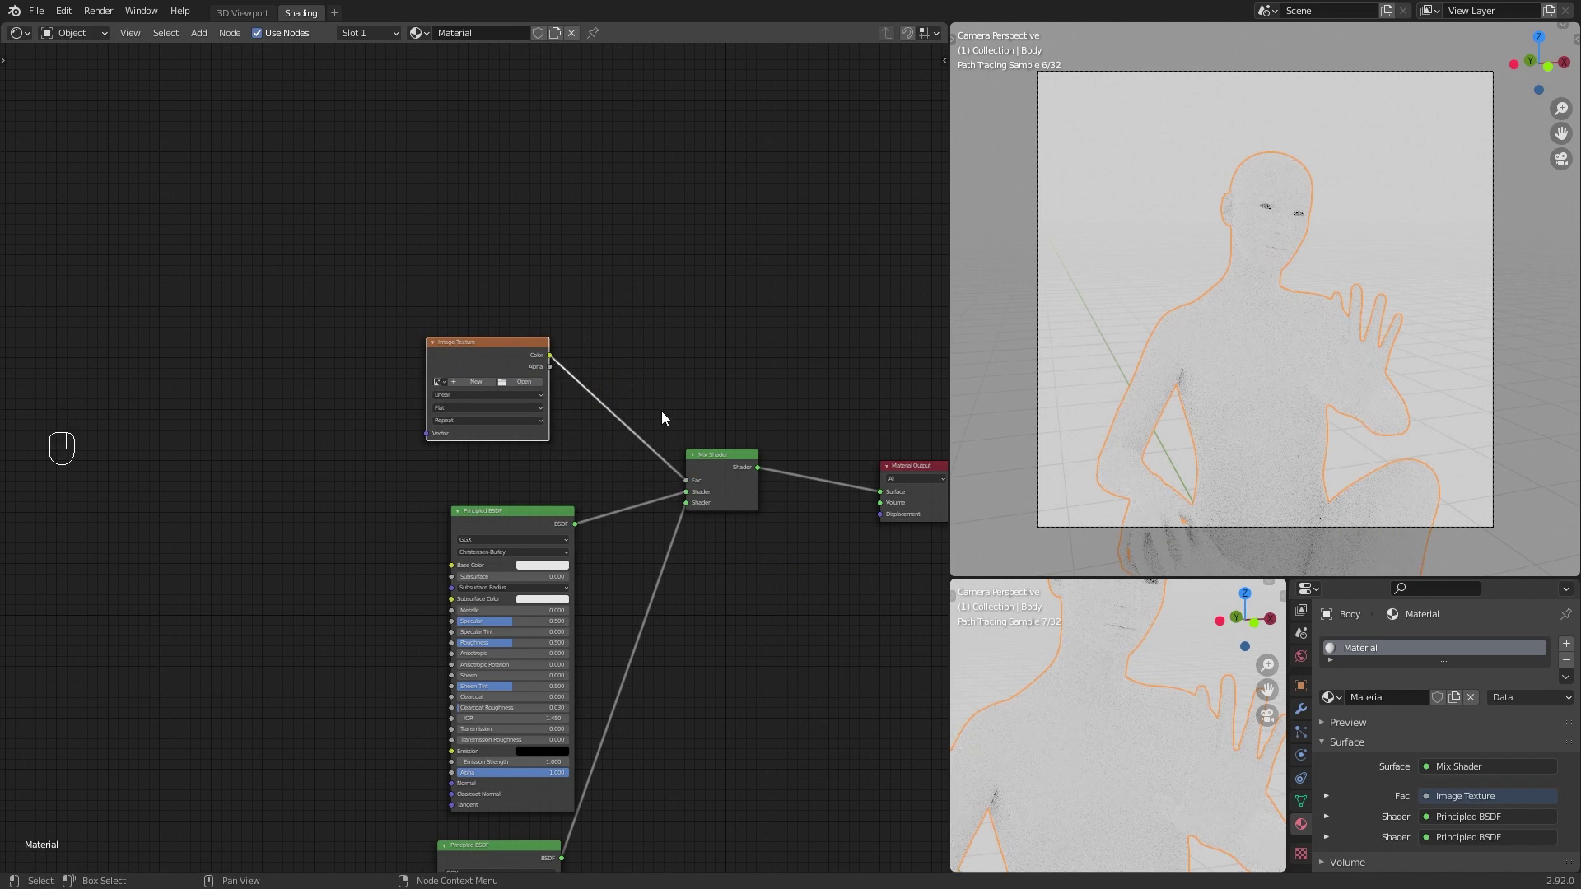
# Step: Add Texture Coordinate and Mapping nodes to the Image Texture node and space them out
pyautogui.moveTo(479, 362); pyautogui.dragTo(486, 359)
pyautogui.hotkey('ctrl', 't')
pyautogui.moveTo(171, 264); pyautogui.dragTo(359, 301, button='middle')
pyautogui.moveTo(334, 305); pyautogui.dragTo(543, 605)
pyautogui.moveTo(535, 363); pyautogui.dragTo(367, 376)
pyautogui.moveTo(235, 396); pyautogui.dragTo(110, 395)
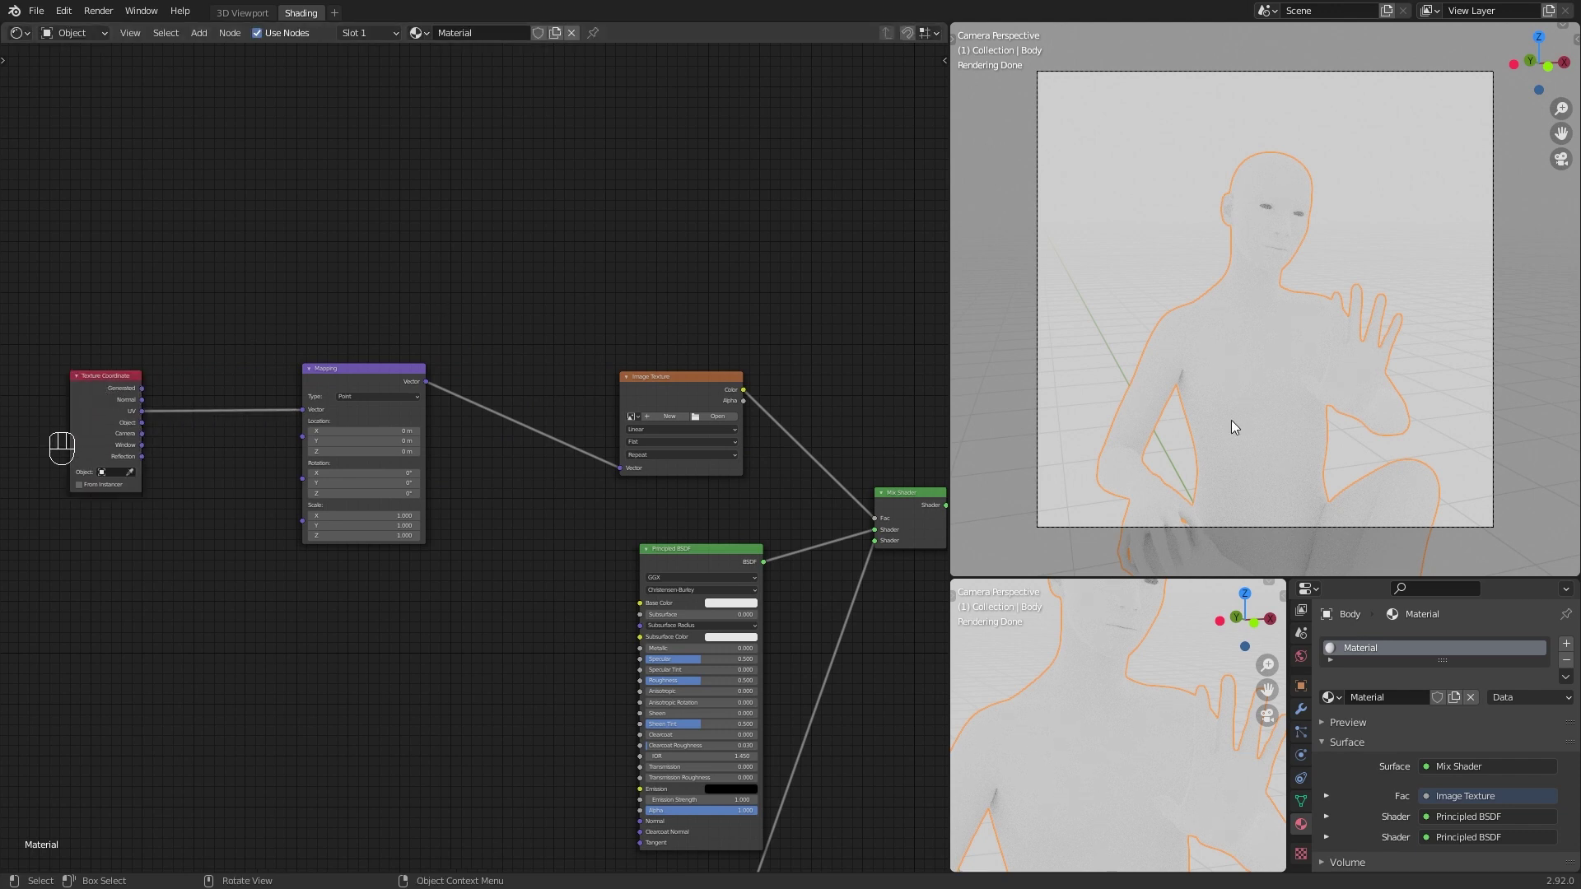
# Step: Load the image cali2-01.png into the Image Texture node
pyautogui.click(1536, 409)
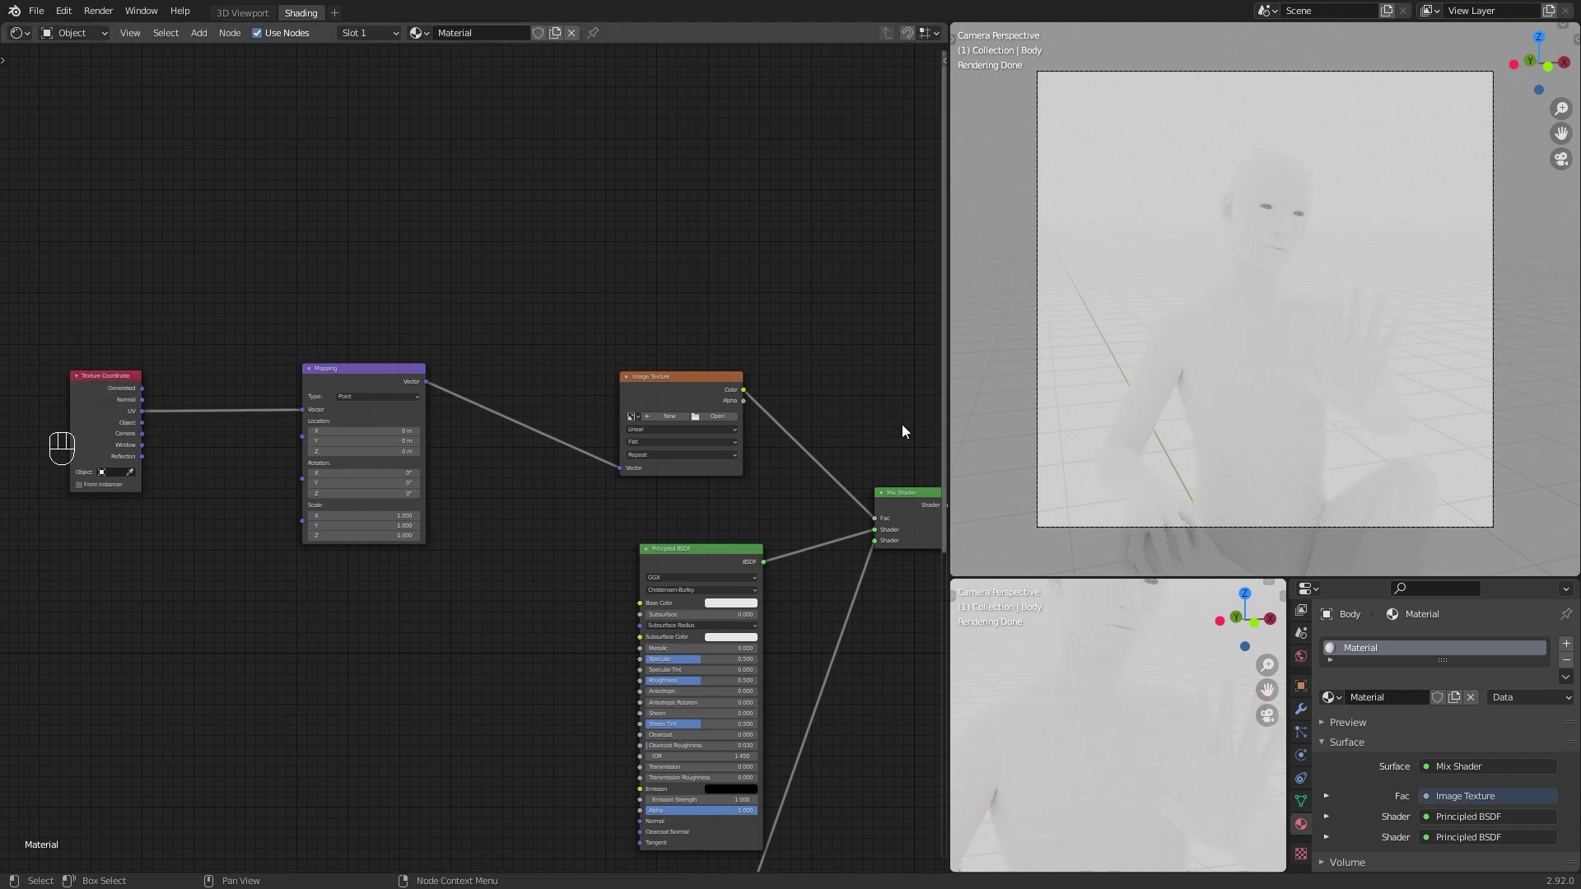
pyautogui.moveTo(590, 498); pyautogui.dragTo(499, 476, button='middle')
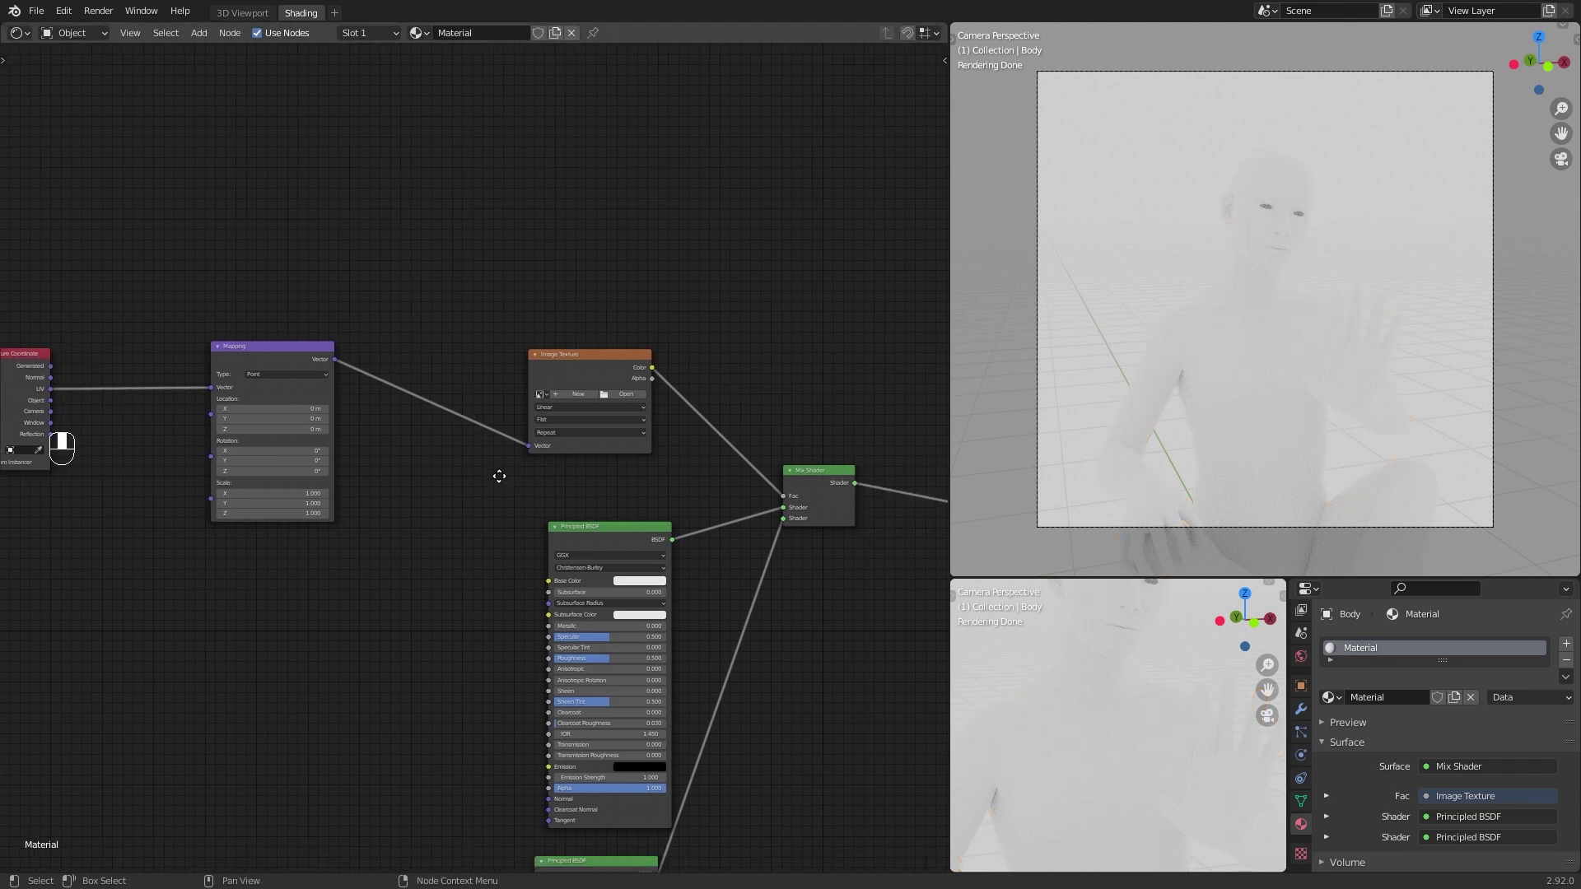
pyautogui.click(631, 393)
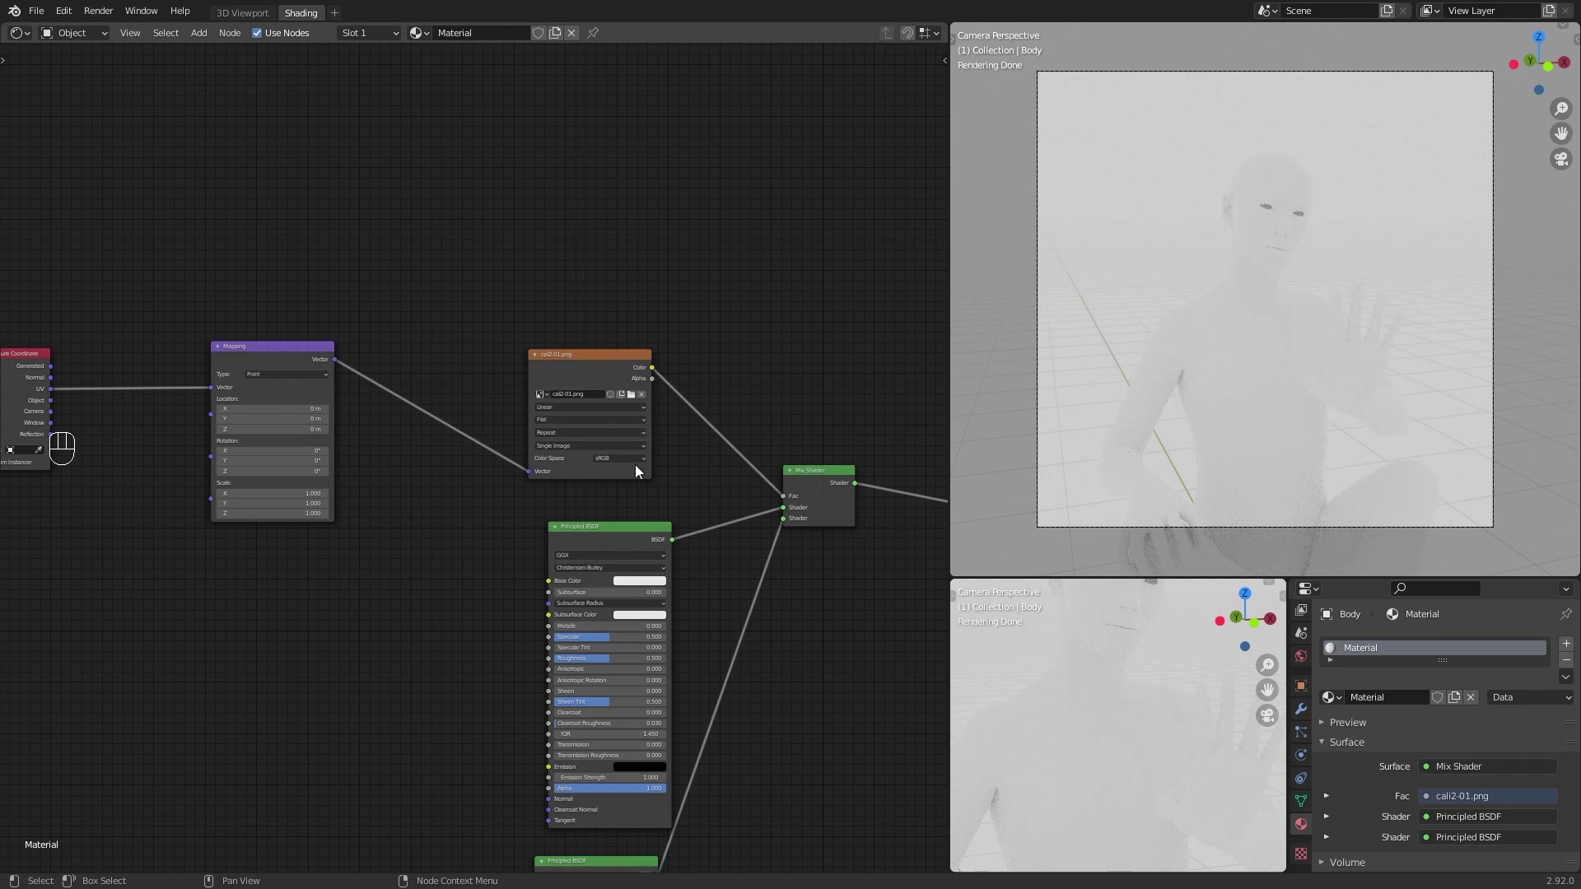
# Step: Split the node editor horizontally and change the lower area to a UV Editor
pyautogui.moveTo(662, 442); pyautogui.dragTo(616, 285, button='middle')
pyautogui.scroll(-1, 625, 307)
pyautogui.moveTo(639, 374); pyautogui.dragTo(601, 438, button='middle')
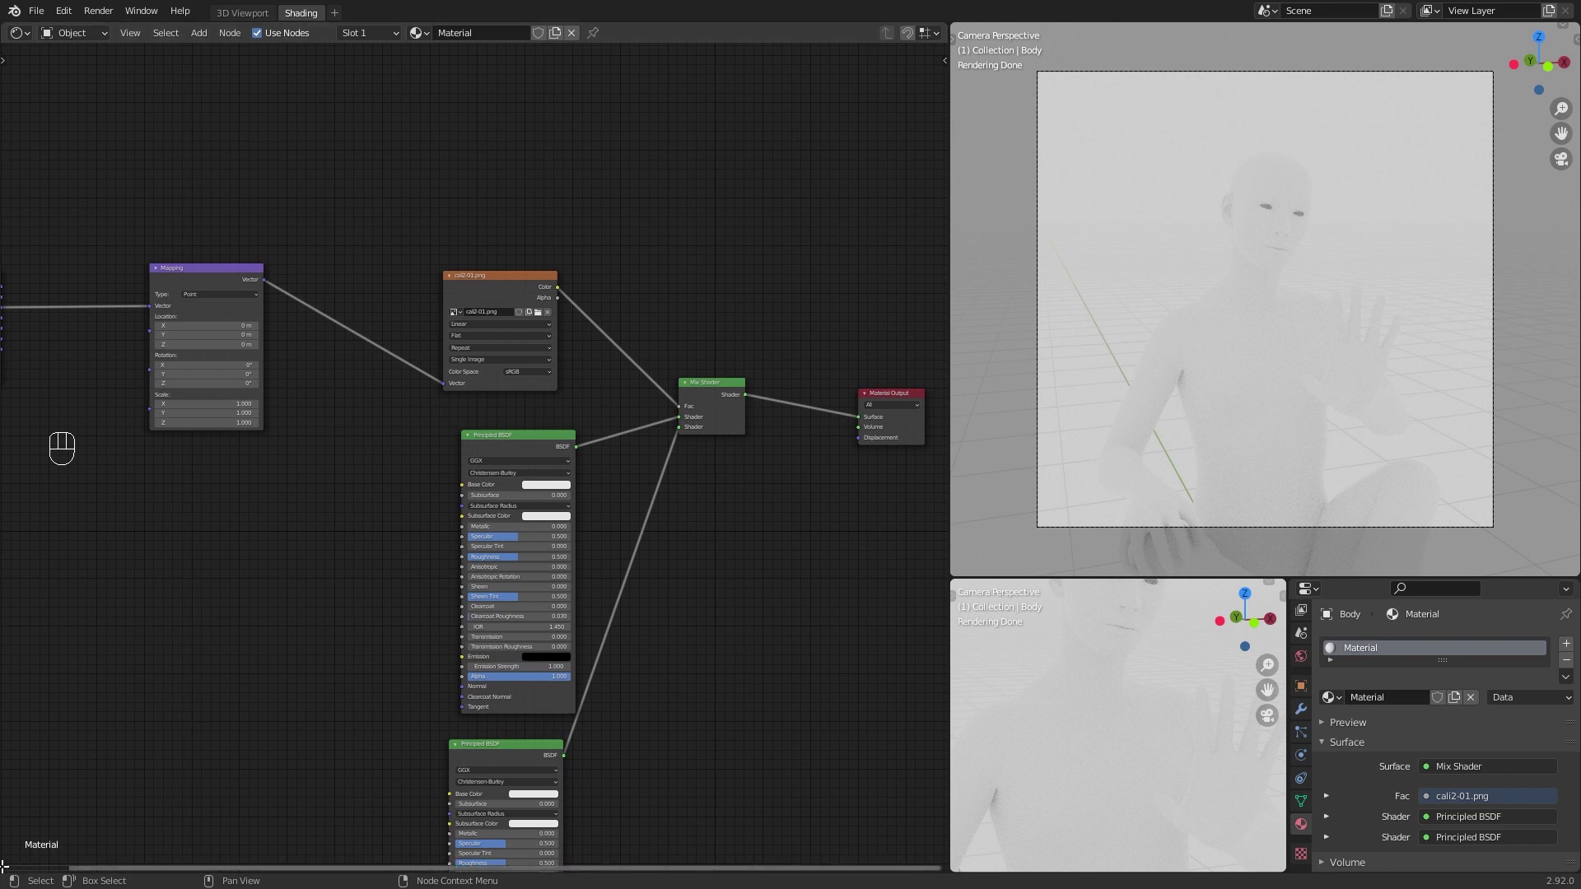
pyautogui.moveTo(6, 870); pyautogui.dragTo(61, 584)
pyautogui.click(23, 601)
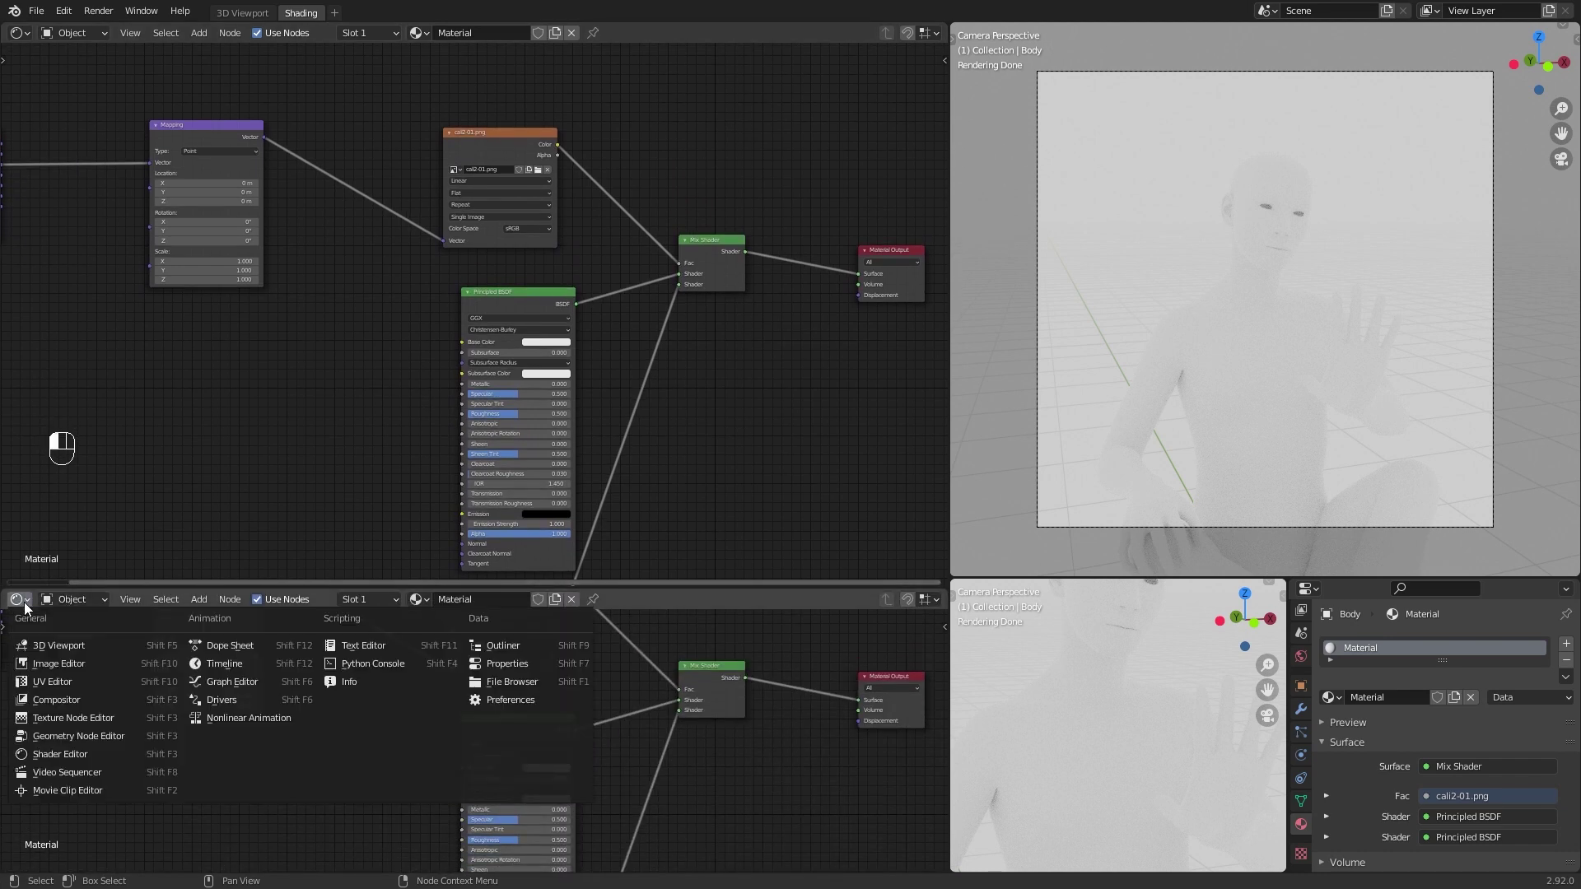
pyautogui.click(52, 682)
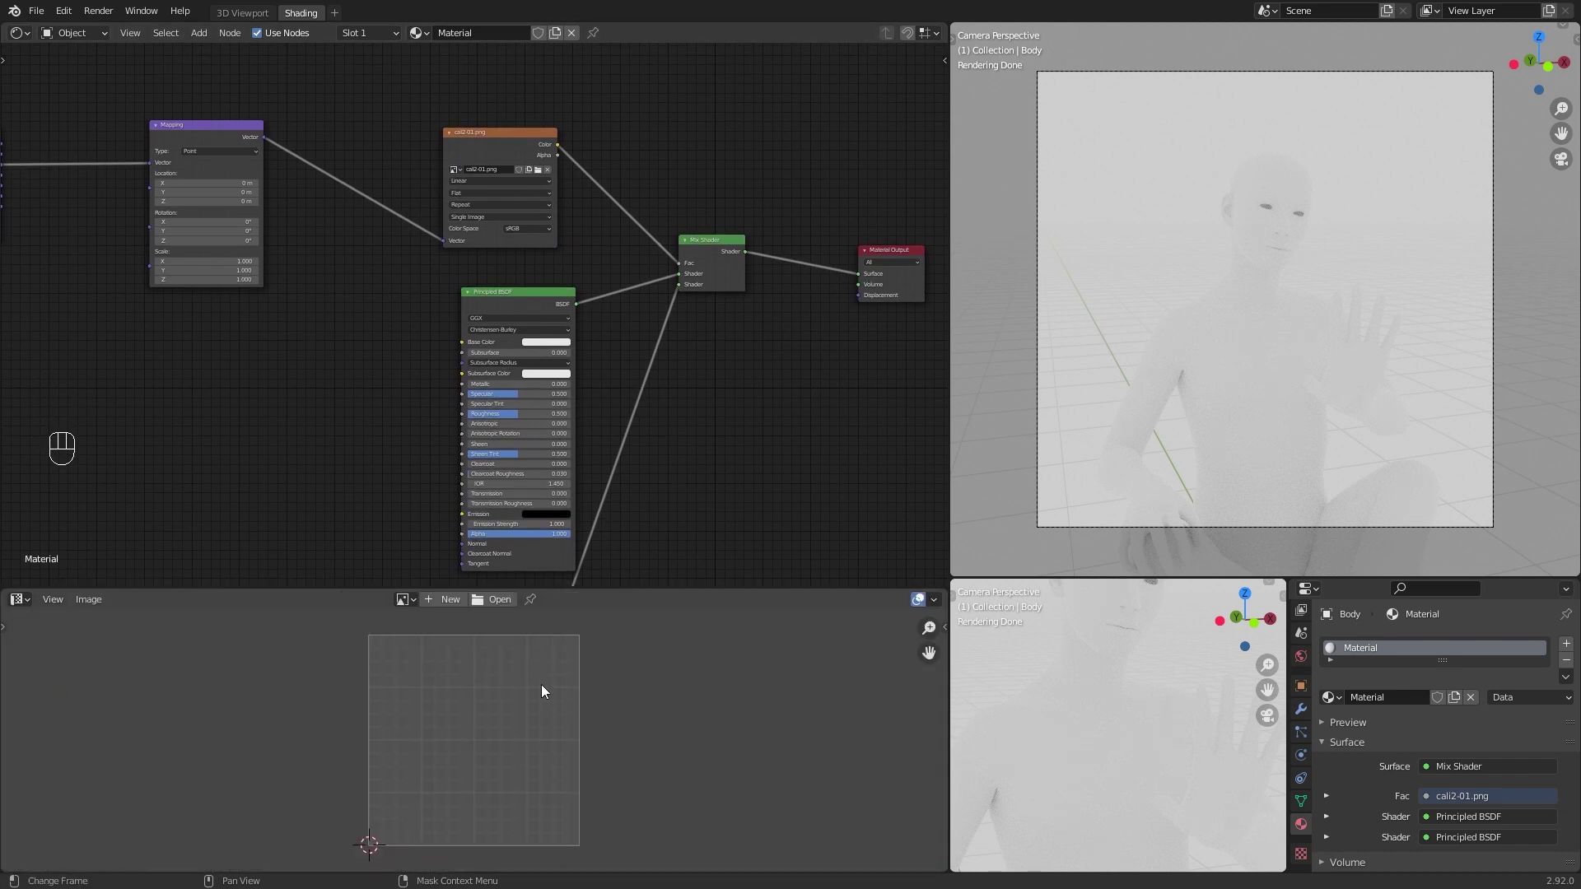
# Step: Display cali2-01.png in the UV Editor and fit the whole lettering in view
pyautogui.click(402, 600)
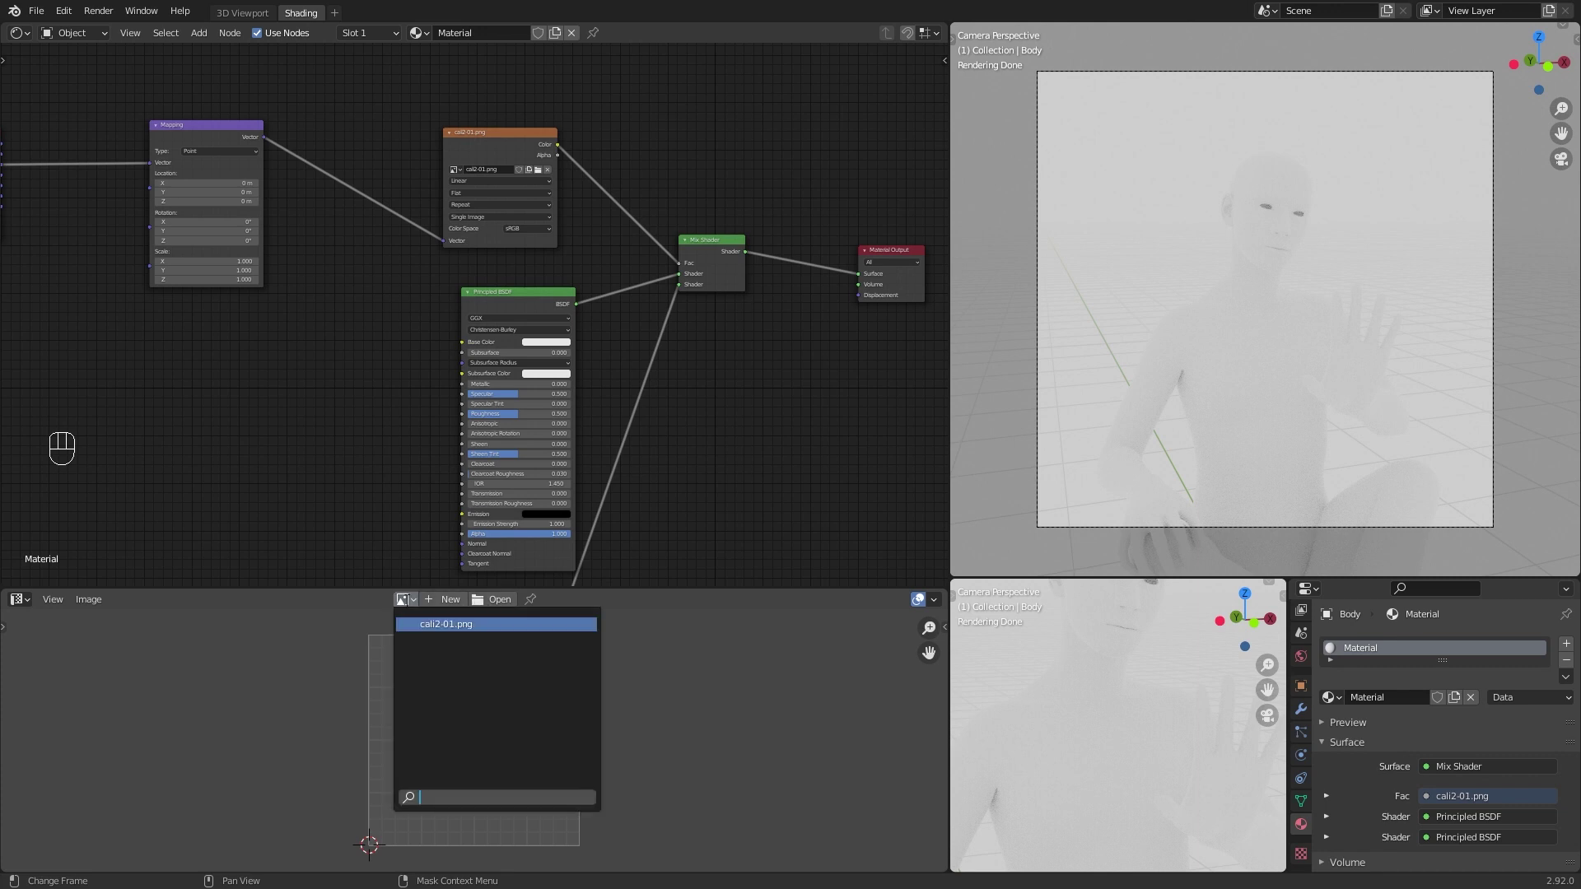
pyautogui.click(437, 626)
pyautogui.scroll(-5, 540, 769)
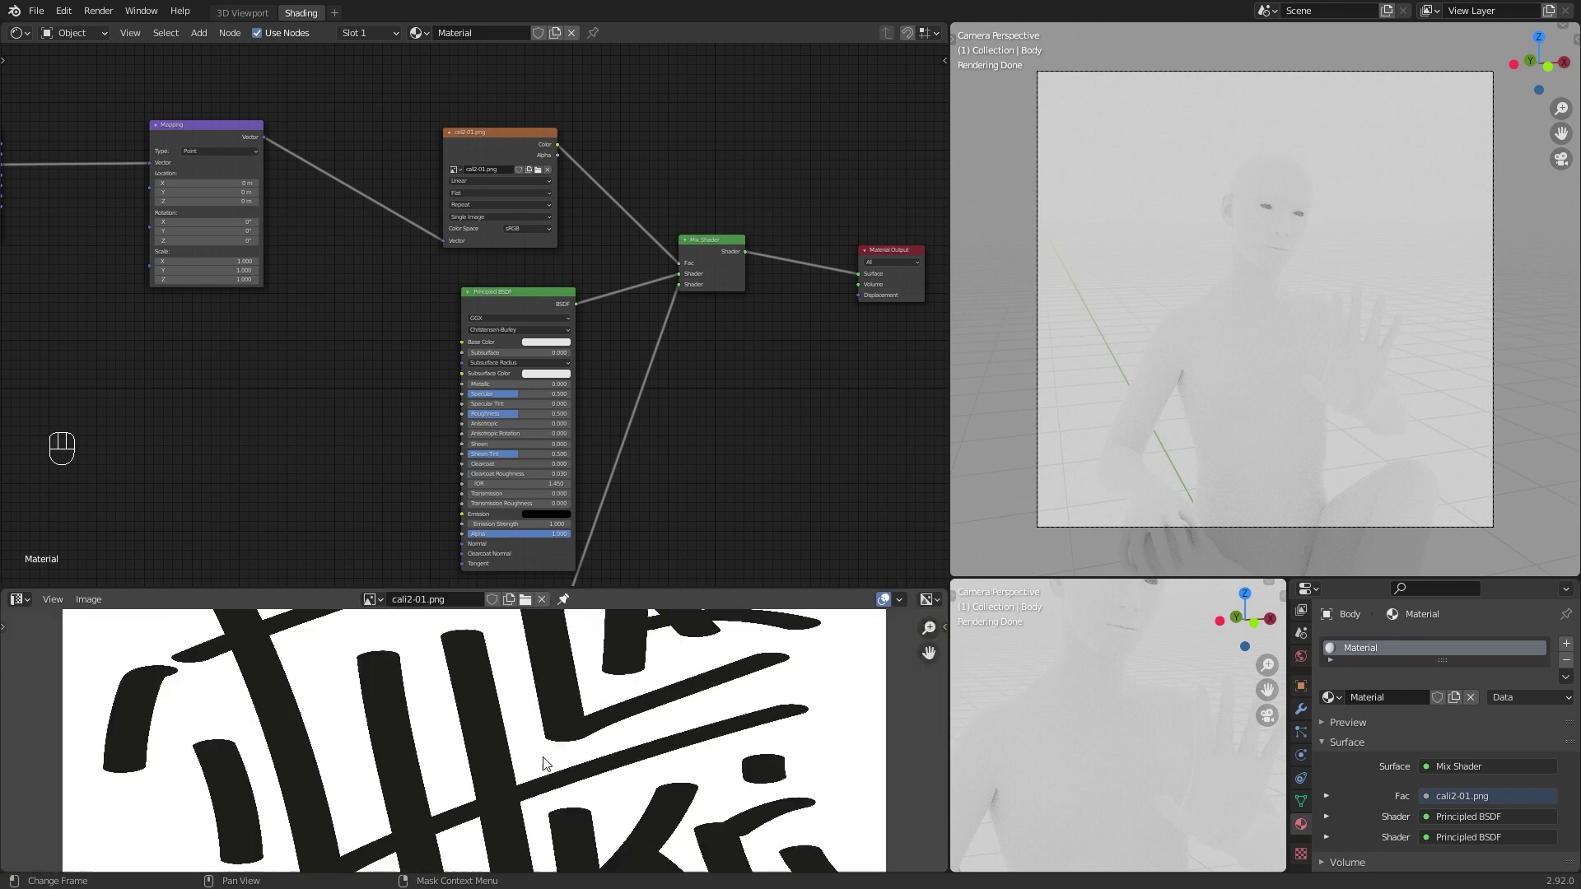
pyautogui.moveTo(558, 762)
pyautogui.keyDown('shift'); pyautogui.mouseDown(button='middle')
pyautogui.moveTo(561, 739)
pyautogui.moveTo(561, 762)
pyautogui.mouseUp(button='middle'); pyautogui.keyUp('shift')
pyautogui.scroll(1, 570, 761)
pyautogui.scroll(-1, 569, 761)
# Step: Delete the Texture Coordinate node that feeds the Mapping node
pyautogui.moveTo(294, 401); pyautogui.dragTo(547, 477, button='middle')
pyautogui.scroll(-1, 504, 462)
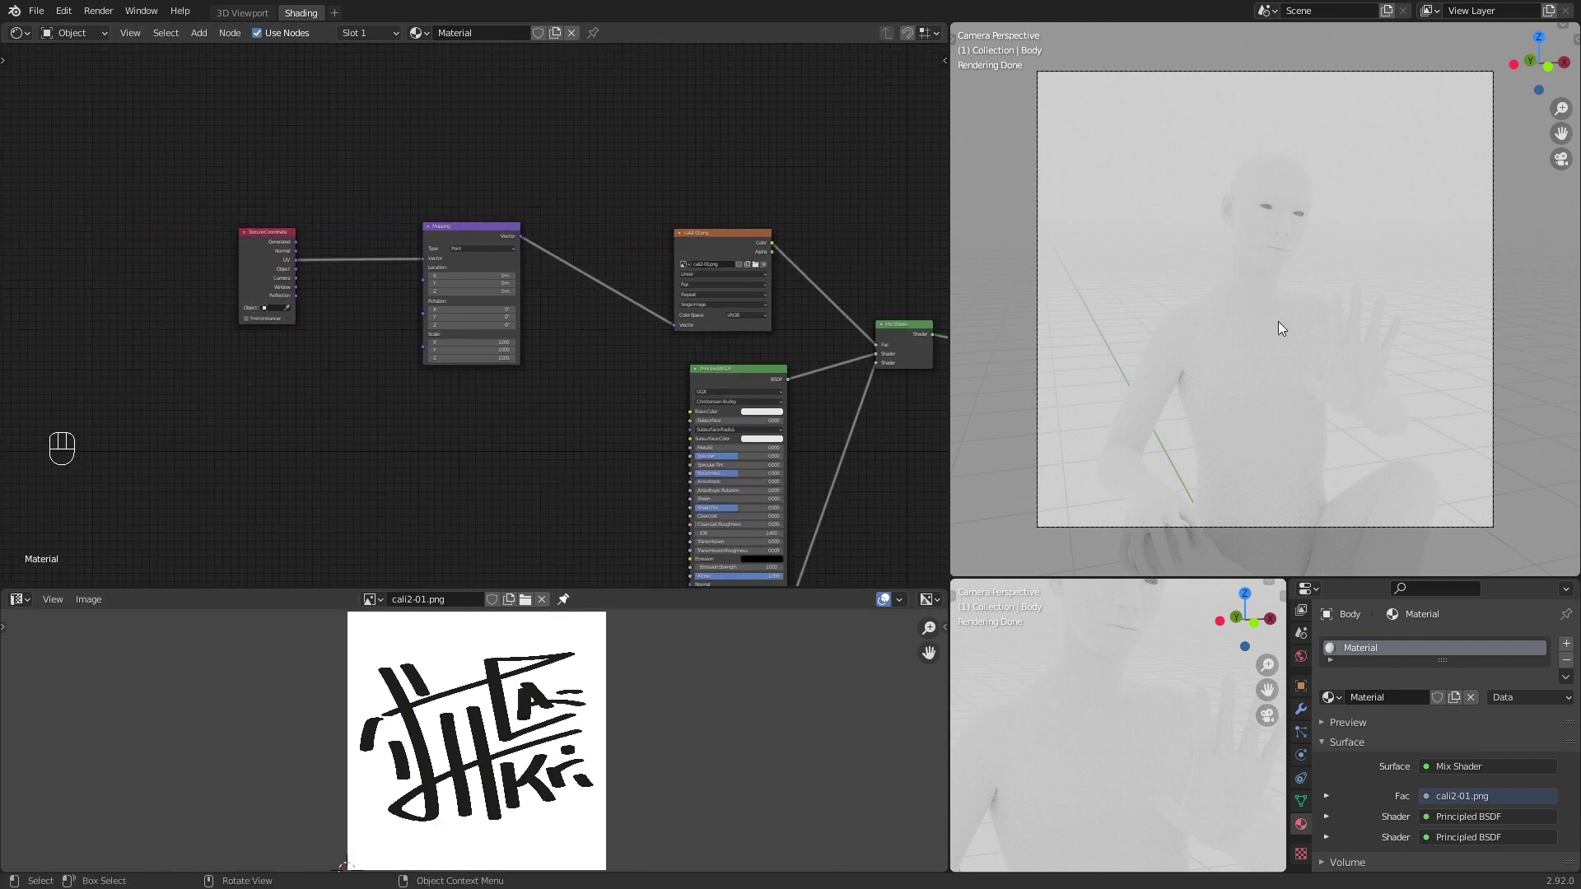
pyautogui.scroll(3, 404, 381)
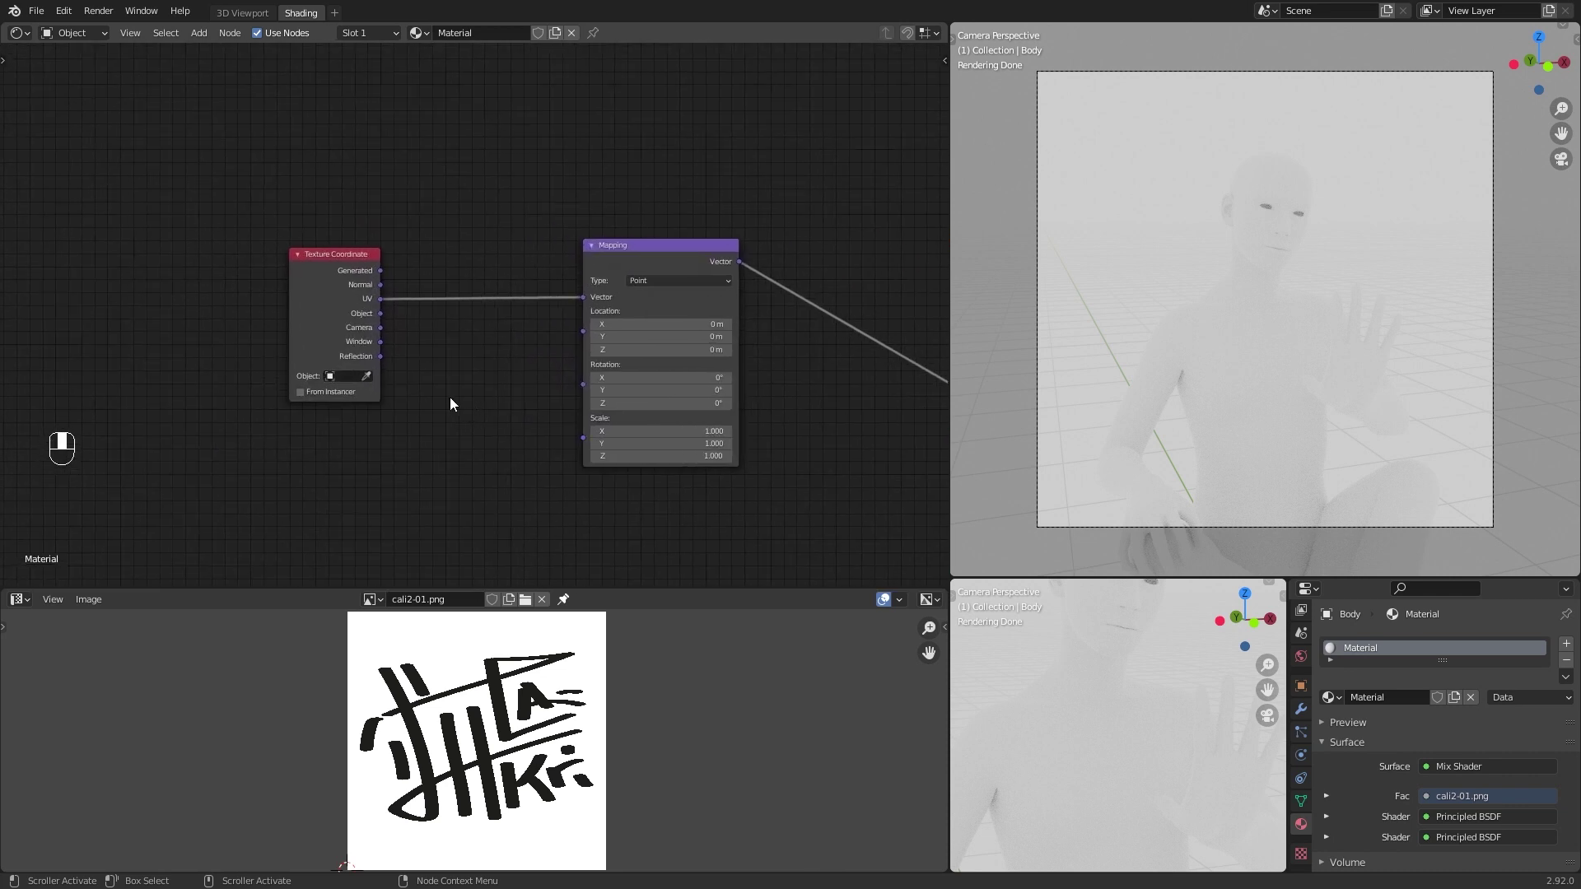
pyautogui.moveTo(336, 301); pyautogui.dragTo(360, 304)
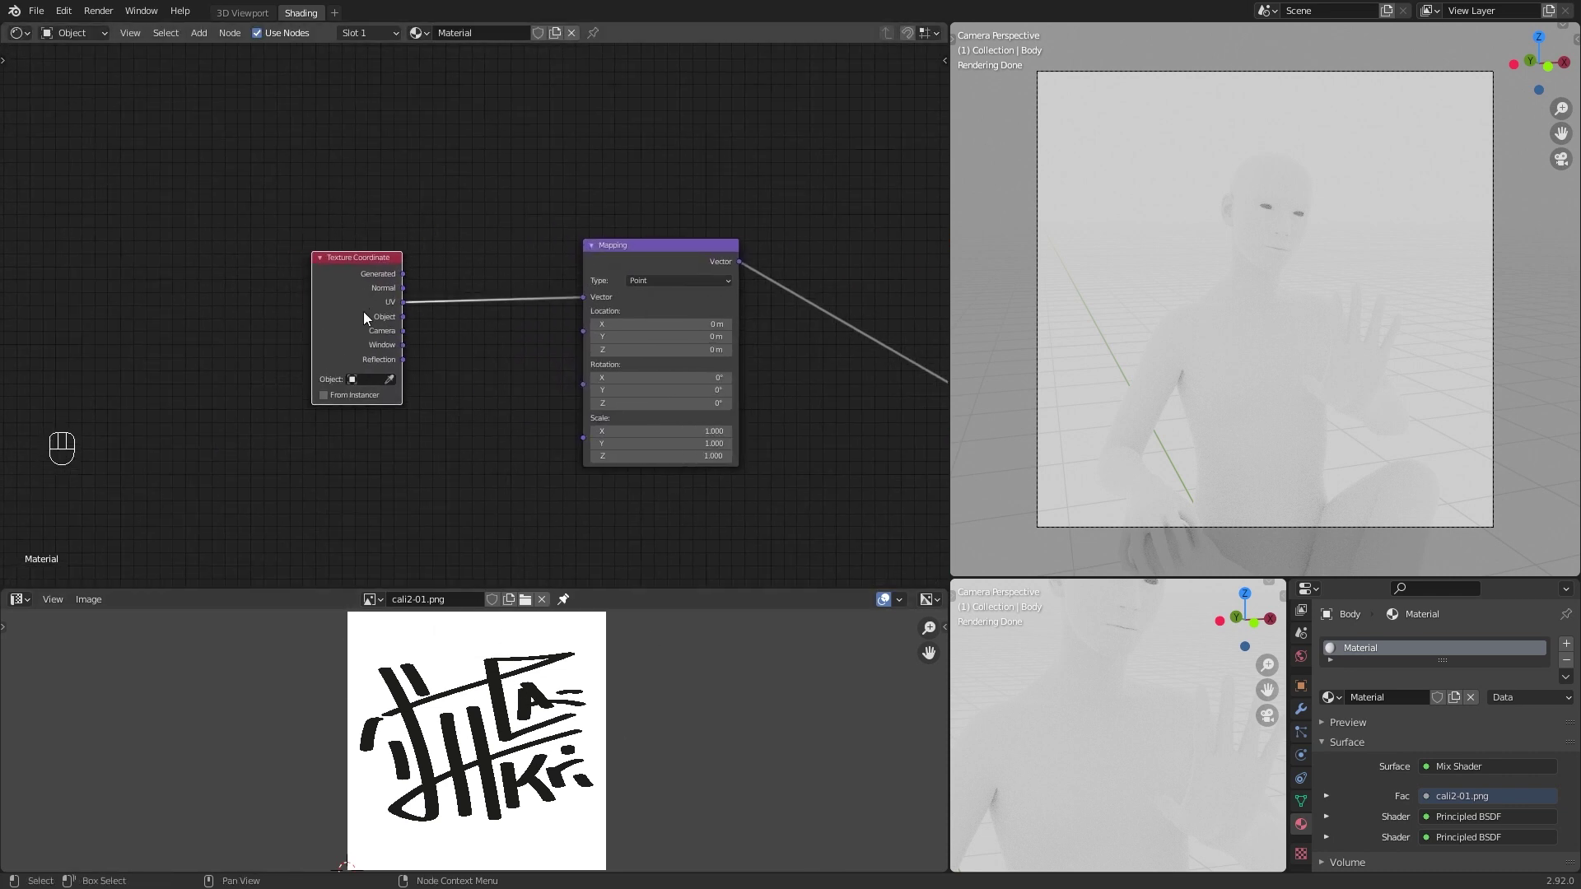
pyautogui.press('Delete')
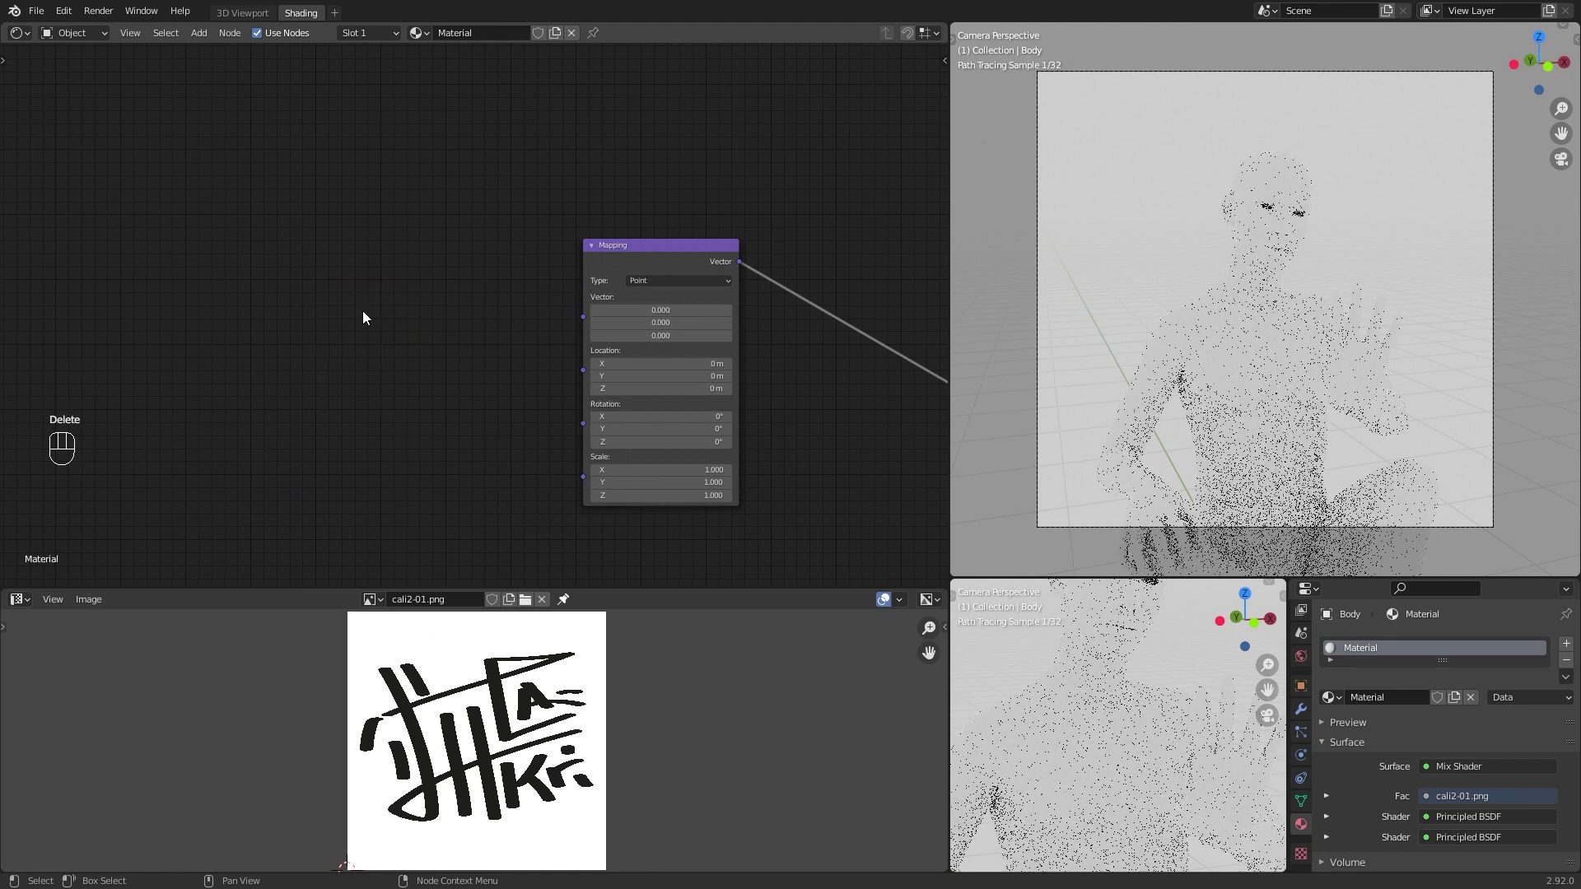
# Step: Add a UV Map node and connect its UV output to the Mapping node's Vector input
pyautogui.hotkey('shift', 'a')
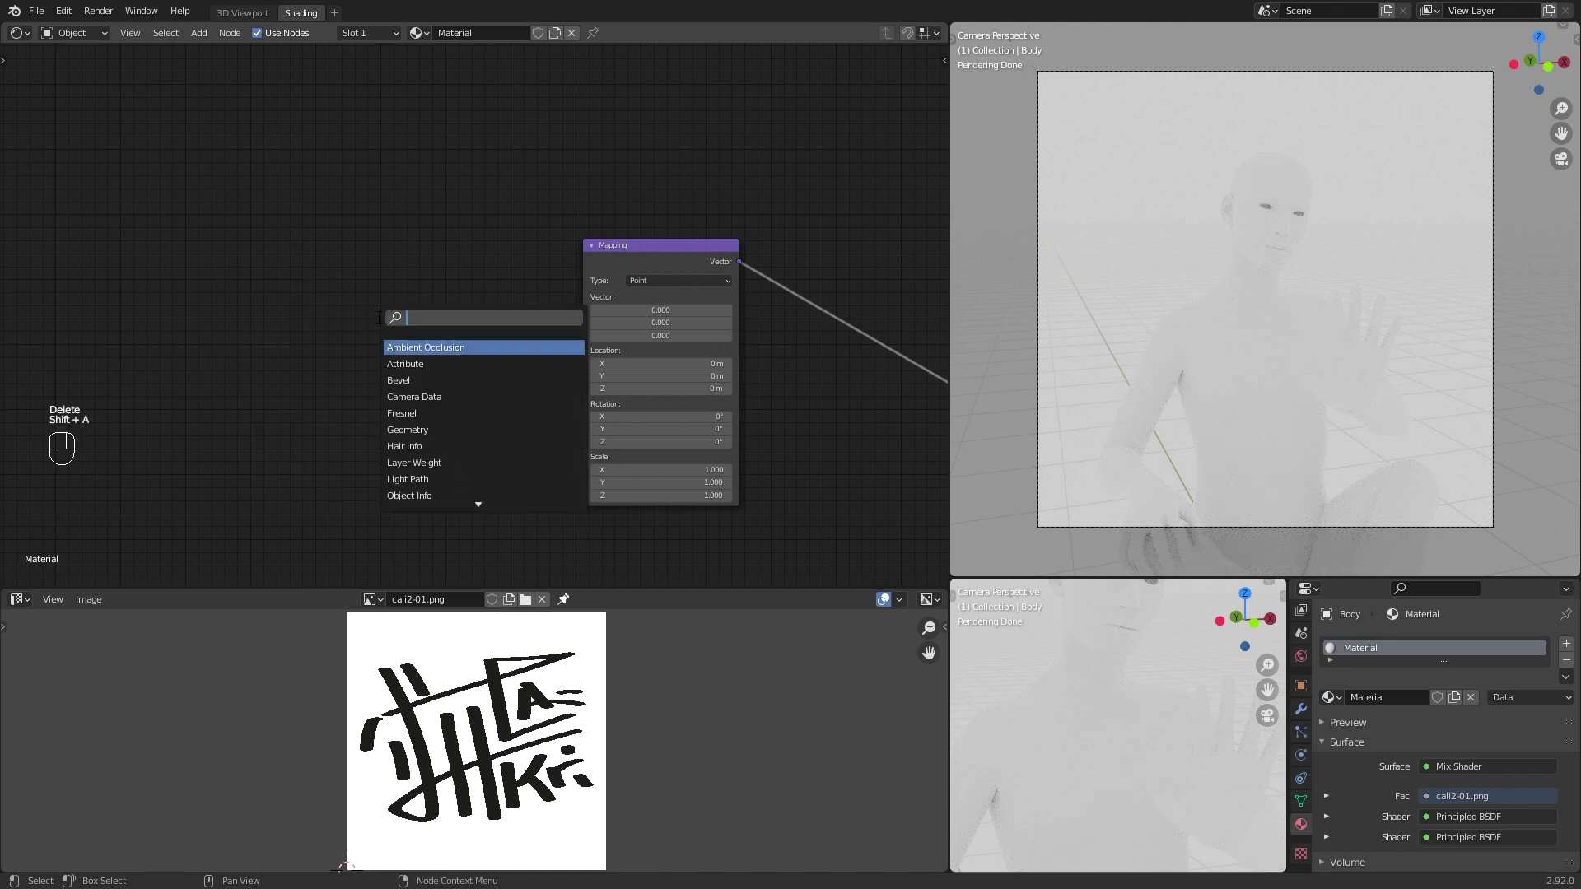
pyautogui.write('uv')
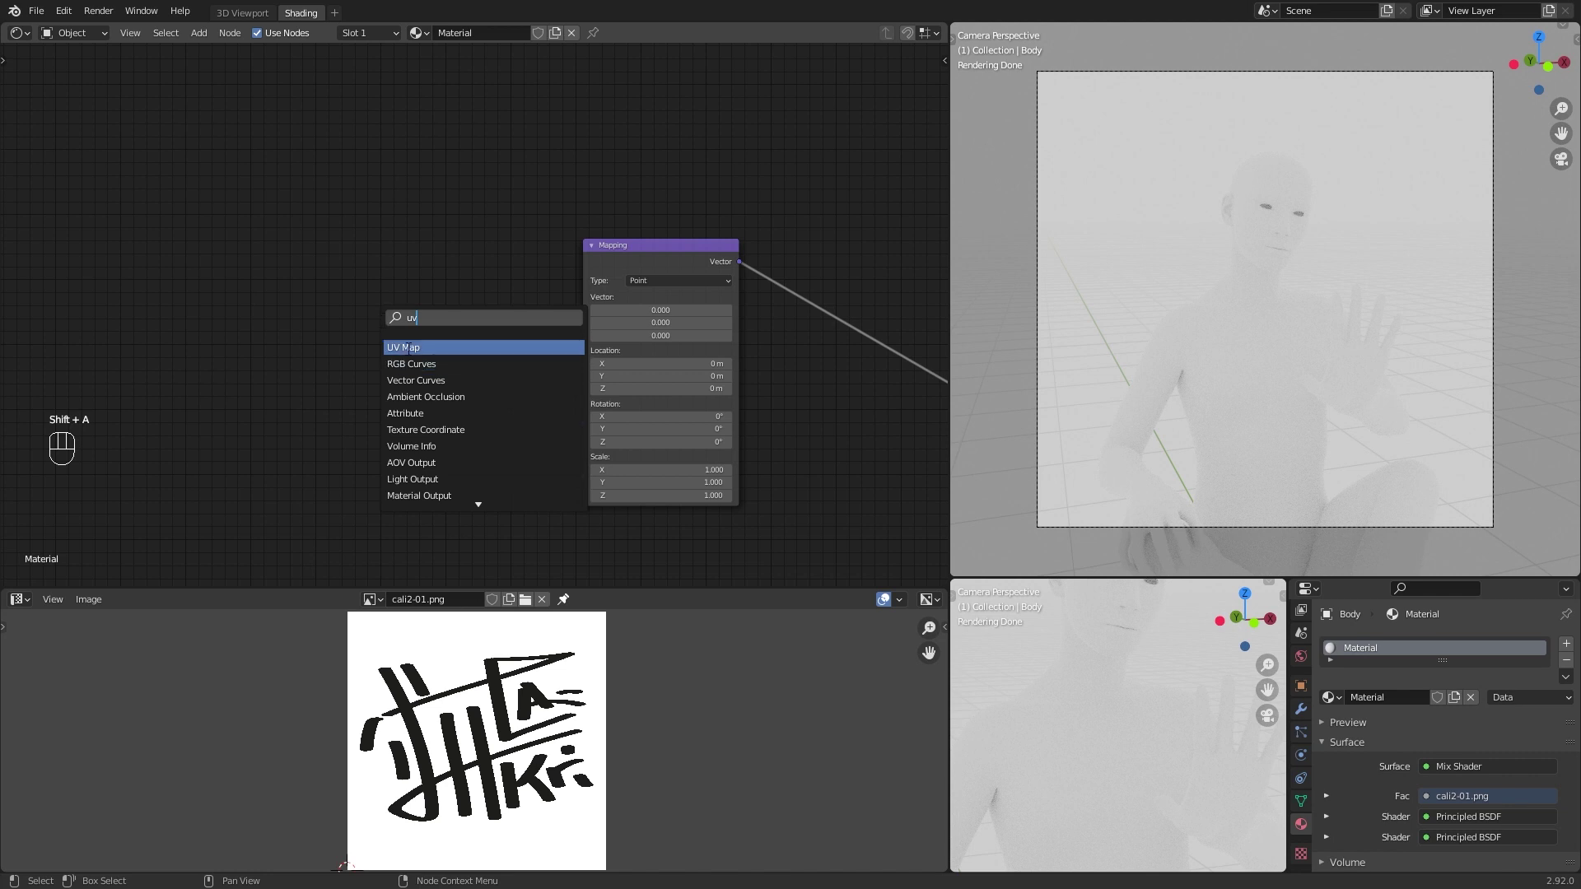
pyautogui.press('Return')
pyautogui.click(326, 300)
pyautogui.moveTo(430, 330); pyautogui.dragTo(581, 314)
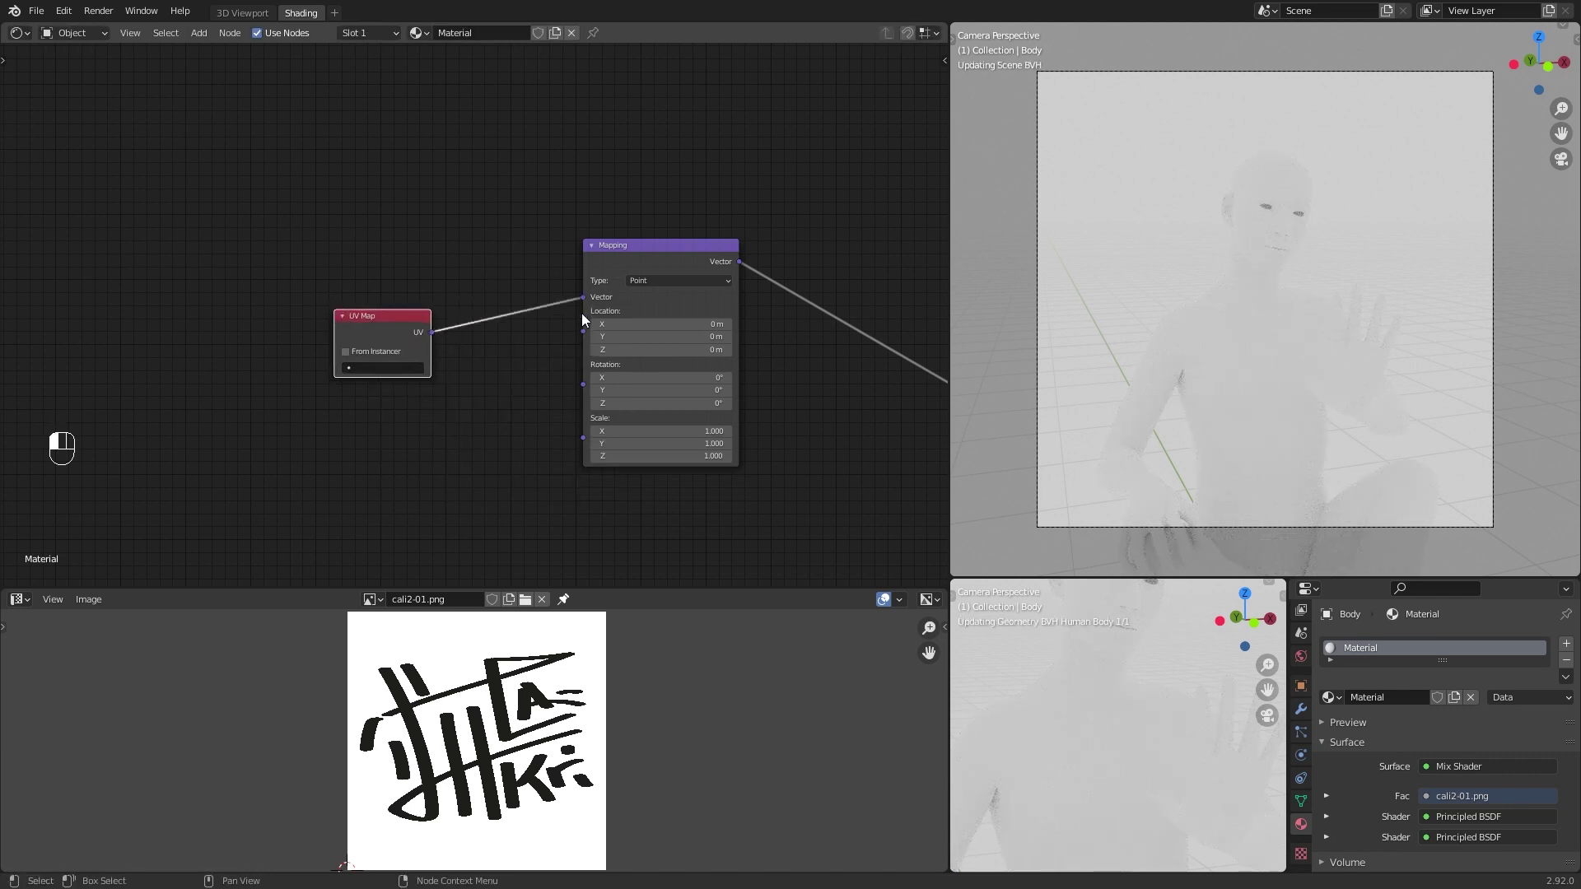
# Step: Add a UV map to the body mesh and name it Main
pyautogui.click(1297, 798)
pyautogui.scroll(-1, 1357, 715)
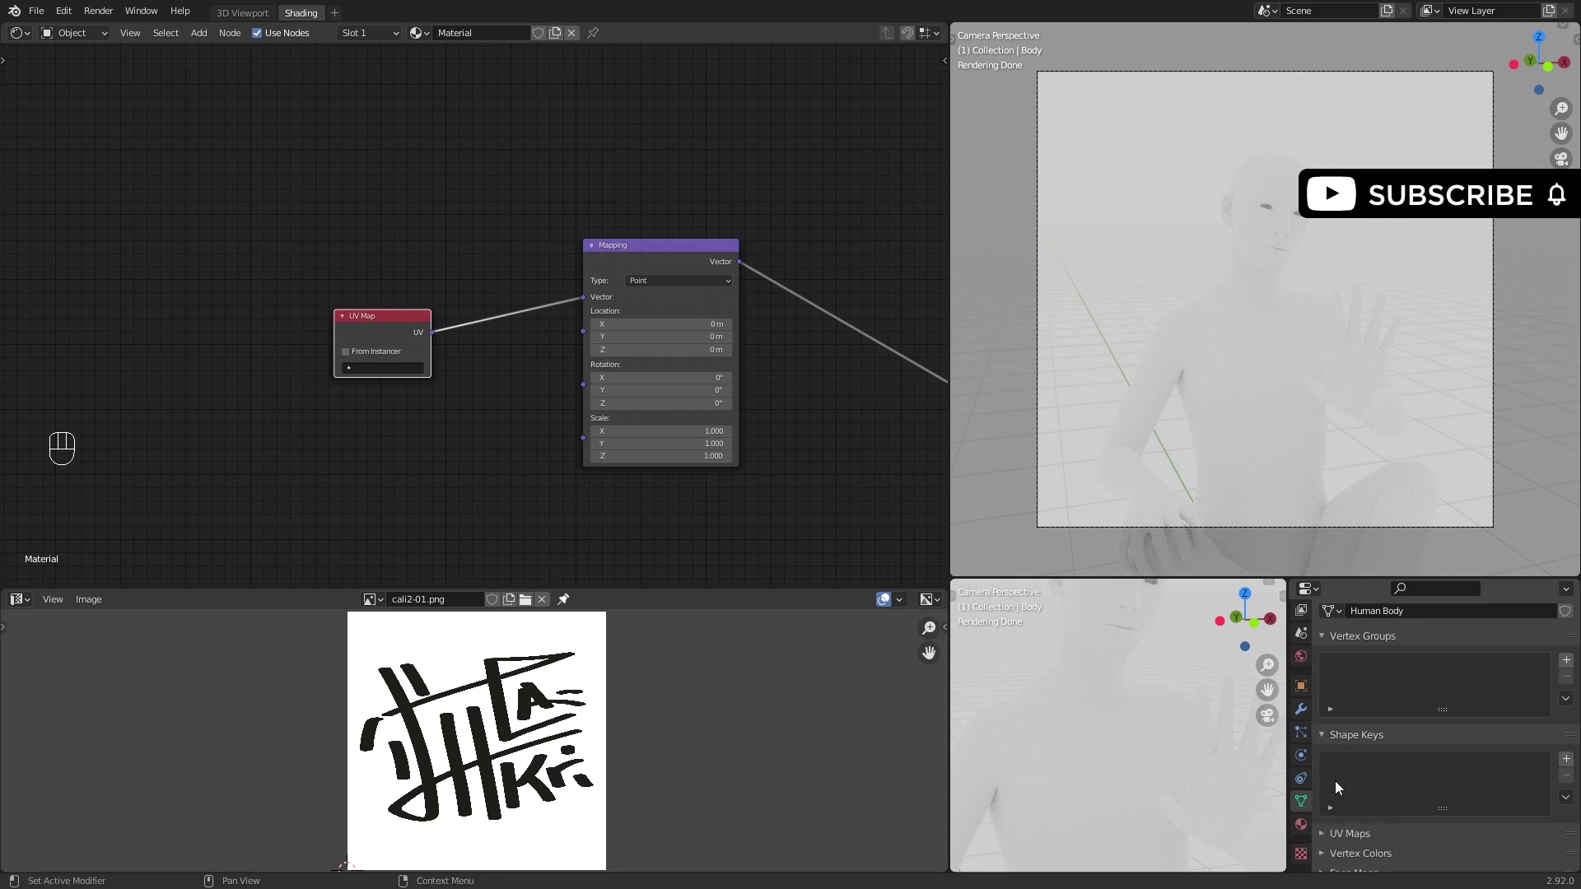
pyautogui.scroll(-3, 1372, 738)
pyautogui.click(1326, 734)
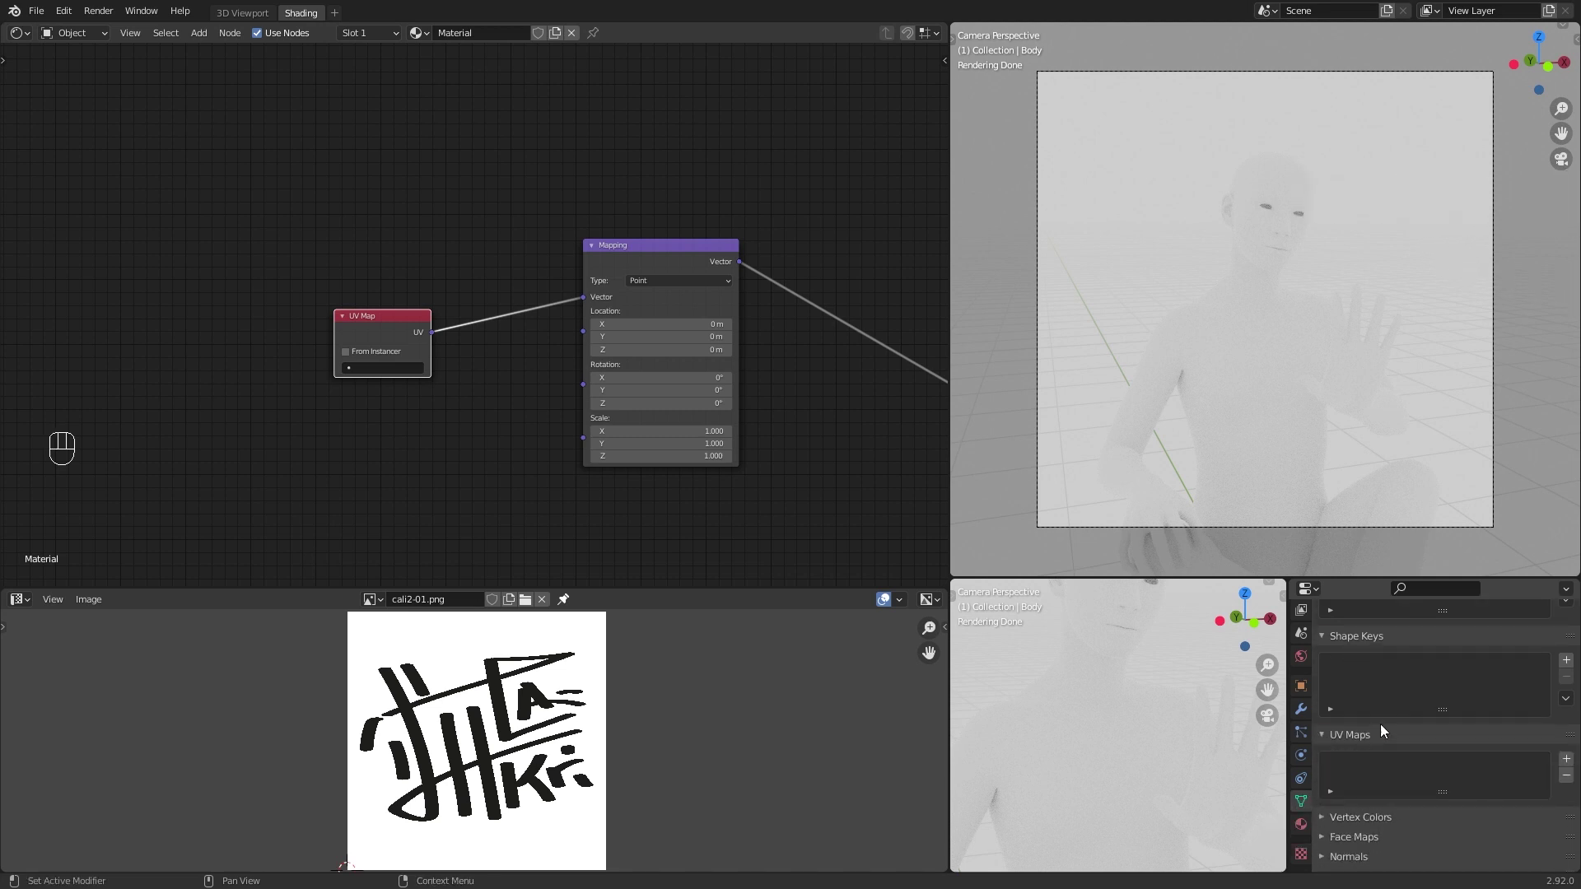
pyautogui.click(1566, 759)
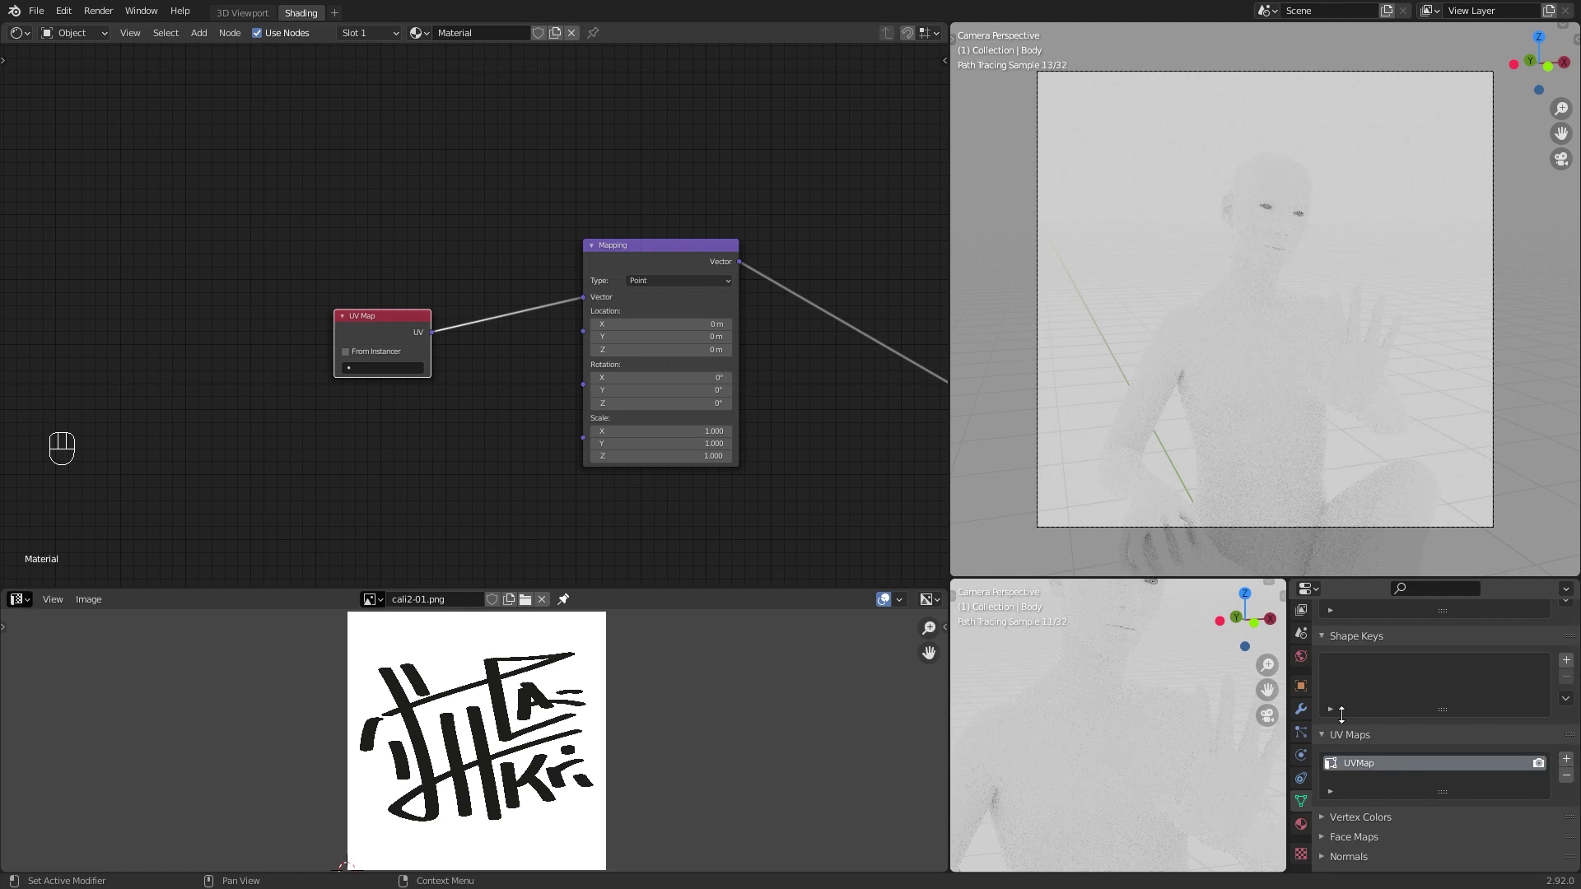
pyautogui.doubleClick(1372, 762)
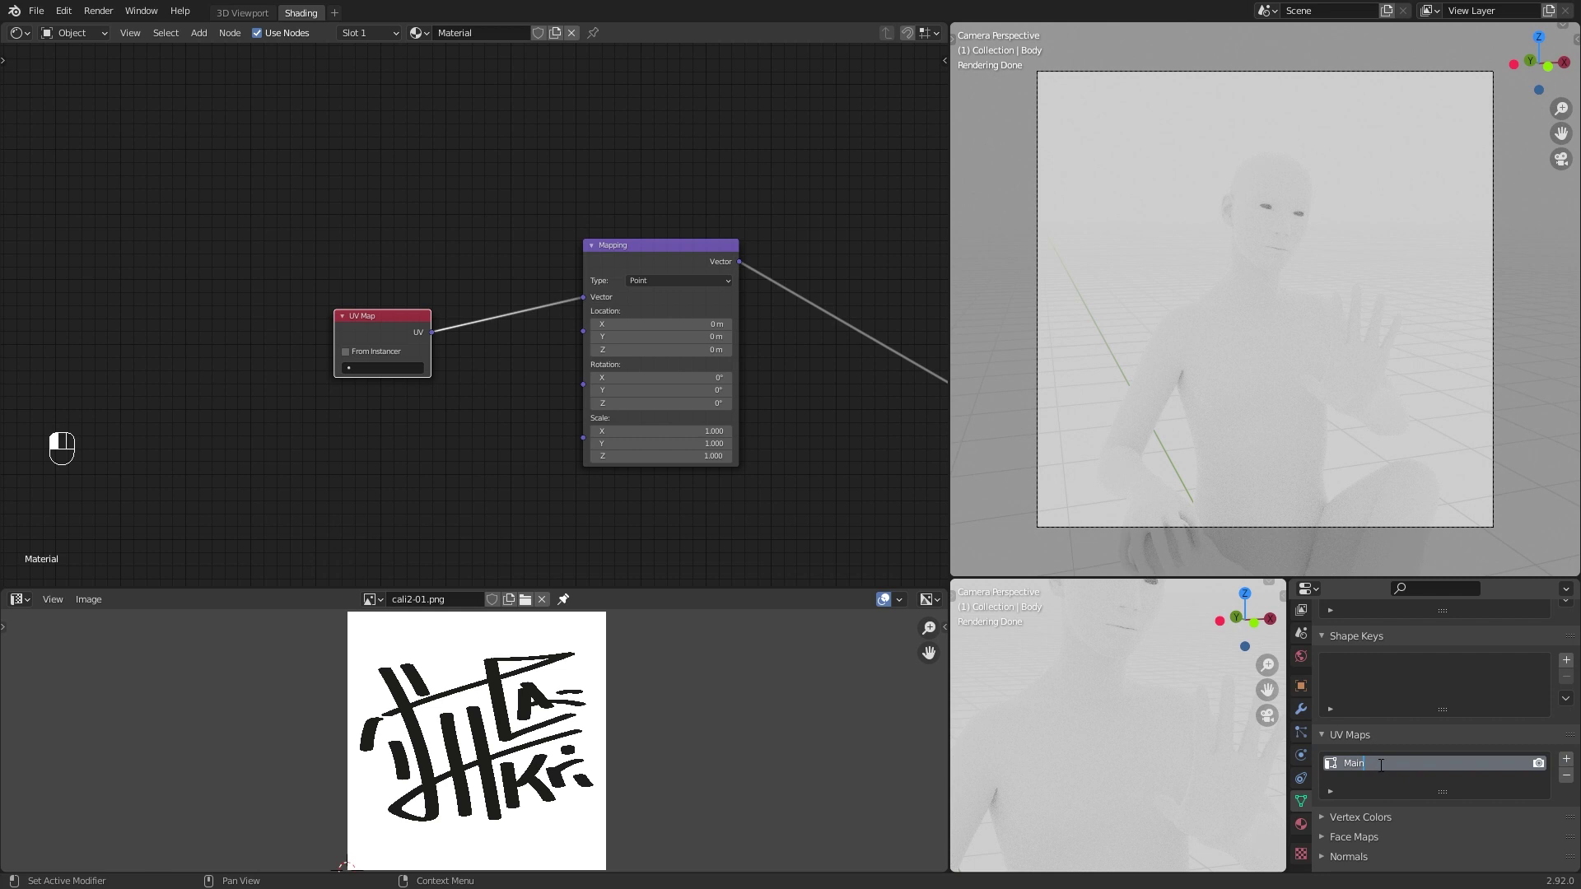
pyautogui.press('Return')
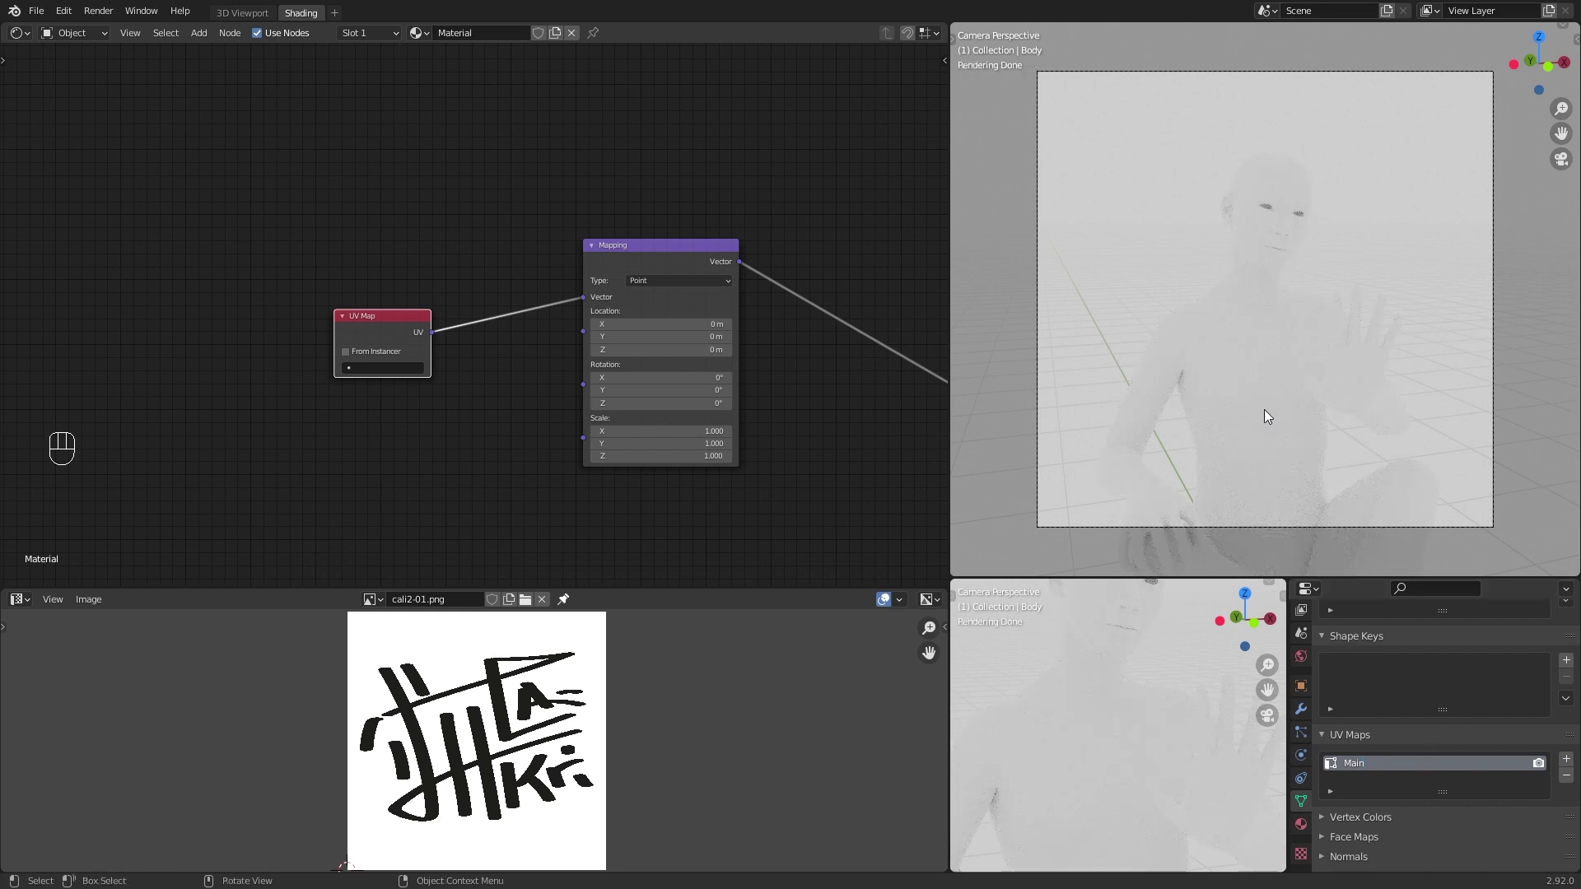
# Step: Unwrap the entire body mesh in Edit Mode with the Unwrap method
pyautogui.press('Tab')
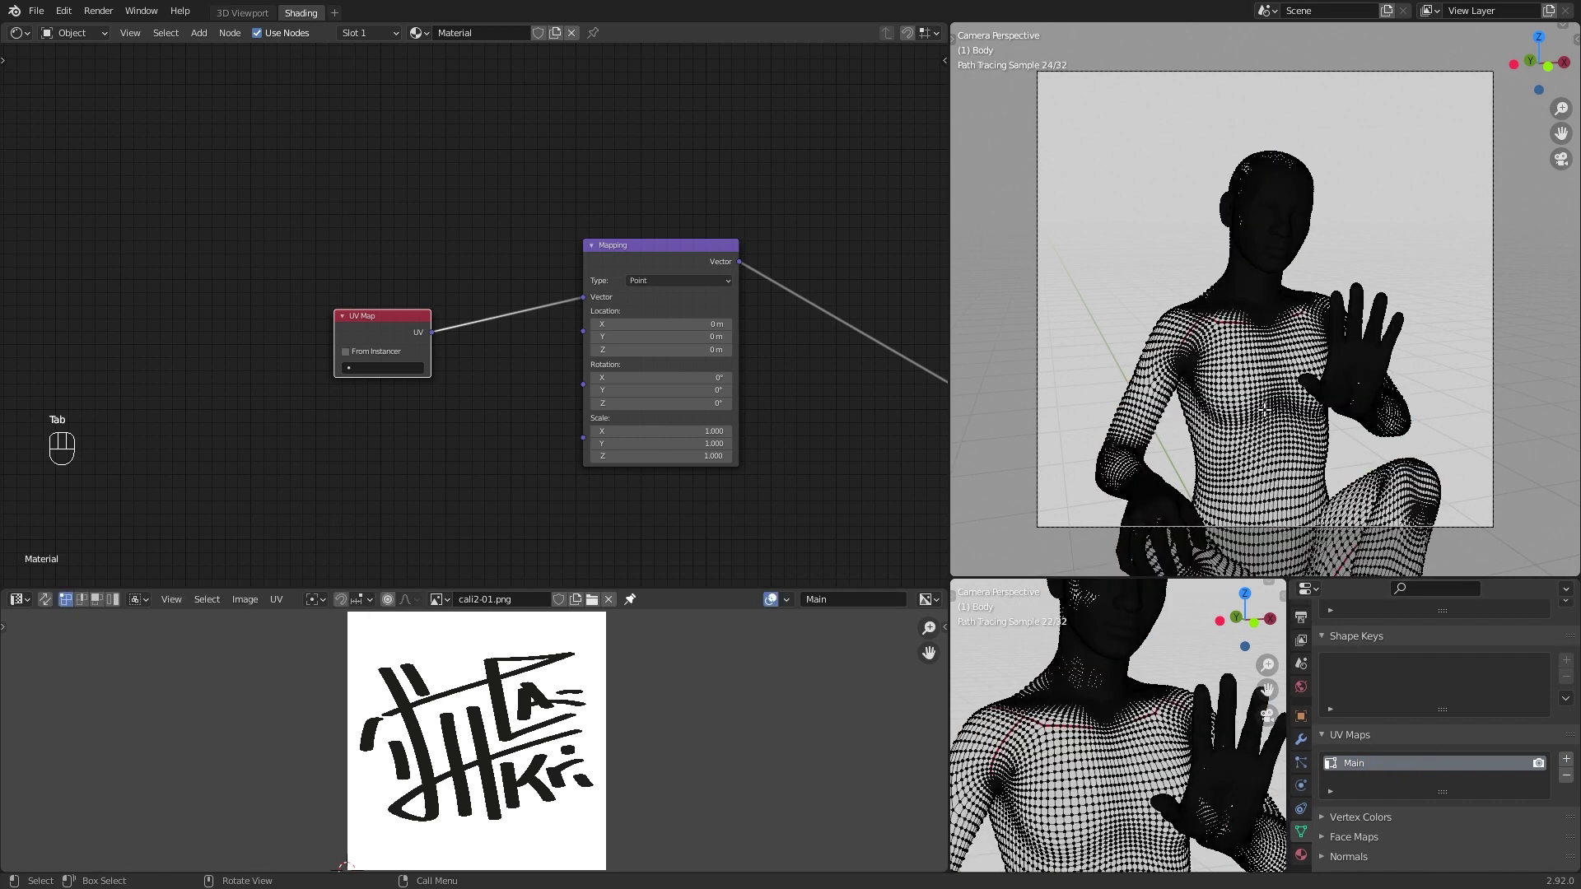
pyautogui.press('a')
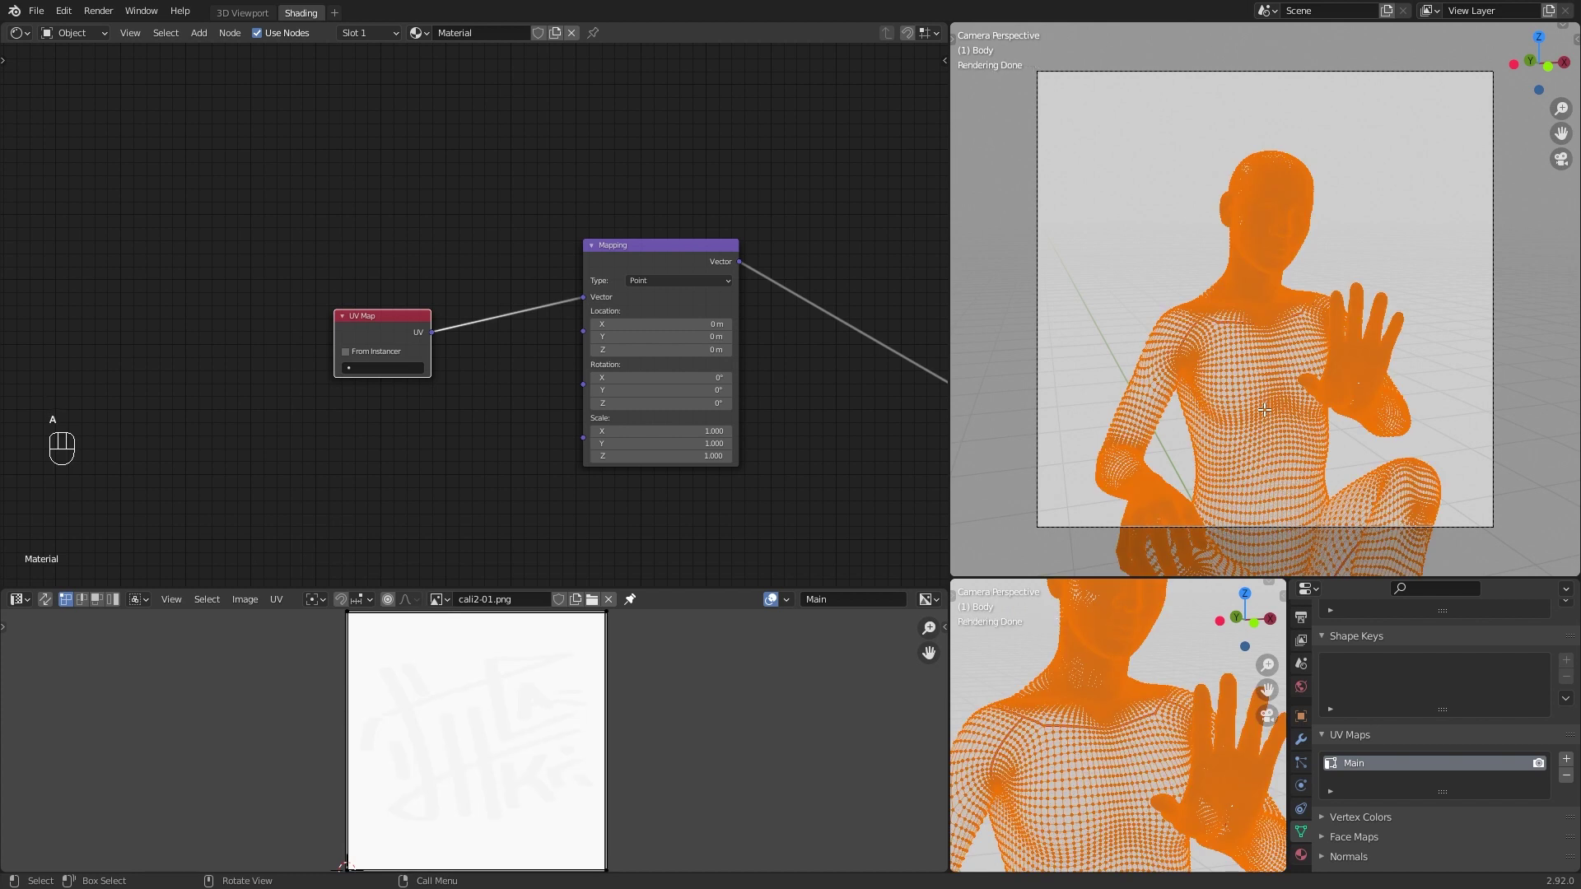
pyautogui.press('u')
pyautogui.click(1232, 407)
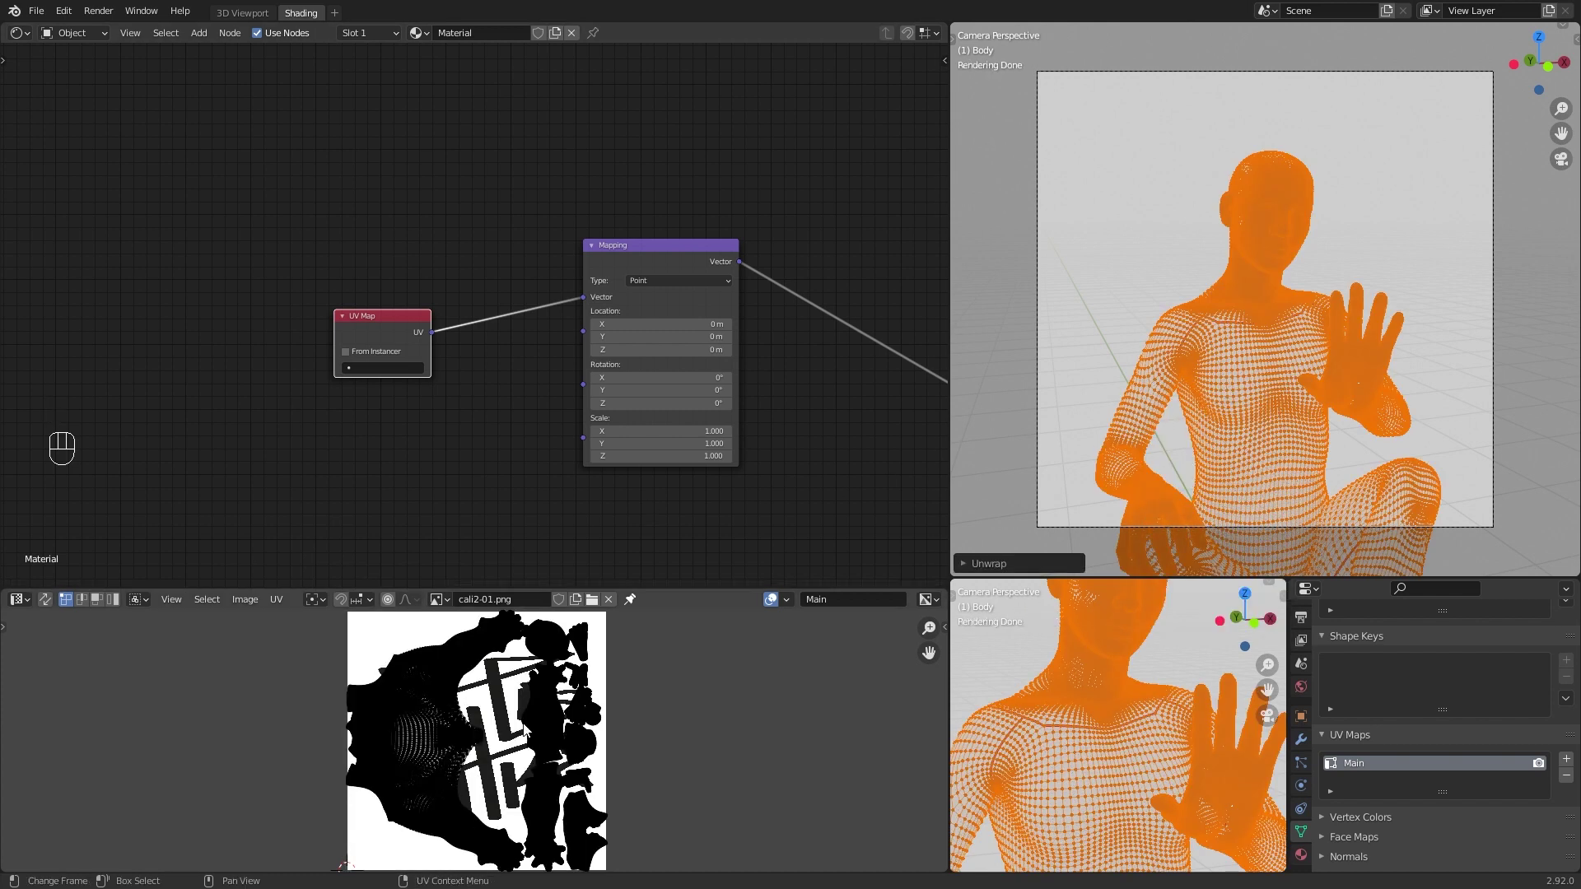
# Step: Shrink all the body's UVs to a tiny cluster and move it to the blank lower-right corner of the lettering image
pyautogui.press('a')
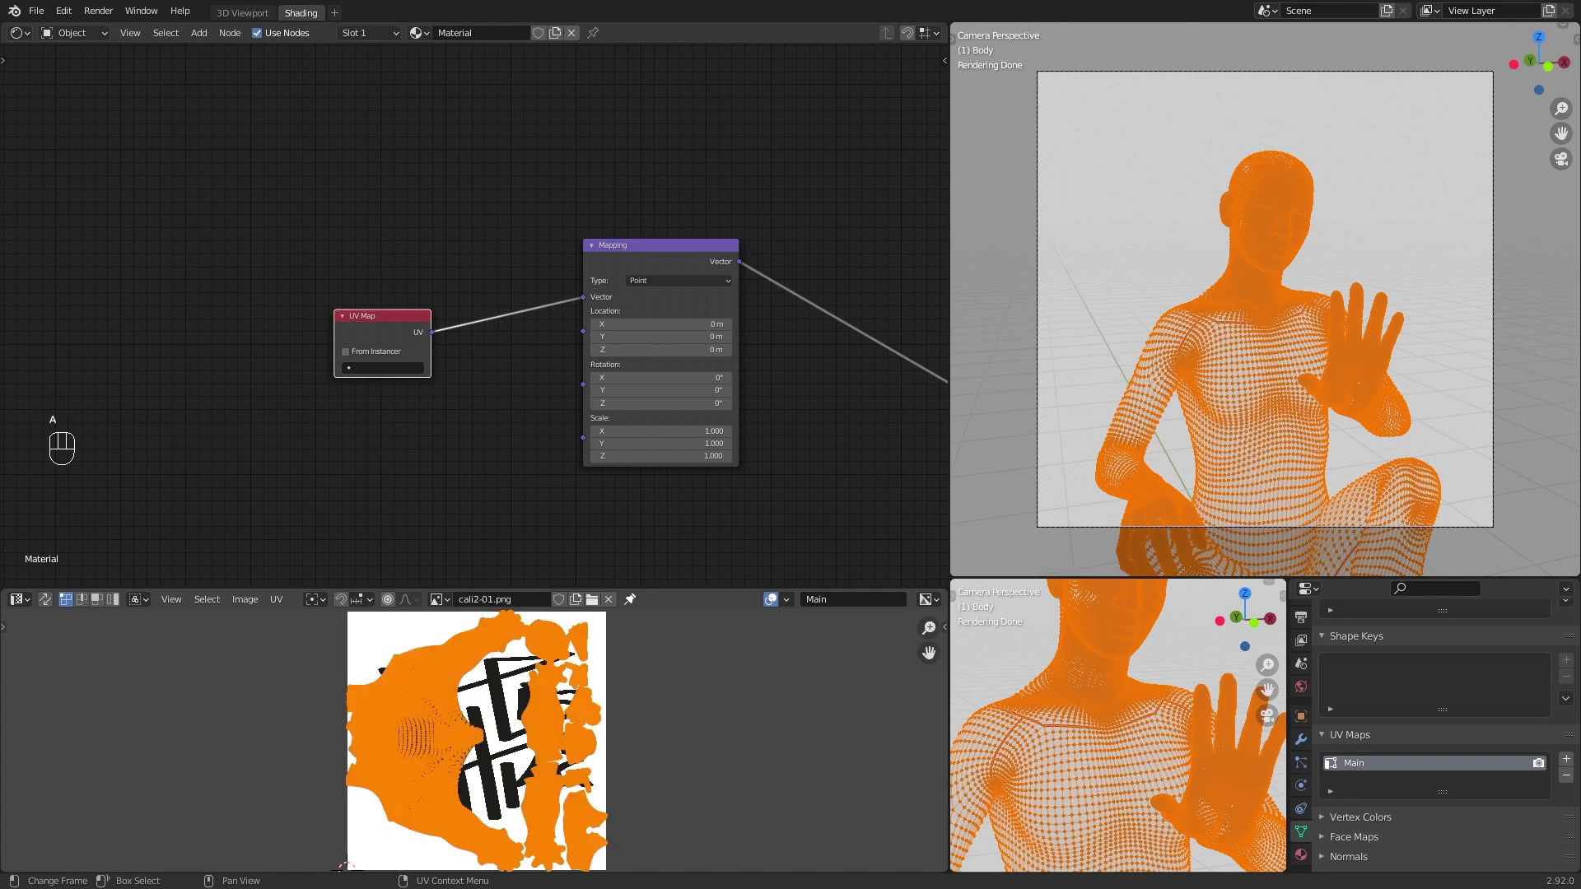
pyautogui.press('s')
pyautogui.press('Return')
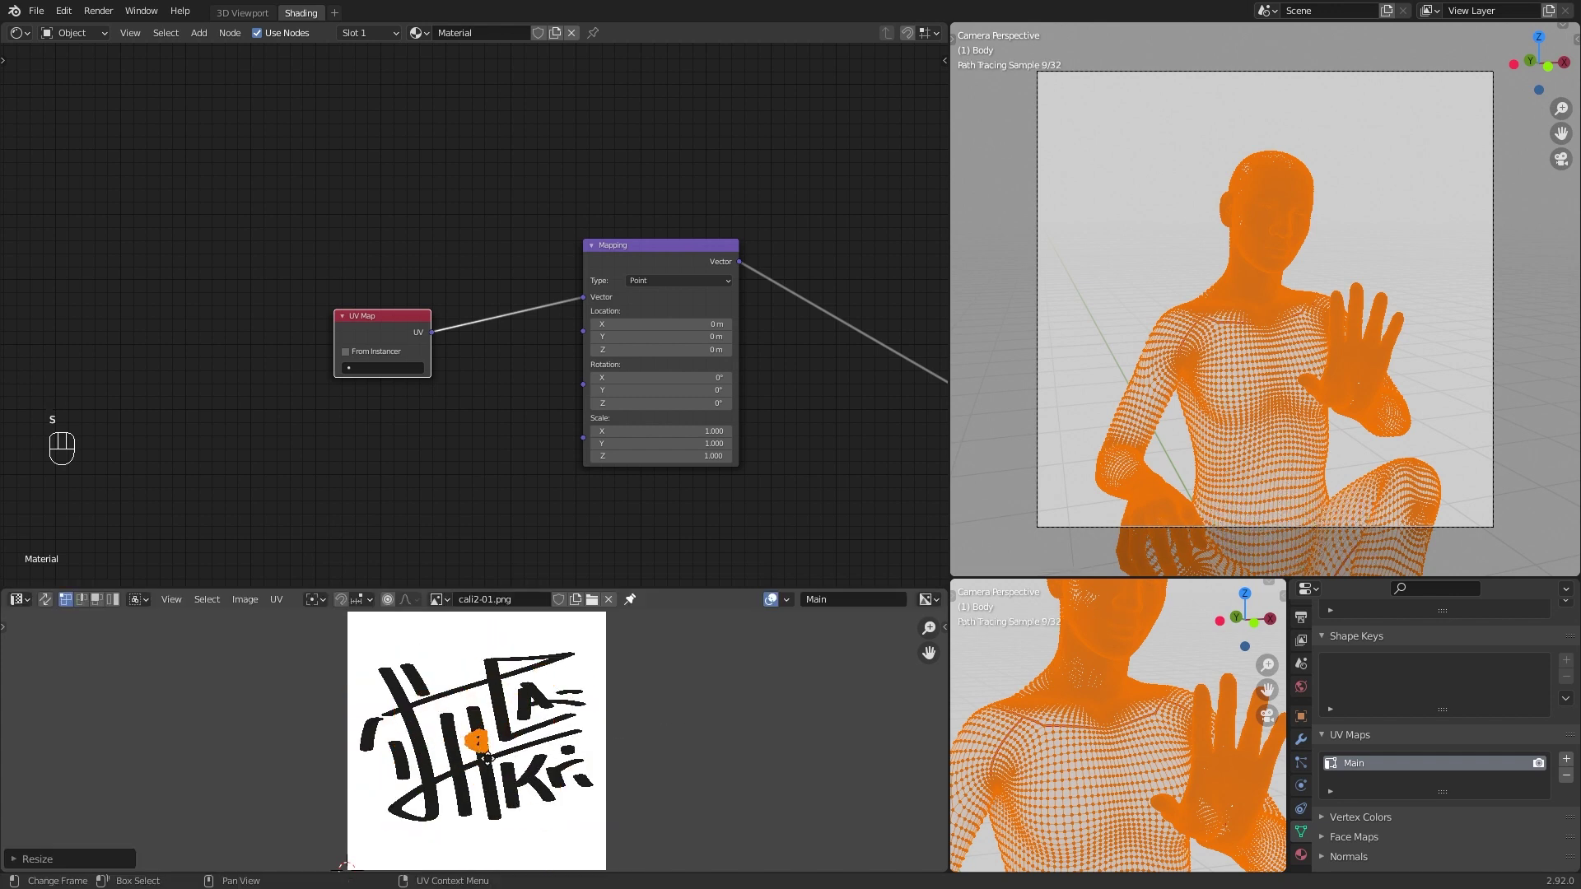
pyautogui.press('g')
pyautogui.click(578, 848)
# Step: Assign the Main UV map in the UV Map node and leave Edit Mode
pyautogui.click(358, 388)
pyautogui.moveTo(500, 434); pyautogui.dragTo(211, 423, button='middle')
pyautogui.click(532, 455)
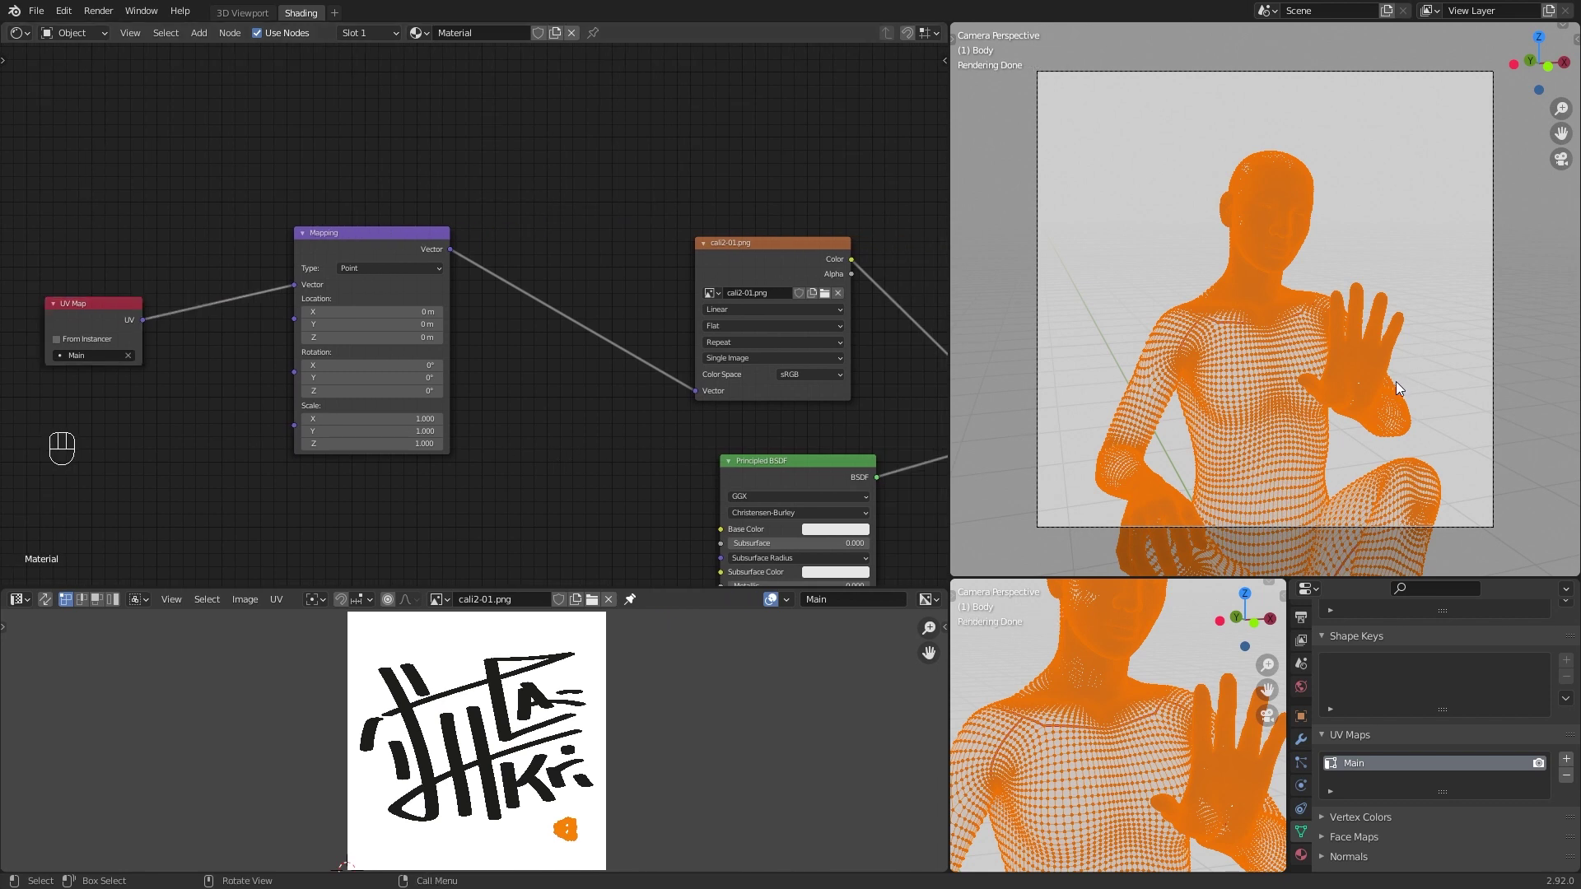
pyautogui.press('Tab')
# Step: Place the second Principled BSDF just below the first and set the first one's Base Color to black
pyautogui.moveTo(568, 435); pyautogui.dragTo(682, 248, button='middle')
pyautogui.scroll(-4, 379, 272)
pyautogui.moveTo(630, 432); pyautogui.dragTo(649, 418)
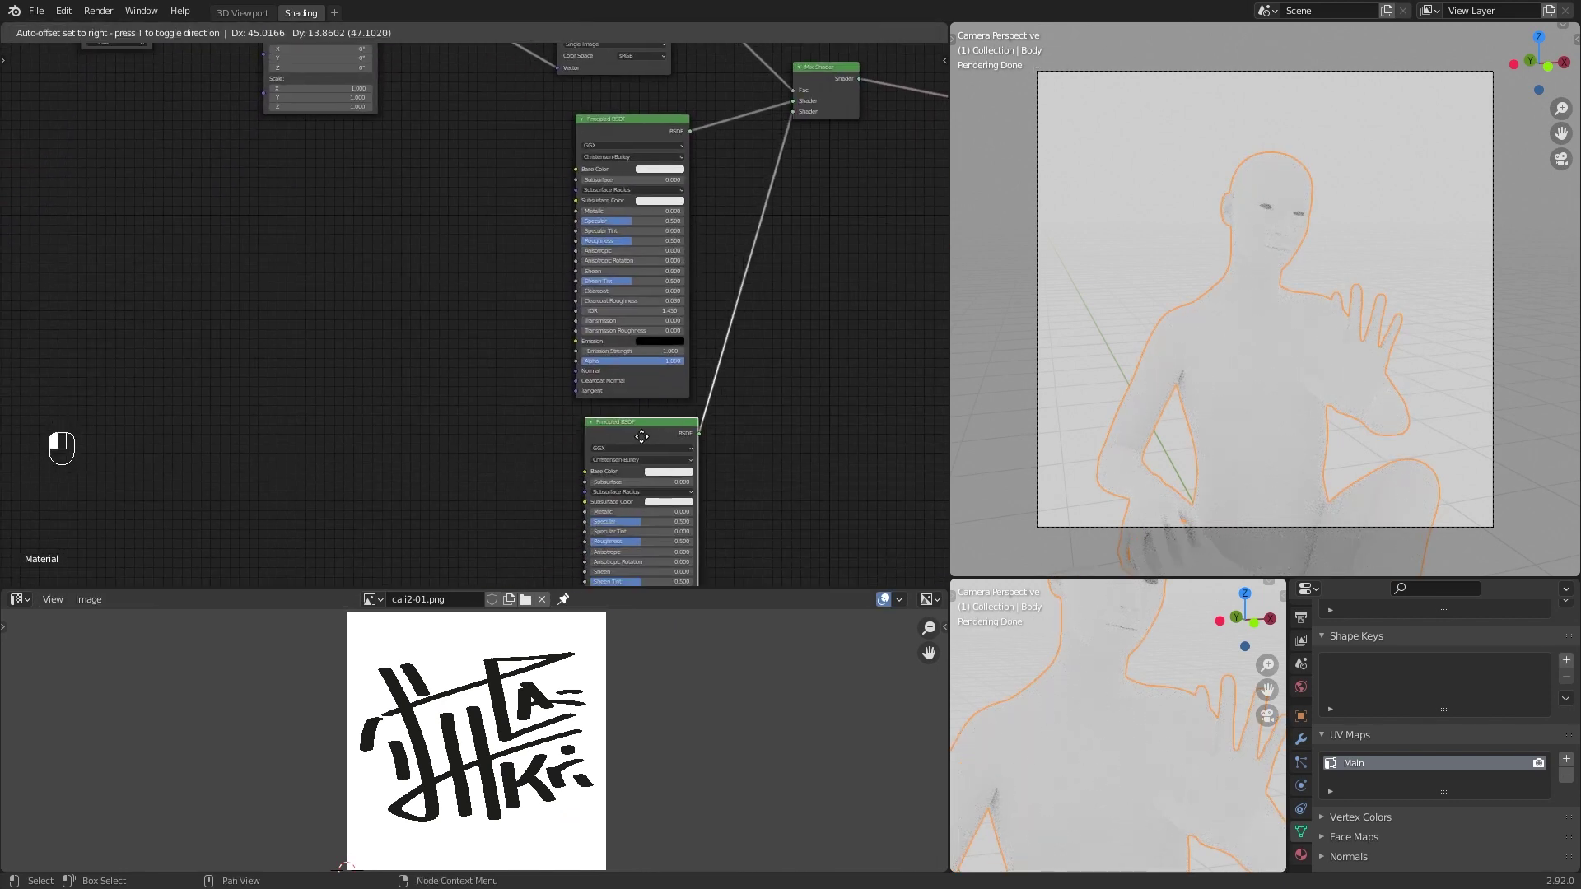
pyautogui.click(655, 168)
pyautogui.moveTo(715, 71); pyautogui.dragTo(715, 106)
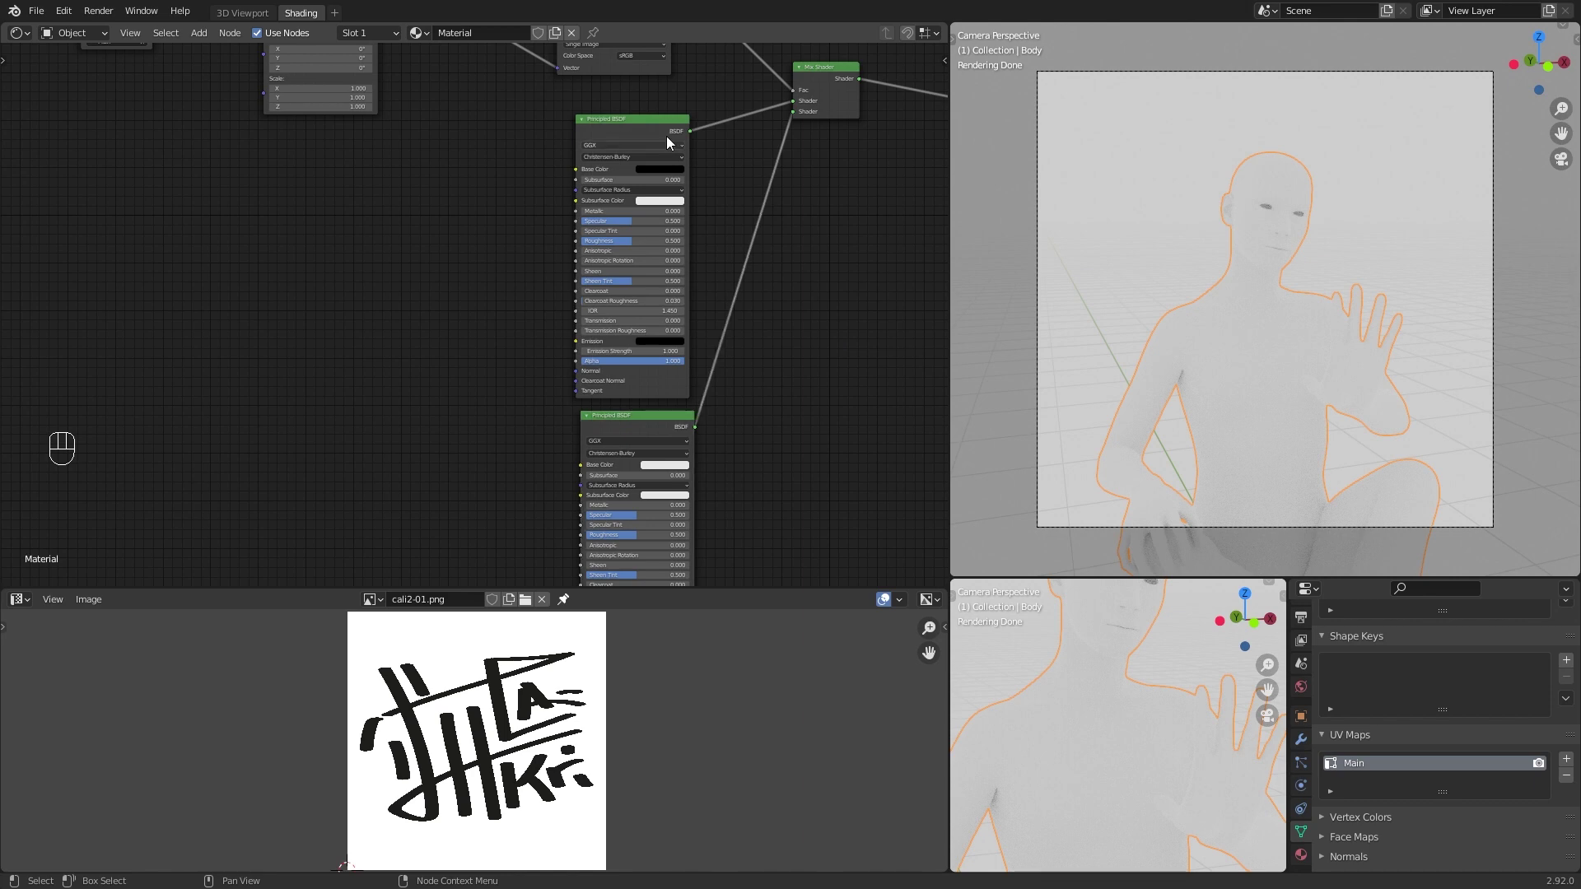
# Step: Open the body in Edit Mode with nothing selected and set the large viewport's shading to Material Preview
pyautogui.press('Tab')
pyautogui.moveTo(1294, 380)
pyautogui.mouseDown(button='middle')
pyautogui.moveTo(1305, 370)
pyautogui.moveTo(1268, 363)
pyautogui.moveTo(1296, 346)
pyautogui.mouseUp(button='middle')
pyautogui.press('z')
pyautogui.hotkey('alt', 'a')
pyautogui.scroll(3, 1296, 346)
pyautogui.keyDown('shift'); pyautogui.moveTo(1296, 346); pyautogui.dragTo(1298, 289, button='middle'); pyautogui.keyUp('shift')
pyautogui.click(1560, 26)
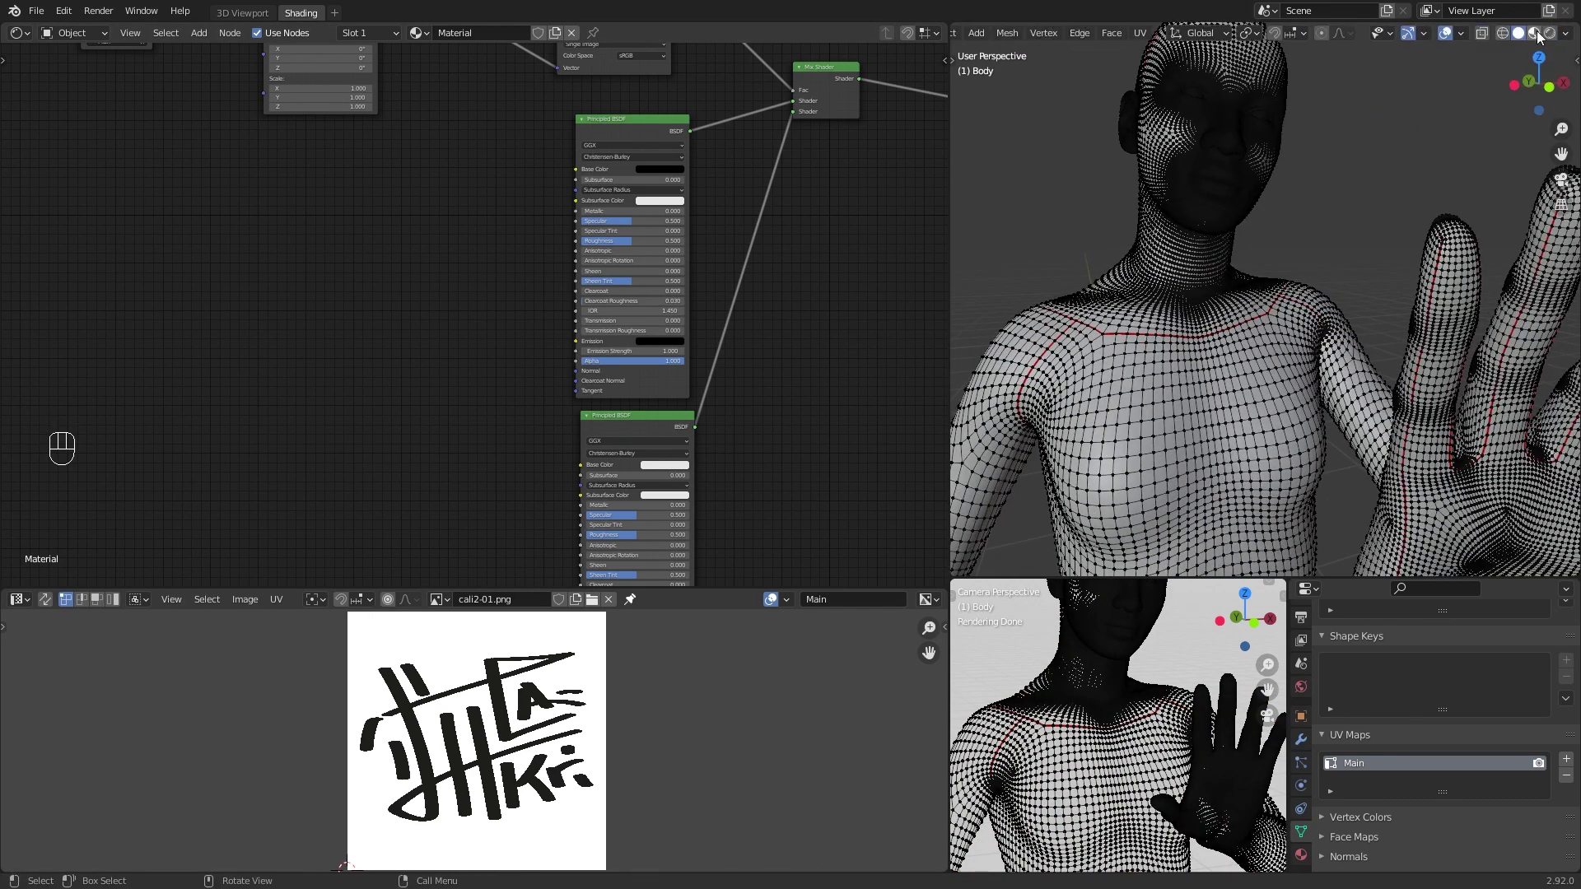
pyautogui.click(1536, 37)
pyautogui.press('Tab')
pyautogui.press('Tab')
pyautogui.scroll(4, 1225, 383)
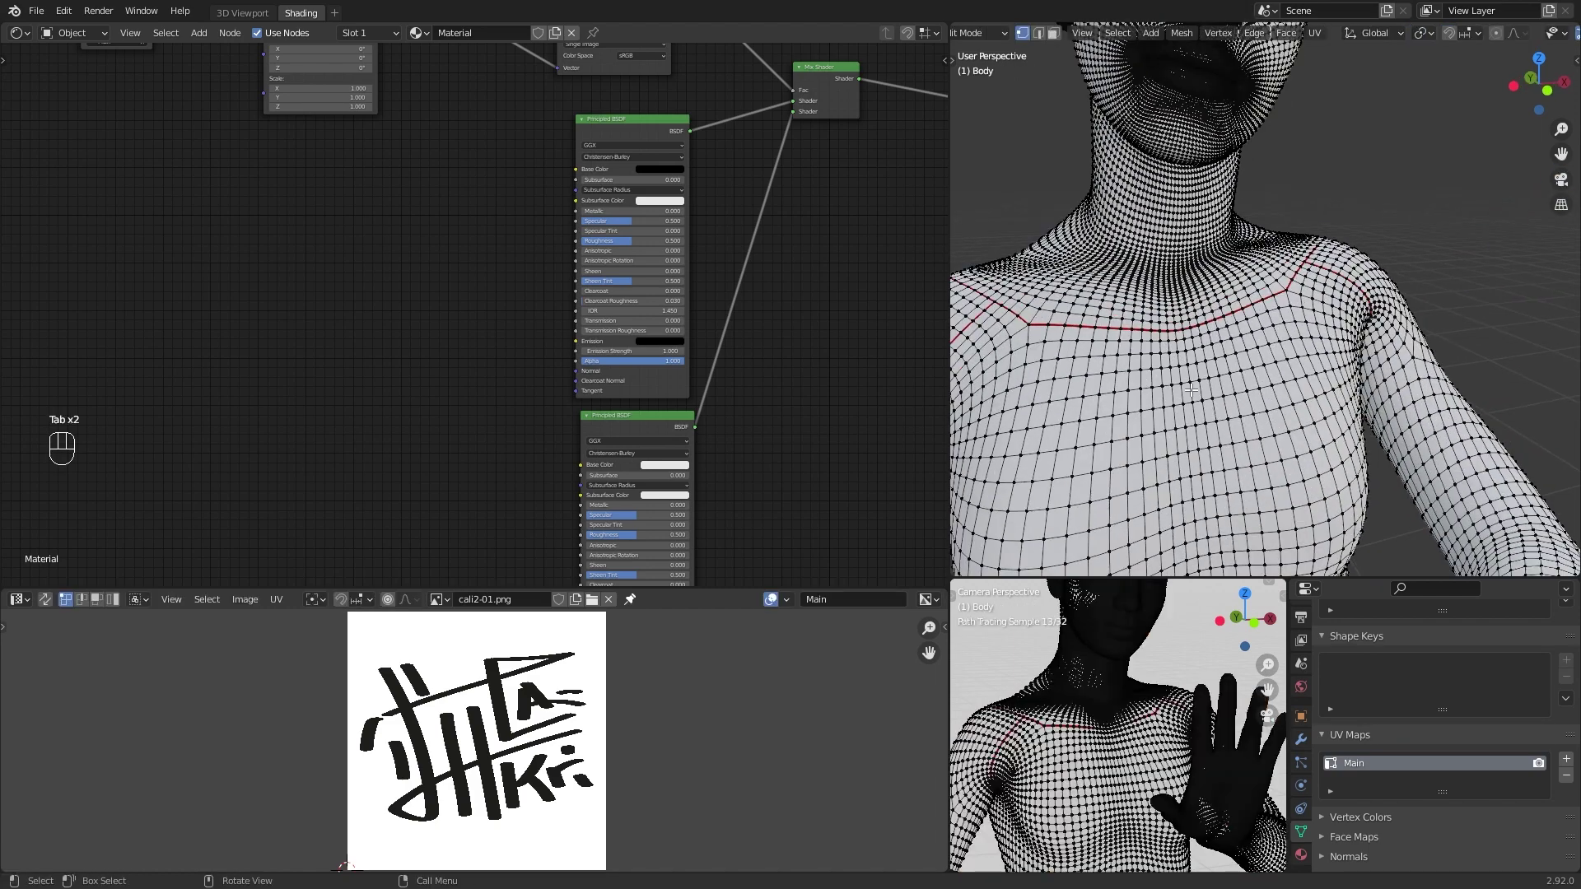
# Step: Select the mesh area across the upper chest, from the base of the neck downwards, with the Circle Select tool
pyautogui.click(947, 60)
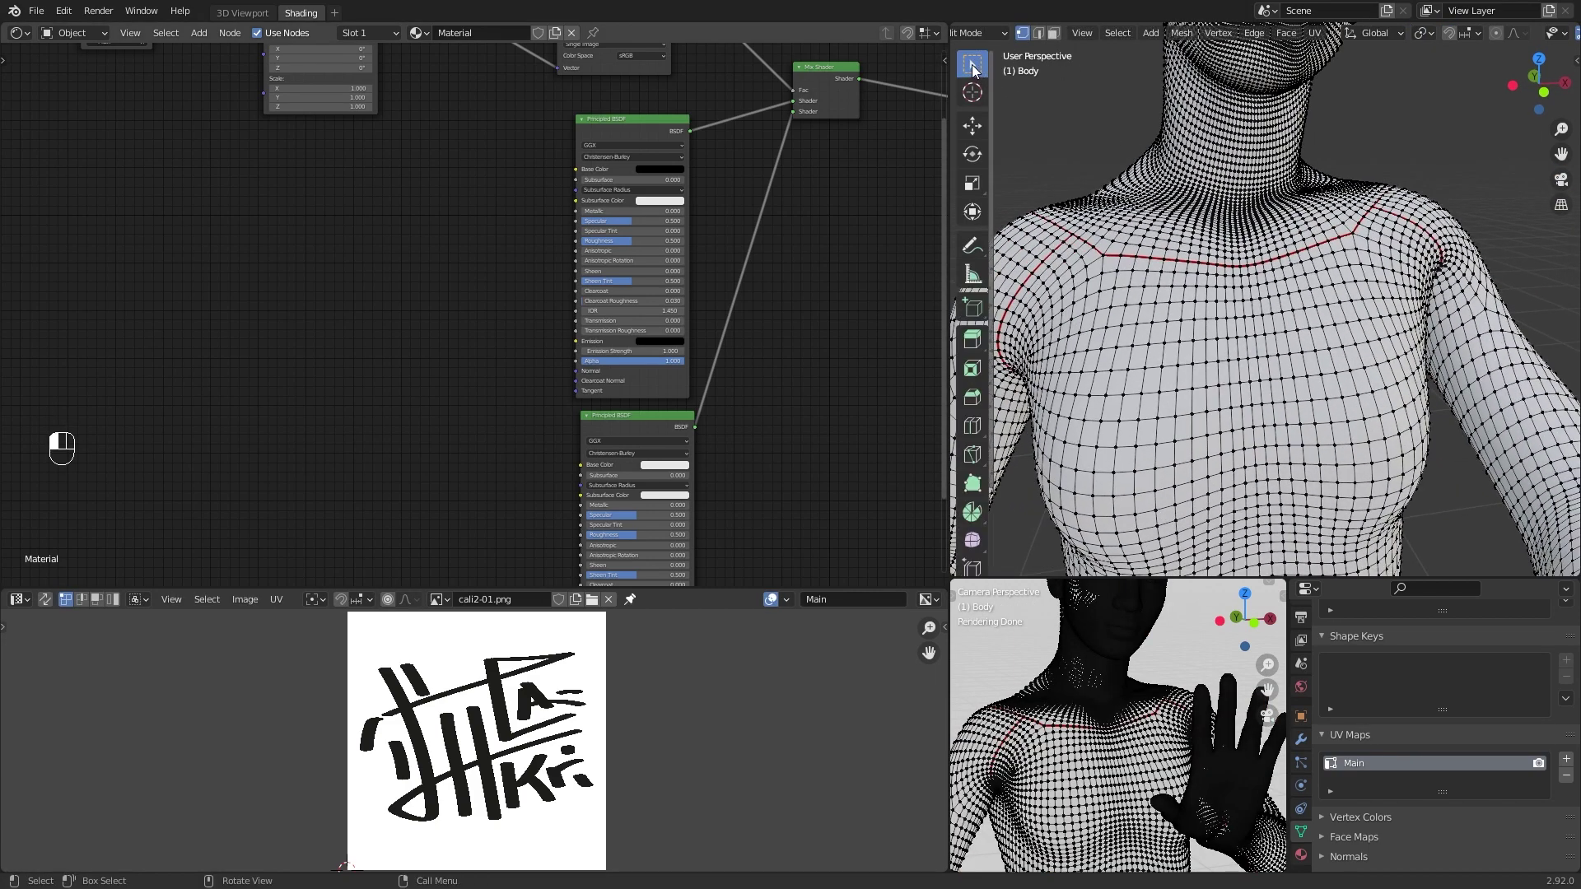
pyautogui.moveTo(973, 68); pyautogui.dragTo(1021, 136)
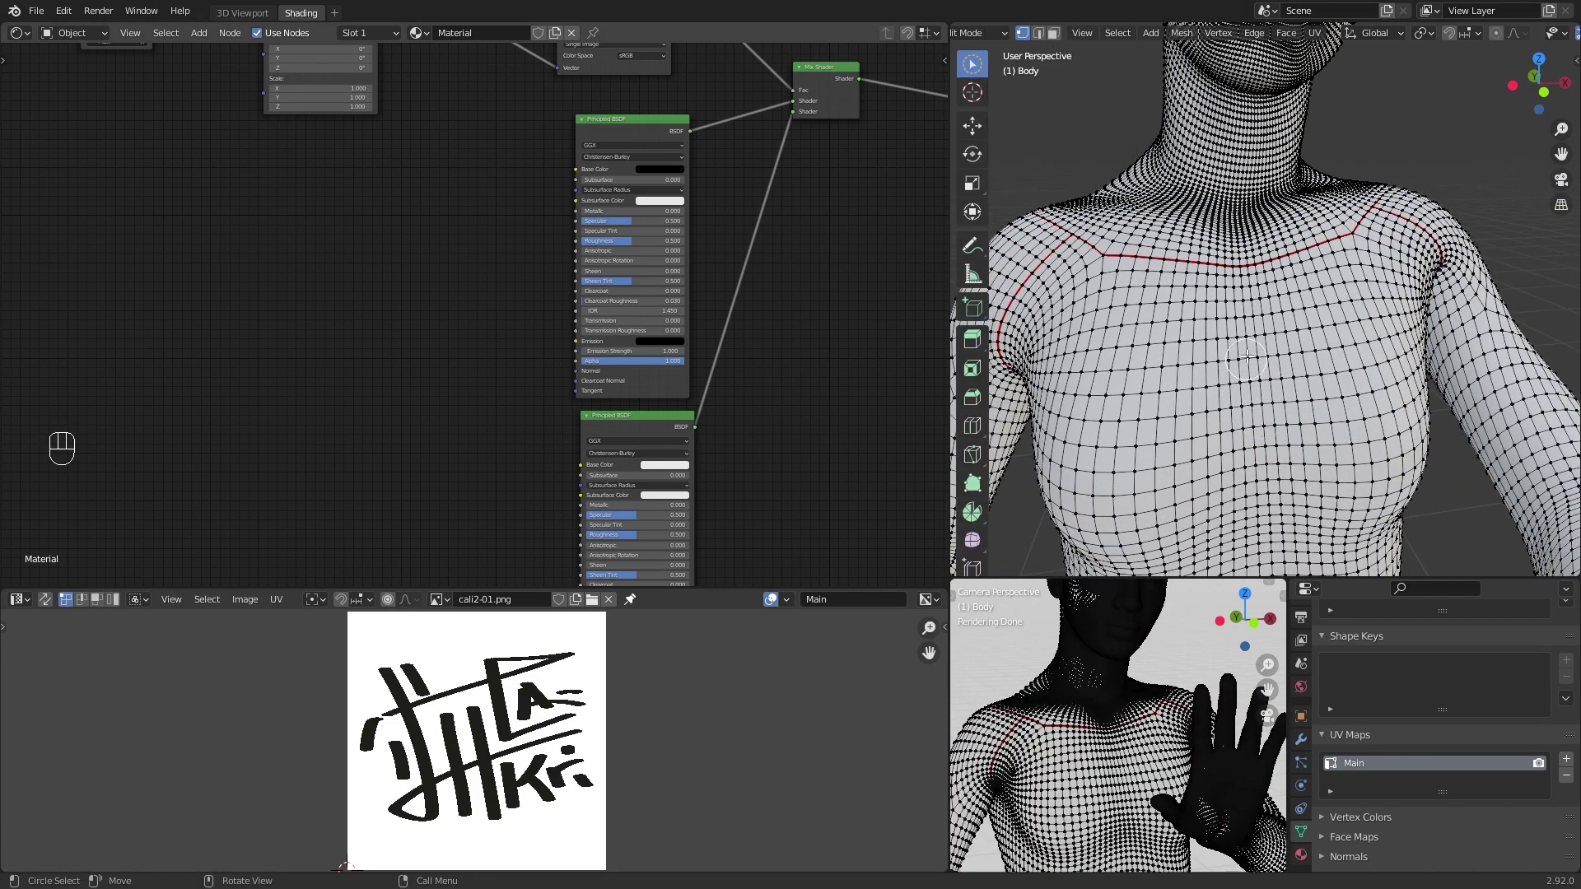
pyautogui.moveTo(1247, 346)
pyautogui.mouseDown()
pyautogui.moveTo(1214, 321)
pyautogui.moveTo(1217, 381)
pyautogui.moveTo(1202, 329)
pyautogui.moveTo(1159, 320)
pyautogui.moveTo(1268, 284)
pyautogui.moveTo(1218, 338)
pyautogui.moveTo(1243, 292)
pyautogui.mouseUp()
pyautogui.scroll(-5, 1267, 284)
pyautogui.moveTo(1243, 292); pyautogui.dragTo(1247, 317, button='middle')
pyautogui.moveTo(1251, 297)
pyautogui.keyDown('shift'); pyautogui.mouseDown()
pyautogui.moveTo(1286, 321)
pyautogui.moveTo(1223, 265)
pyautogui.moveTo(1303, 321)
pyautogui.mouseUp(); pyautogui.keyUp('shift')
pyautogui.moveTo(1309, 325)
pyautogui.mouseDown(button='middle')
pyautogui.moveTo(1221, 356)
pyautogui.moveTo(1284, 329)
pyautogui.mouseUp(button='middle')
pyautogui.scroll(2, 1281, 339)
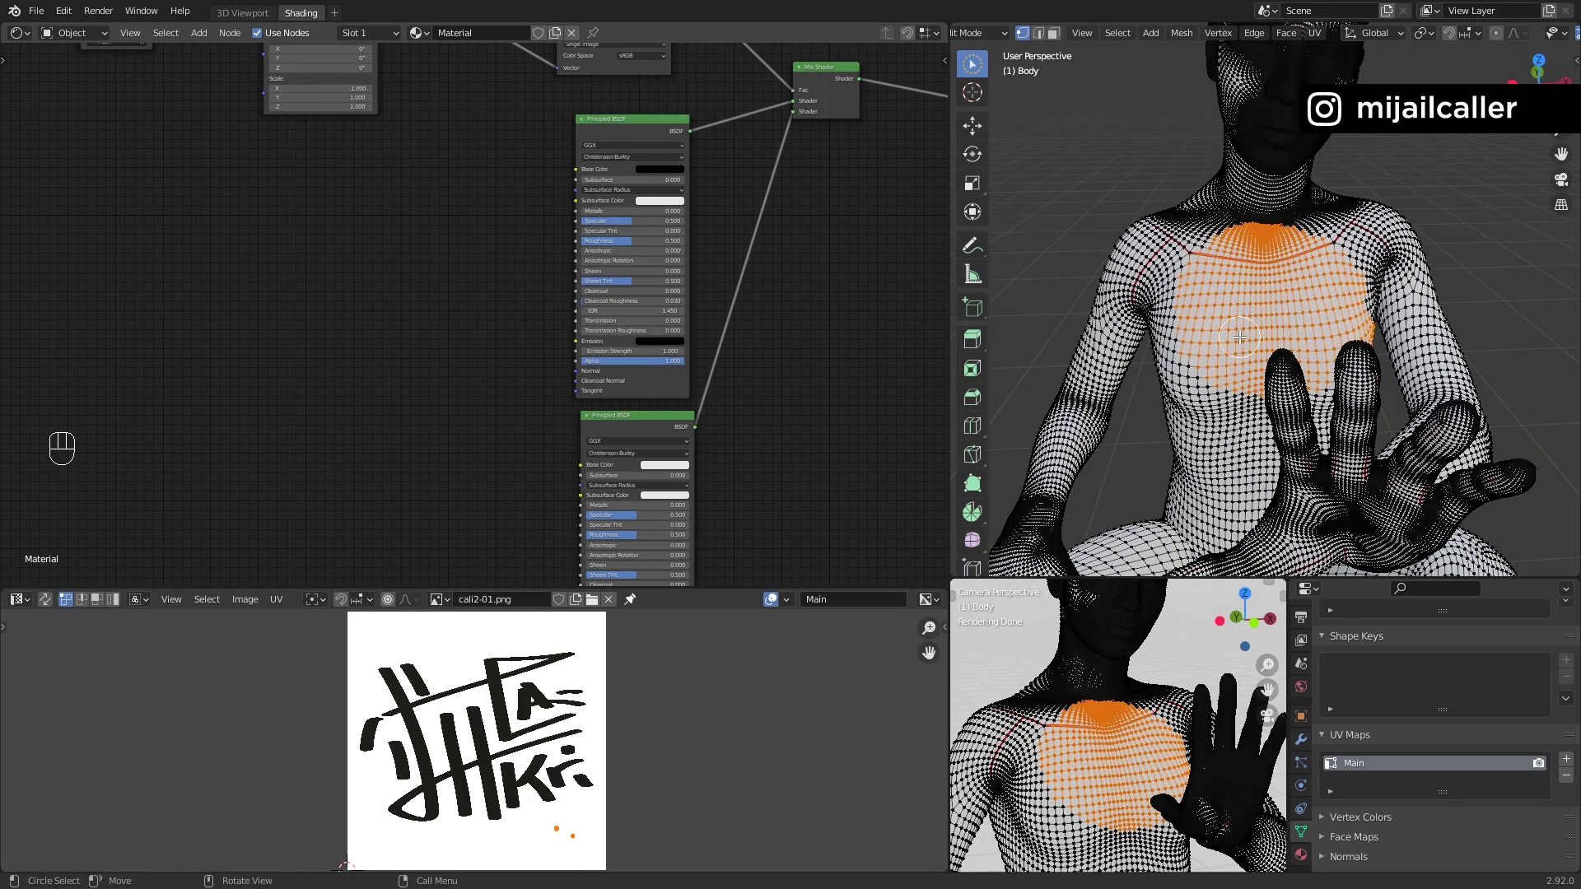
# Step: Project the selected chest area from the current view and enlarge its UVs about 4.9 times over the lettering
pyautogui.press('u')
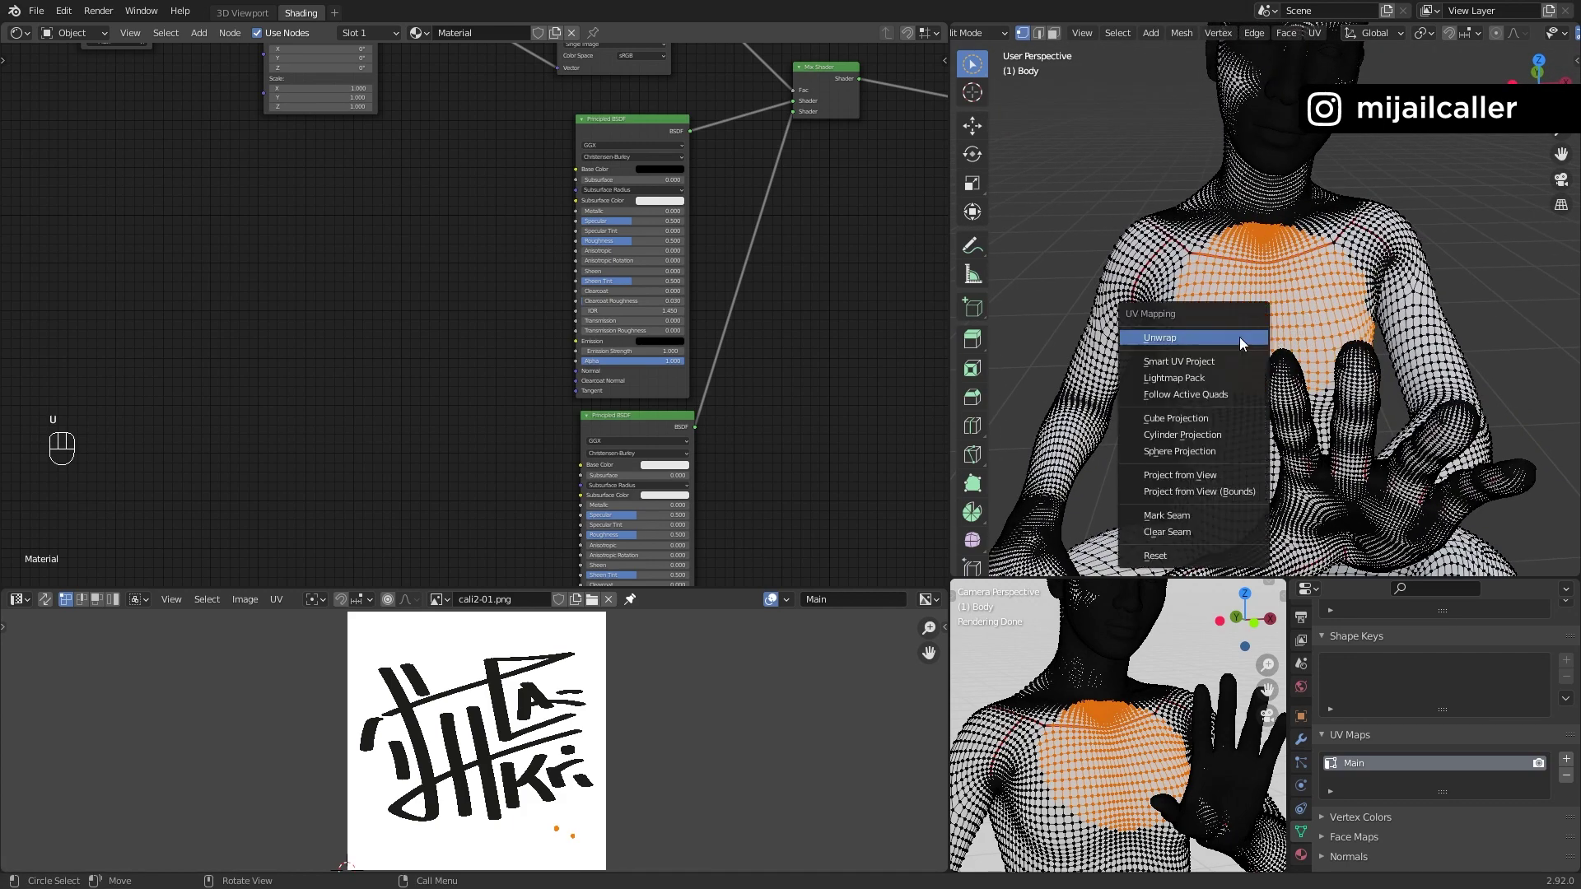
pyautogui.click(1182, 477)
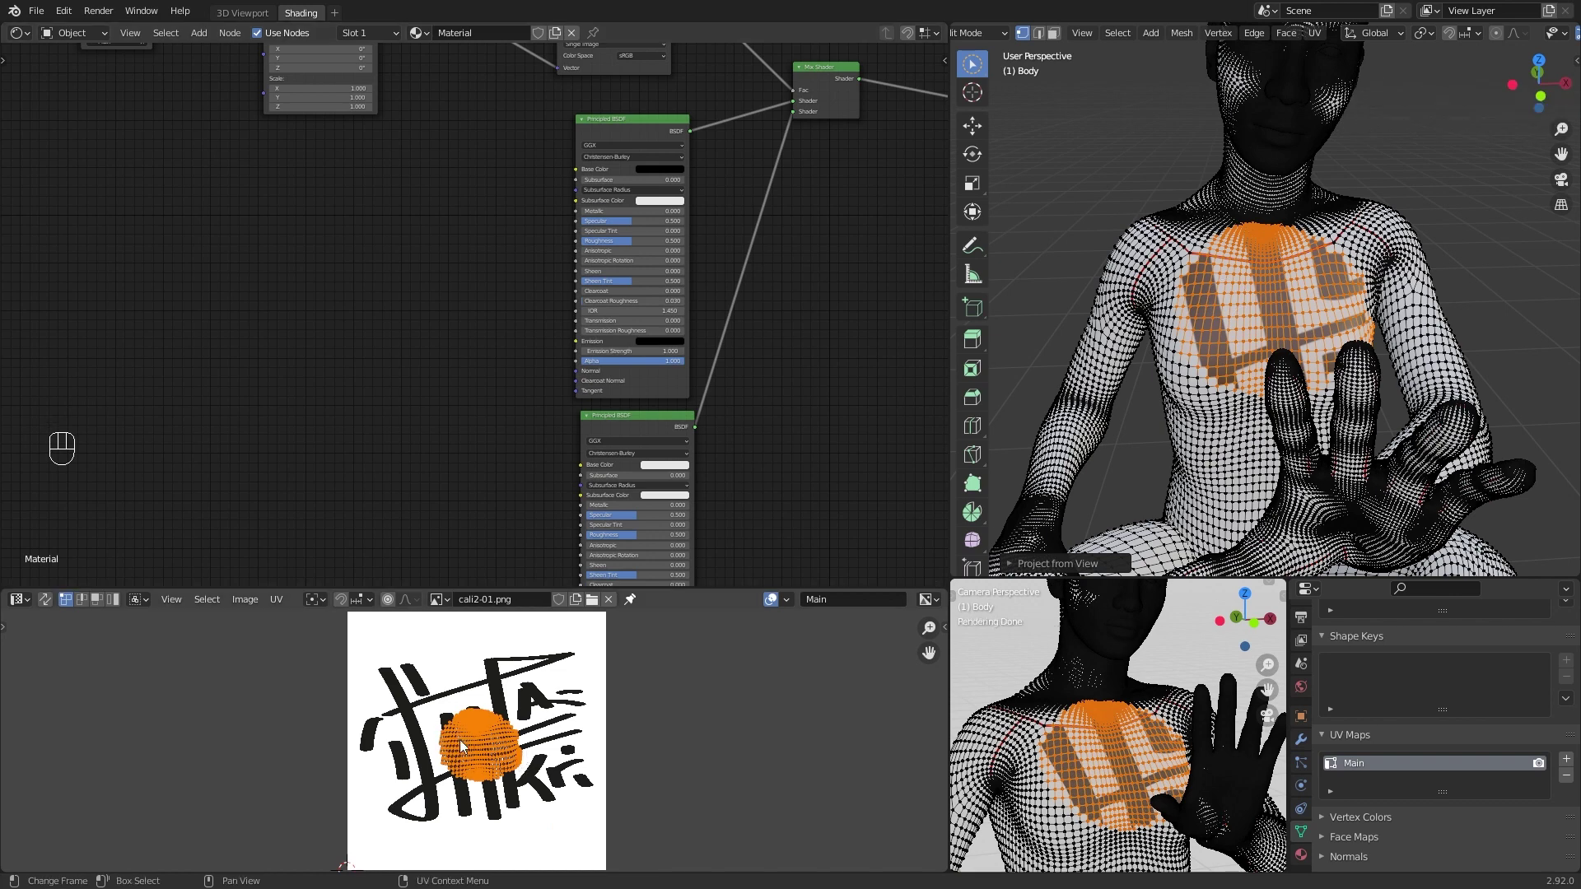
pyautogui.press('s')
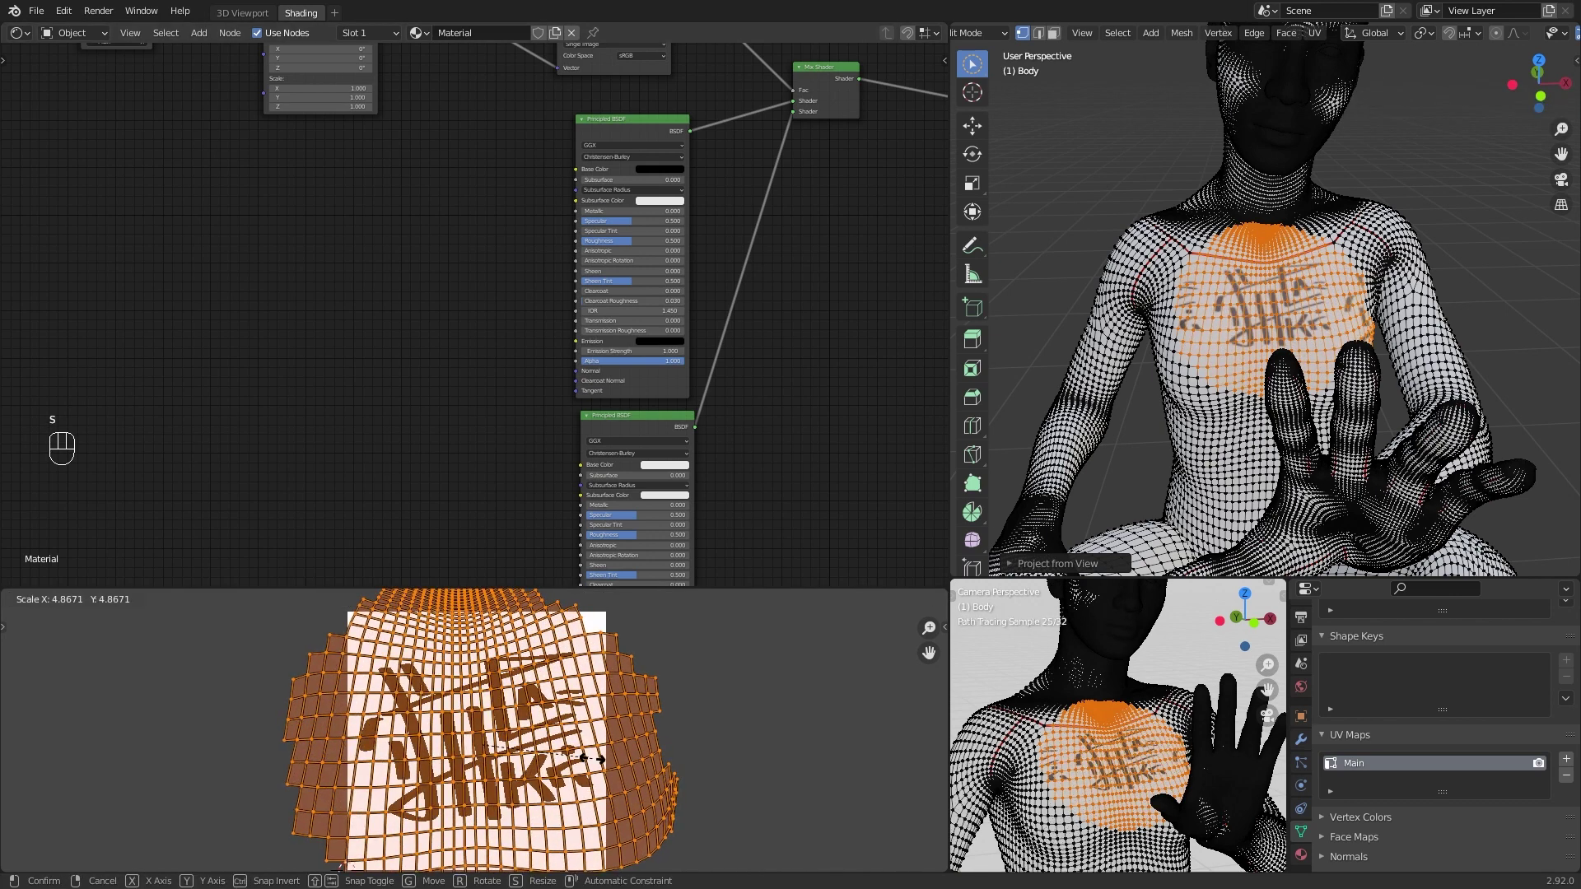
pyautogui.click(592, 761)
# Step: Fine-tune the scale and position of the chest UVs so the whole lettering fits on the chest, and return to Object Mode
pyautogui.press('s')
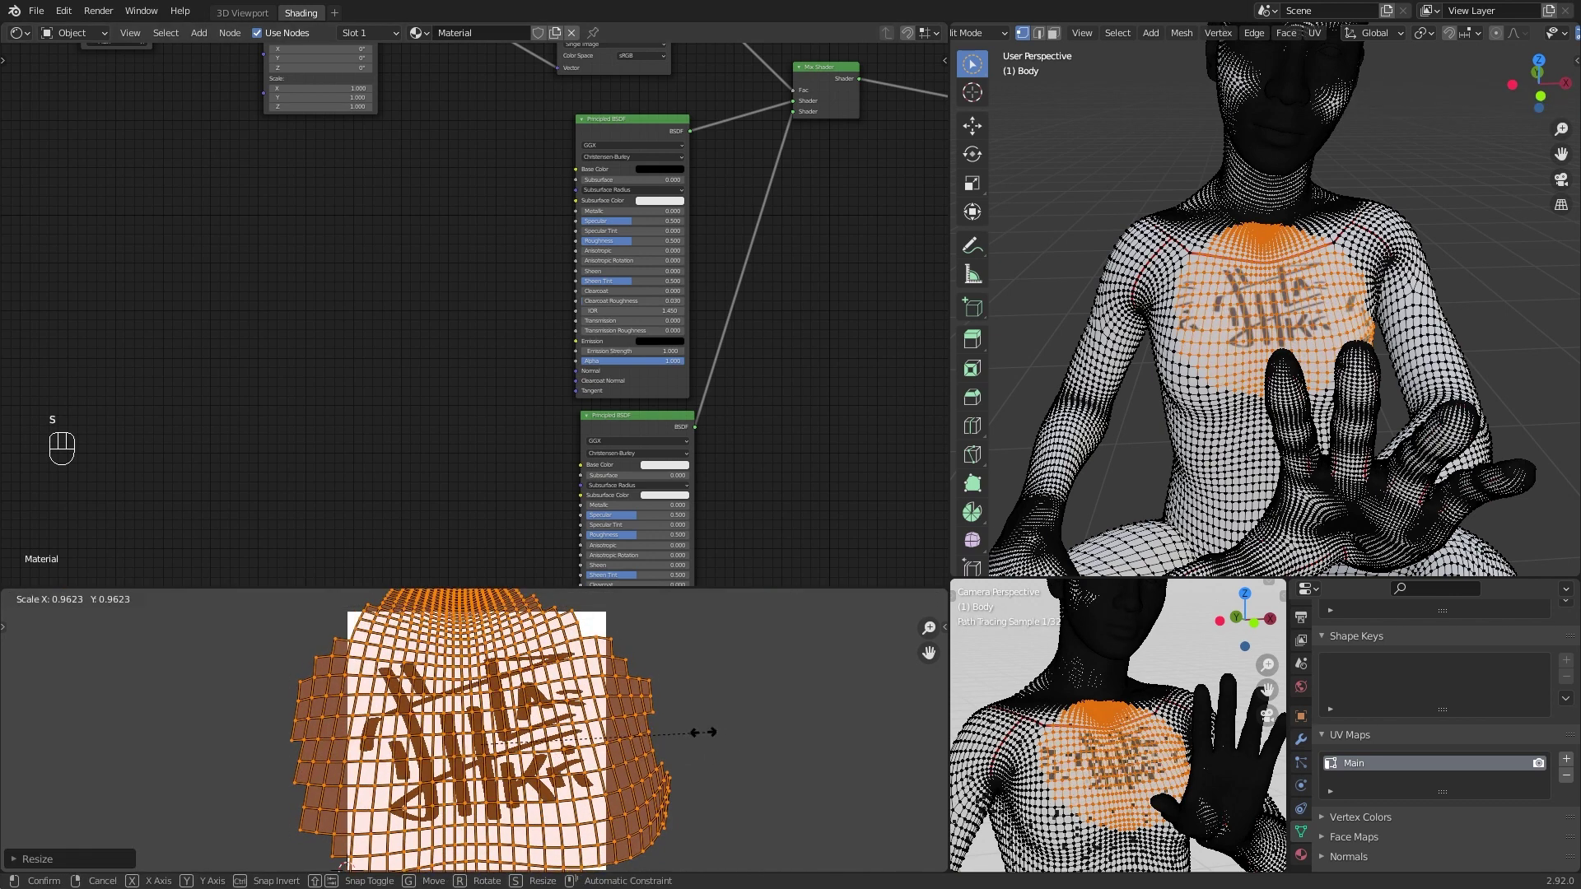
pyautogui.click(692, 744)
pyautogui.press('g')
pyautogui.click(734, 724)
pyautogui.press('s')
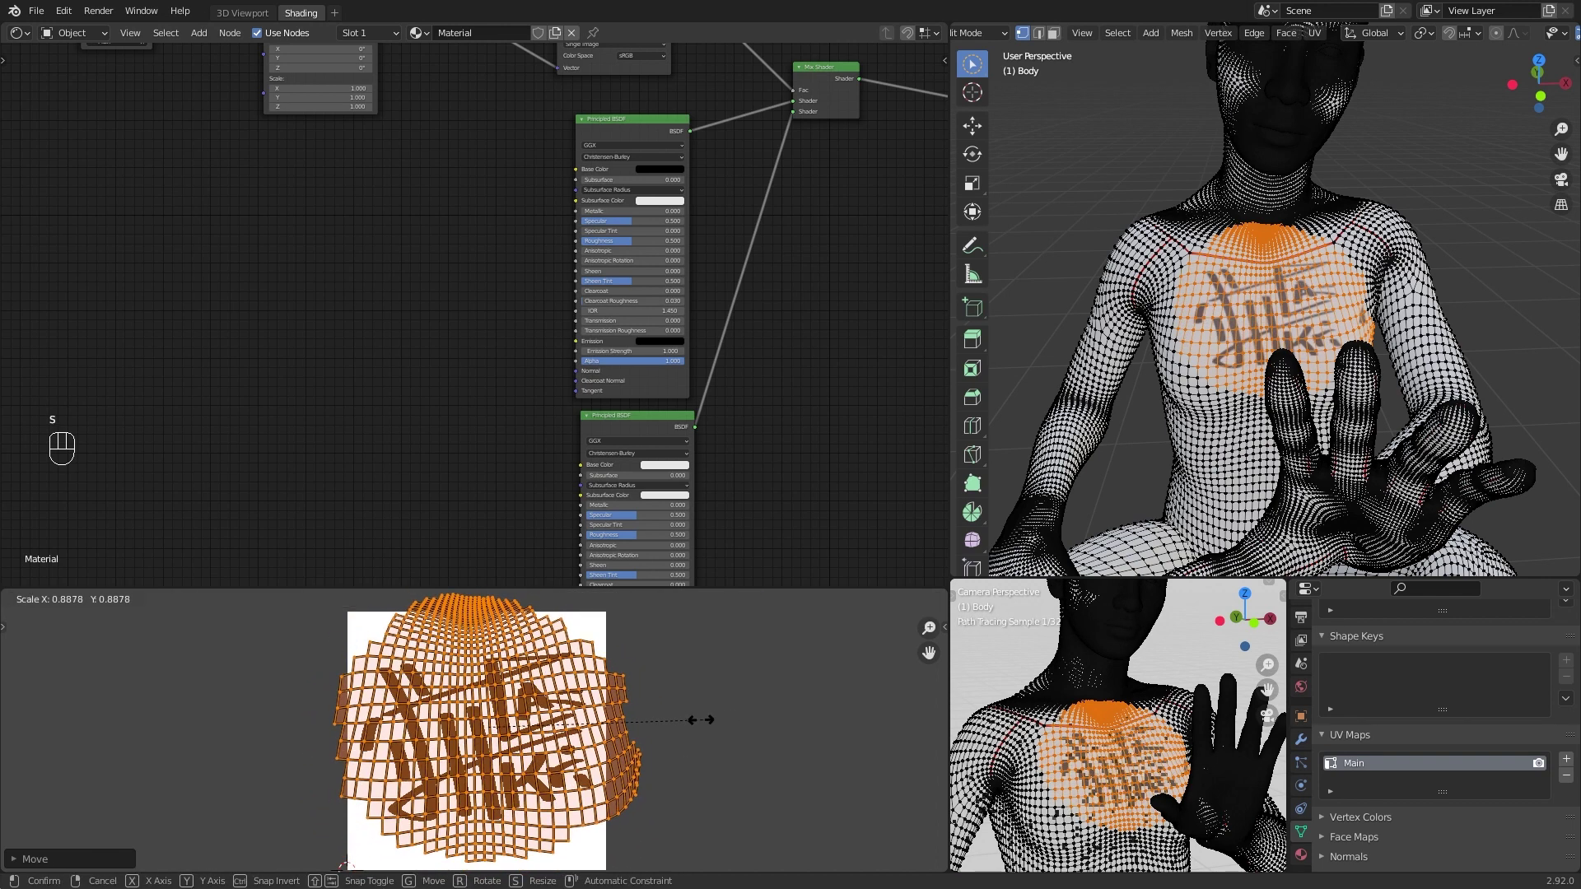
pyautogui.click(706, 720)
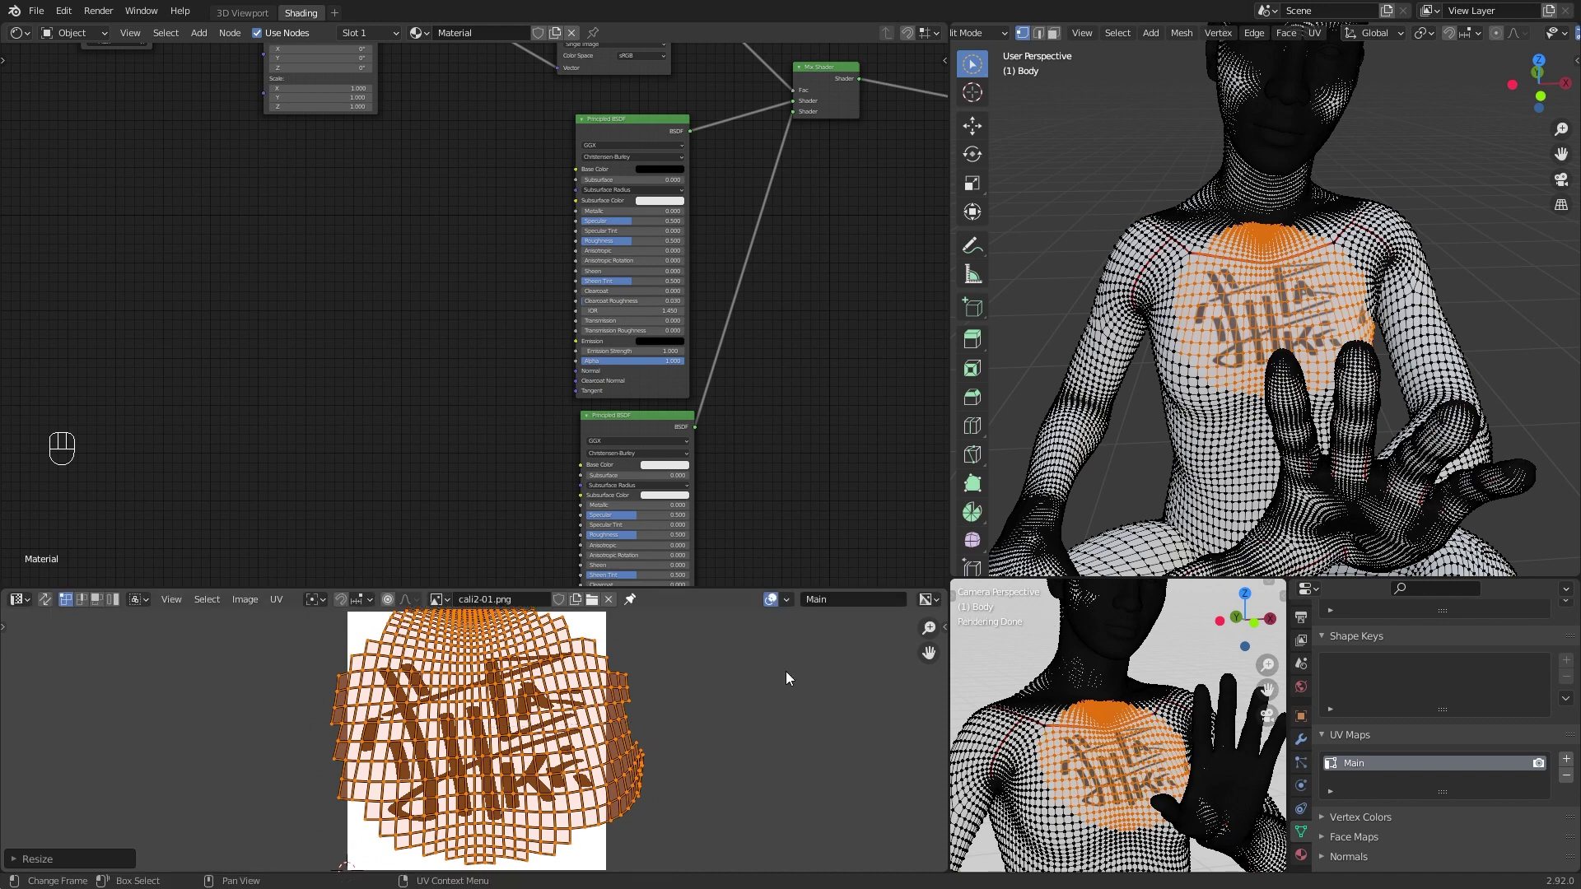
pyautogui.press('Tab')
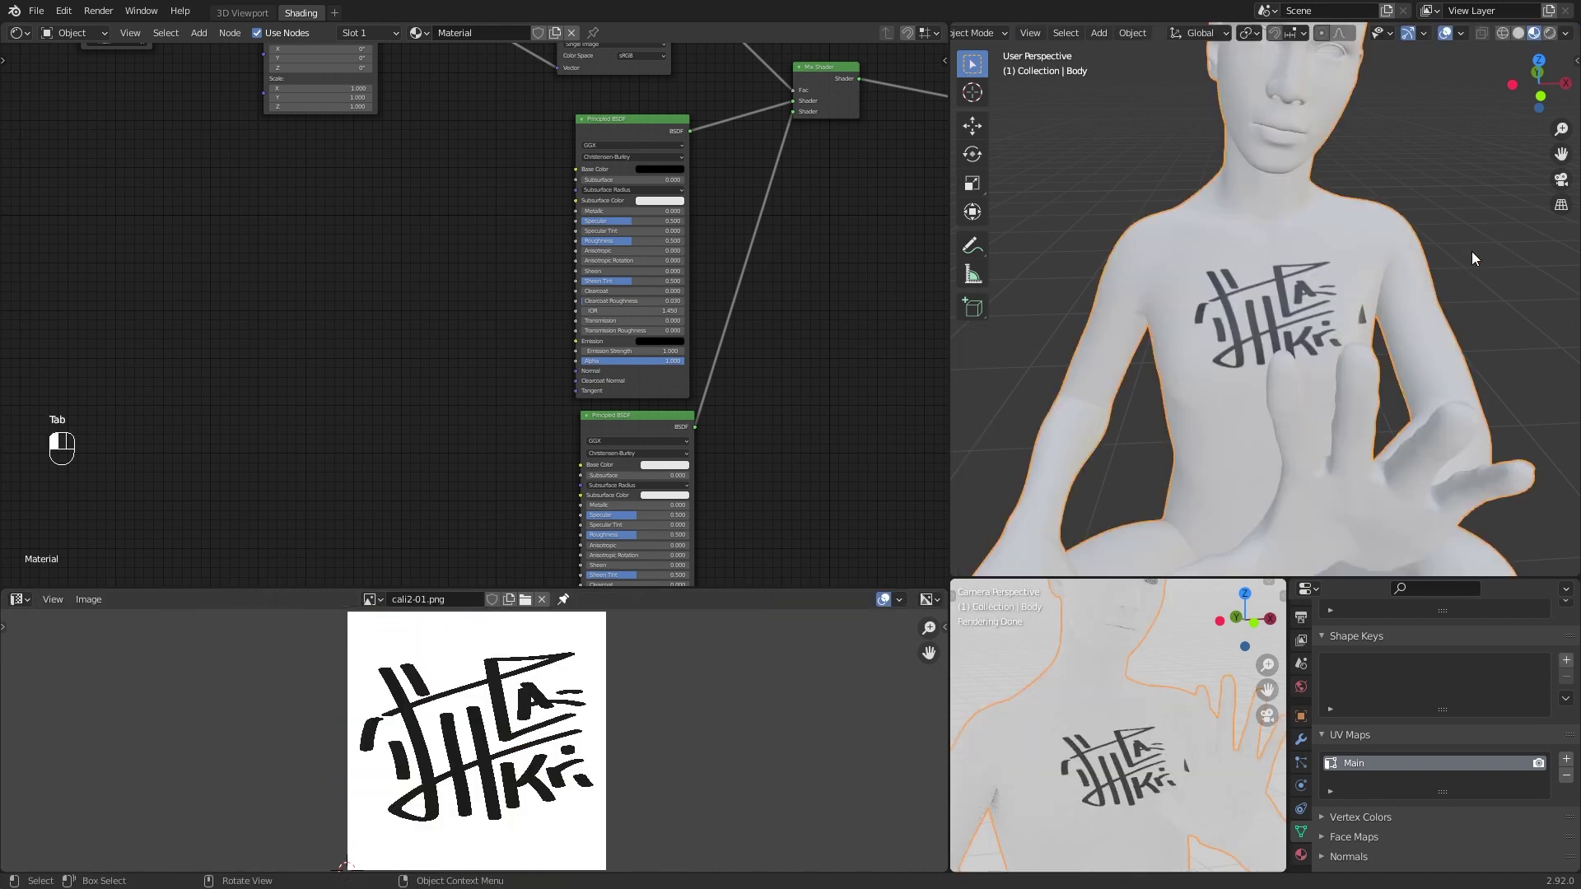
# Step: Split the face at the chest UVs' right edge from its neighbours and move it to the blank upper-right corner of the image
pyautogui.click(1472, 259)
pyautogui.moveTo(1259, 353)
pyautogui.mouseDown(button='middle')
pyautogui.moveTo(1296, 353)
pyautogui.moveTo(1282, 373)
pyautogui.moveTo(1162, 403)
pyautogui.moveTo(1273, 341)
pyautogui.mouseUp(button='middle')
pyautogui.scroll(3, 1238, 374)
pyautogui.scroll(-4, 1177, 411)
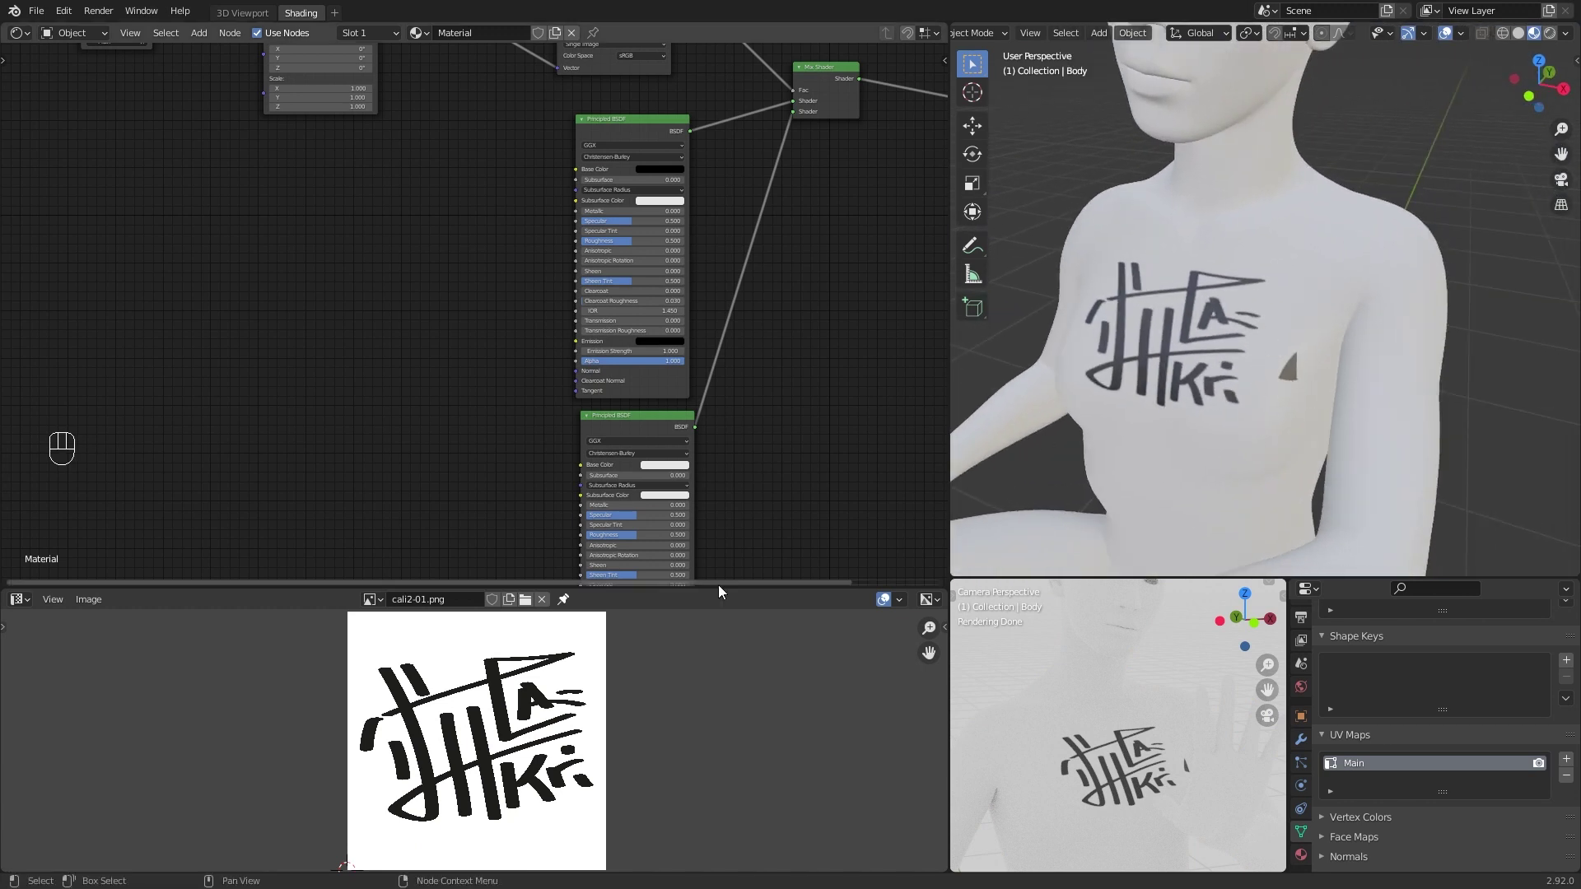
pyautogui.press('Tab')
pyautogui.click(627, 701)
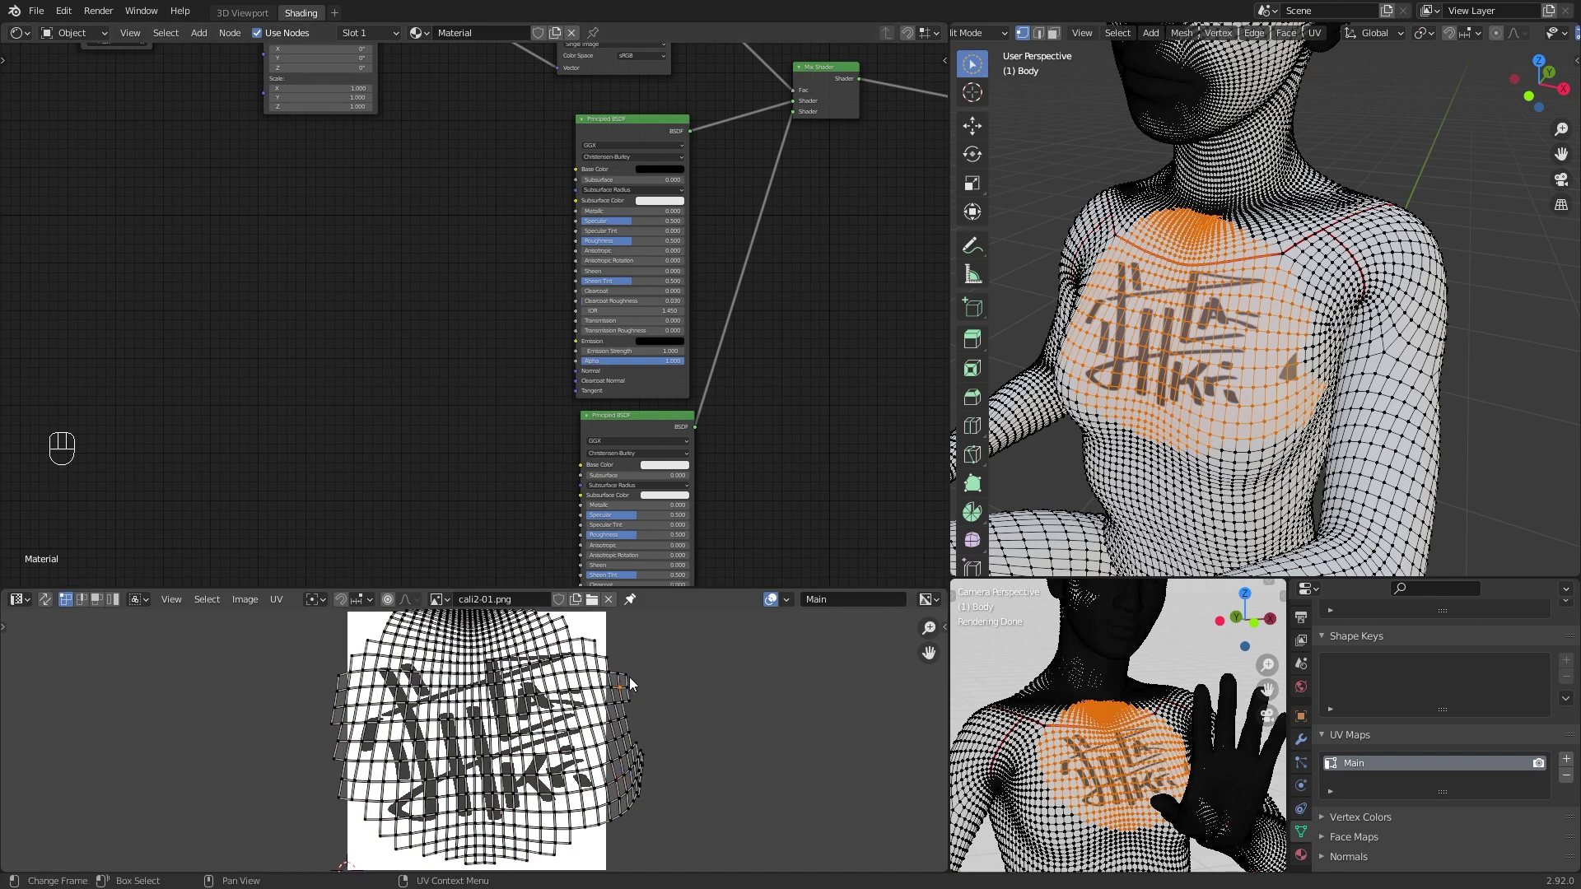
pyautogui.press('3')
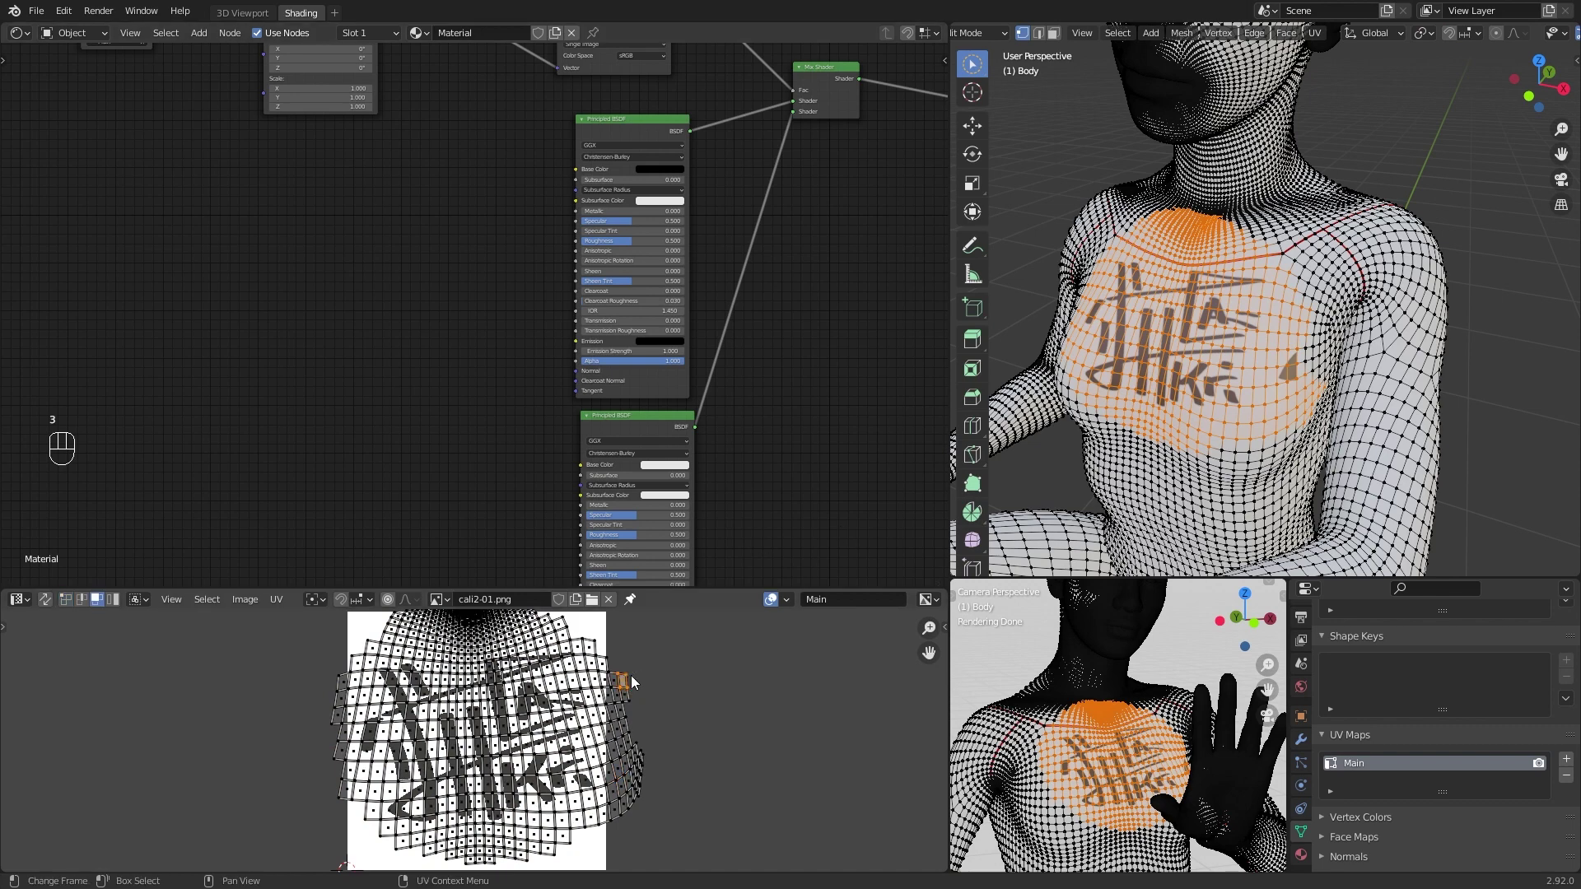
pyautogui.rightClick(625, 680)
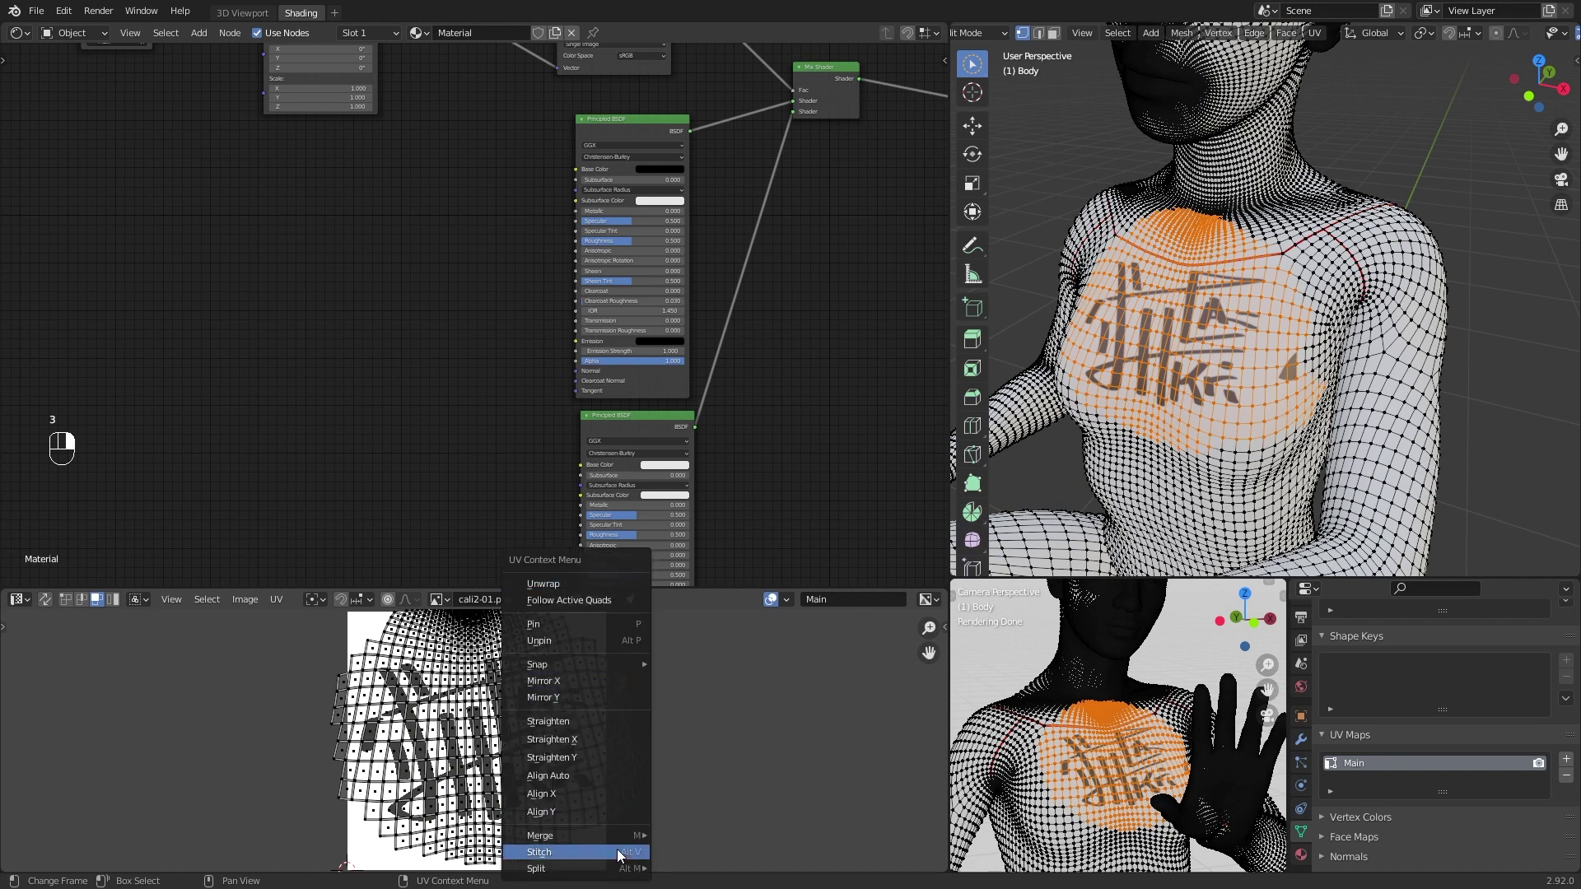
pyautogui.moveTo(622, 870)
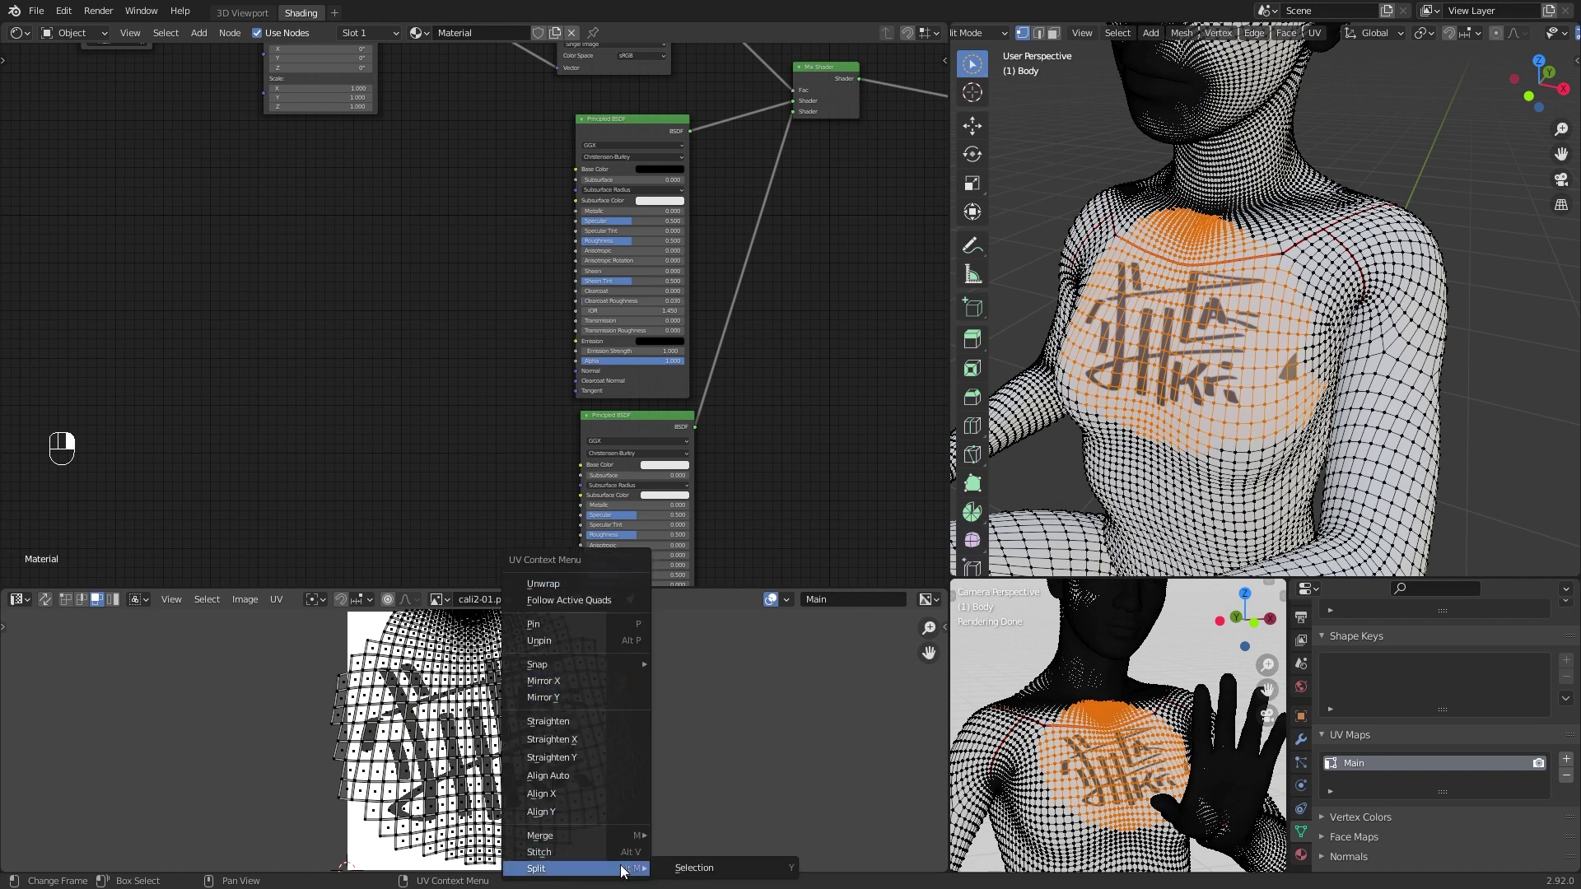
pyautogui.click(687, 868)
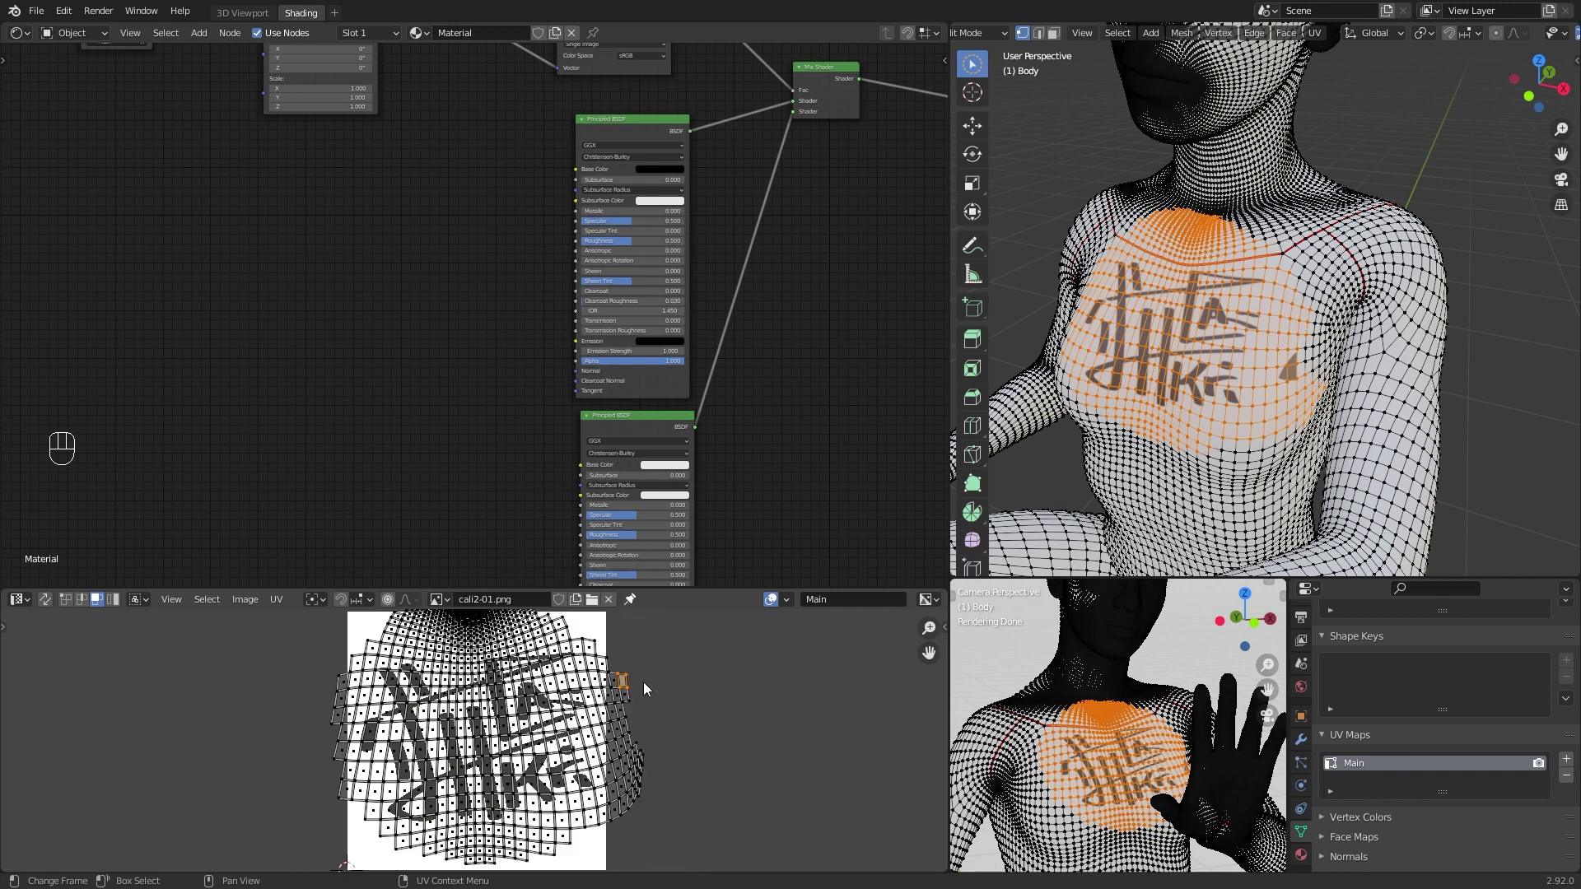
pyautogui.press('g')
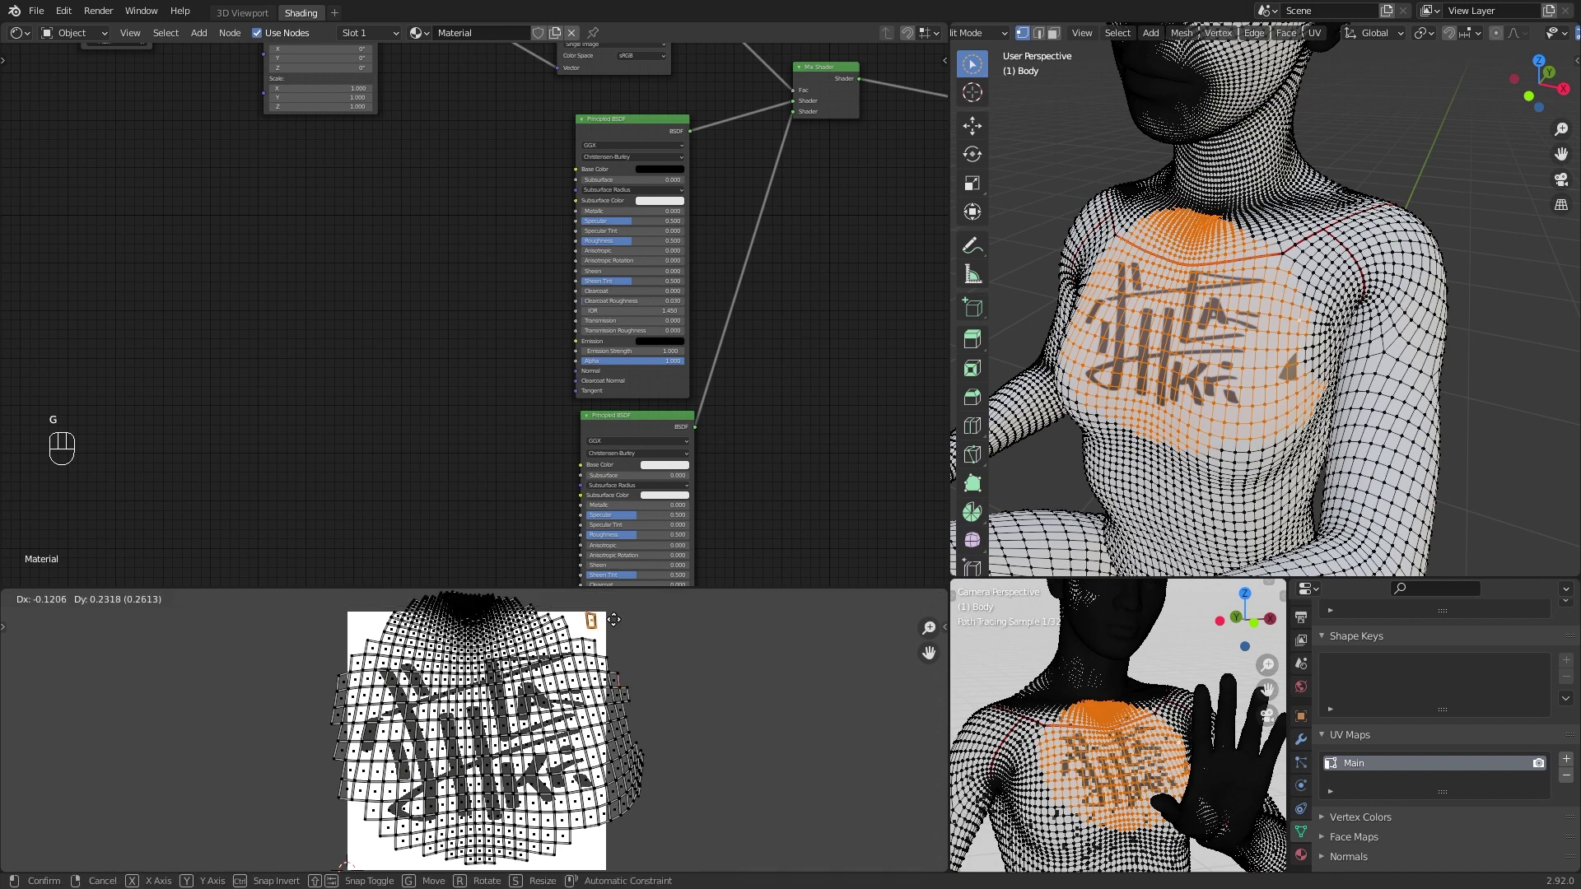
pyautogui.click(614, 620)
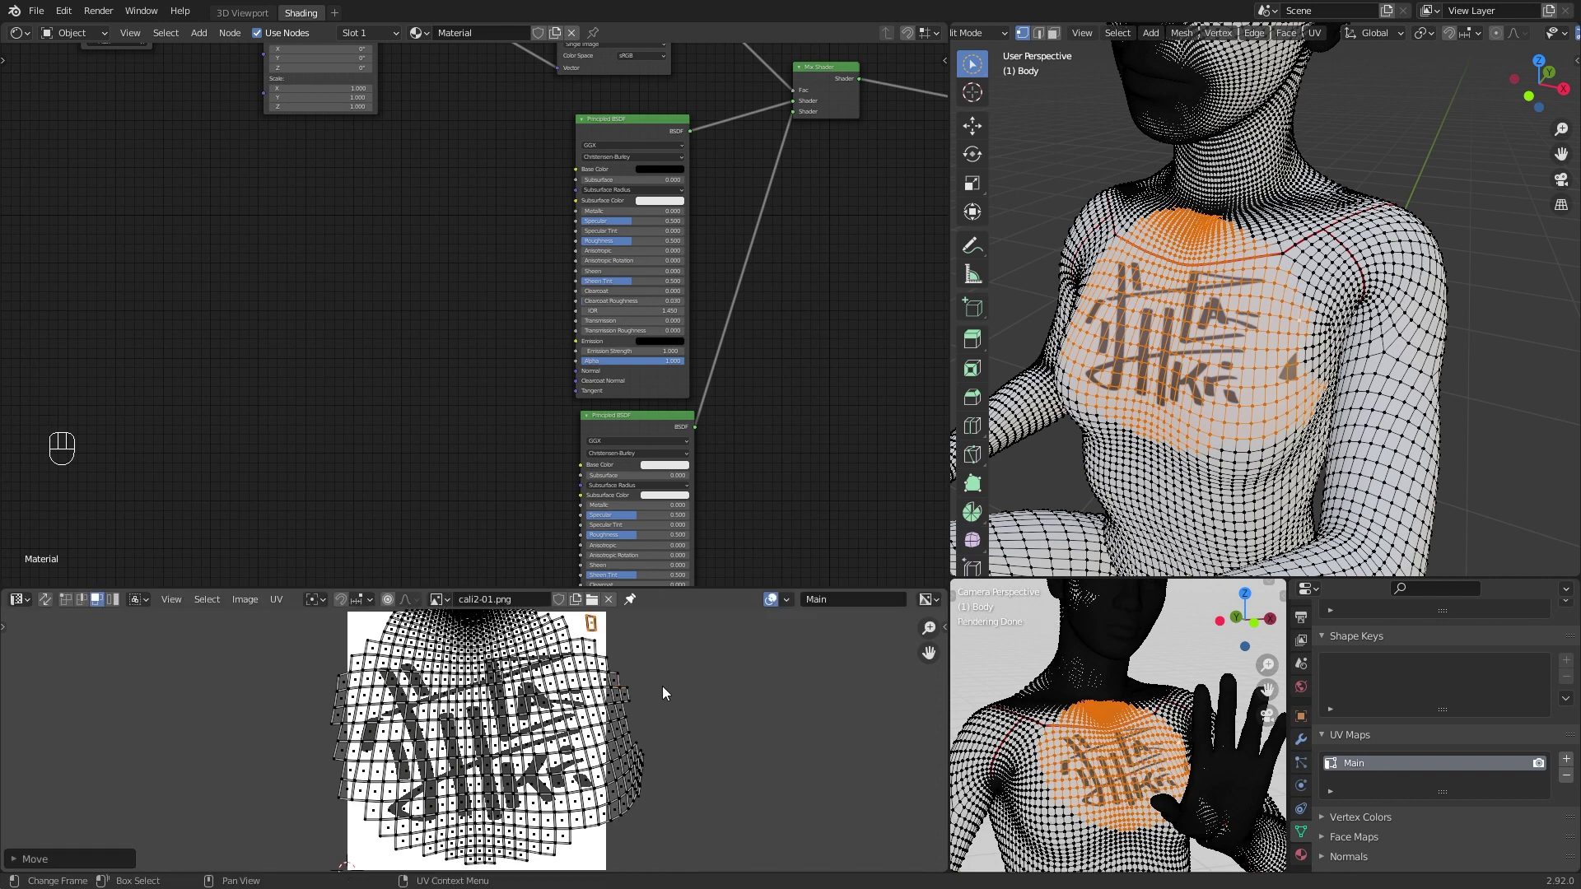
# Step: Move the UV Map and Mapping nodes farther apart to make room between them
pyautogui.moveTo(819, 328); pyautogui.dragTo(789, 413, button='middle')
pyautogui.scroll(-4, 788, 413)
pyautogui.moveTo(423, 272); pyautogui.dragTo(694, 438, button='middle')
pyautogui.scroll(7, 723, 453)
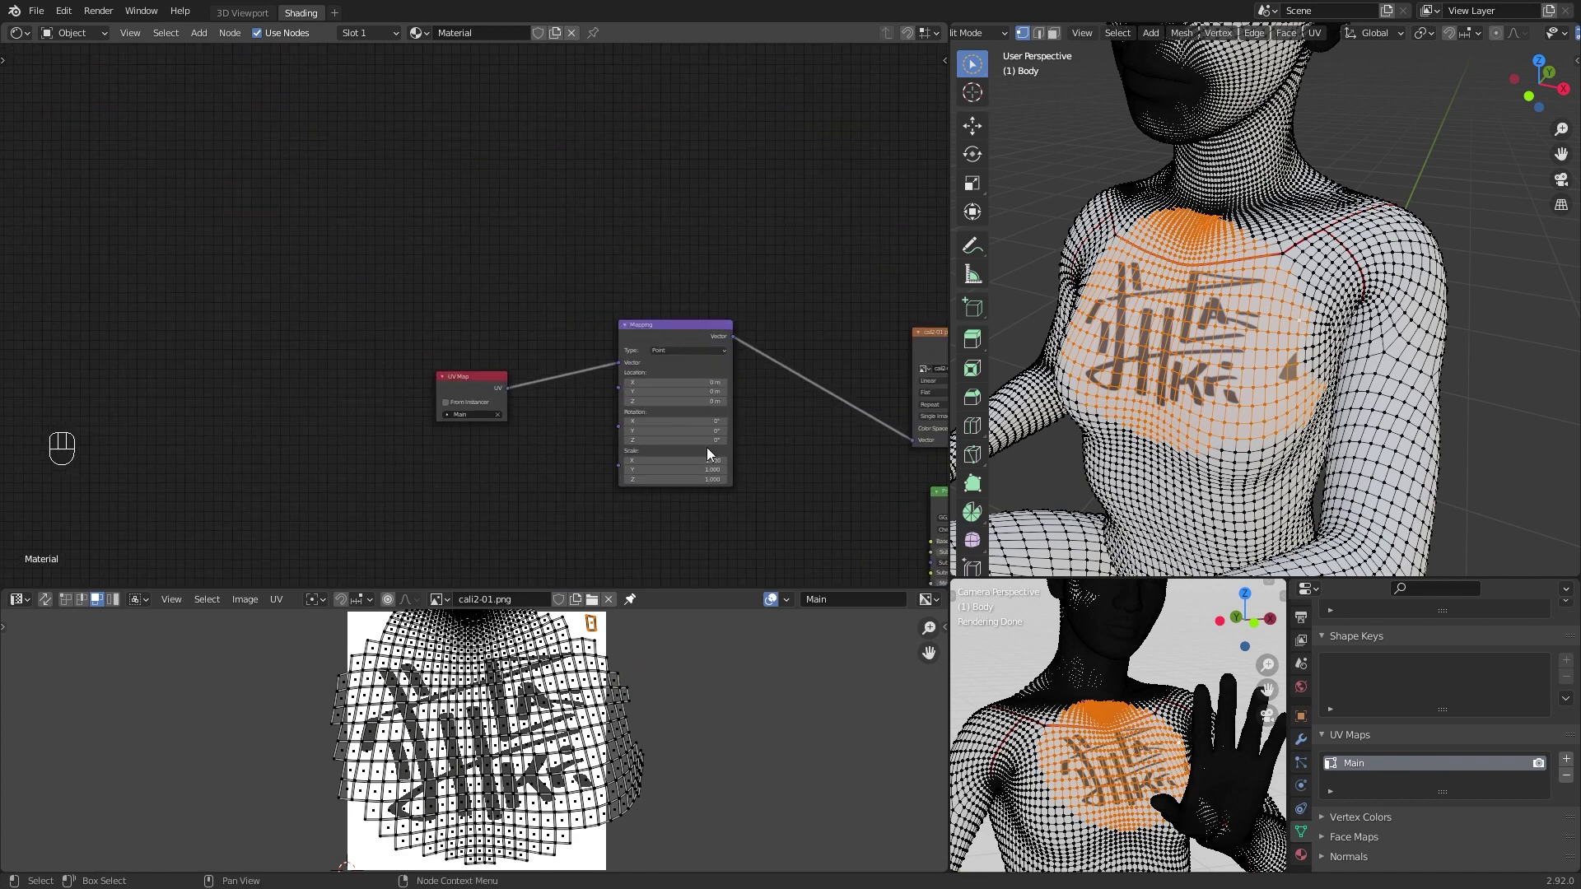
pyautogui.moveTo(492, 398); pyautogui.dragTo(370, 325)
pyautogui.moveTo(723, 330); pyautogui.dragTo(788, 299)
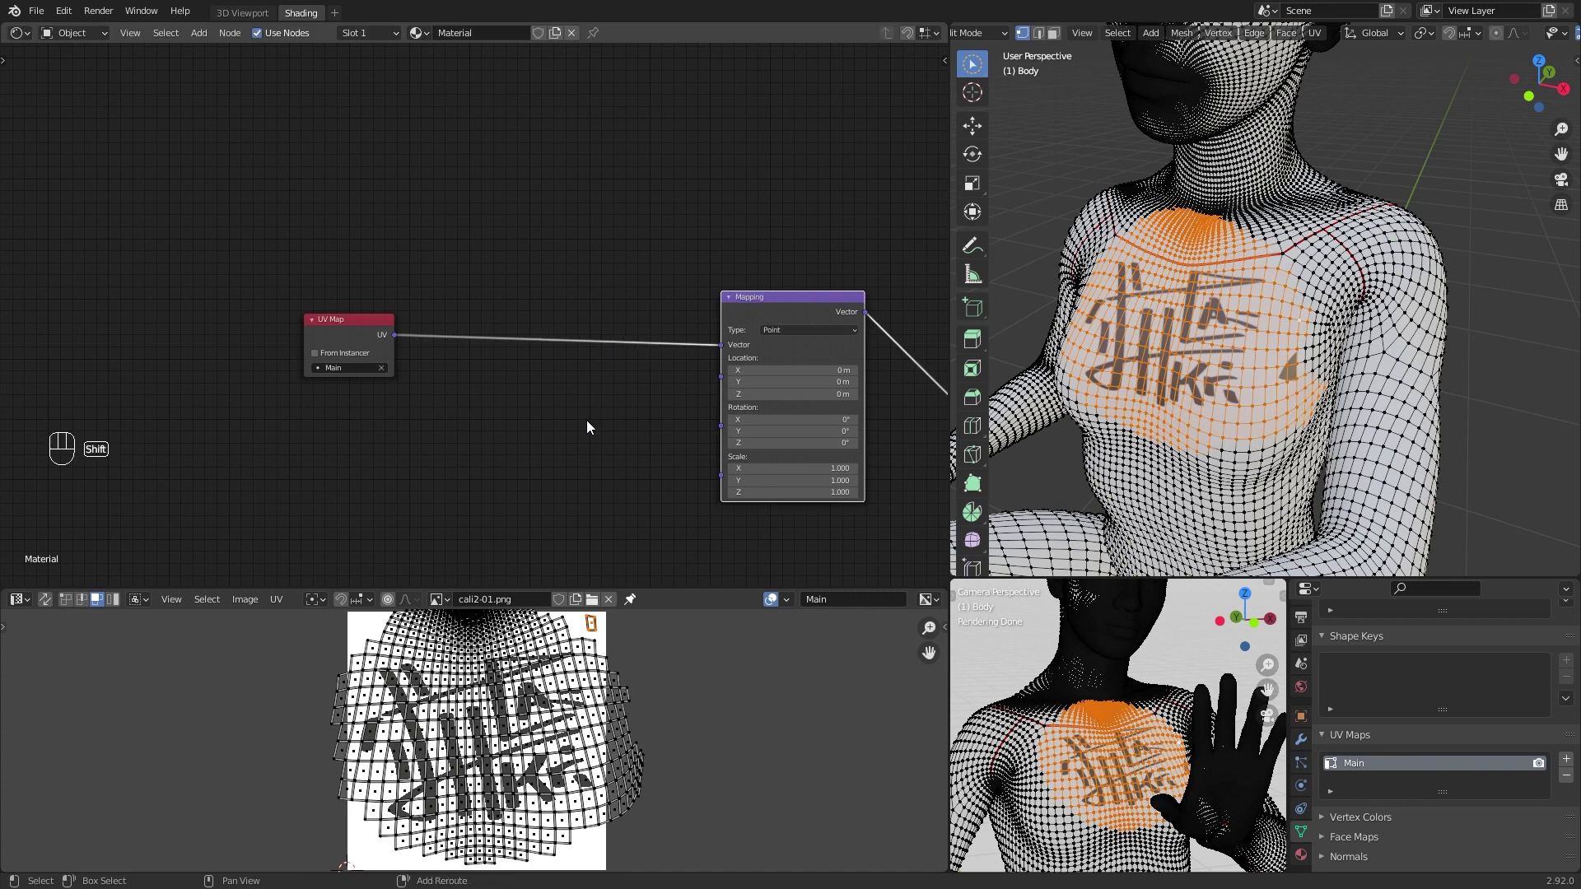
# Step: Add a Separate XYZ node between the UV Map and Mapping nodes and move it and the UV Map node away from Mapping
pyautogui.hotkey('shift', 'a')
pyautogui.click(586, 419)
pyautogui.write('sep')
pyautogui.click(632, 483)
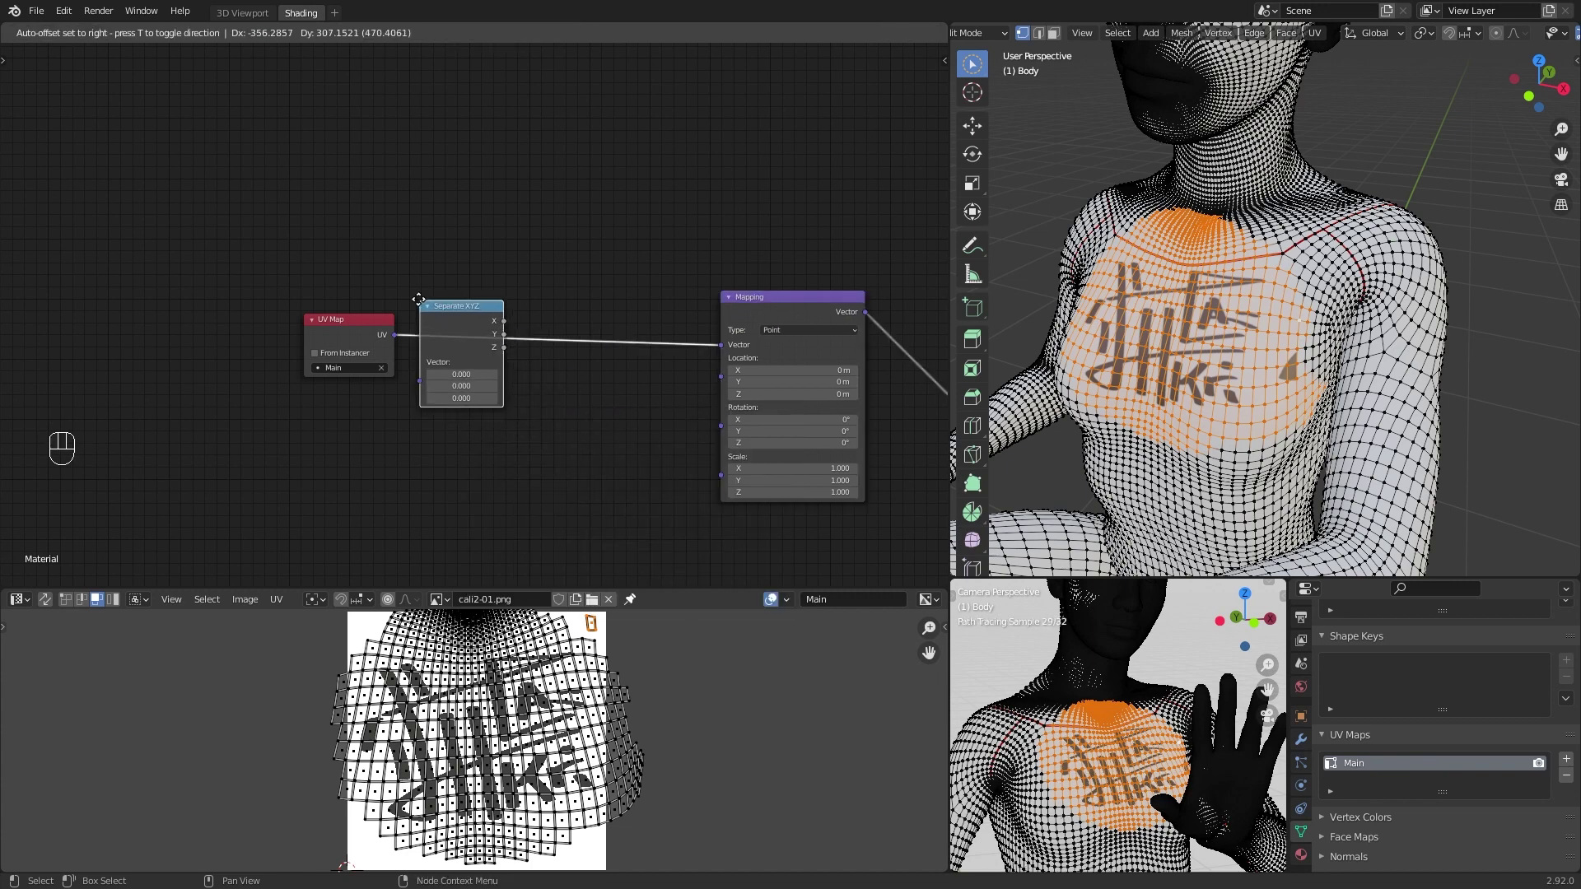
pyautogui.click(431, 293)
pyautogui.moveTo(341, 334); pyautogui.dragTo(225, 332)
pyautogui.moveTo(484, 305); pyautogui.dragTo(342, 301)
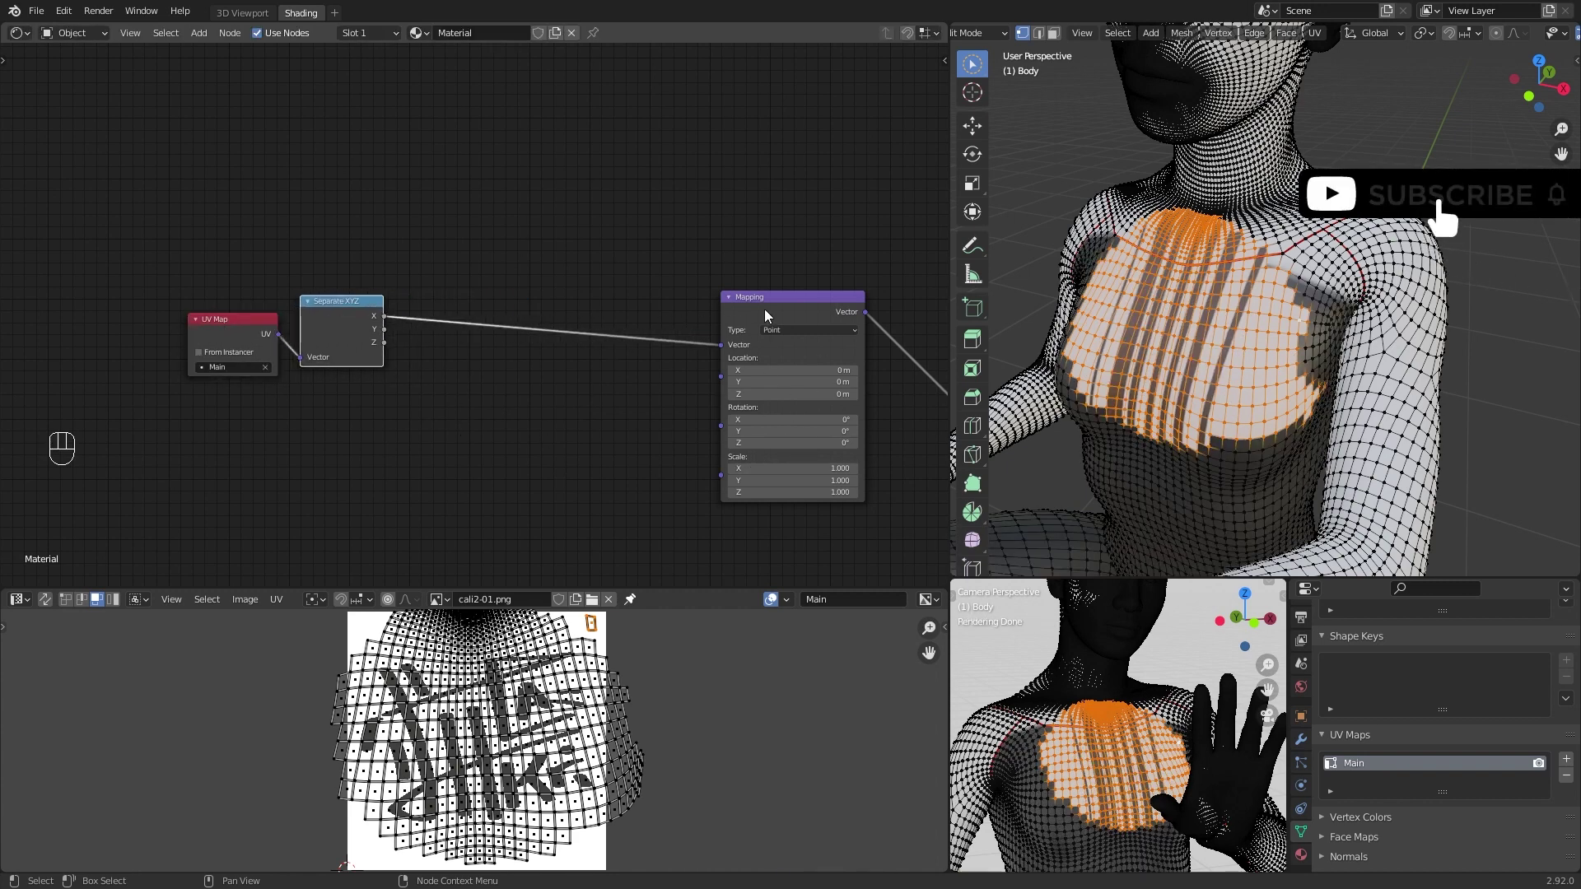
# Step: Add a Clamp node and duplicate it to get three Clamp nodes stacked beside the Separate XYZ node
pyautogui.hotkey('shift', 'a')
pyautogui.write('c')
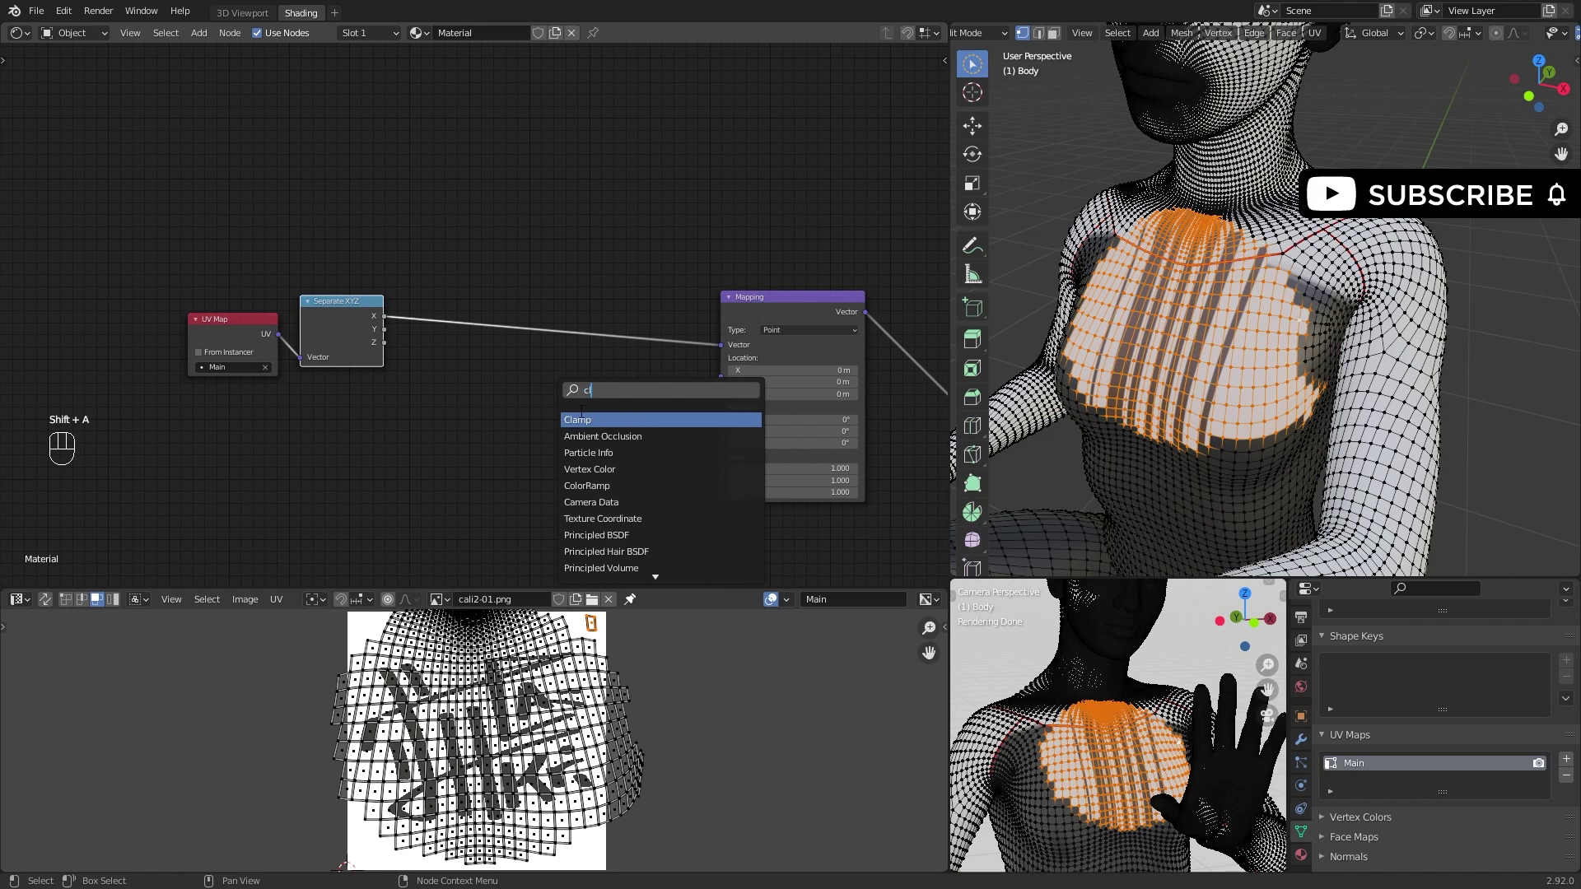
pyautogui.click(587, 419)
pyautogui.click(483, 183)
pyautogui.hotkey('shift', 'd')
pyautogui.click(478, 301)
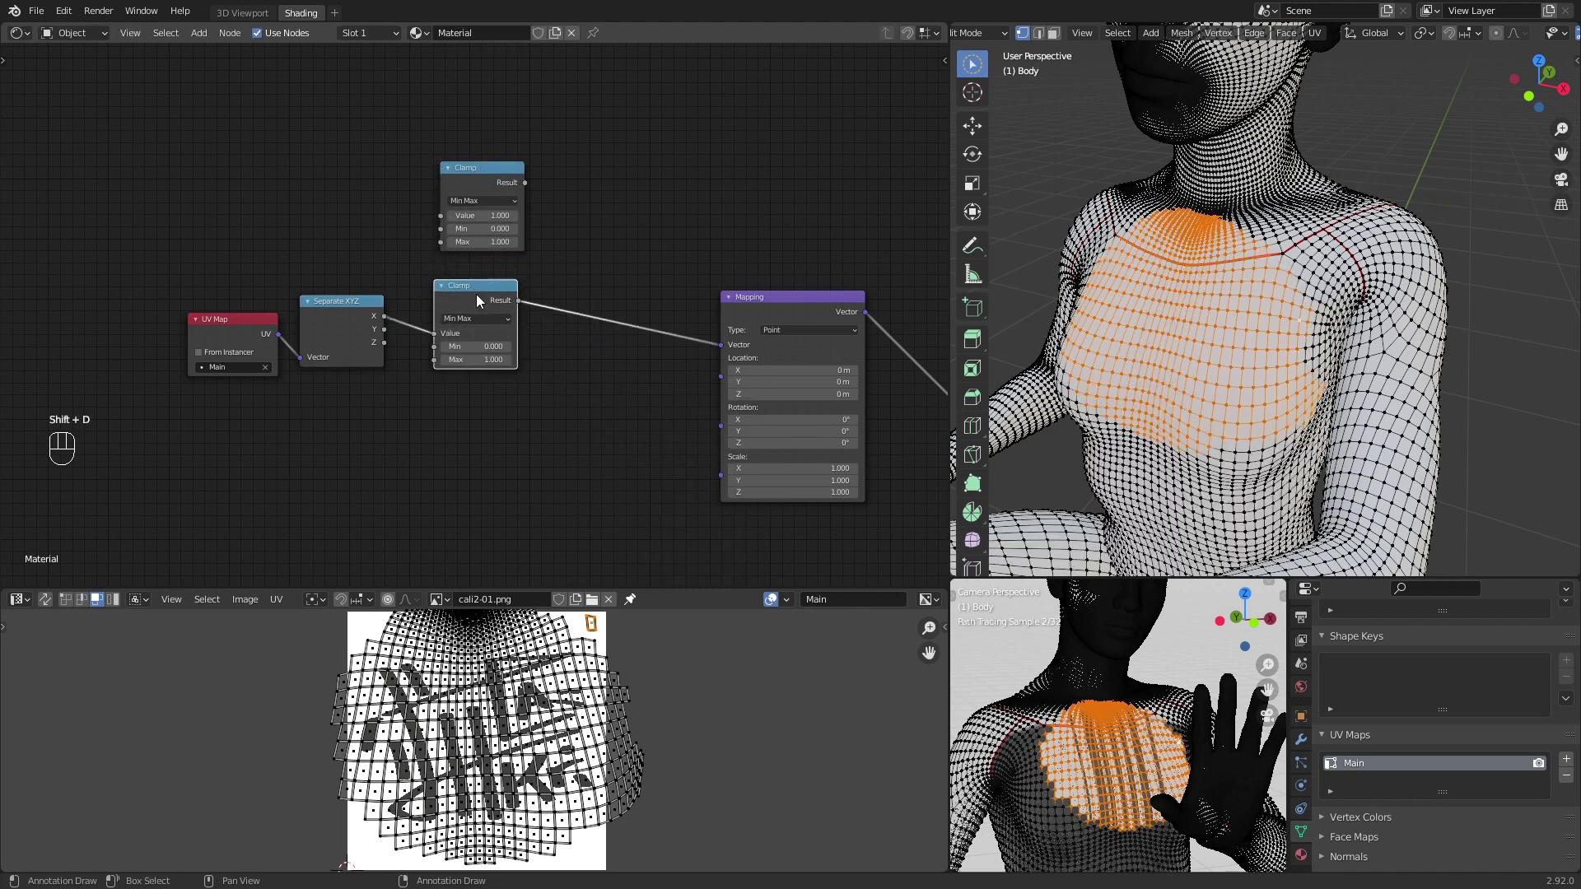
pyautogui.click(484, 513)
# Step: Link the X, Y and Z outputs of Separate XYZ each to the Value input of its own Clamp node
pyautogui.moveTo(383, 329); pyautogui.dragTo(436, 437)
pyautogui.moveTo(434, 334); pyautogui.dragTo(438, 217)
pyautogui.moveTo(383, 333); pyautogui.dragTo(434, 333)
pyautogui.moveTo(385, 342); pyautogui.dragTo(404, 377)
pyautogui.moveTo(450, 428); pyautogui.dragTo(445, 434)
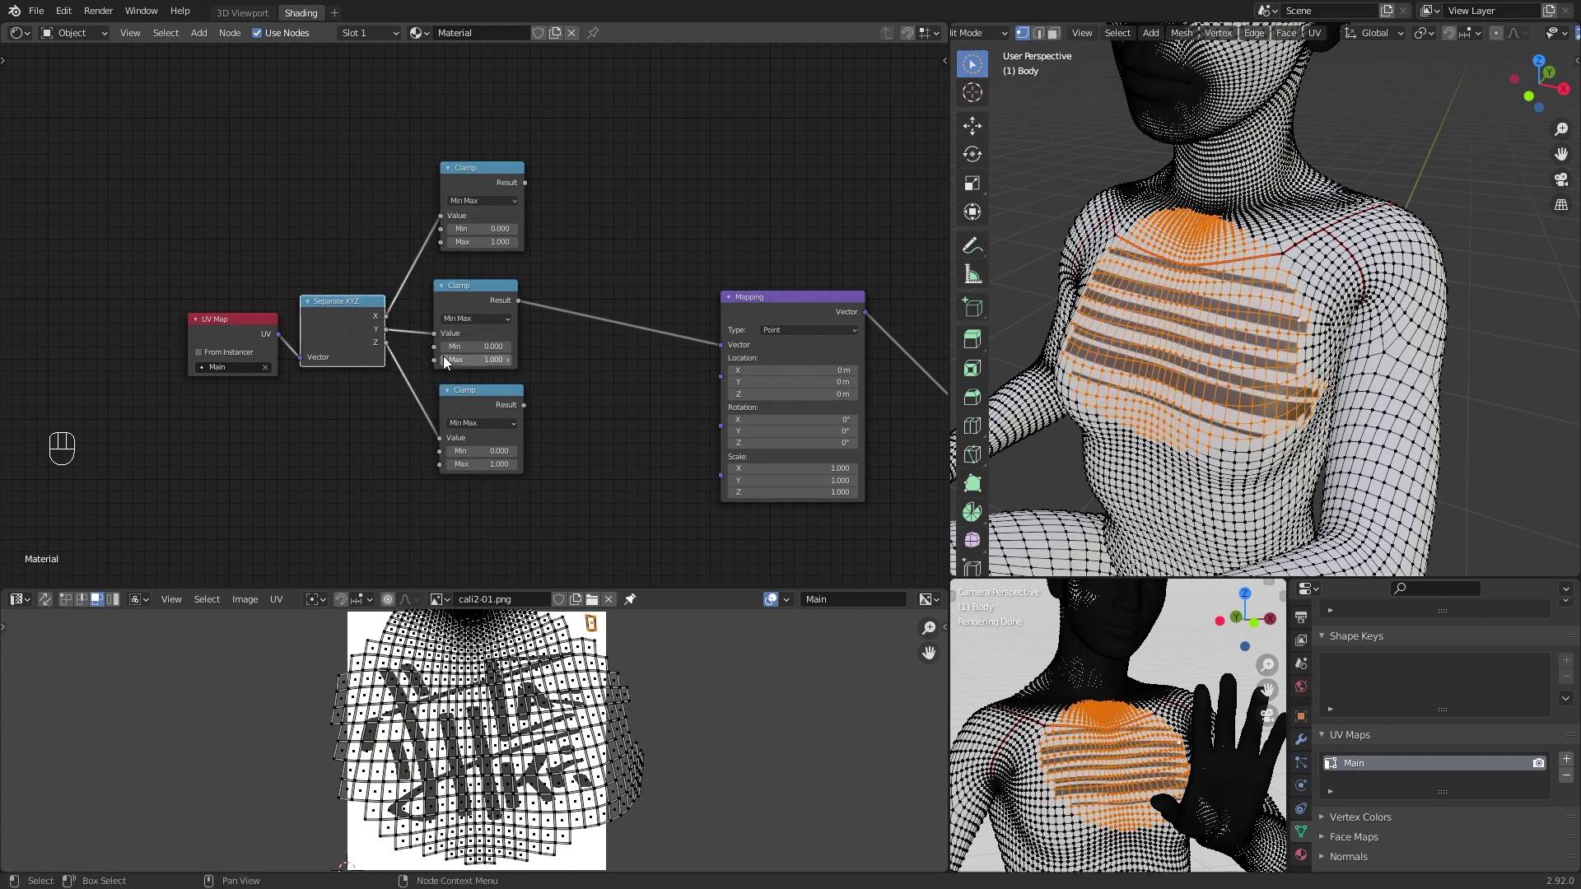
# Step: Collapse the Separate XYZ and three Clamp nodes and stack the Clamps compactly next to Separate XYZ
pyautogui.click(308, 301)
pyautogui.click(448, 168)
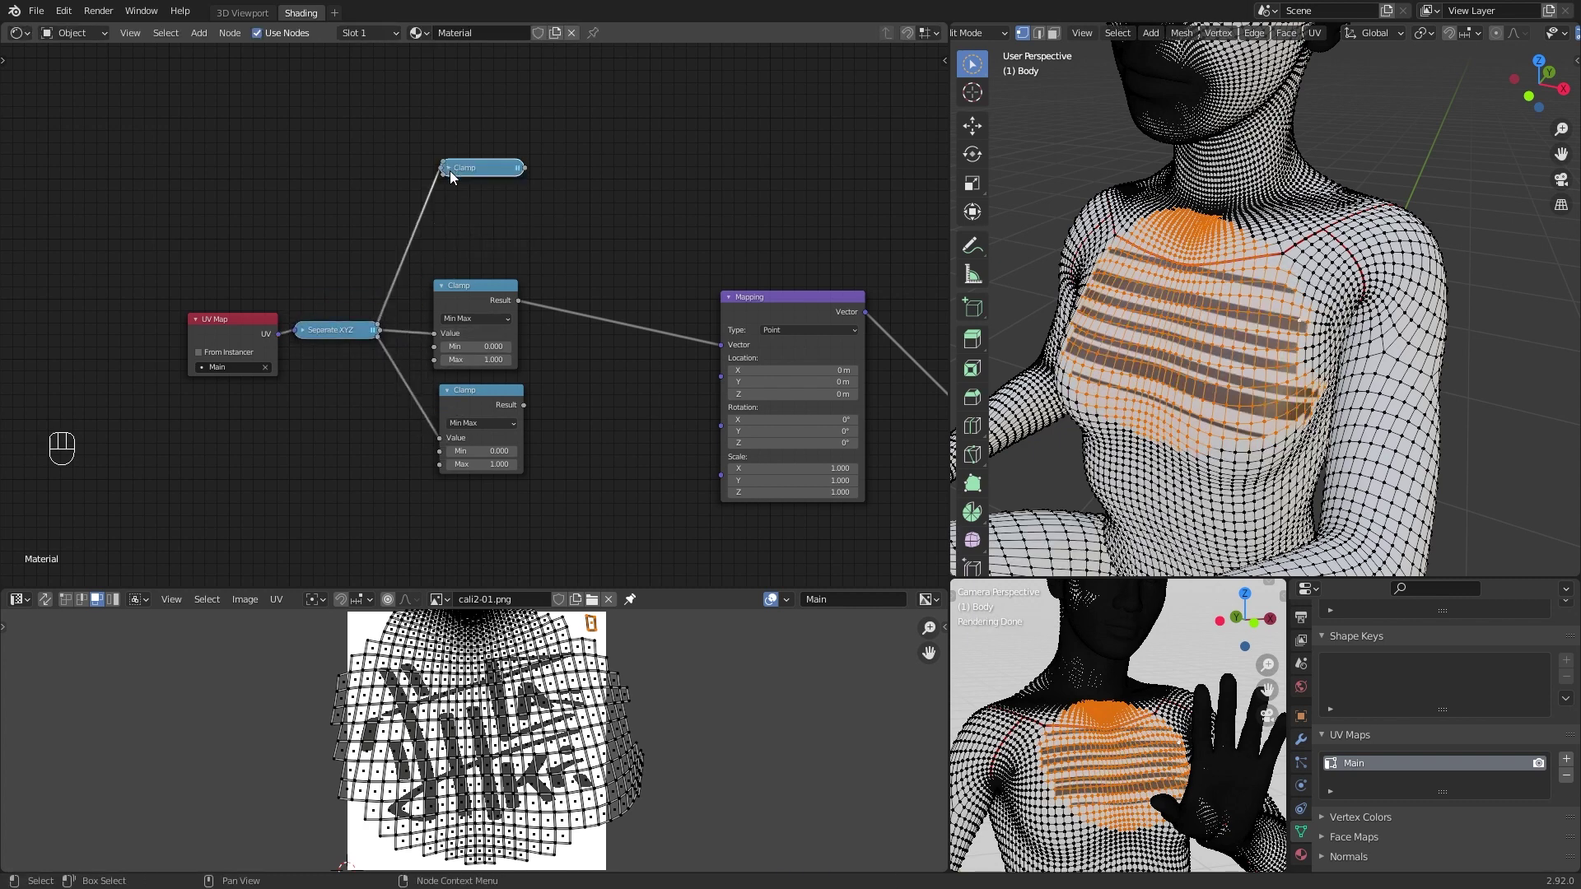
pyautogui.moveTo(475, 221); pyautogui.dragTo(414, 333)
pyautogui.click(443, 285)
pyautogui.moveTo(419, 251); pyautogui.dragTo(423, 302)
pyautogui.click(447, 389)
pyautogui.moveTo(446, 390); pyautogui.dragTo(405, 360)
# Step: Add a Combine XYZ node before Mapping, feed the three Clamp results into its X, Y and Z, and collapse it
pyautogui.hotkey('shift', 'a')
pyautogui.write('com')
pyautogui.click(528, 428)
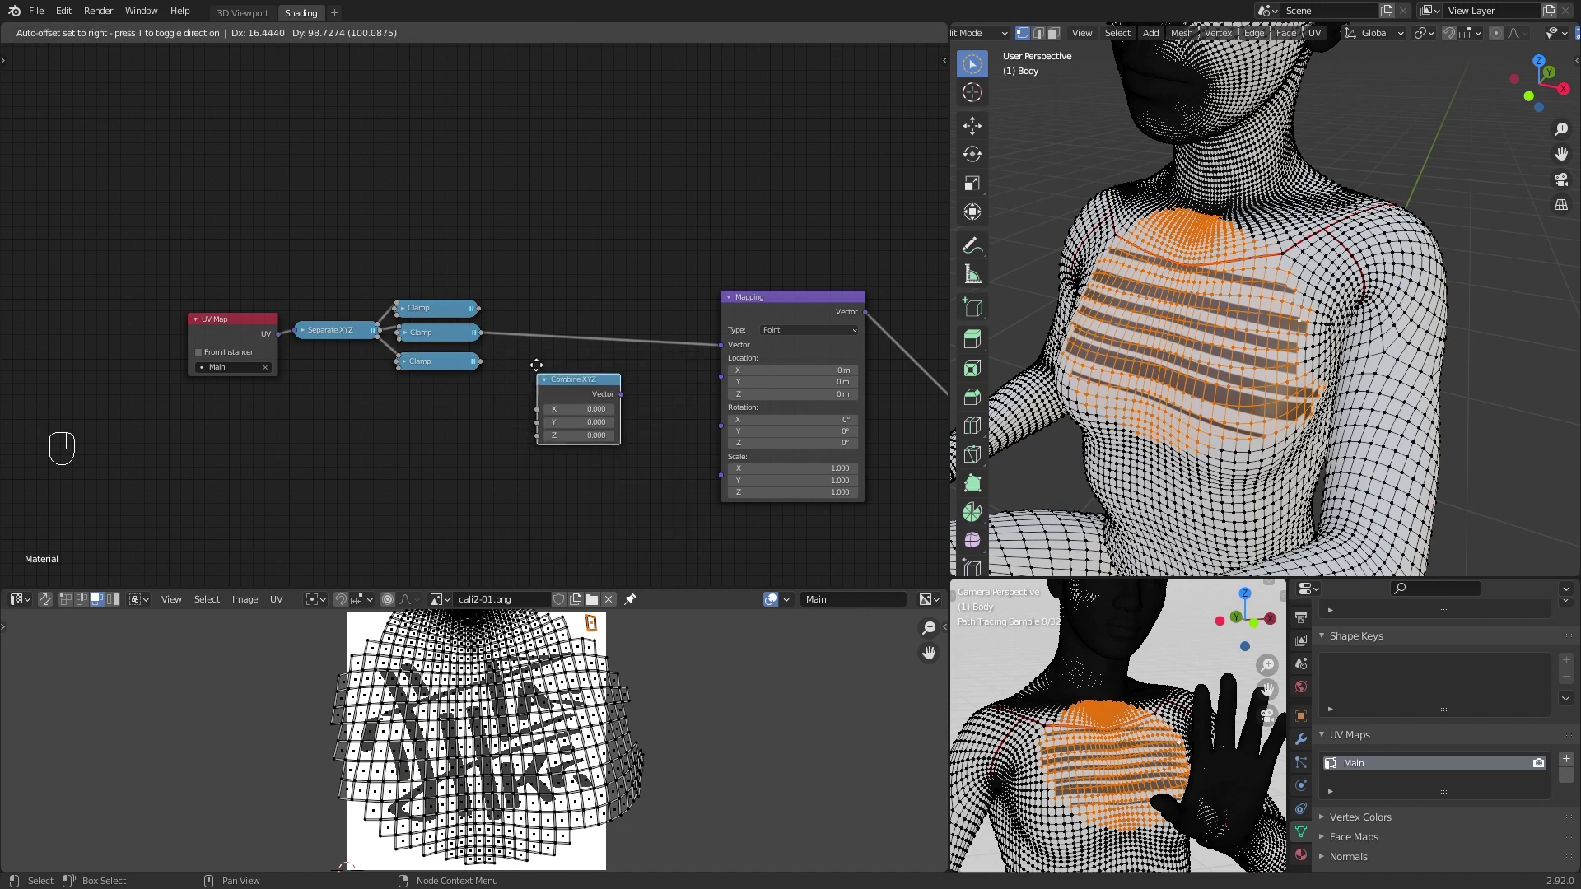
pyautogui.click(557, 360)
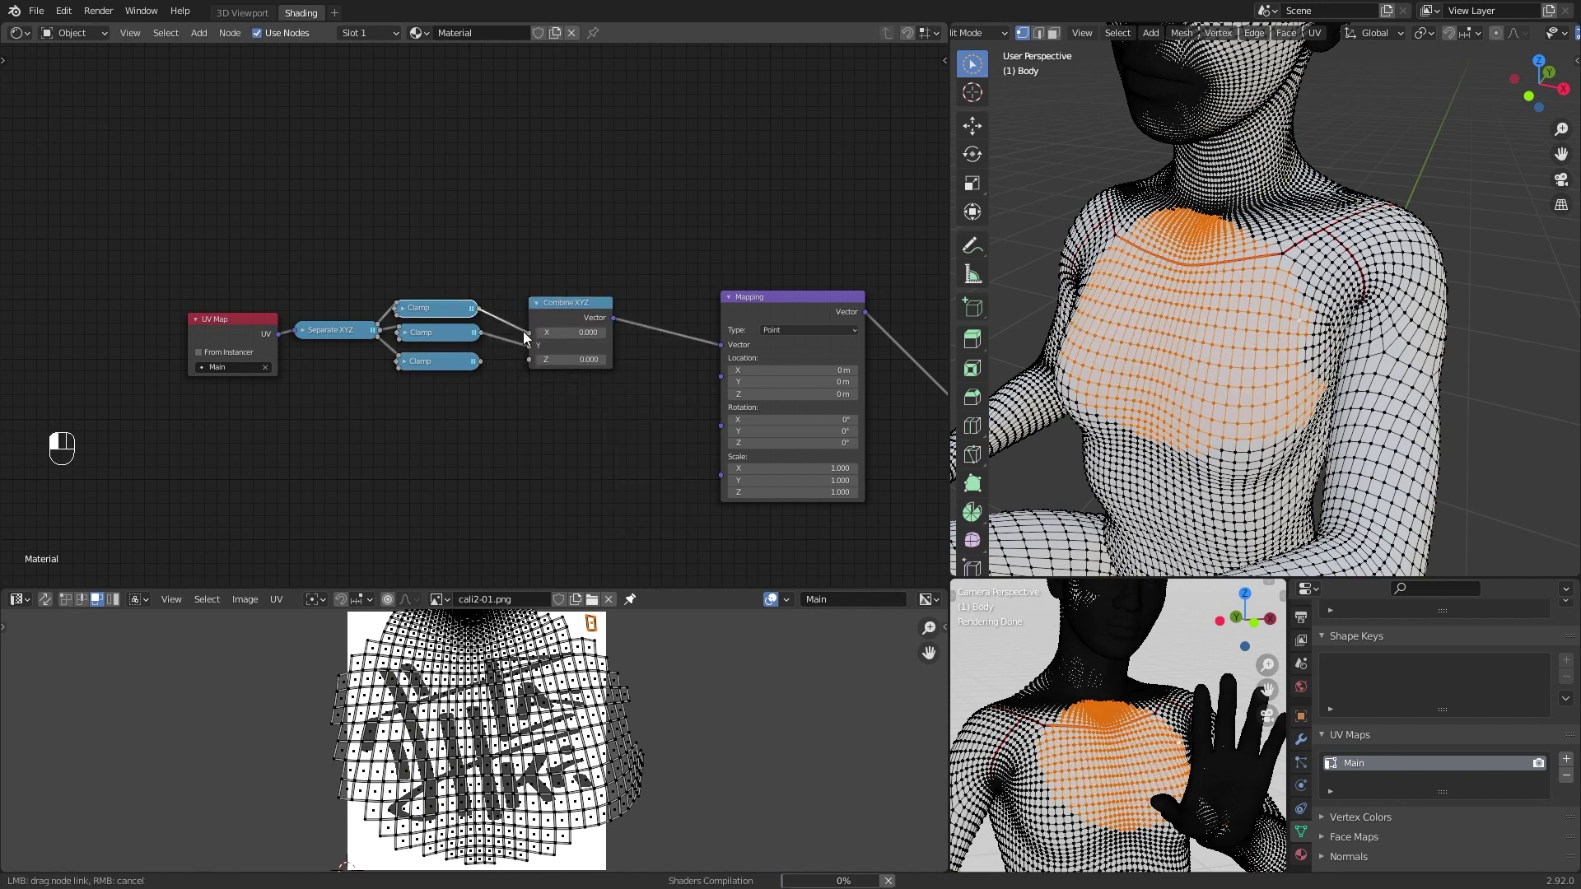
pyautogui.moveTo(507, 348); pyautogui.dragTo(529, 359)
pyautogui.moveTo(539, 299)
pyautogui.mouseDown()
pyautogui.moveTo(514, 289)
pyautogui.moveTo(529, 328)
pyautogui.mouseUp()
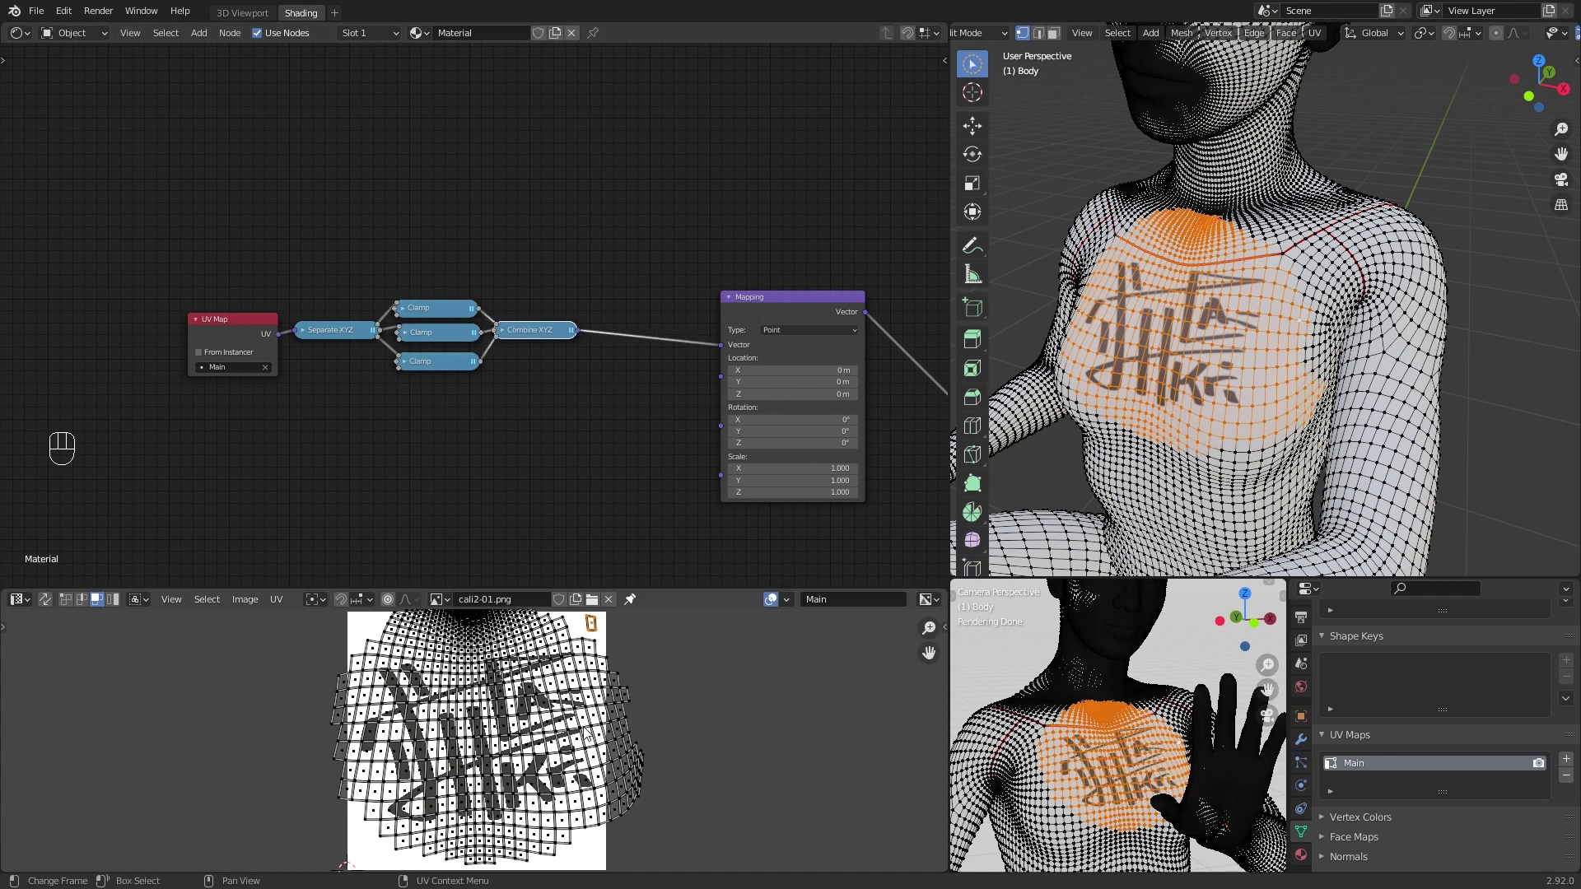
# Step: Scale all chest UVs down slightly over the lettering image and return to Object Mode
pyautogui.scroll(-2, 587, 736)
pyautogui.press('a')
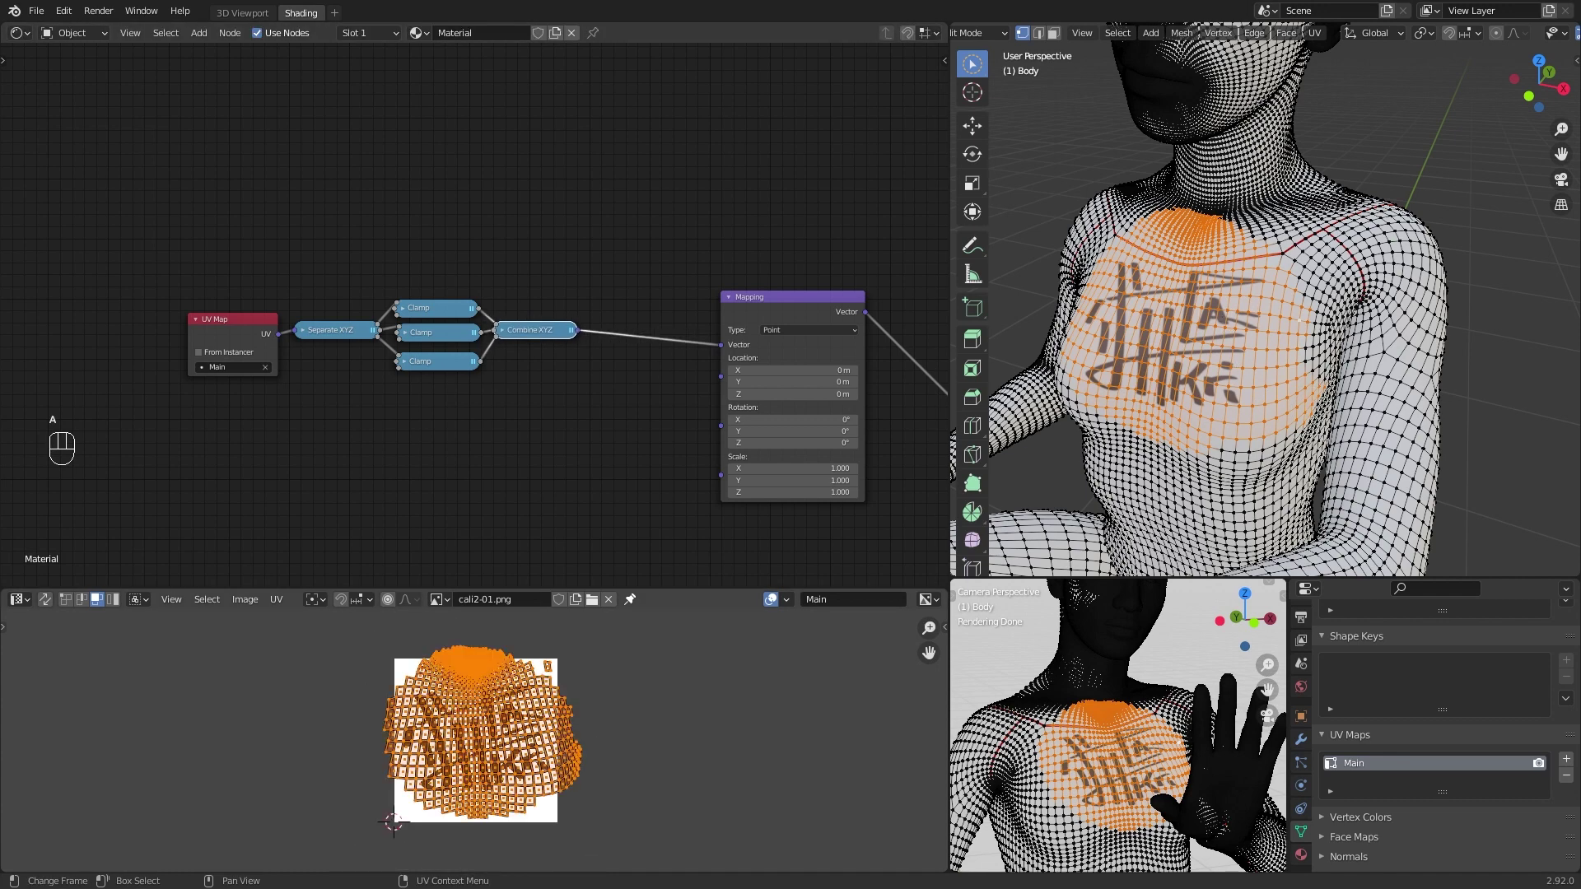
pyautogui.press('s')
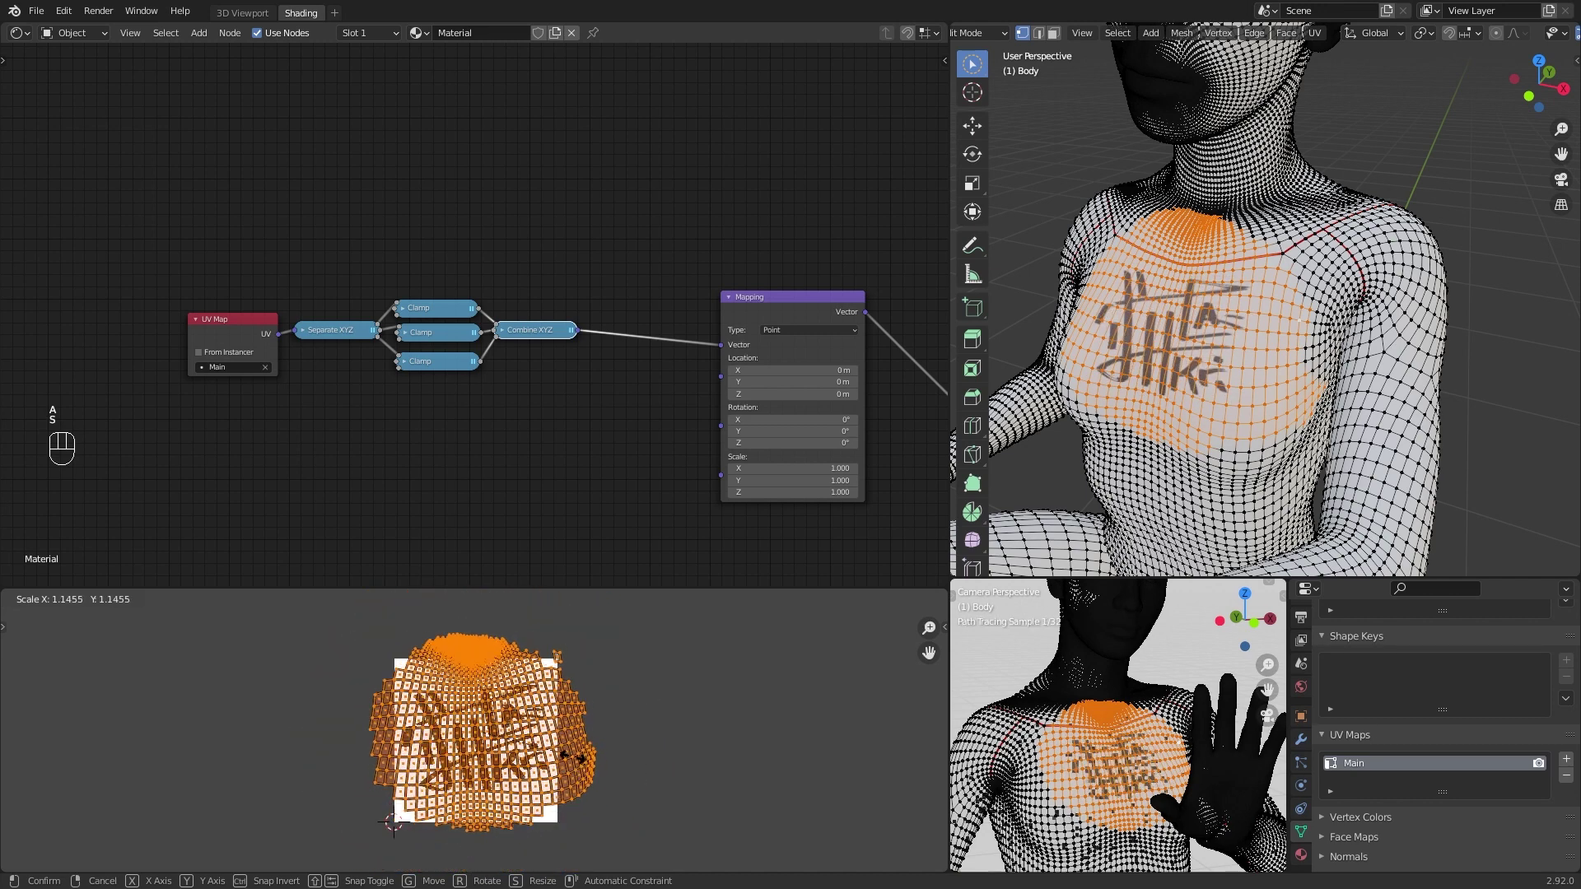
pyautogui.click(556, 756)
pyautogui.moveTo(1202, 486); pyautogui.dragTo(1311, 481, button='middle')
pyautogui.scroll(-2, 1251, 478)
pyautogui.press('s')
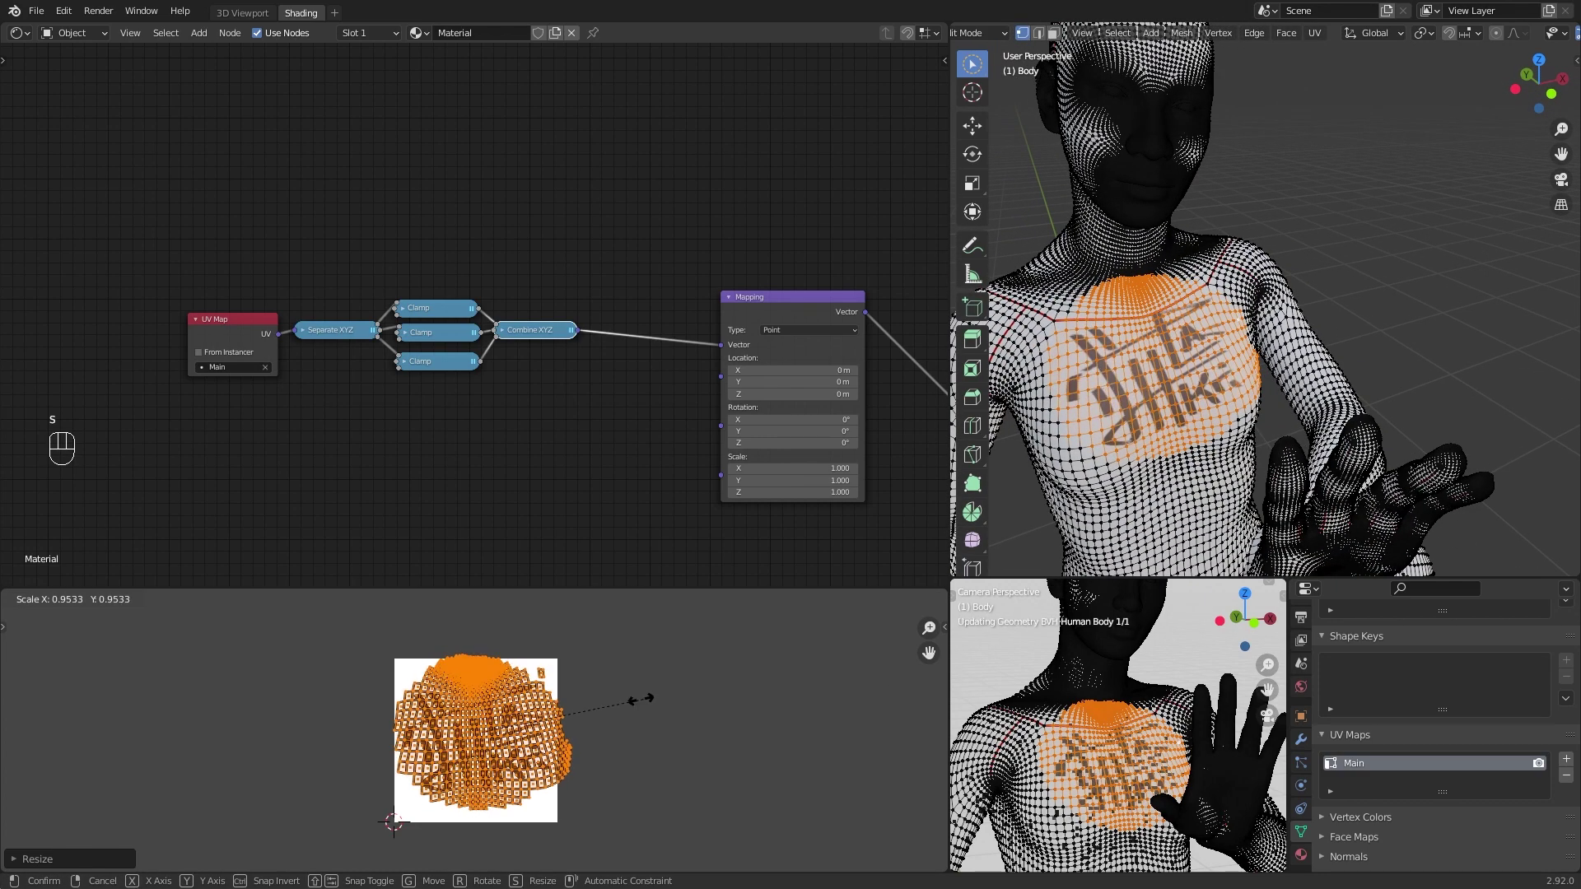
pyautogui.click(647, 698)
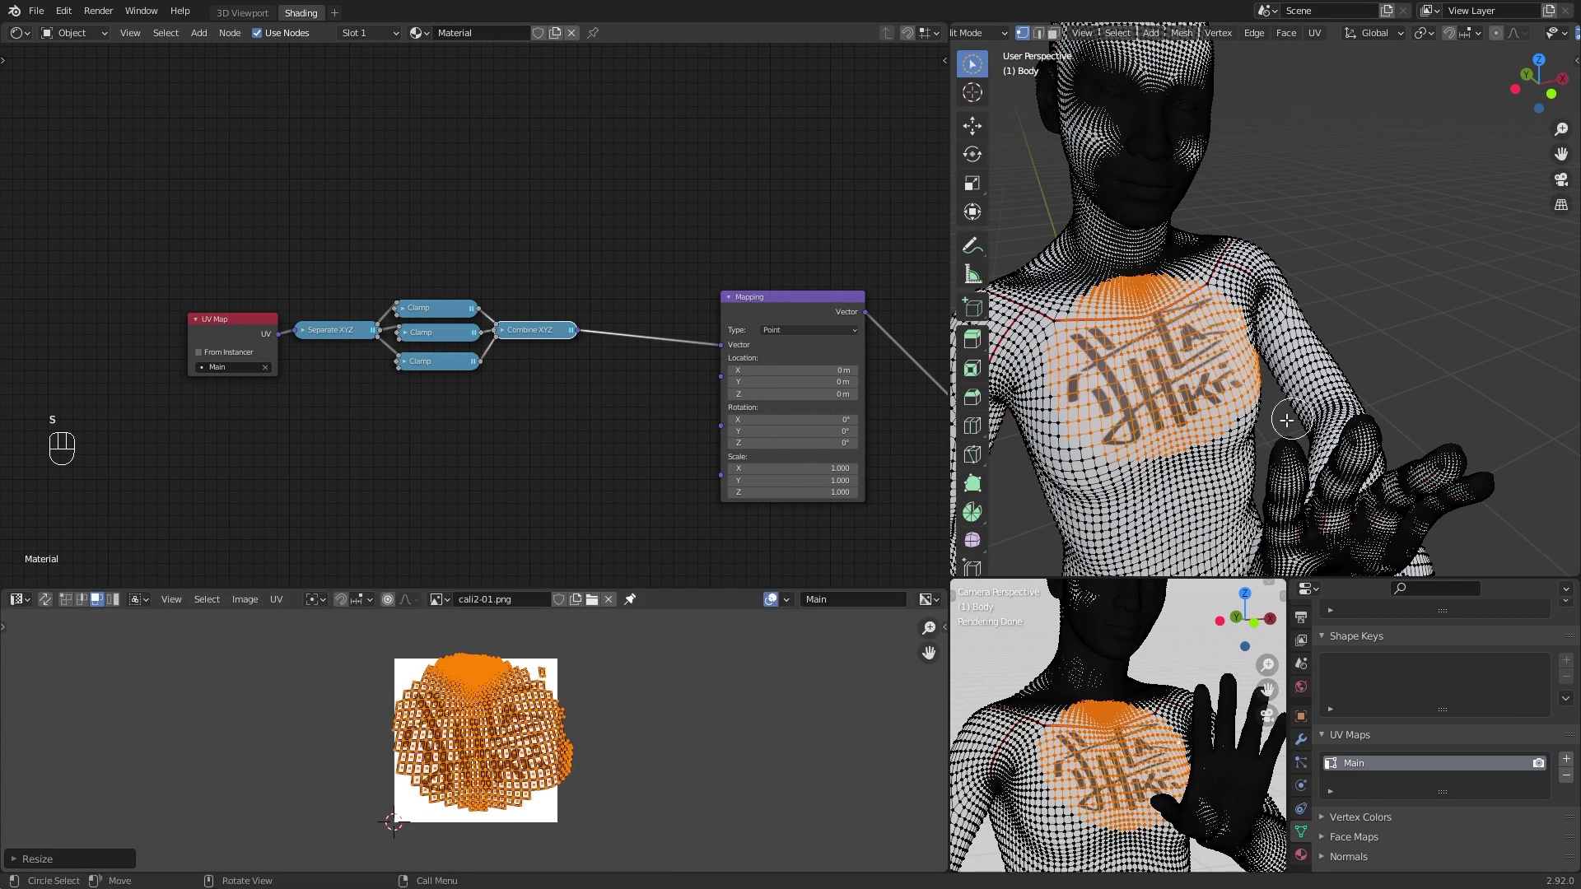
pyautogui.press('Tab')
pyautogui.scroll(-6, 1251, 420)
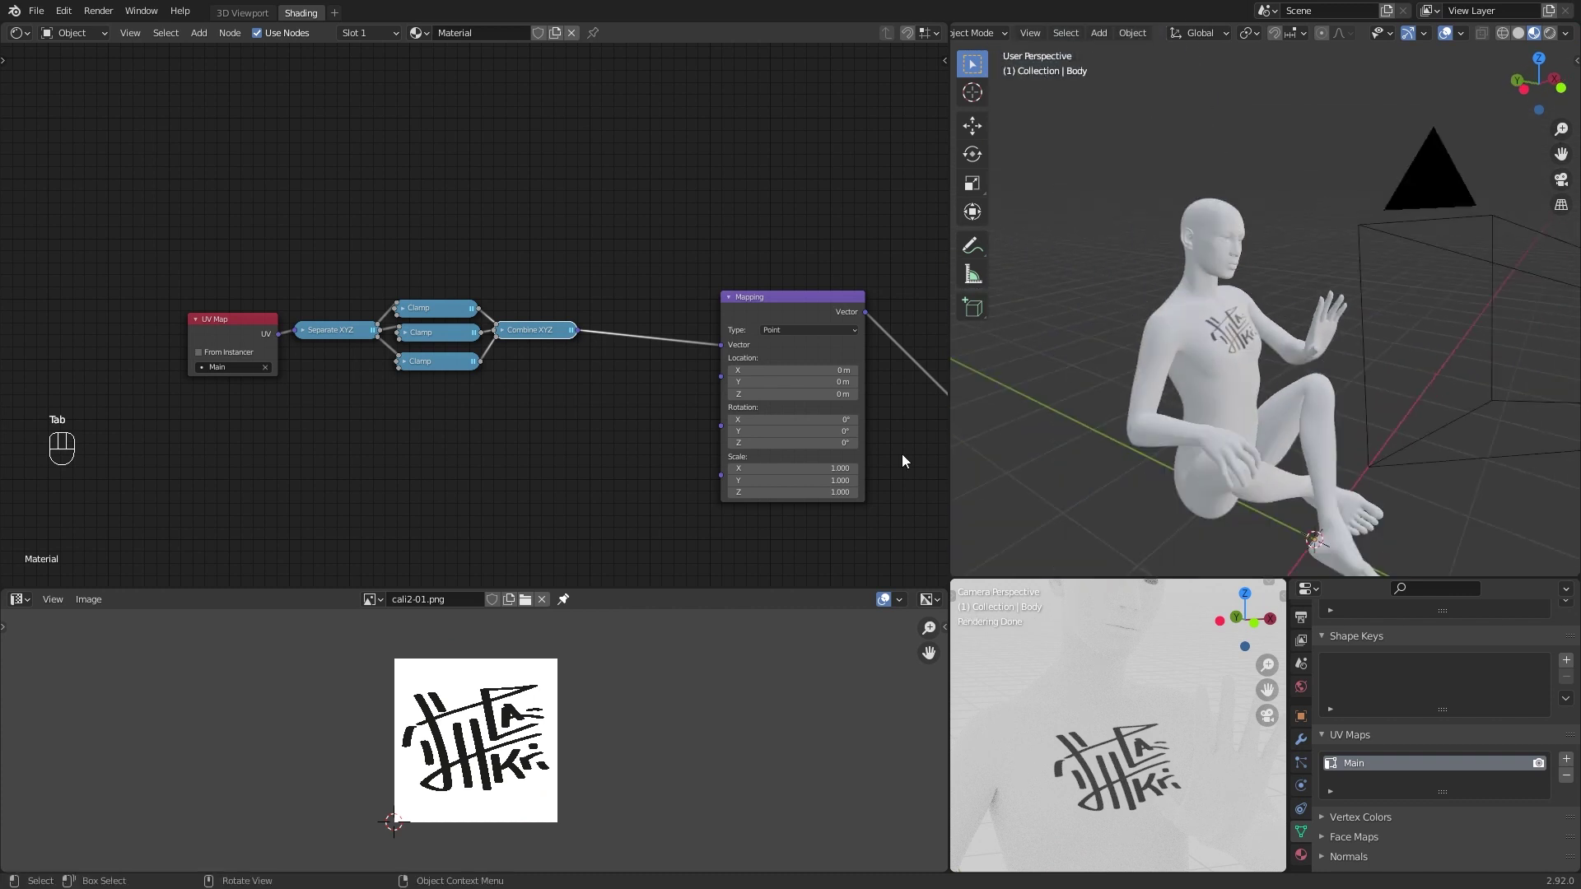
# Step: Set the lettering shader's base color to red and the body shader's base color to black
pyautogui.moveTo(815, 483); pyautogui.dragTo(492, 434, button='middle')
pyautogui.moveTo(1316, 407); pyautogui.dragTo(1224, 433, button='middle')
pyautogui.scroll(4, 1248, 381)
pyautogui.moveTo(1248, 380)
pyautogui.mouseDown(button='middle')
pyautogui.moveTo(1139, 397)
pyautogui.moveTo(1243, 370)
pyautogui.mouseUp(button='middle')
pyautogui.moveTo(652, 494); pyautogui.dragTo(339, 183, button='middle')
pyautogui.scroll(-4, 1070, 404)
pyautogui.moveTo(487, 445); pyautogui.dragTo(575, 328, button='middle')
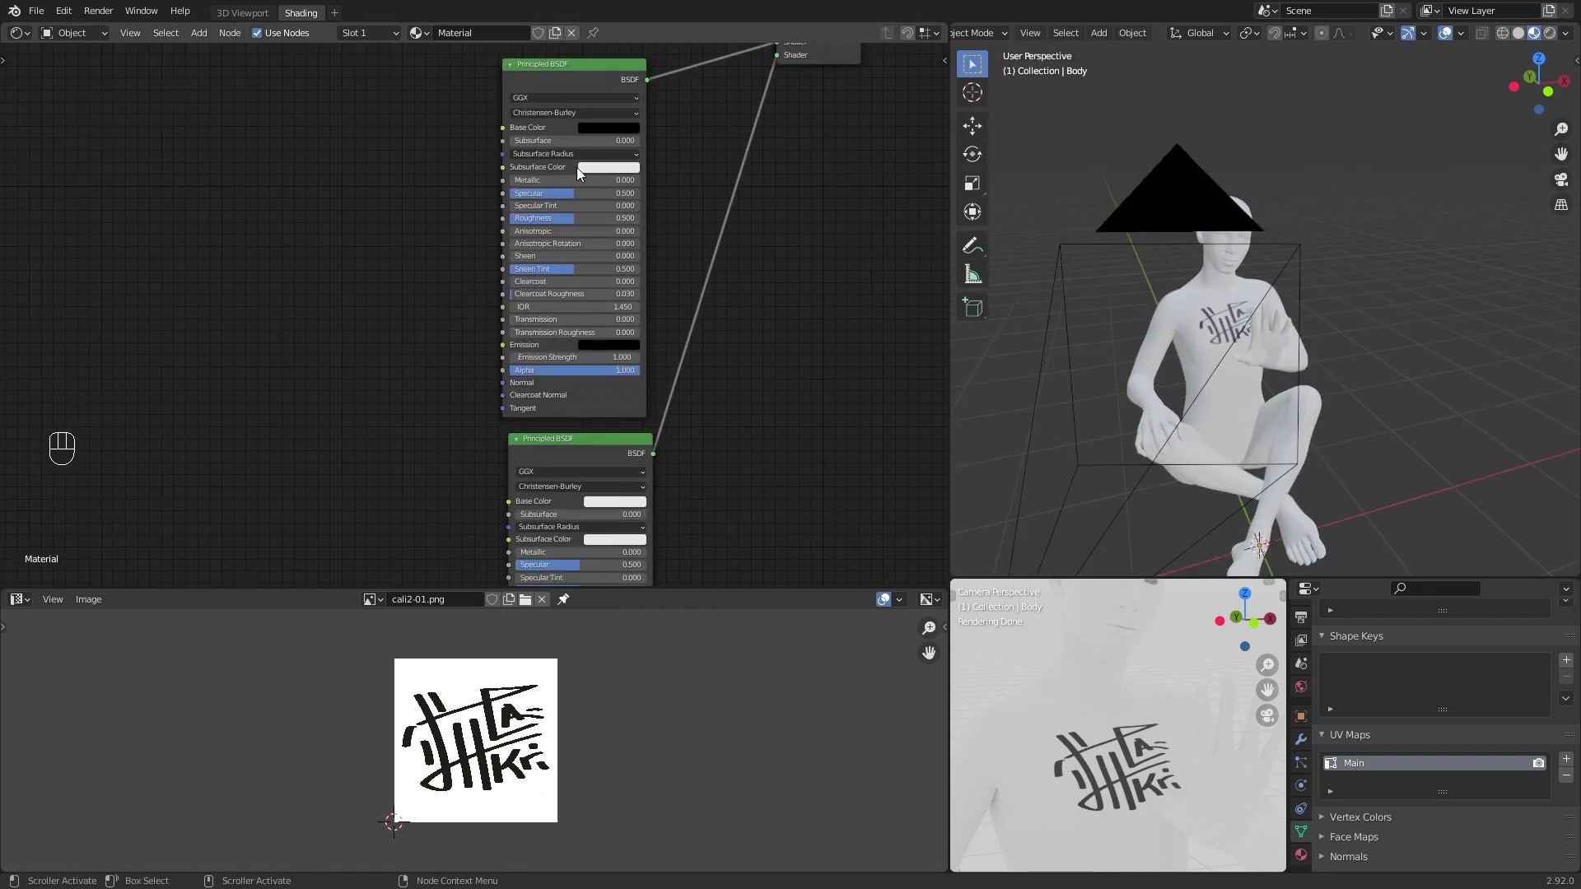
pyautogui.click(609, 126)
pyautogui.moveTo(682, 171); pyautogui.dragTo(681, 136)
pyautogui.click(634, 501)
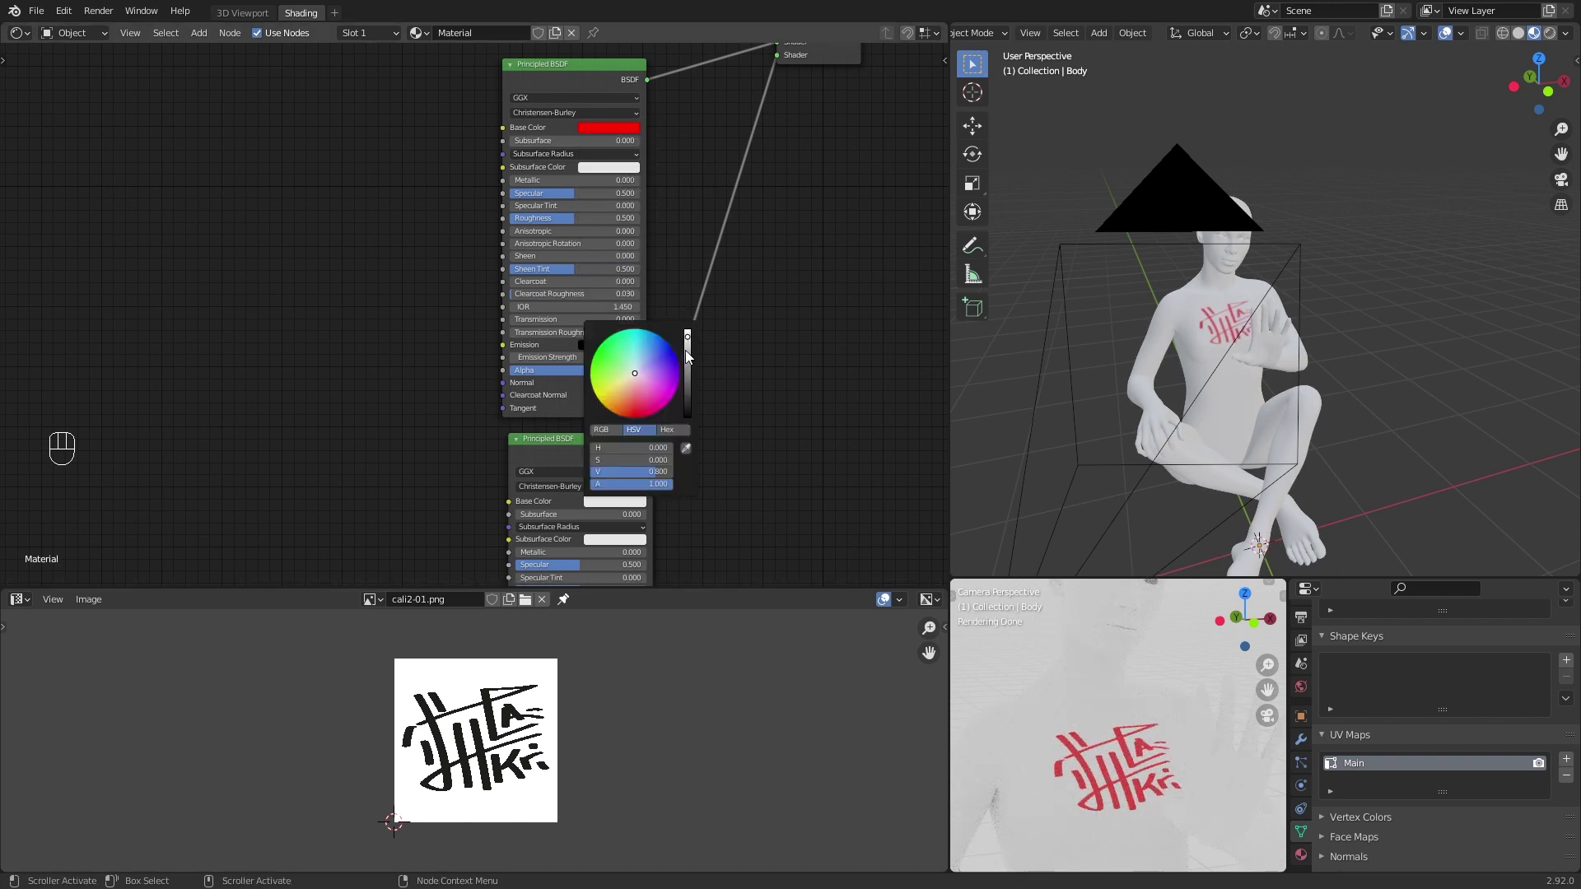
pyautogui.moveTo(688, 353); pyautogui.dragTo(635, 418)
# Step: Examine the red lettering on the dark body from several angles and look over the node tree
pyautogui.moveTo(1375, 305); pyautogui.dragTo(1281, 329, button='middle')
pyautogui.scroll(5, 1267, 338)
pyautogui.moveTo(1144, 378); pyautogui.dragTo(1182, 409, button='middle')
pyautogui.scroll(-6, 576, 345)
pyautogui.moveTo(570, 49); pyautogui.dragTo(640, 213, button='middle')
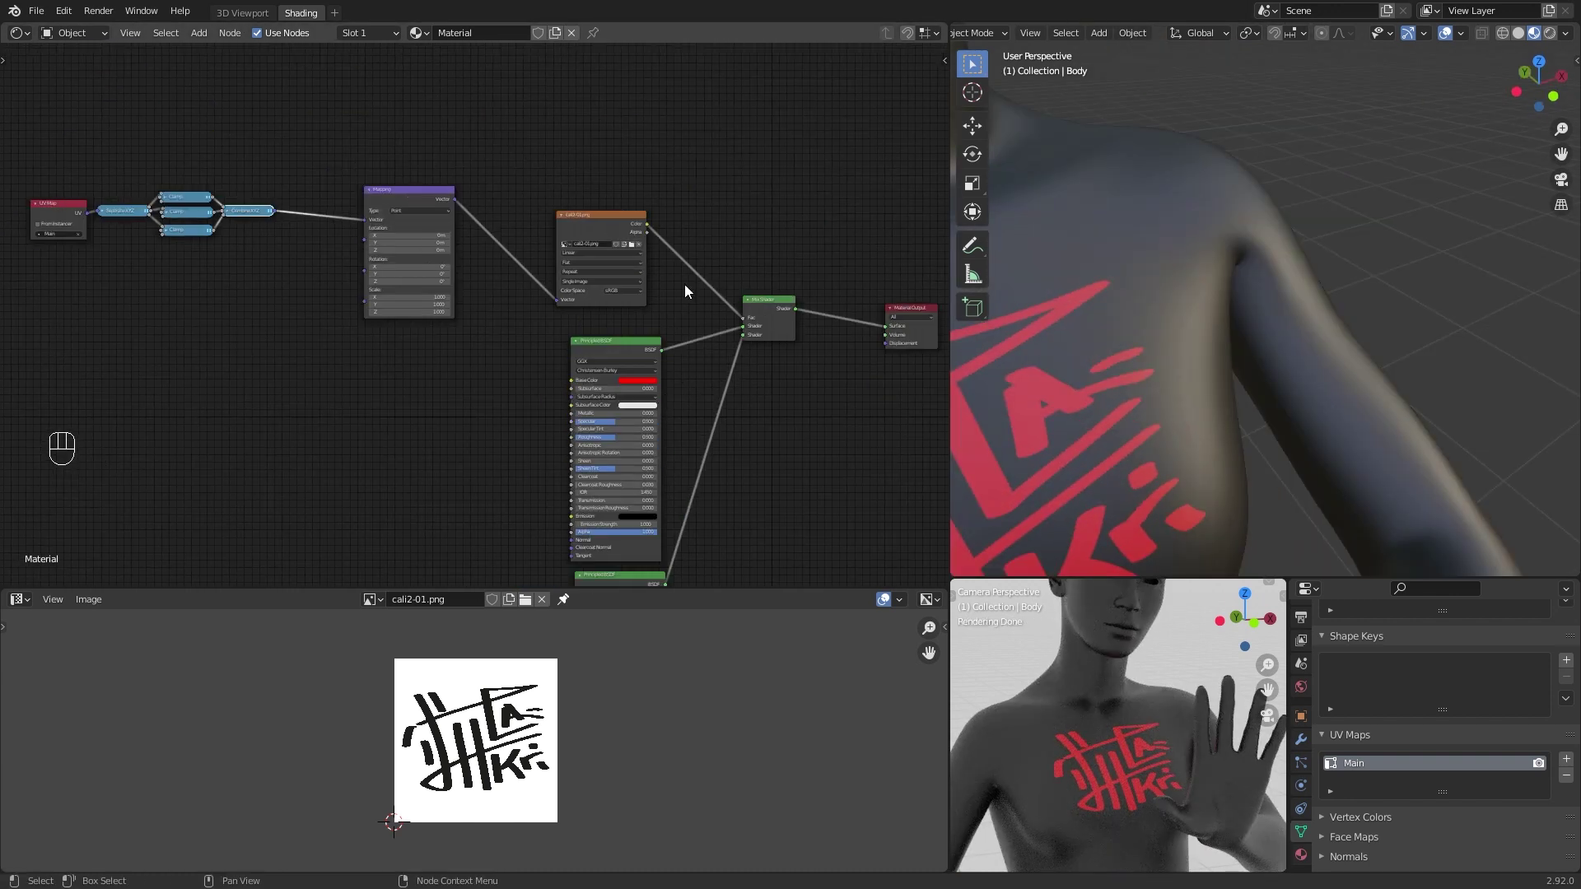
pyautogui.moveTo(647, 431); pyautogui.dragTo(631, 324, button='middle')
pyautogui.scroll(5, 634, 329)
pyautogui.scroll(-5, 1119, 424)
pyautogui.moveTo(1066, 420); pyautogui.dragTo(1169, 354, button='middle')
pyautogui.scroll(-3, 1132, 418)
# Step: Collapse the Mapping and UV Map nodes and move the whole coordinate chain next to the cali2-01.png texture node
pyautogui.moveTo(705, 371); pyautogui.dragTo(812, 493, button='middle')
pyautogui.scroll(-4, 494, 321)
pyautogui.moveTo(305, 211); pyautogui.dragTo(526, 365, button='middle')
pyautogui.click(578, 295)
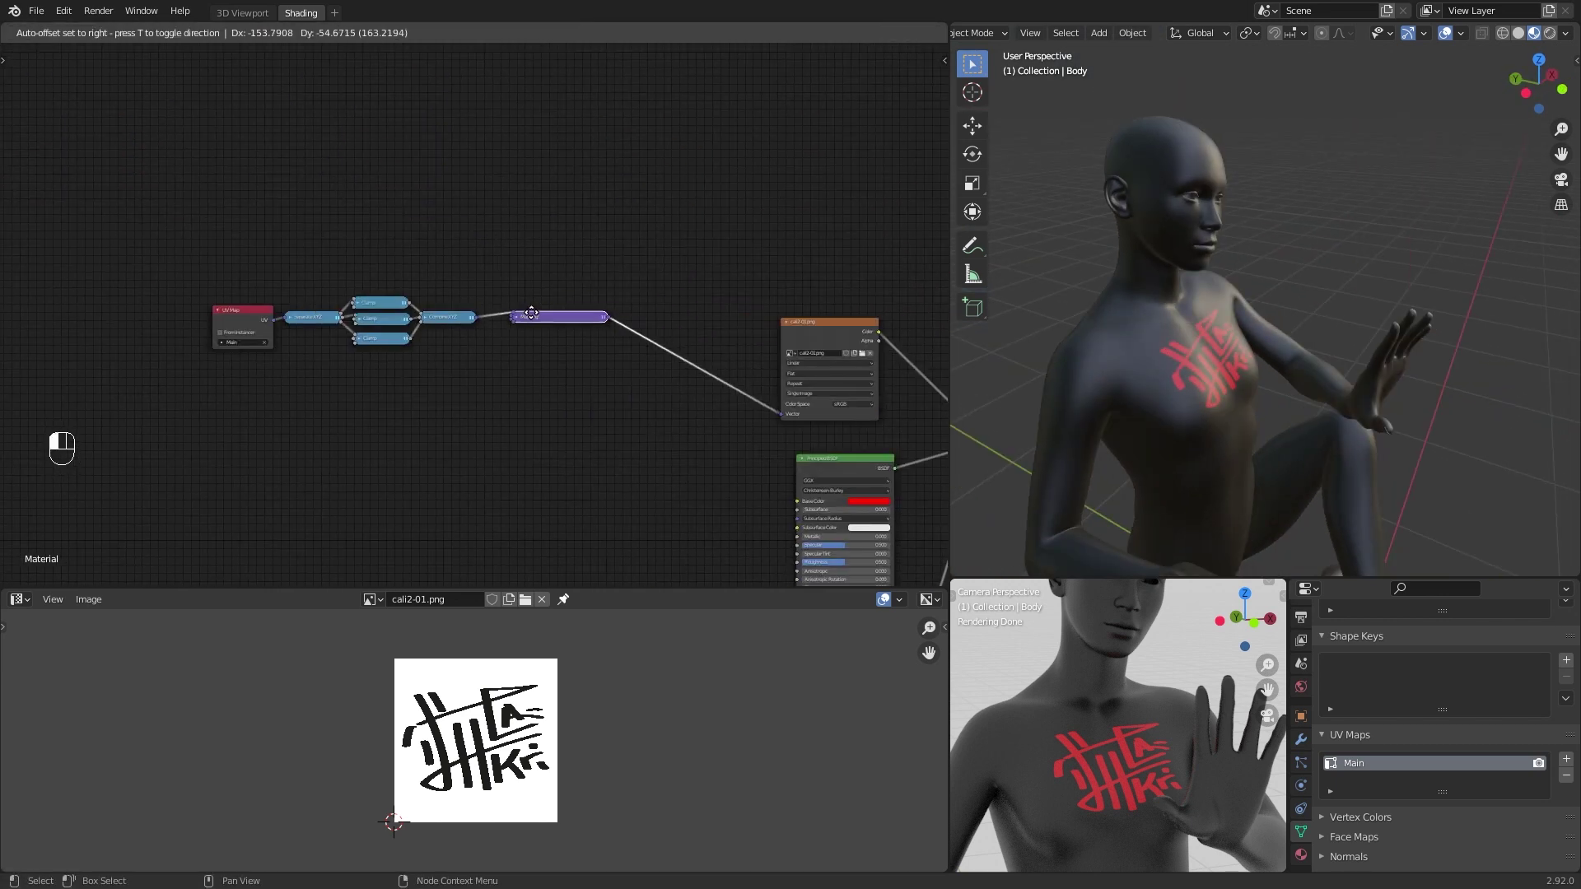
pyautogui.click(217, 311)
pyautogui.moveTo(165, 228); pyautogui.dragTo(631, 429)
pyautogui.moveTo(550, 313); pyautogui.dragTo(703, 407)
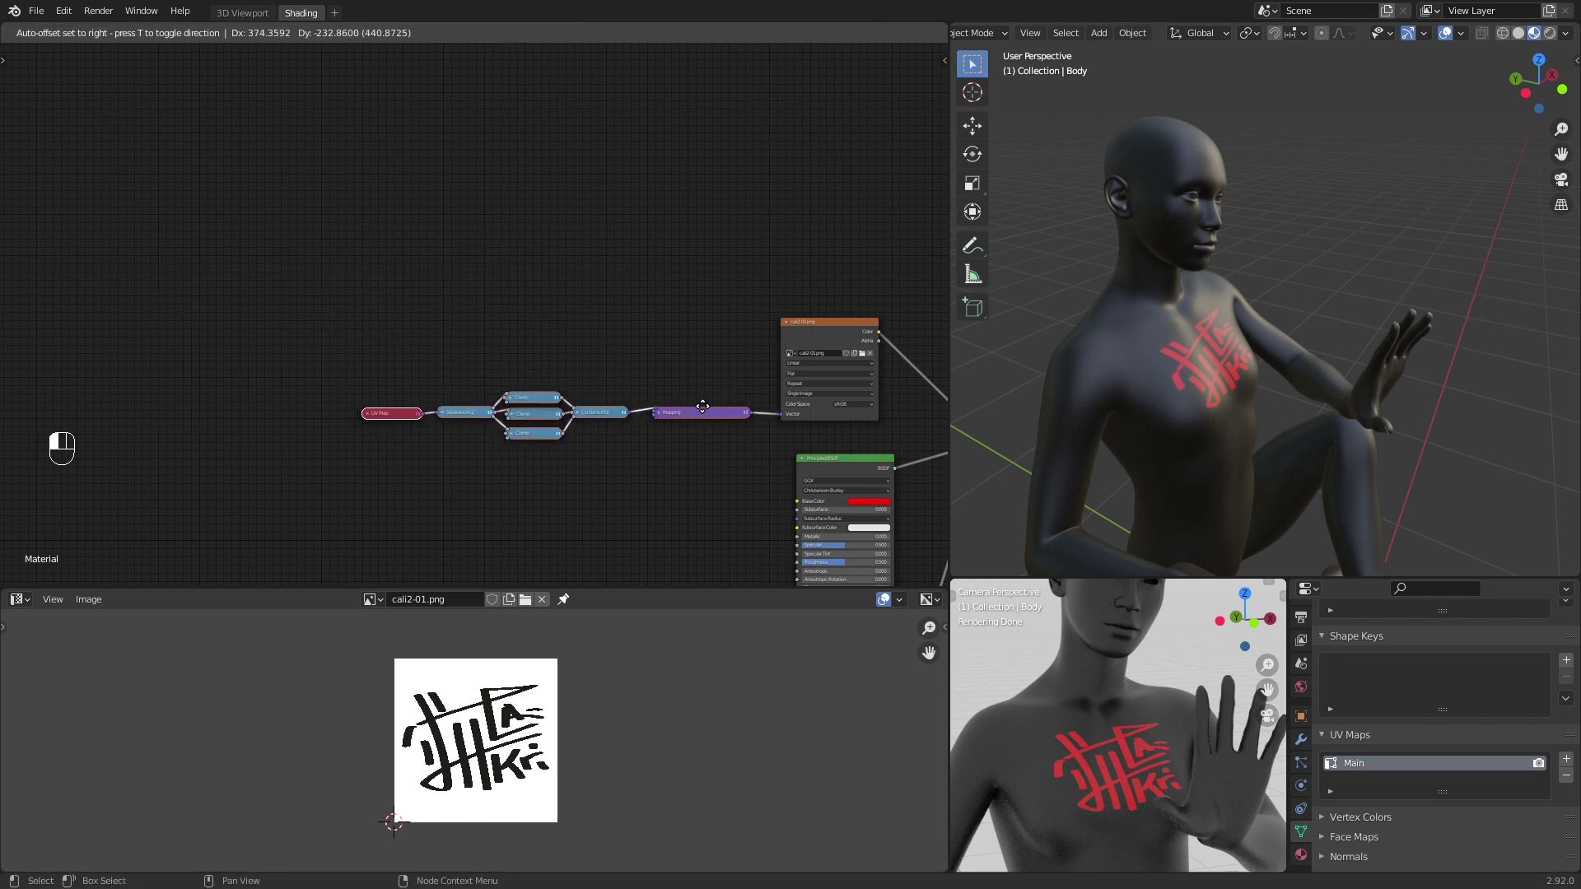
# Step: Duplicate the black Principled BSDF and set the copy's base color to yellow
pyautogui.moveTo(778, 442); pyautogui.dragTo(587, 382, button='middle')
pyautogui.scroll(6, 664, 371)
pyautogui.moveTo(702, 395); pyautogui.dragTo(574, 404, button='middle')
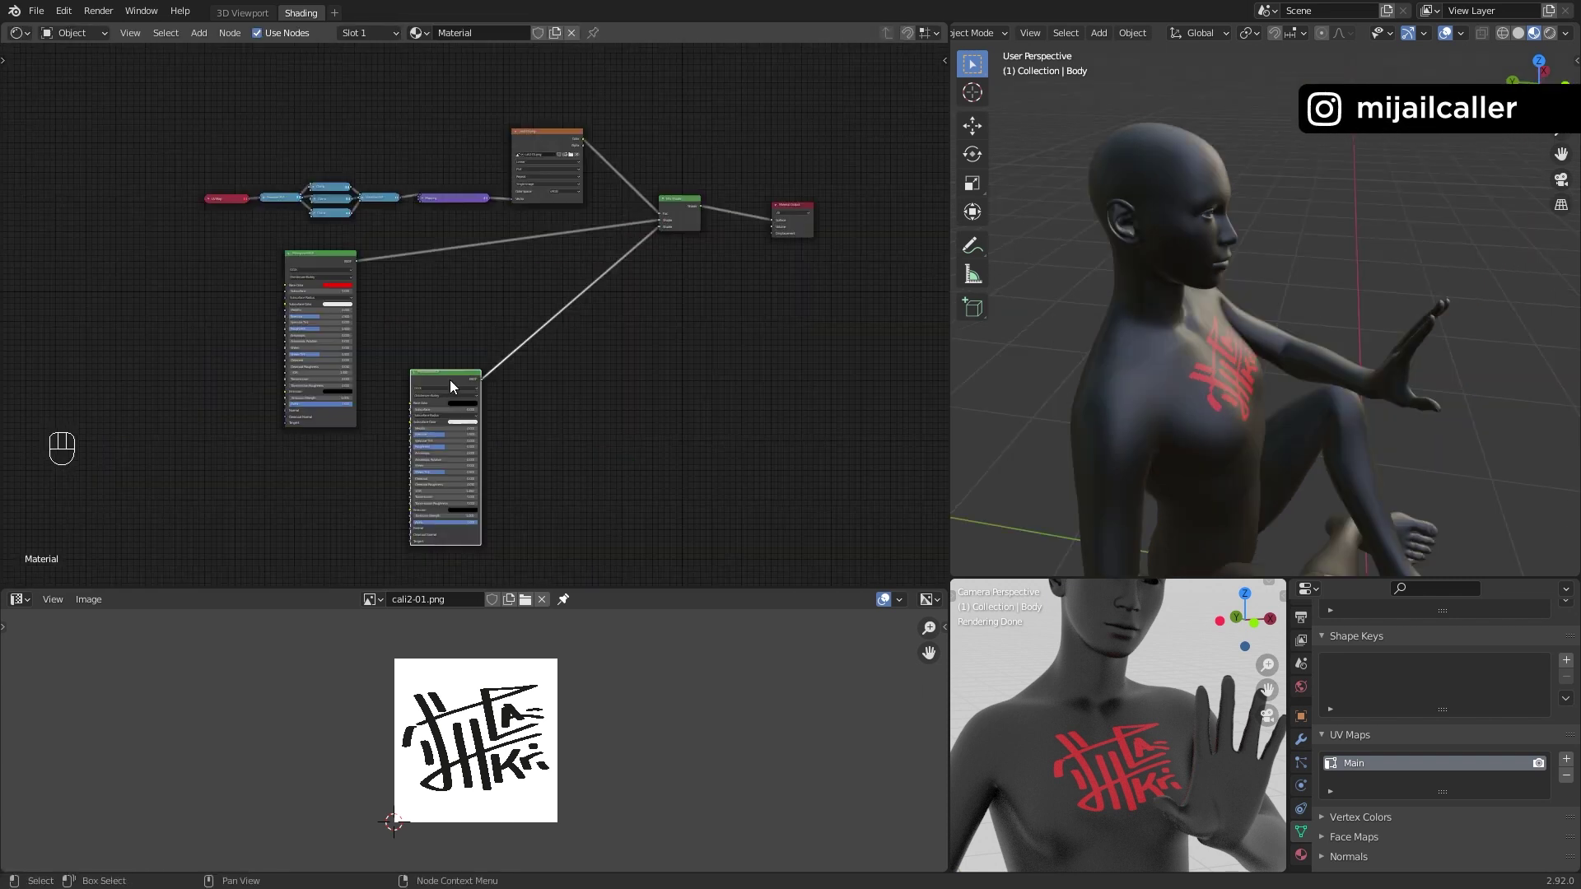
pyautogui.moveTo(448, 378); pyautogui.dragTo(470, 348)
pyautogui.hotkey('shift', 'd')
pyautogui.click(608, 378)
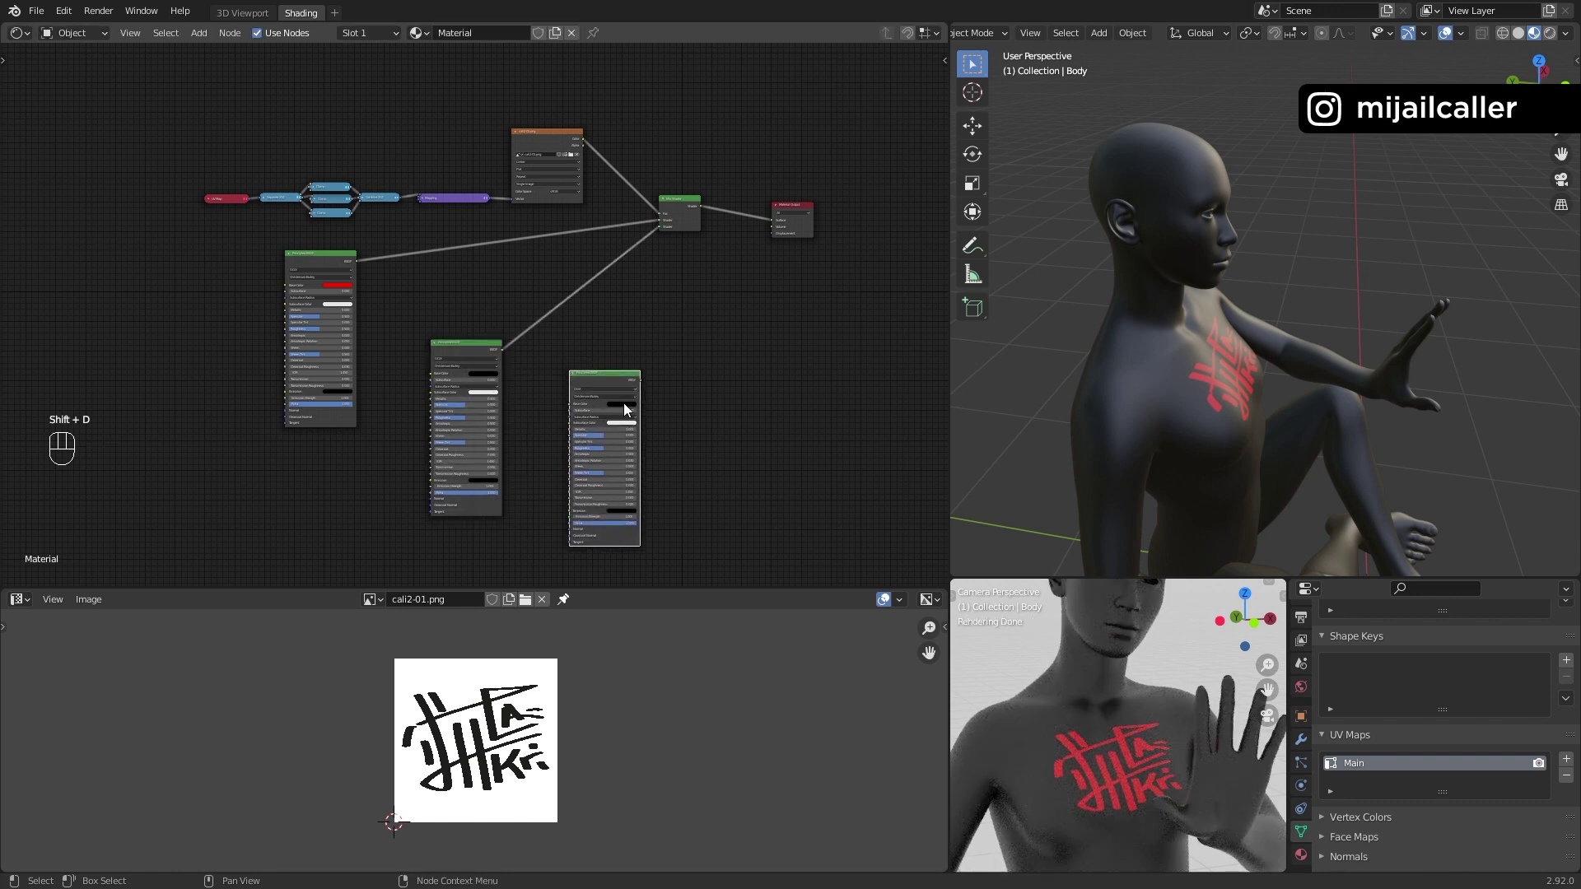
pyautogui.click(622, 404)
pyautogui.moveTo(657, 339); pyautogui.dragTo(657, 321)
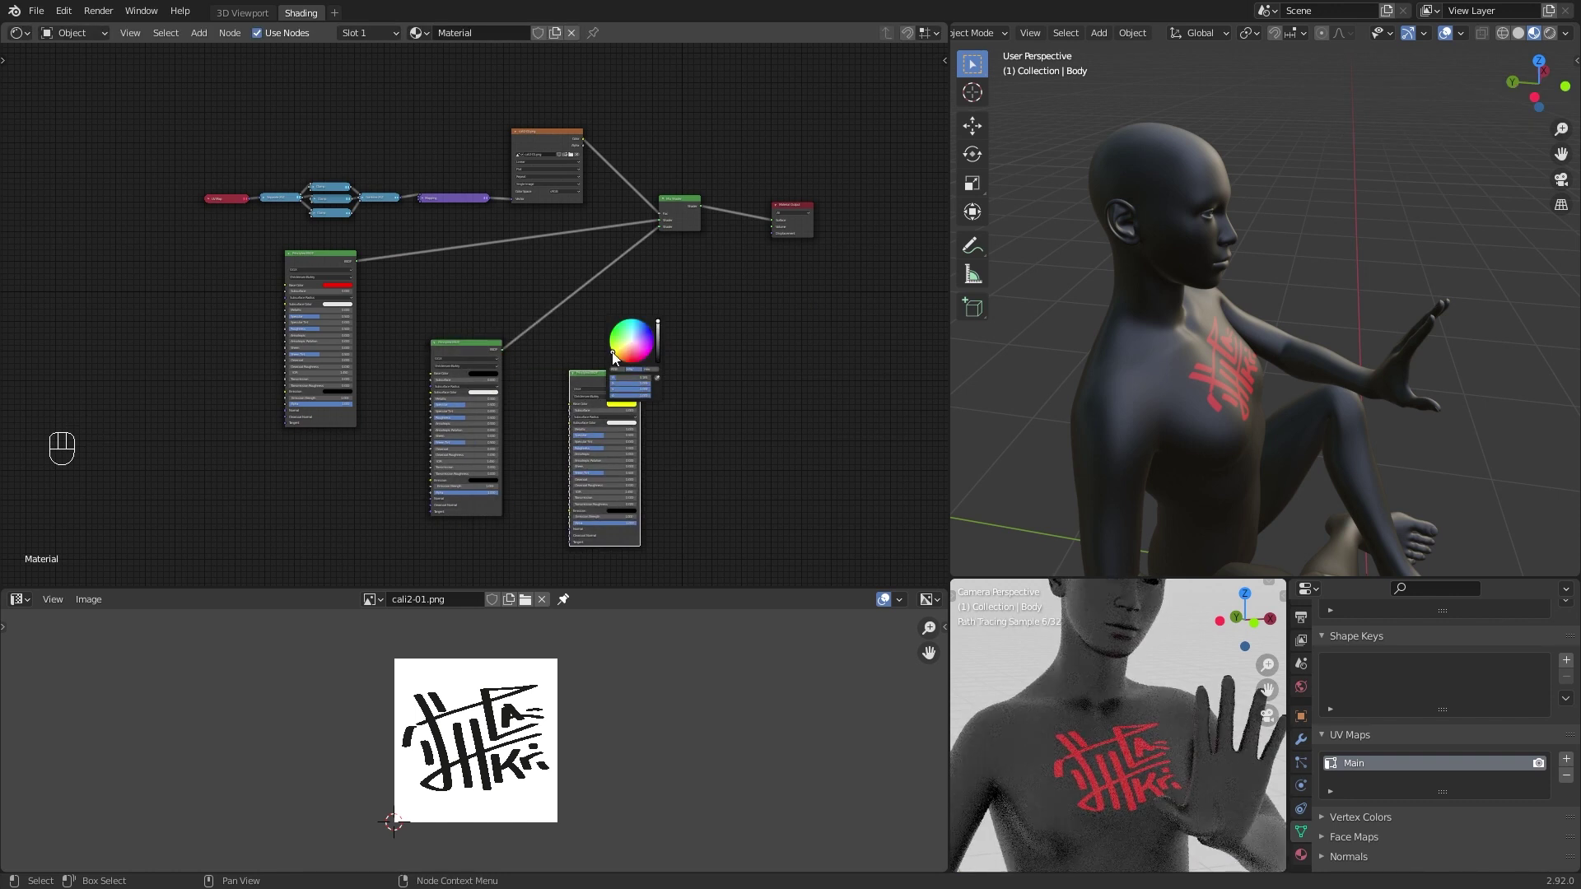
# Step: Combine the black and yellow shaders with a new Mix Shader placed above them, and move the red shader lower beside them
pyautogui.keyDown('ctrl'); pyautogui.keyDown('shift'); pyautogui.moveTo(607, 383); pyautogui.dragTo(608, 382, button='right'); pyautogui.keyUp('shift'); pyautogui.keyUp('ctrl')
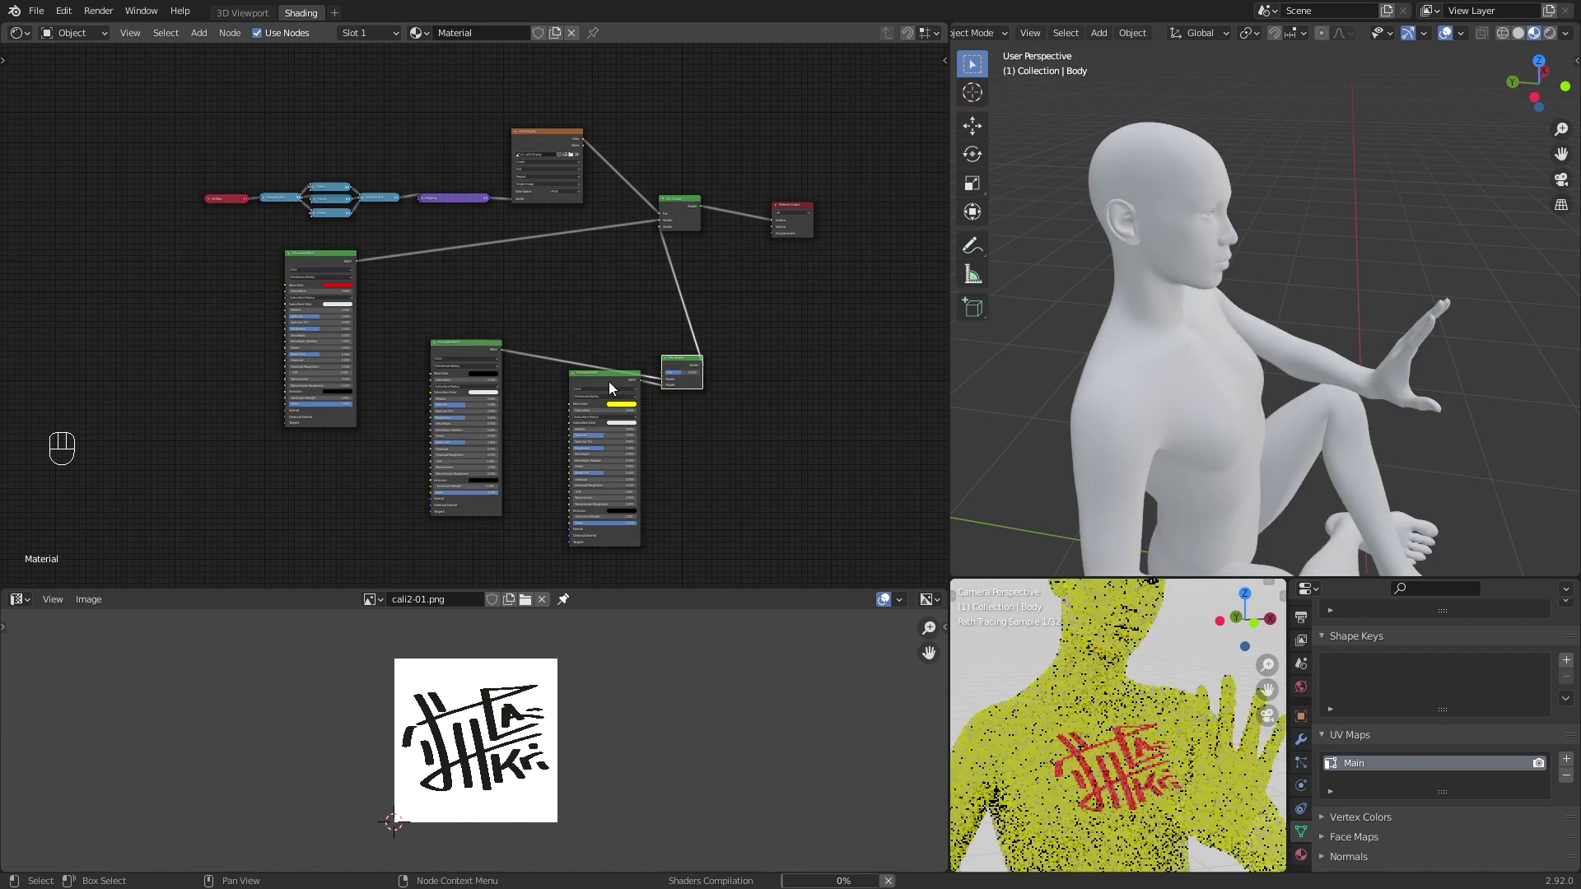
pyautogui.click(616, 288)
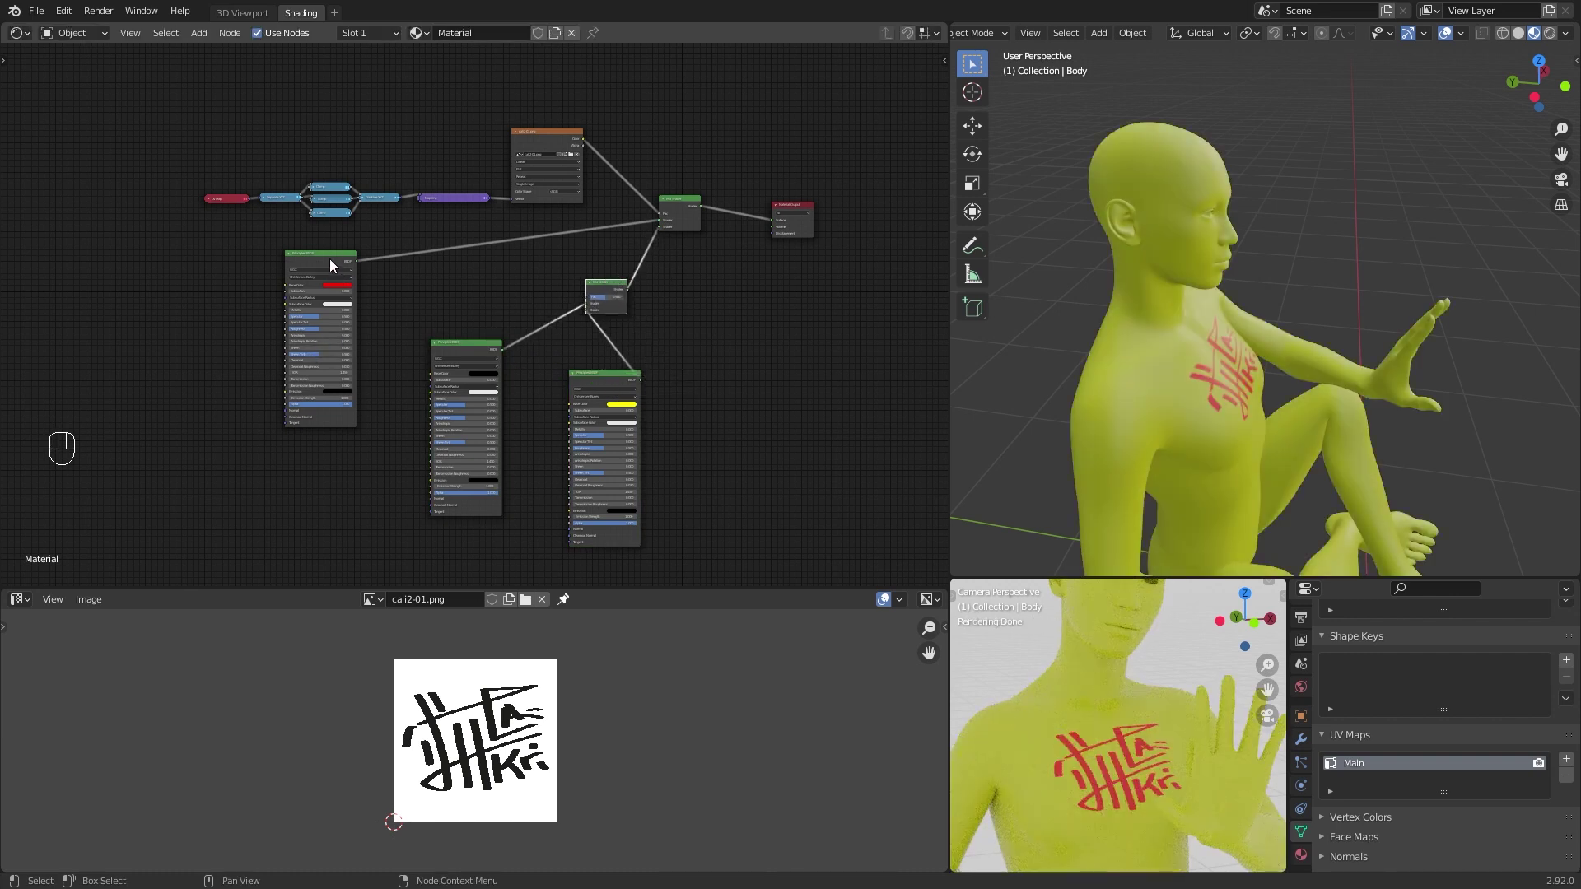
pyautogui.hotkey('ctrl', 'z')
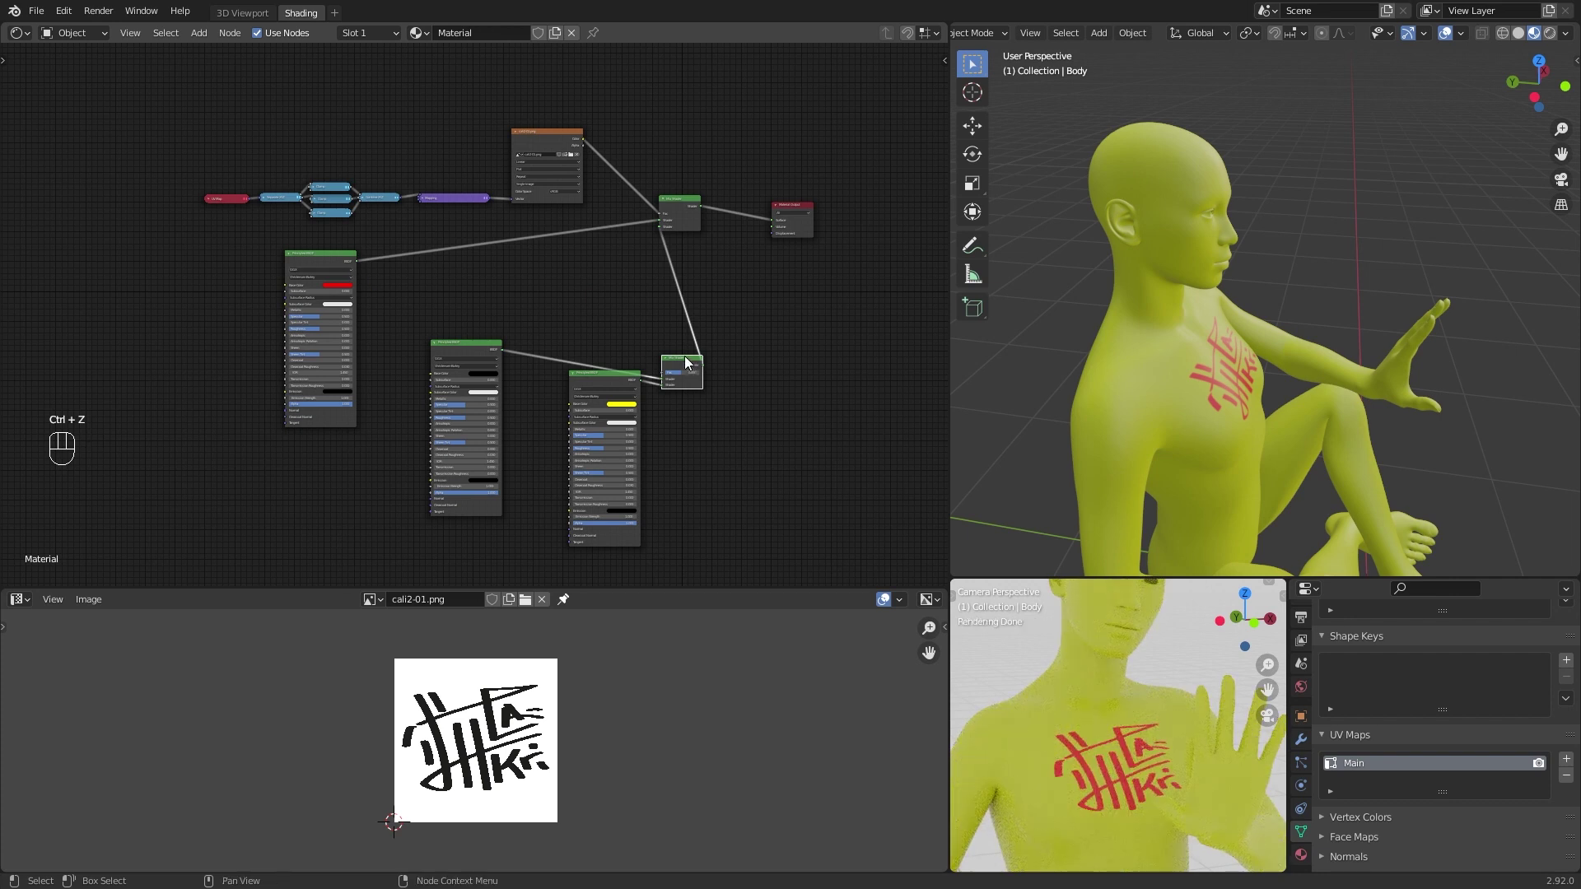
pyautogui.moveTo(685, 362); pyautogui.dragTo(589, 284)
pyautogui.moveTo(336, 260); pyautogui.dragTo(284, 371)
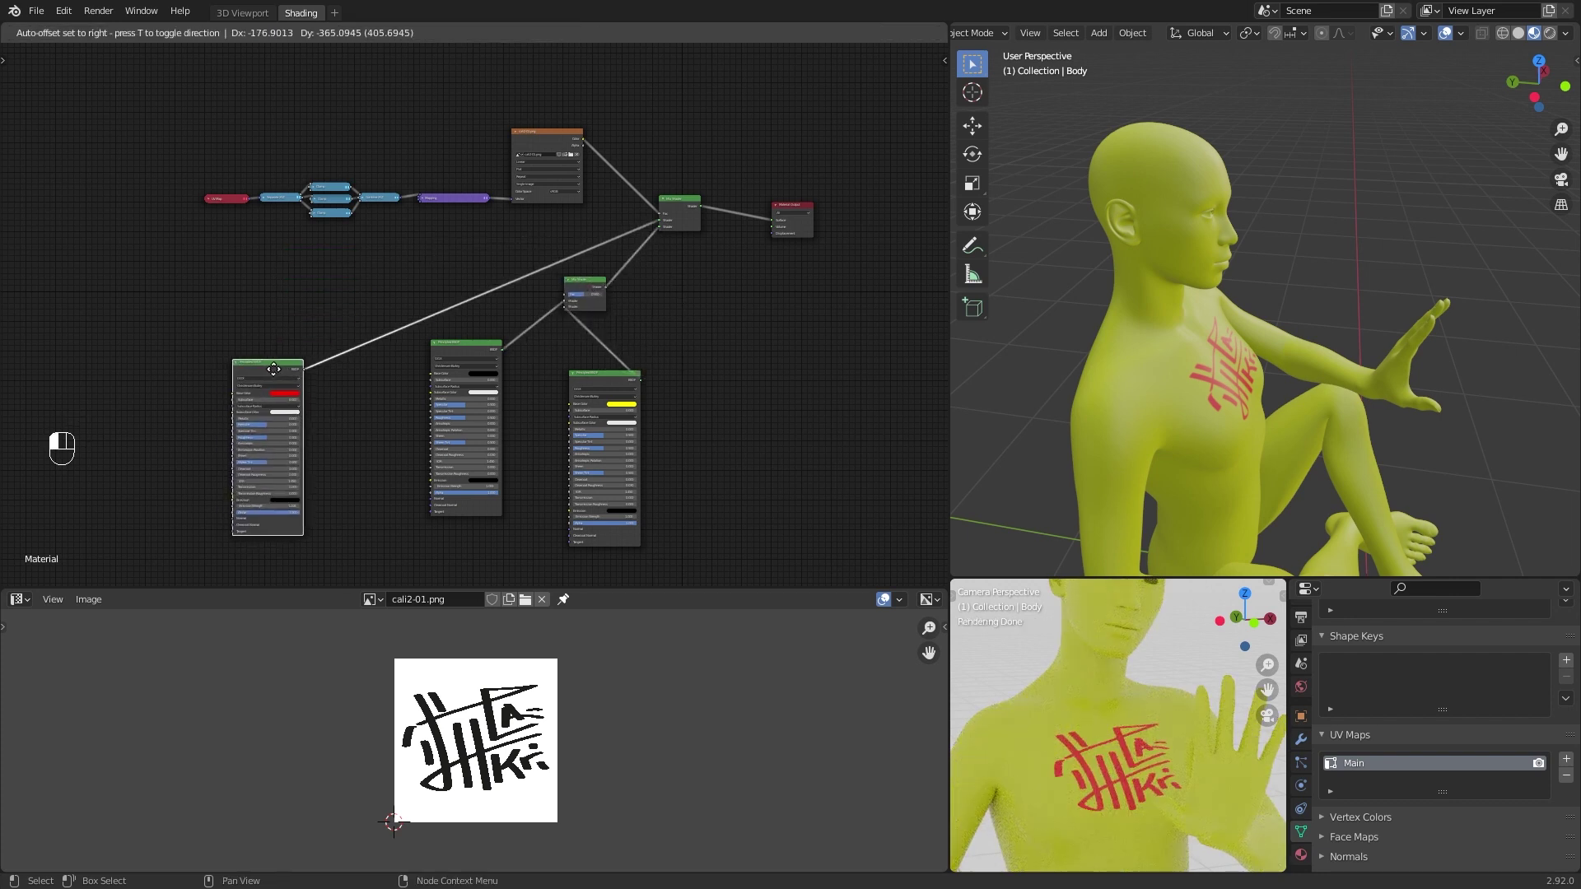
# Step: Duplicate the entire chain from the UV Map node to the cali2-01.png texture node with its links
pyautogui.moveTo(278, 373); pyautogui.dragTo(442, 474, button='middle')
pyautogui.scroll(-1, 442, 474)
pyautogui.moveTo(367, 208); pyautogui.dragTo(691, 320)
pyautogui.hotkey('shift', 'd')
pyautogui.click(587, 384)
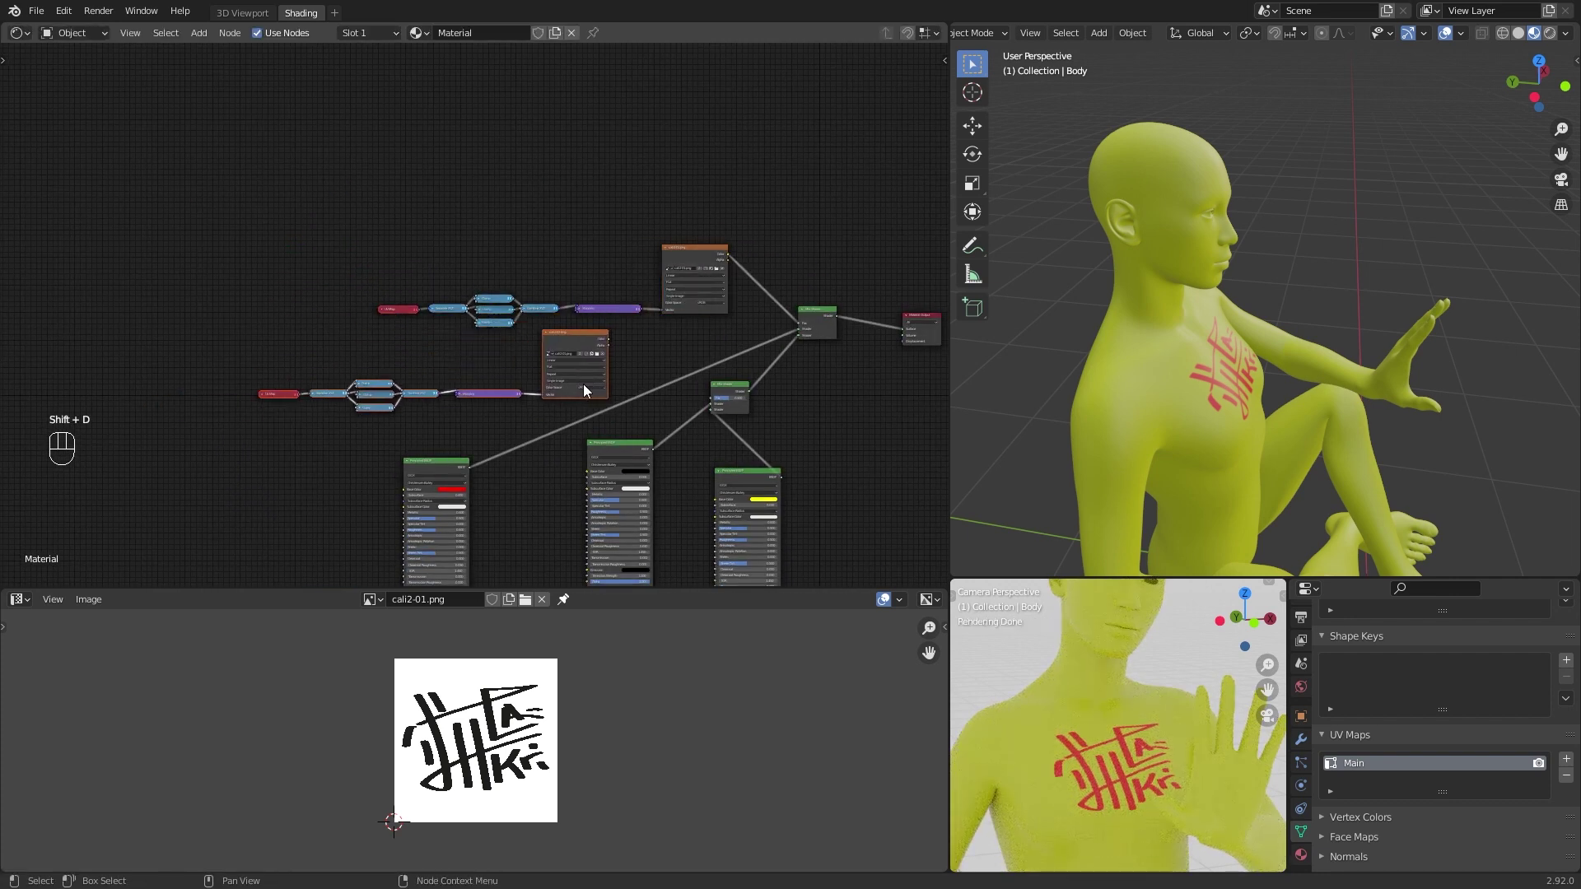
# Step: Line up the original and duplicated texture chains directly one above the other
pyautogui.moveTo(349, 209); pyautogui.dragTo(706, 323)
pyautogui.moveTo(691, 298); pyautogui.dragTo(568, 247)
pyautogui.moveTo(270, 316); pyautogui.dragTo(568, 409)
pyautogui.moveTo(566, 327); pyautogui.dragTo(564, 287)
pyautogui.moveTo(262, 323); pyautogui.dragTo(567, 419)
pyautogui.moveTo(566, 336); pyautogui.dragTo(564, 280)
# Step: Link the duplicated image texture's Color output to the Fac of the Mix Shader joining black and yellow
pyautogui.scroll(2, 764, 418)
pyautogui.scroll(4, 764, 418)
pyautogui.moveTo(764, 417); pyautogui.dragTo(507, 344, button='middle')
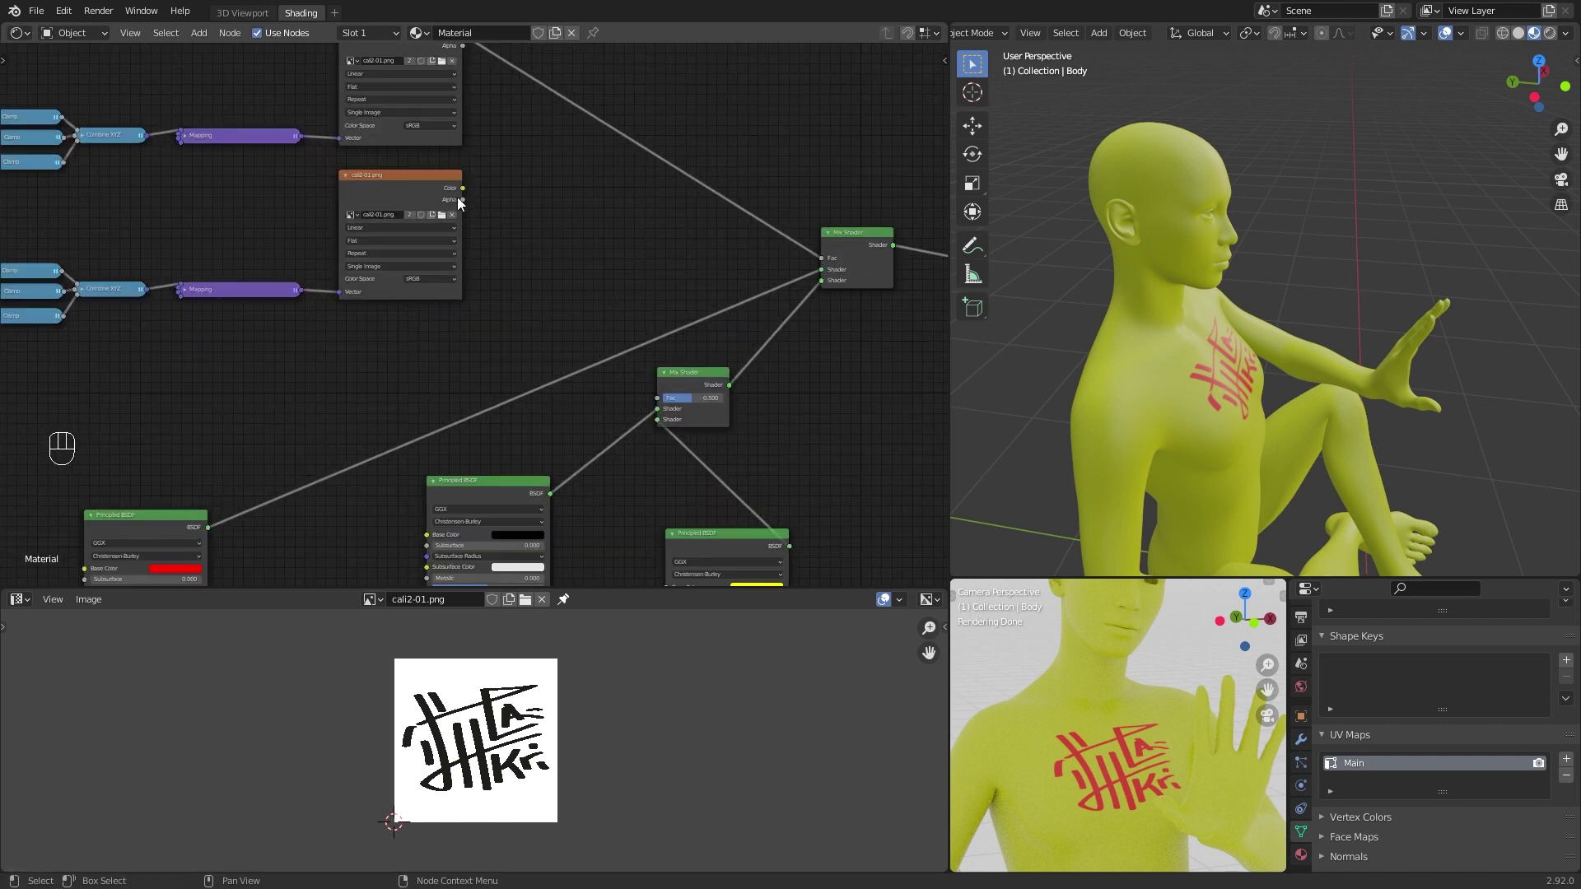
pyautogui.moveTo(659, 401); pyautogui.dragTo(659, 400)
# Step: Replace the image in the duplicated texture node with cali1-01.png, keeping cali2-01.png in the original node
pyautogui.moveTo(470, 311); pyautogui.dragTo(675, 302, button='middle')
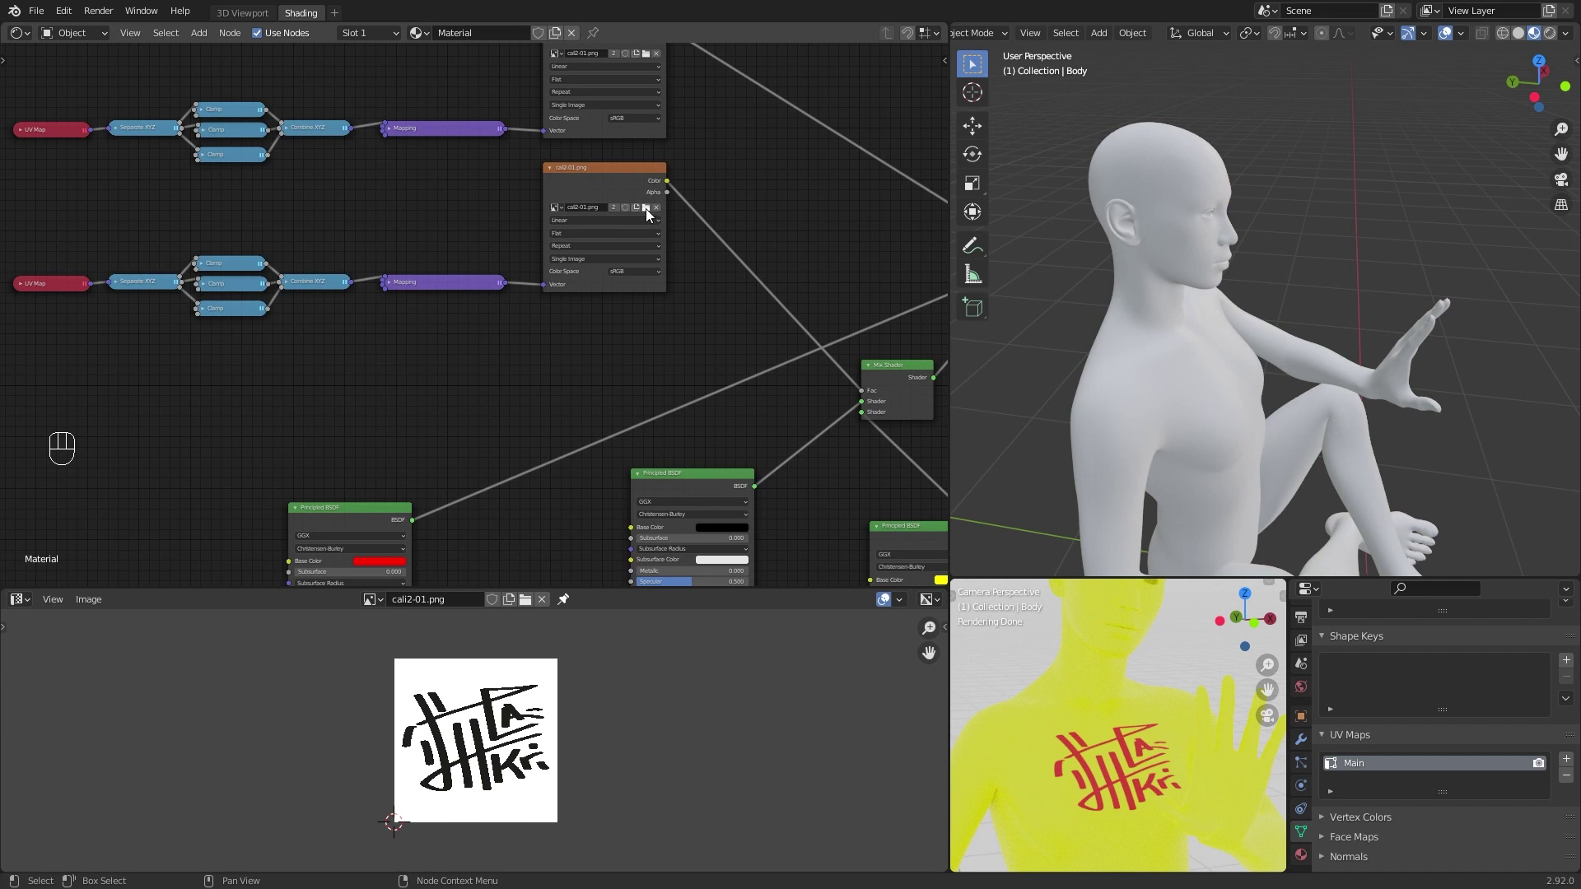
pyautogui.scroll(5, 601, 230)
pyautogui.moveTo(643, 354); pyautogui.dragTo(635, 398, button='middle')
pyautogui.moveTo(729, 363); pyautogui.dragTo(571, 457, button='middle')
pyautogui.scroll(-3, 576, 445)
pyautogui.click(565, 328)
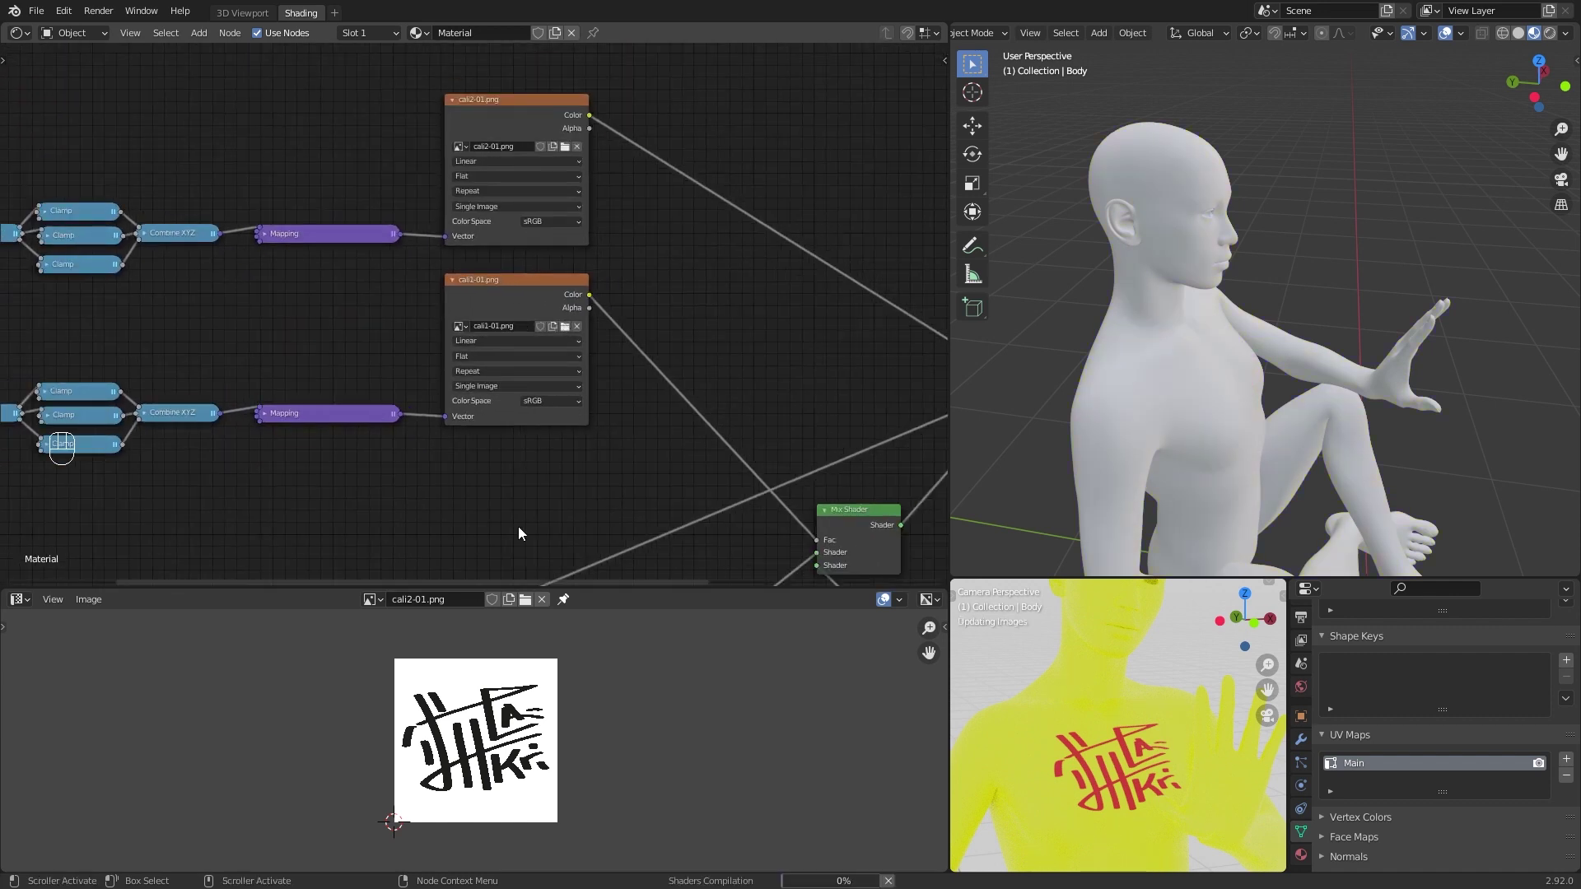
# Step: Show cali1-01.png in the Image Editor and expand the UV Map node of its texture chain
pyautogui.moveTo(548, 504); pyautogui.dragTo(694, 441, button='middle')
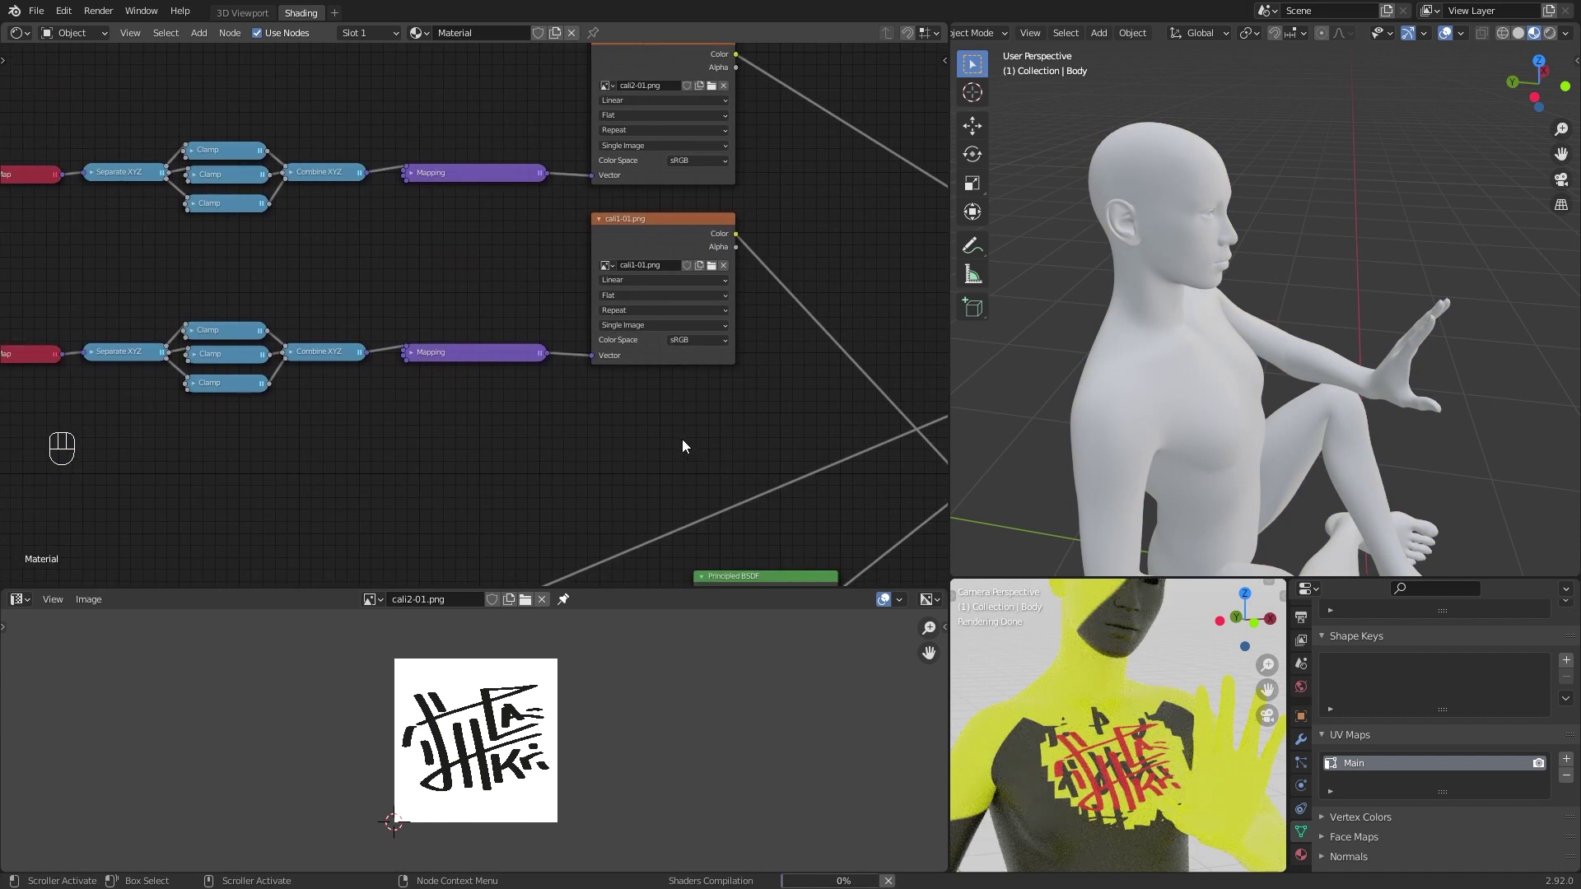
pyautogui.click(378, 604)
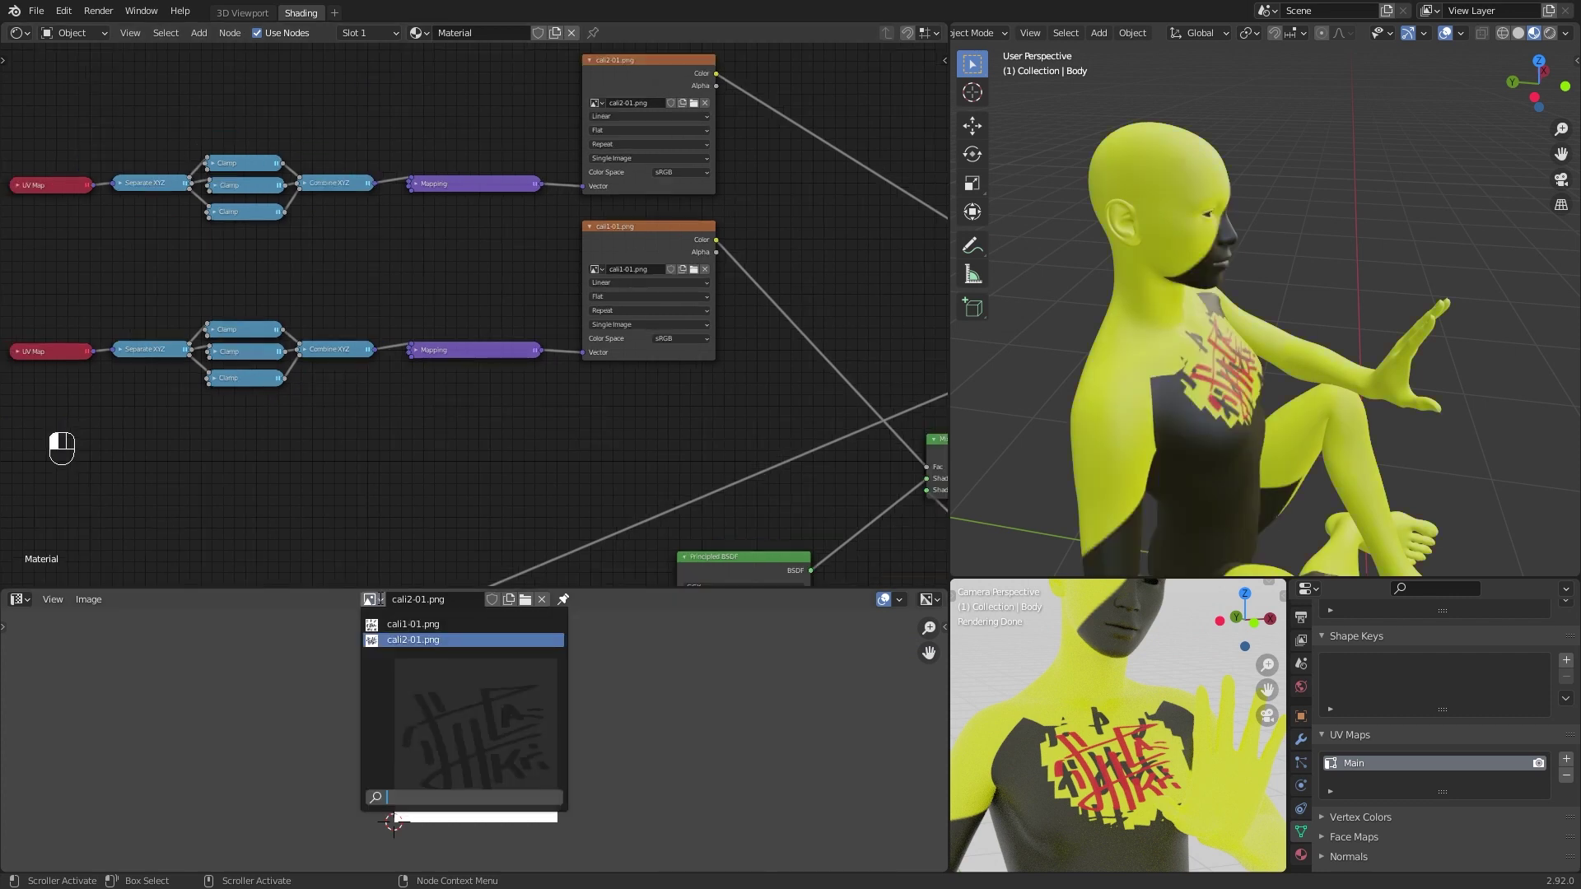
pyautogui.click(414, 624)
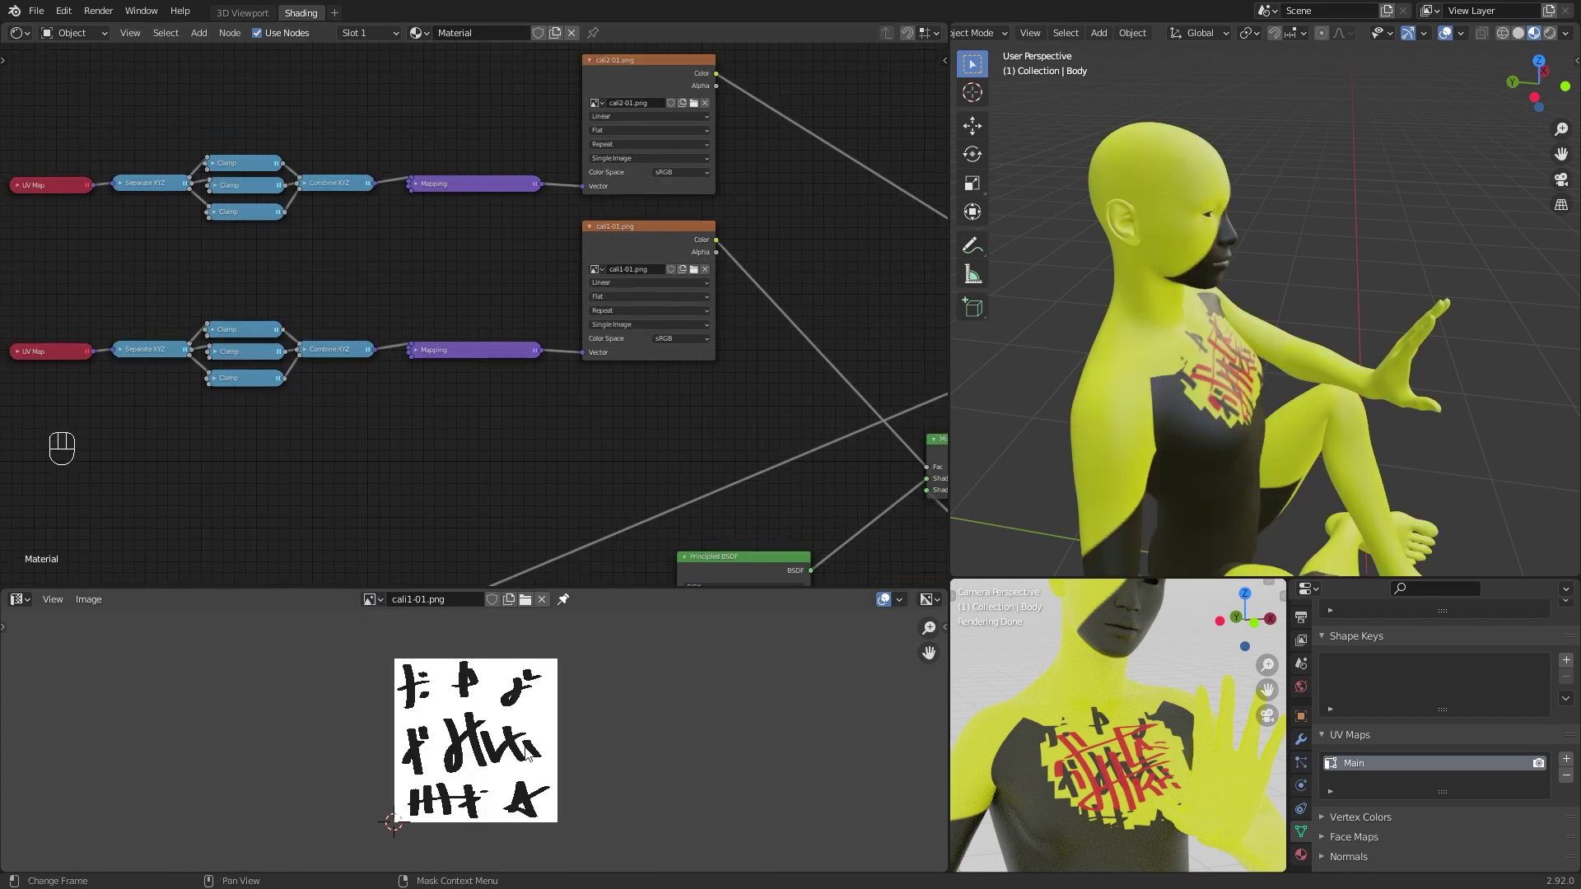
pyautogui.moveTo(346, 430); pyautogui.dragTo(651, 377, button='middle')
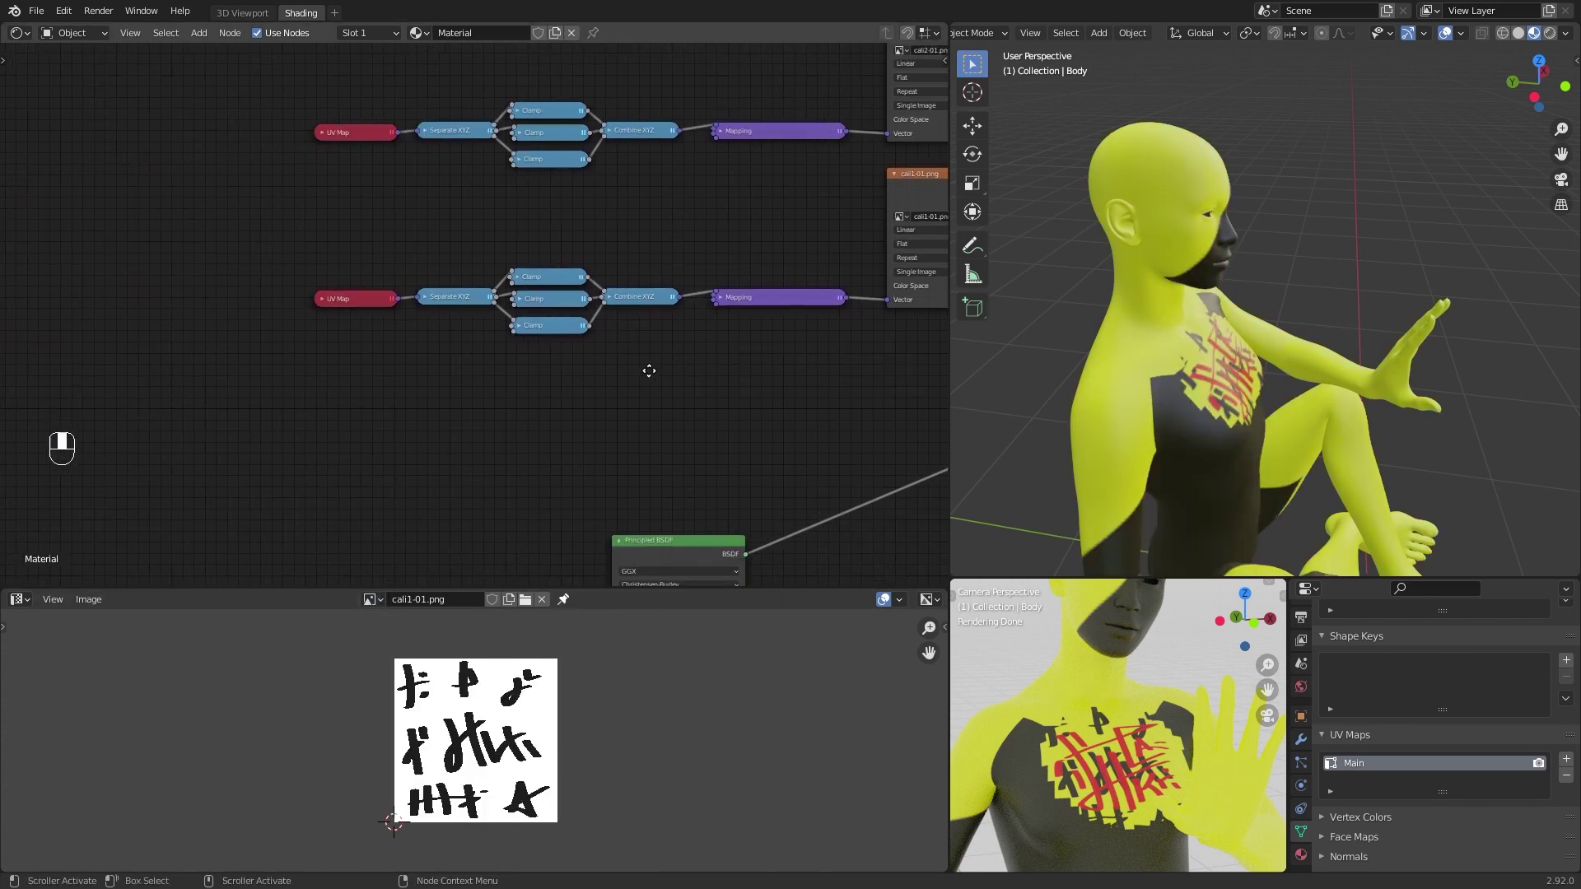
pyautogui.click(327, 298)
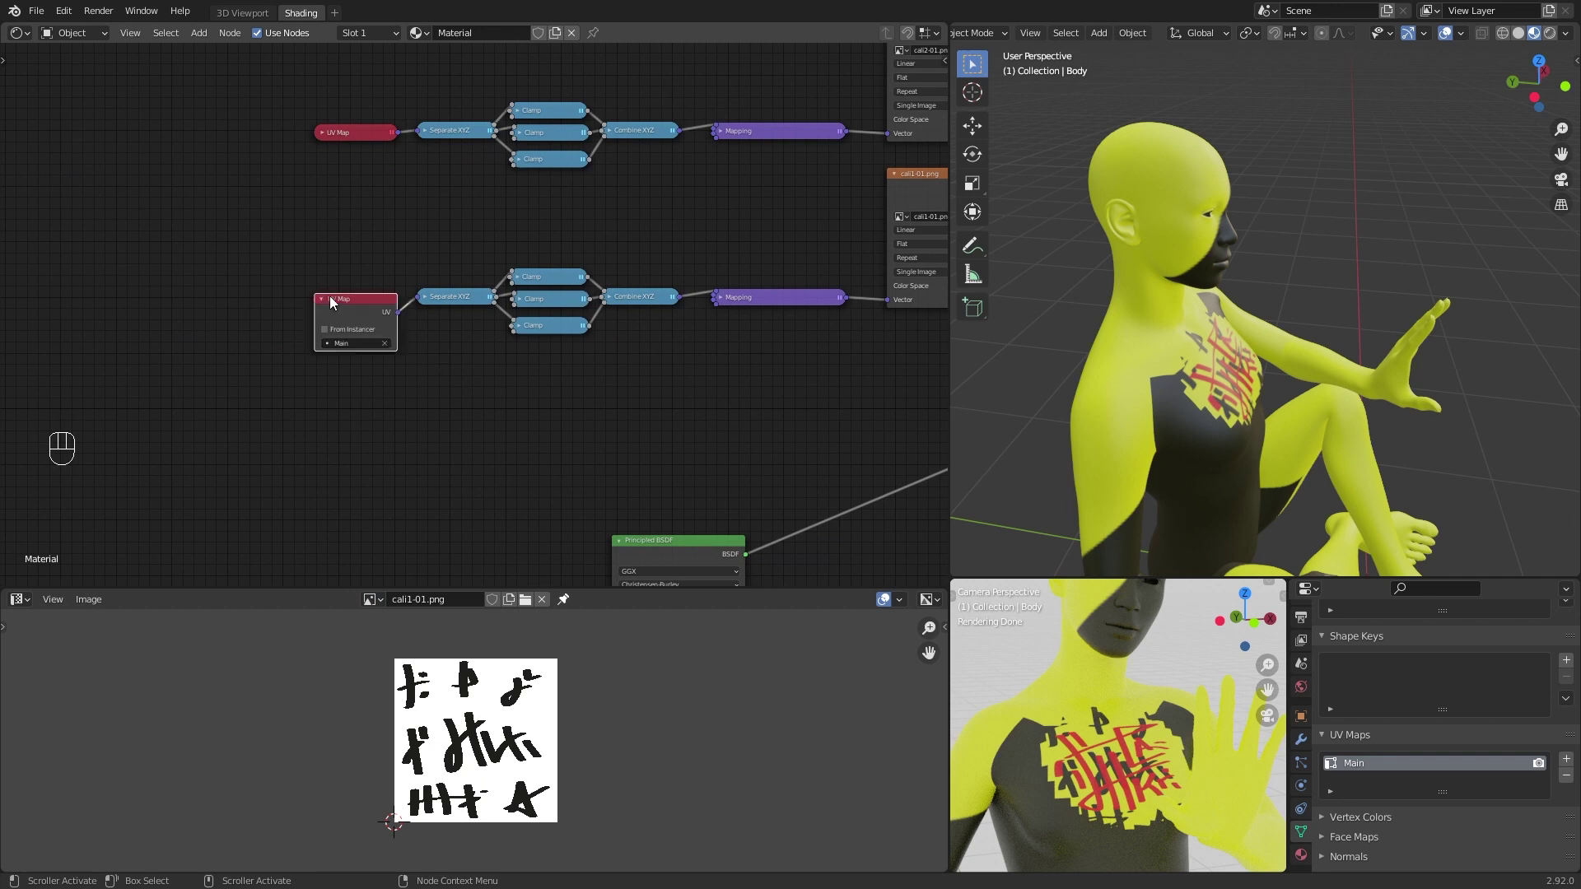
# Step: Add a second UV map to the body mesh and name it Others
pyautogui.moveTo(355, 301)
pyautogui.mouseDown()
pyautogui.moveTo(335, 291)
pyautogui.moveTo(348, 296)
pyautogui.mouseUp()
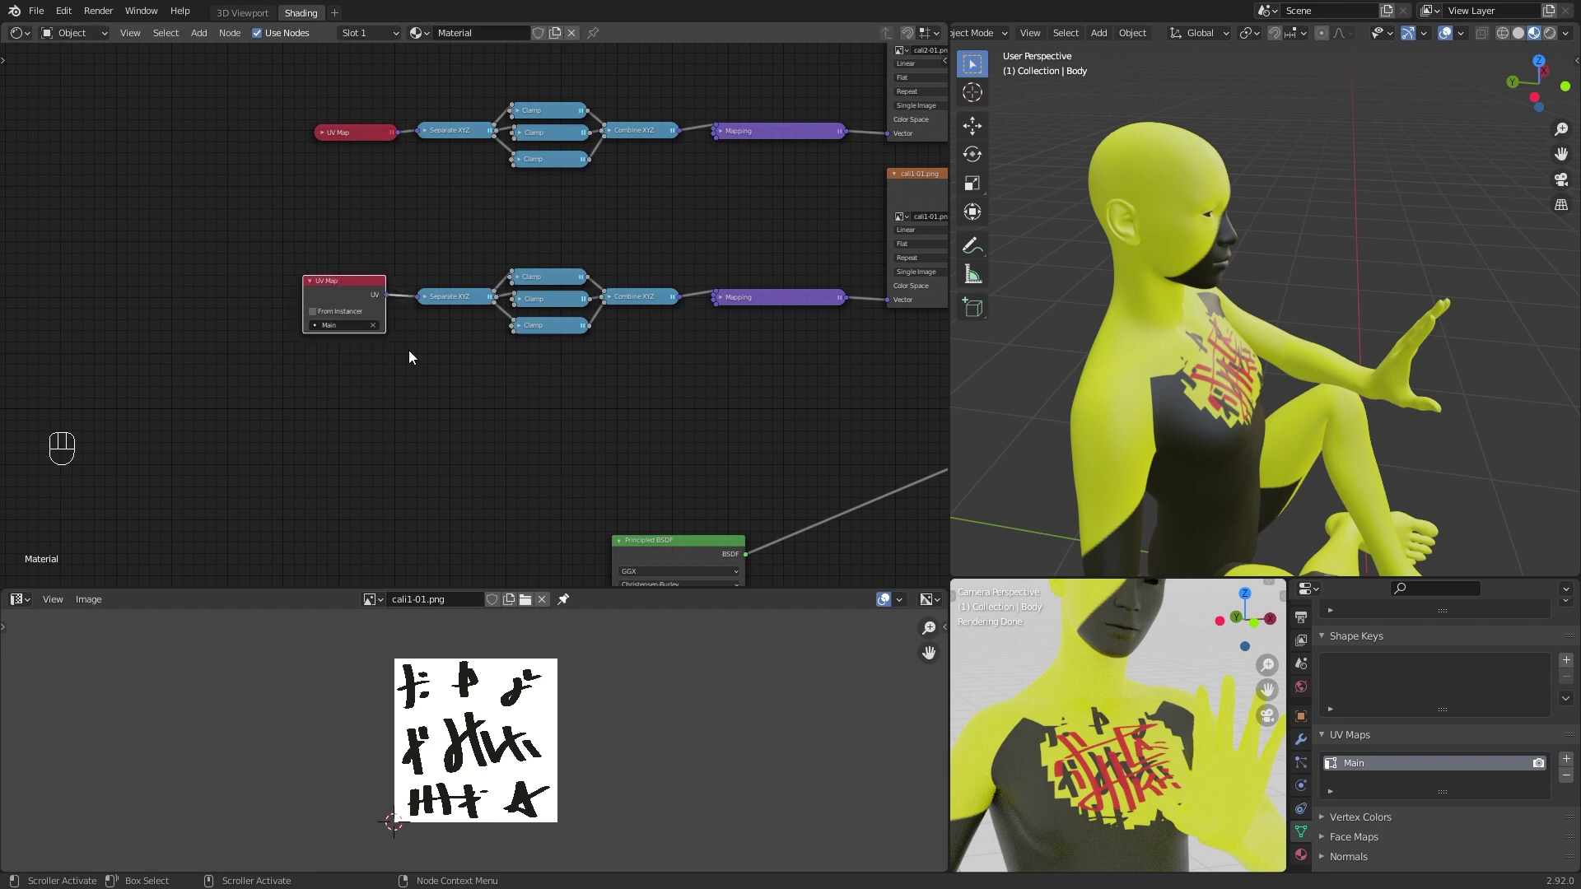
pyautogui.moveTo(1455, 797); pyautogui.dragTo(1454, 830)
pyautogui.click(1566, 761)
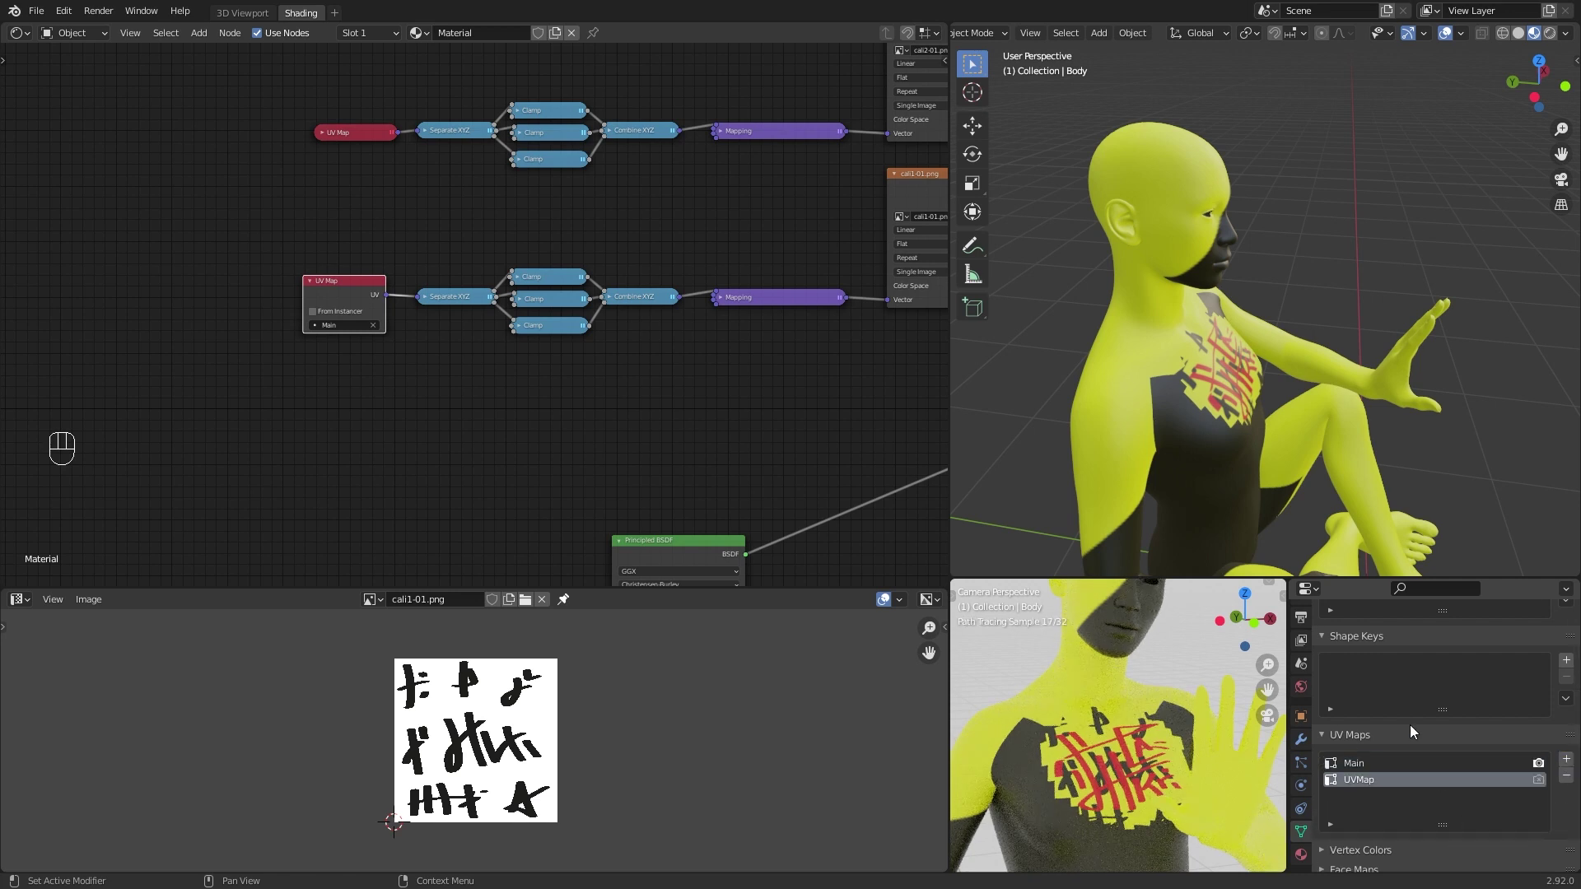
pyautogui.doubleClick(1377, 779)
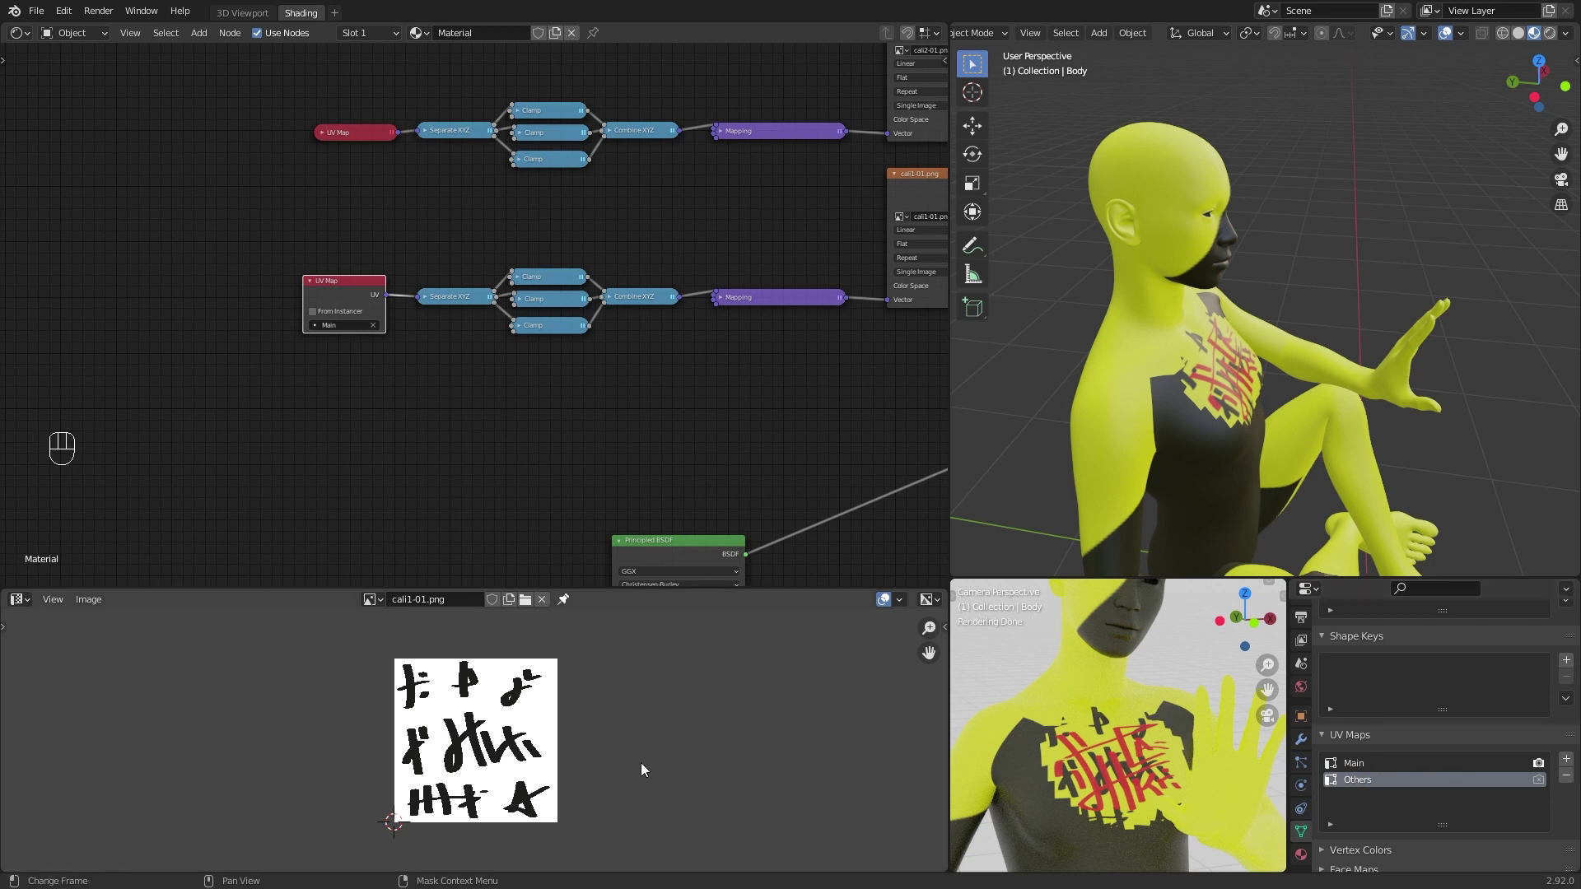
# Step: Assign Others to the UV Map node of the cali1-01.png chain and make it the active render UV map
pyautogui.moveTo(729, 391); pyautogui.dragTo(651, 487, button='middle')
pyautogui.scroll(-2, 650, 487)
pyautogui.moveTo(754, 485); pyautogui.dragTo(711, 516, button='middle')
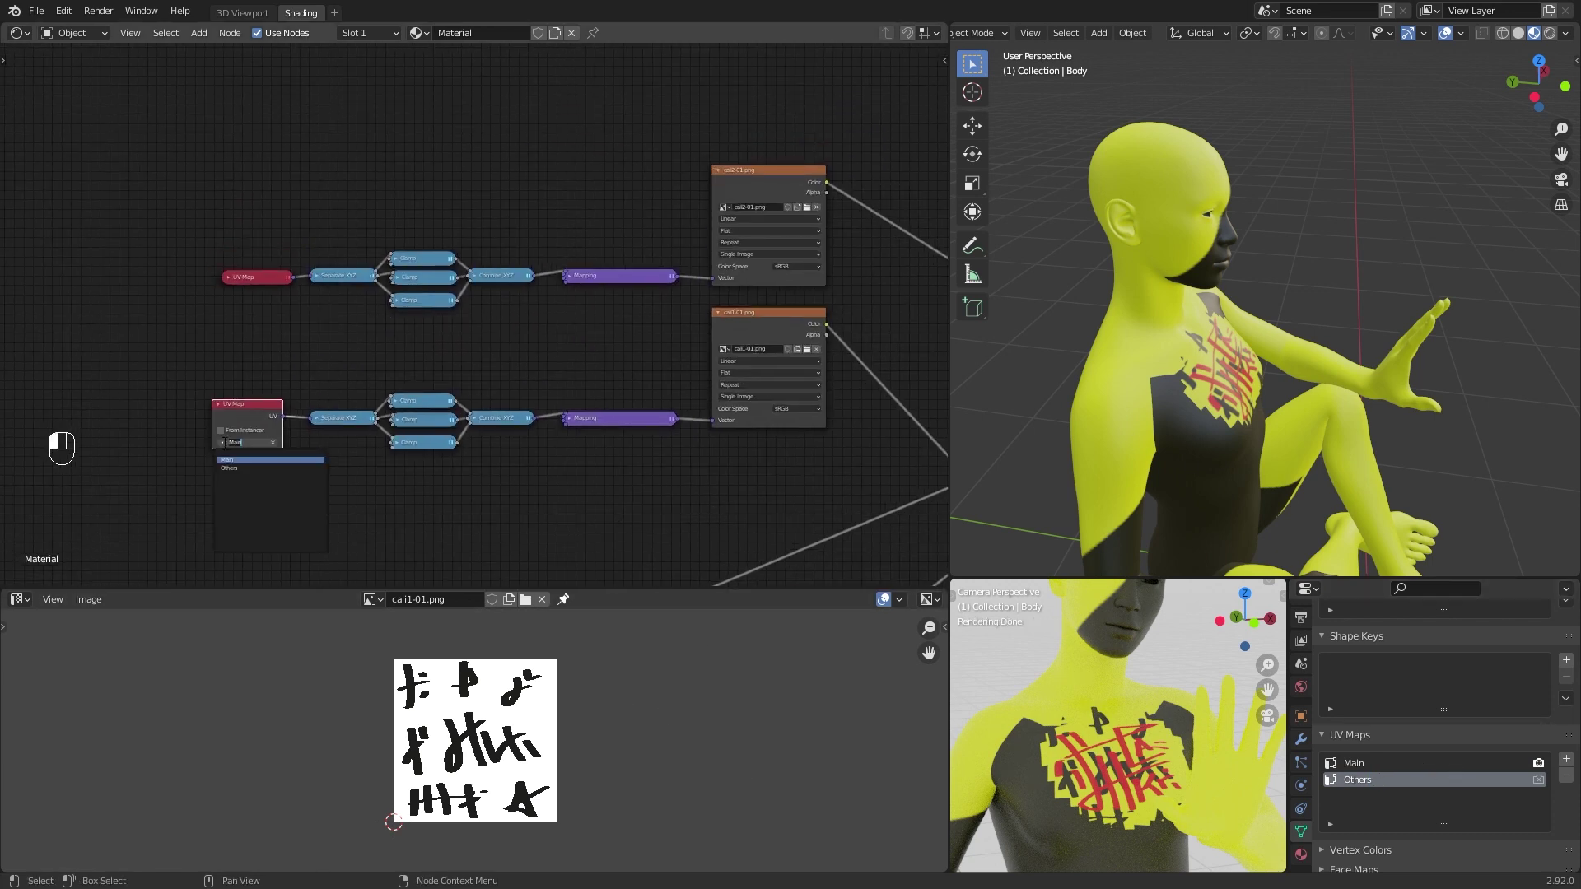
pyautogui.click(234, 470)
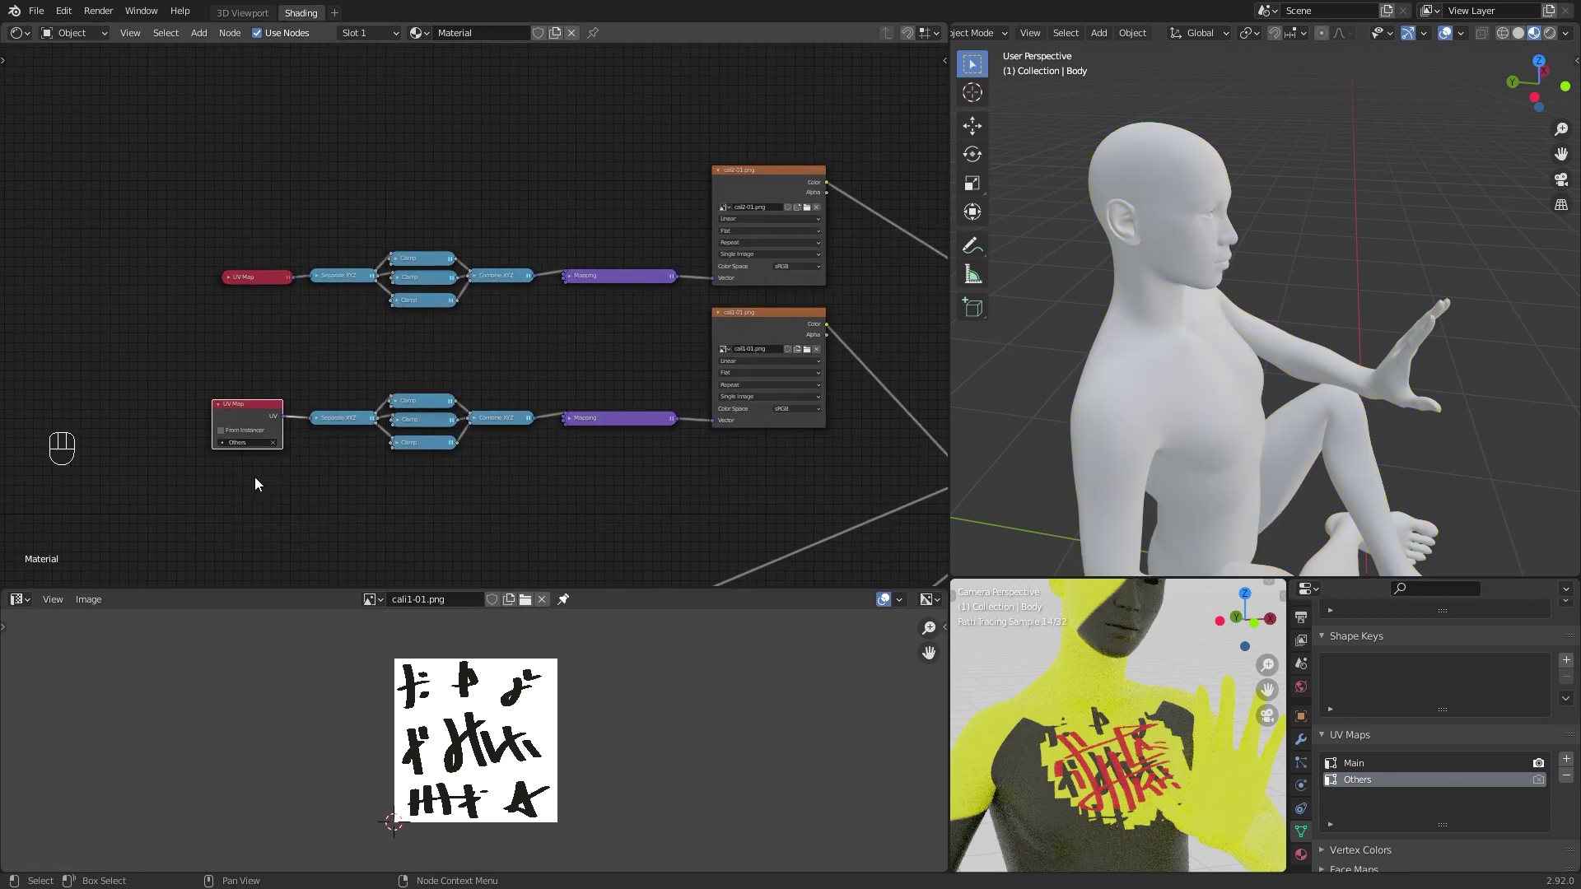
pyautogui.click(1538, 779)
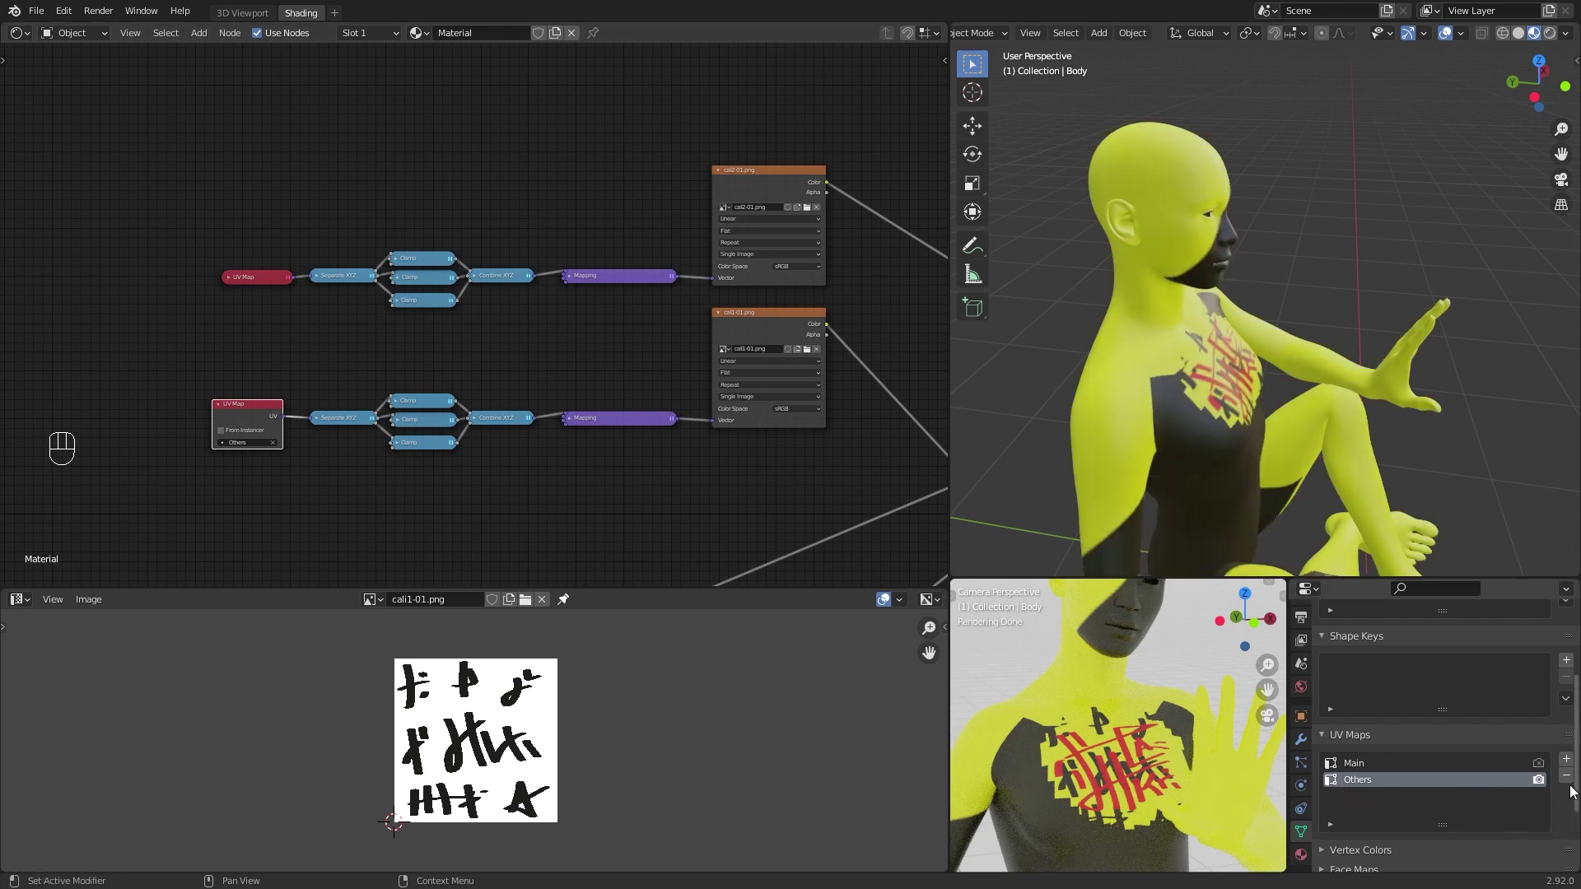
# Step: Unwrap the entire body in the Others map and shrink its UVs onto a blank white area of cali1-01.png
pyautogui.press('Tab')
pyautogui.press('a')
pyautogui.press('u')
pyautogui.click(1161, 274)
pyautogui.press('s')
pyautogui.click(490, 738)
pyautogui.press('g')
pyautogui.click(557, 713)
pyautogui.click(542, 749)
pyautogui.moveTo(542, 749); pyautogui.dragTo(631, 704, button='middle')
pyautogui.scroll(3, 631, 703)
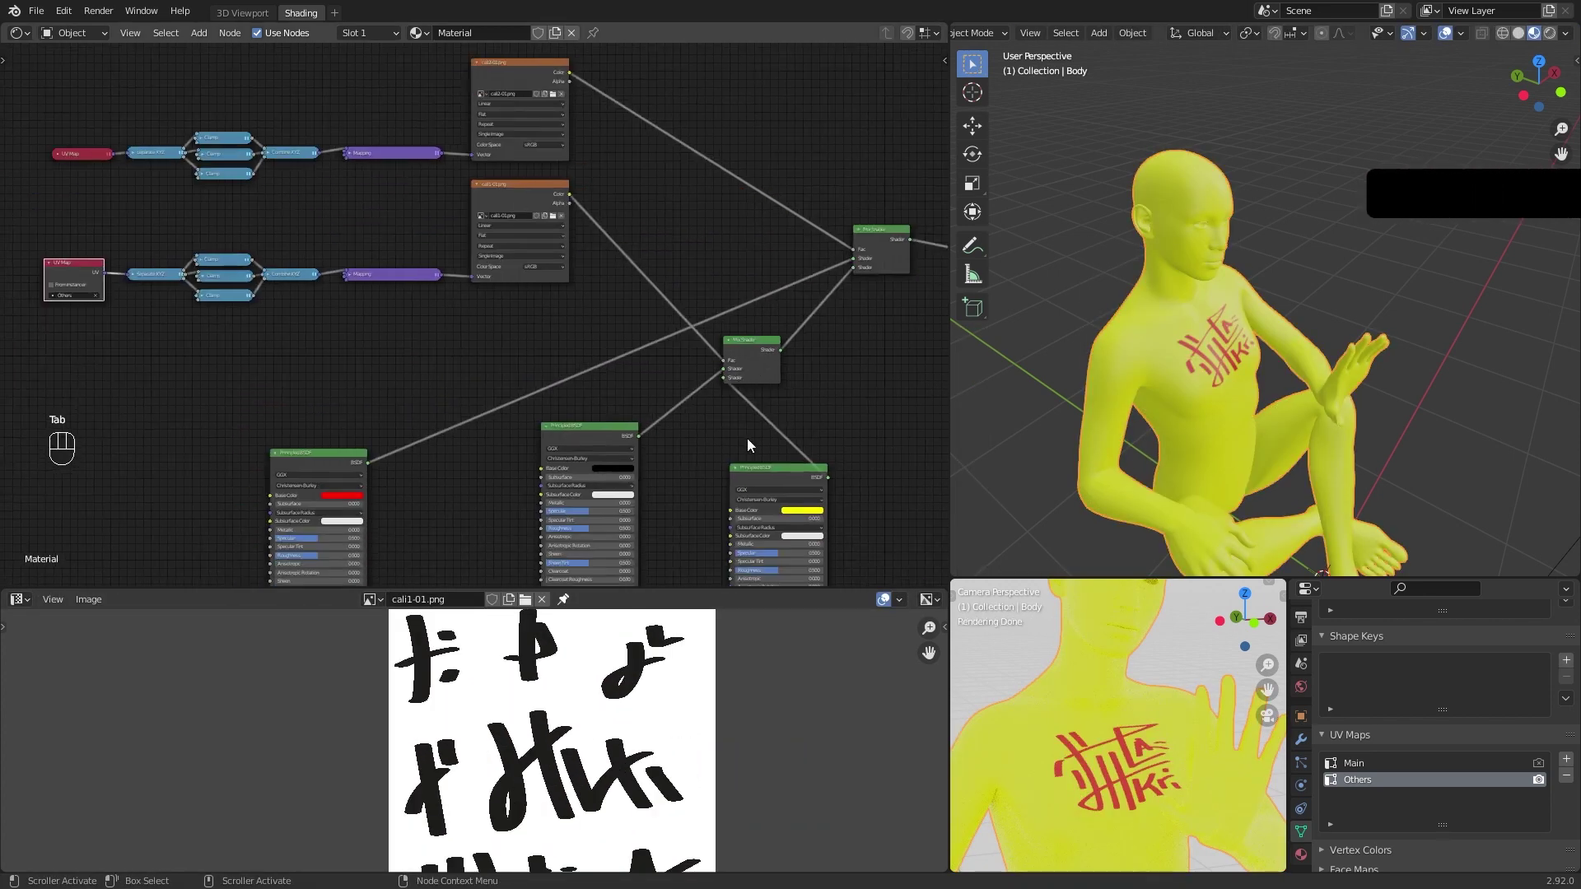
# Step: Swap the black and yellow shaders feeding the lower Mix Shader, with yellow first and black second
pyautogui.moveTo(747, 438); pyautogui.dragTo(724, 377)
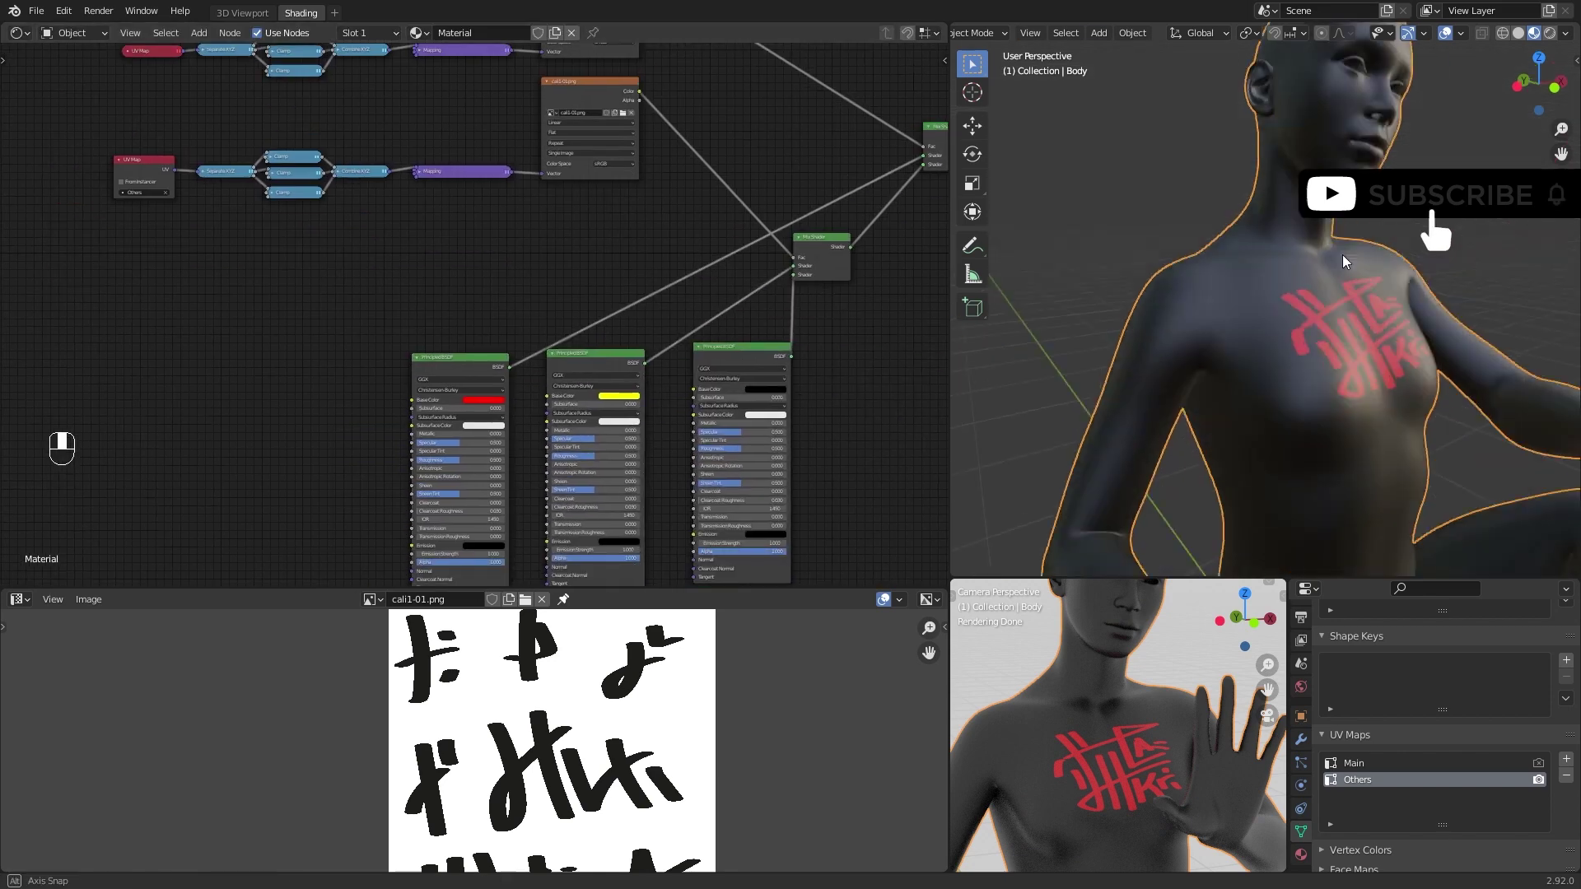
# Step: Select a patch of faces on the forehead and unwrap it with Project from View
pyautogui.moveTo(1153, 387); pyautogui.dragTo(1181, 282, button='middle')
pyautogui.scroll(3, 1136, 321)
pyautogui.press('Tab')
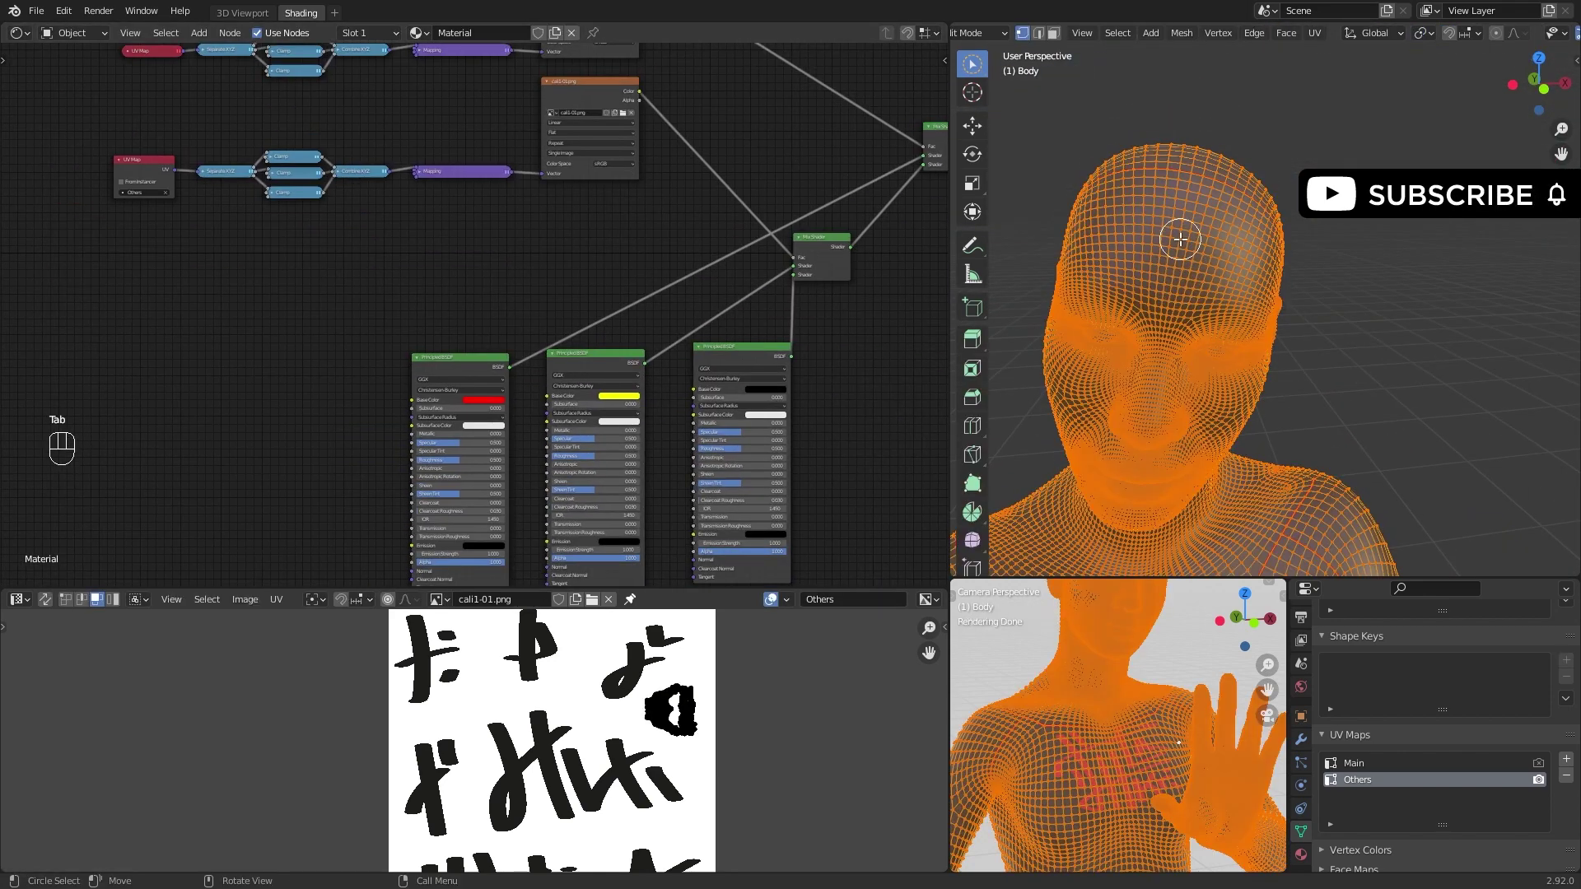
pyautogui.moveTo(1179, 238)
pyautogui.mouseDown()
pyautogui.moveTo(1144, 247)
pyautogui.moveTo(1140, 296)
pyautogui.moveTo(1179, 246)
pyautogui.moveTo(1193, 298)
pyautogui.mouseUp()
pyautogui.rightClick(1210, 262)
pyautogui.moveTo(1156, 242)
pyautogui.mouseDown()
pyautogui.moveTo(1211, 262)
pyautogui.moveTo(1169, 243)
pyautogui.moveTo(1160, 284)
pyautogui.moveTo(1218, 241)
pyautogui.moveTo(1187, 212)
pyautogui.mouseUp()
pyautogui.press('3')
pyautogui.press('c')
pyautogui.moveTo(1213, 318); pyautogui.dragTo(1203, 337, button='middle')
pyautogui.press('u')
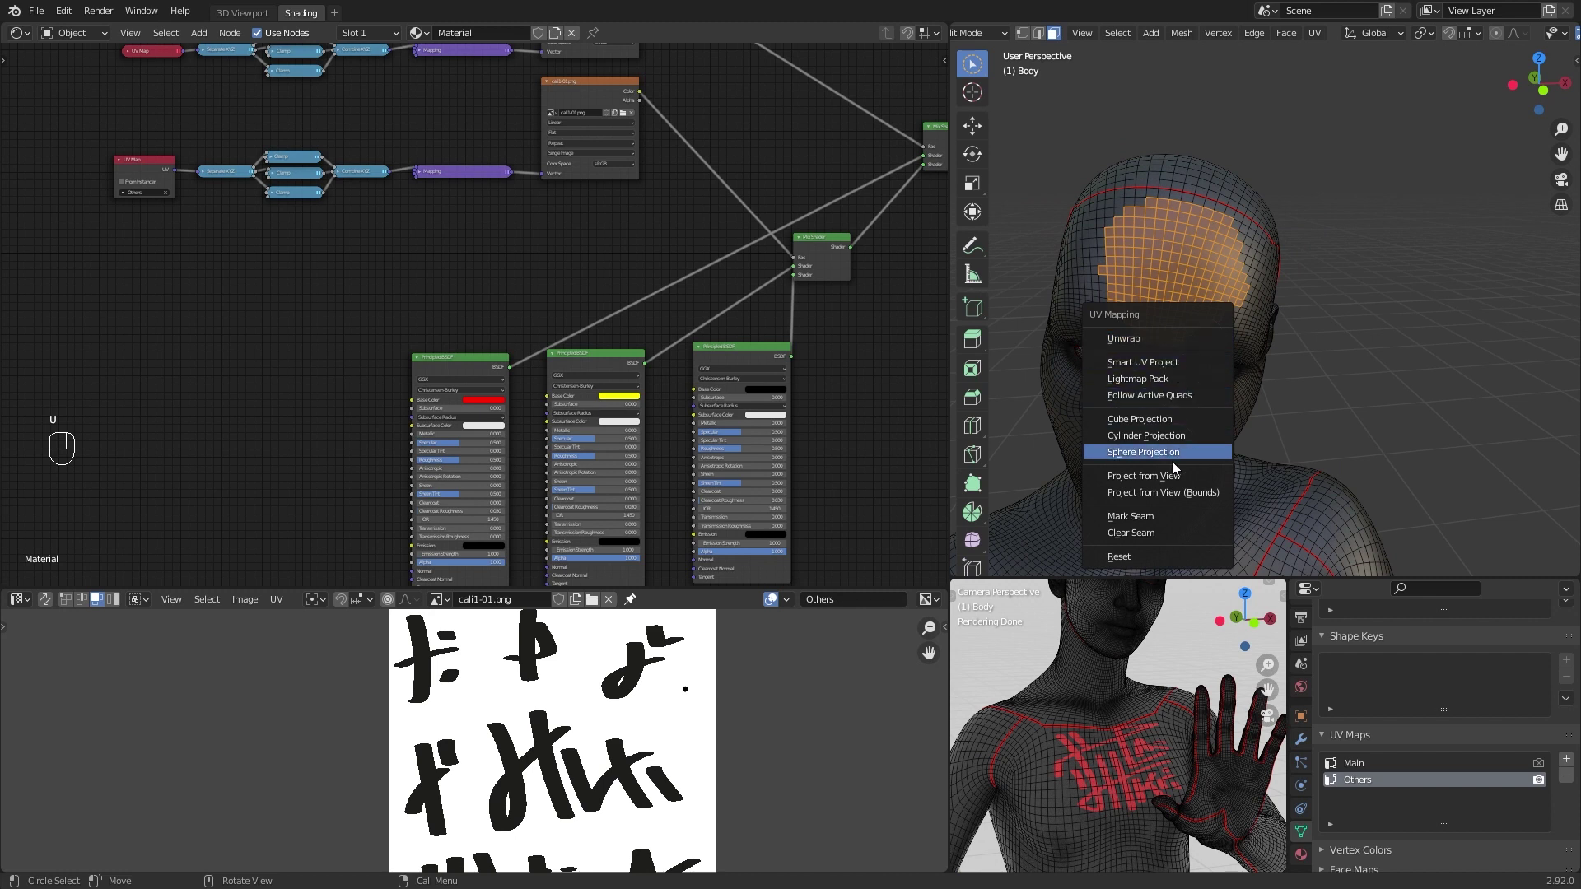
pyautogui.click(1178, 472)
# Step: Scale and move the forehead UVs to frame the A-shaped mark in the lower corner of cali1-01.png
pyautogui.scroll(-3, 543, 751)
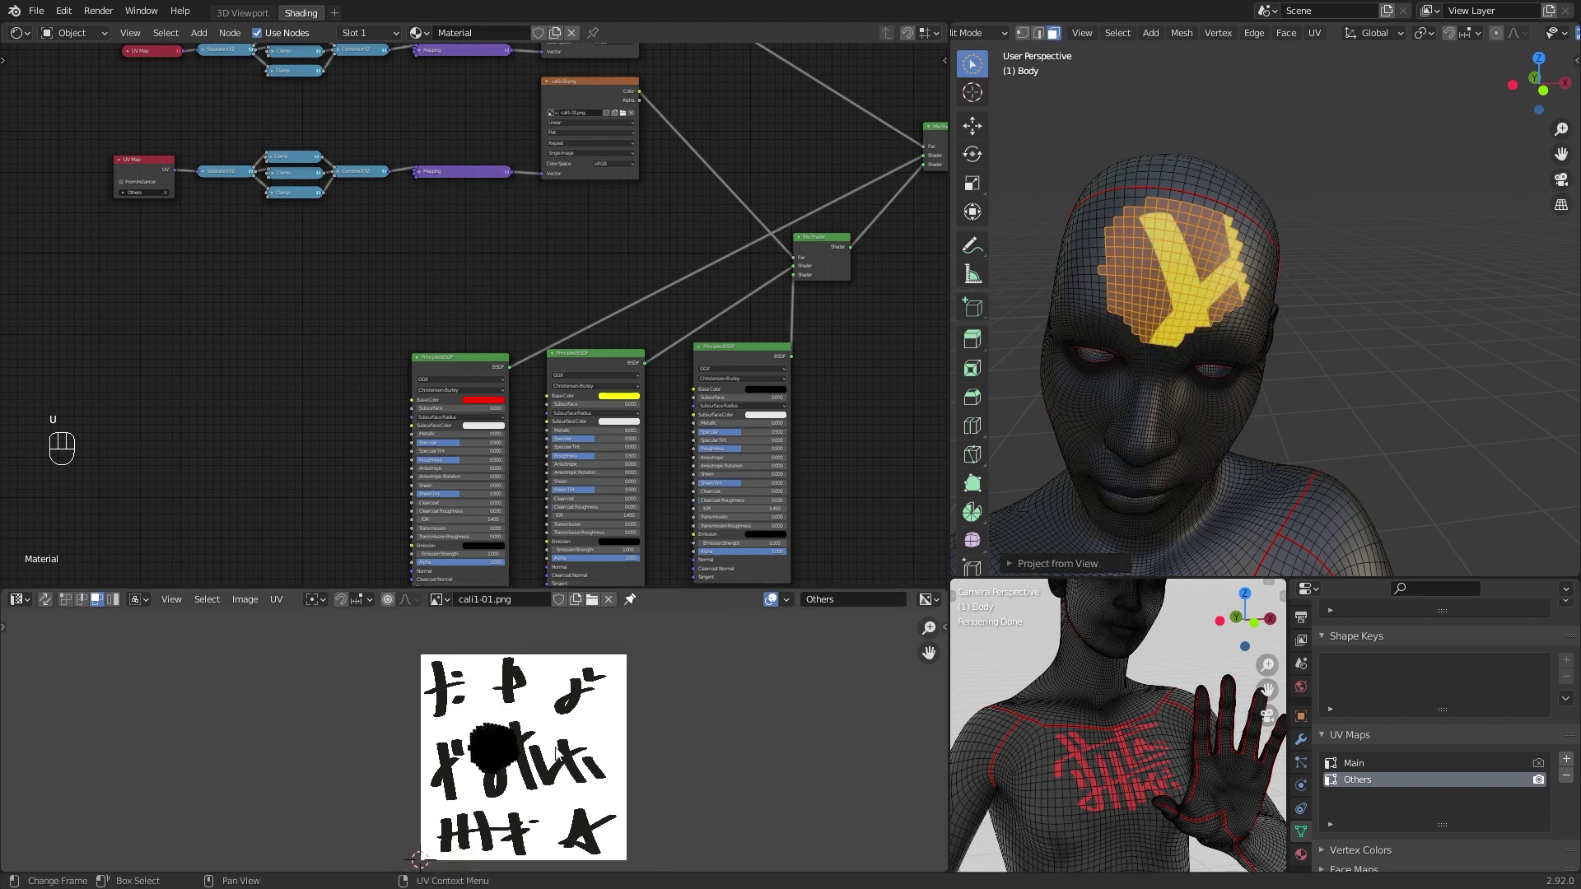
pyautogui.press('a')
pyautogui.keyDown('shift'); pyautogui.moveTo(535, 762); pyautogui.dragTo(629, 697, button='middle'); pyautogui.keyUp('shift')
pyautogui.scroll(4, 650, 690)
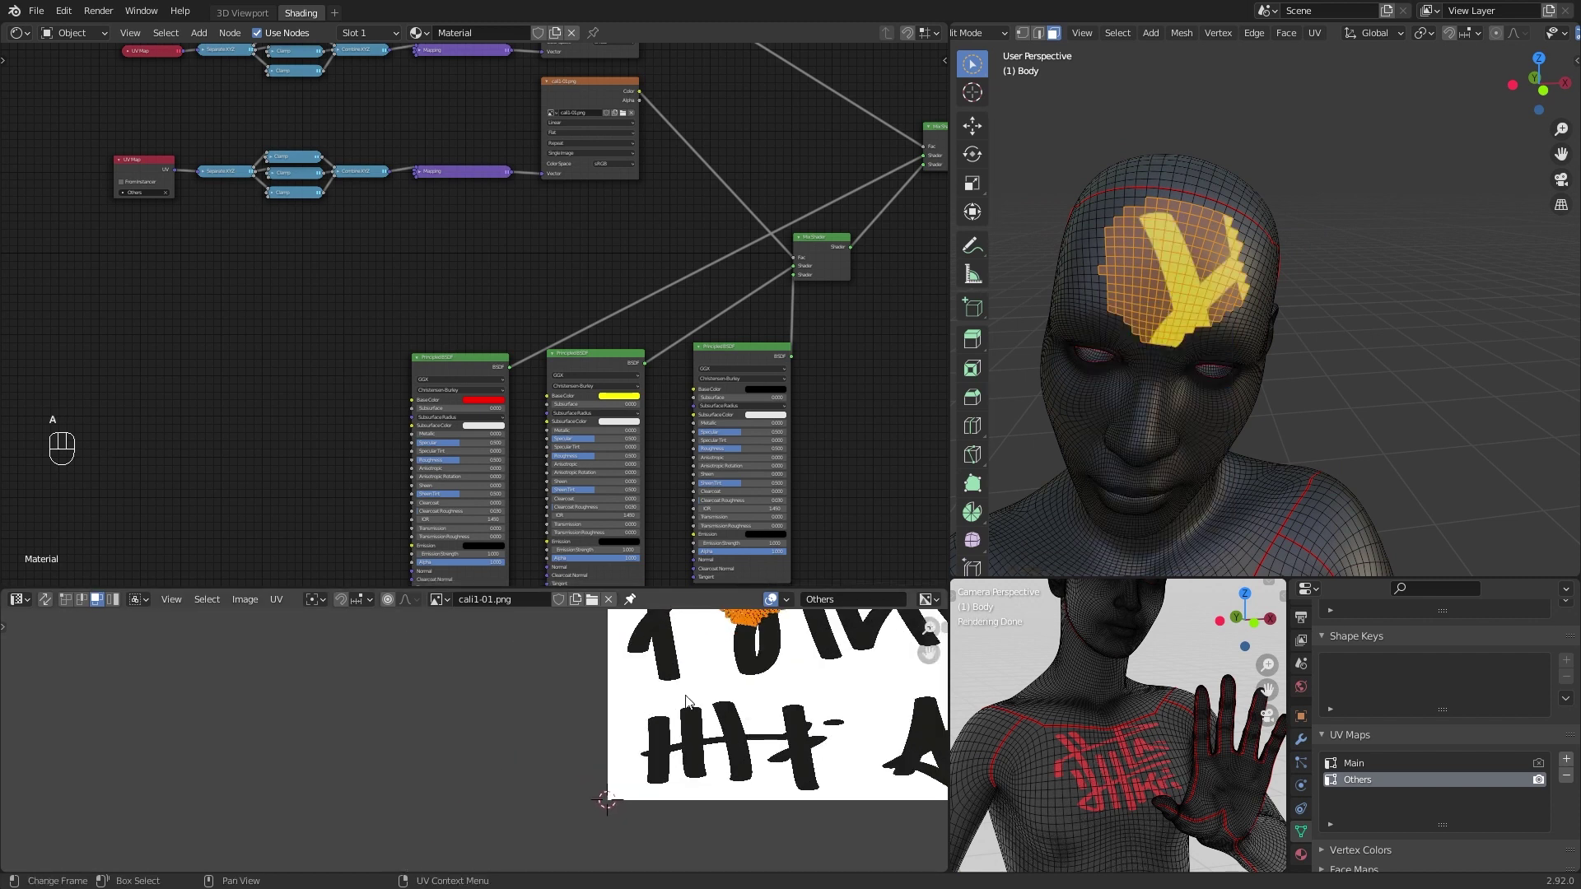
pyautogui.keyDown('shift'); pyautogui.moveTo(751, 687); pyautogui.dragTo(611, 786, button='middle'); pyautogui.keyUp('shift')
pyautogui.keyDown('shift'); pyautogui.moveTo(690, 741); pyautogui.dragTo(640, 671, button='middle'); pyautogui.keyUp('shift')
pyautogui.press('g')
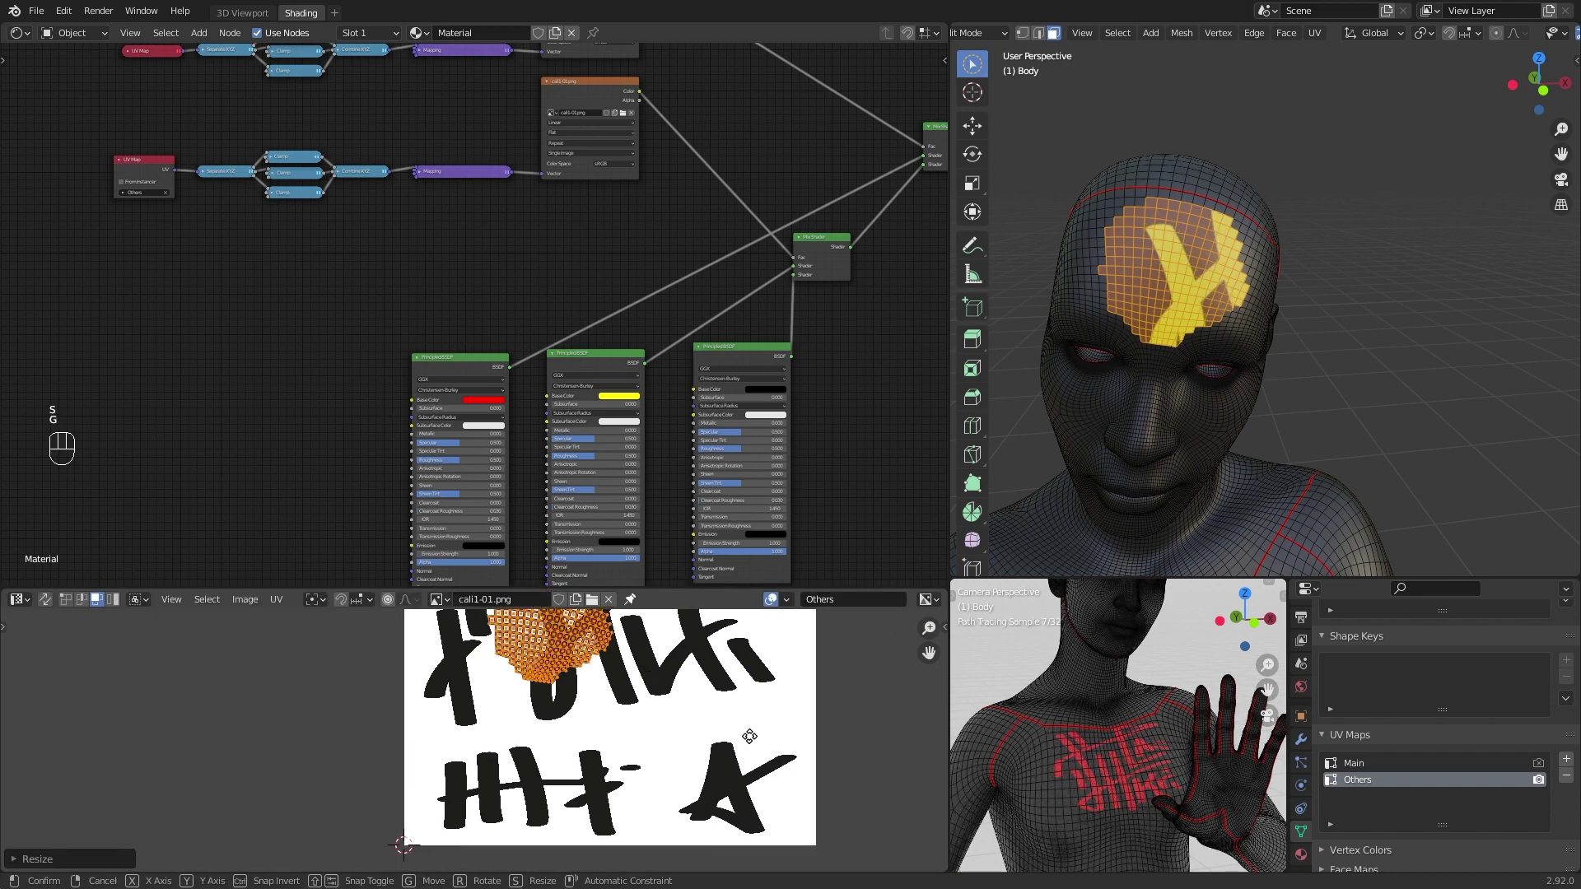
pyautogui.click(774, 795)
pyautogui.keyDown('shift'); pyautogui.moveTo(774, 796); pyautogui.dragTo(747, 699, button='middle'); pyautogui.keyUp('shift')
pyautogui.press('g')
pyautogui.click(774, 713)
pyautogui.press('s')
pyautogui.click(825, 710)
pyautogui.press('g')
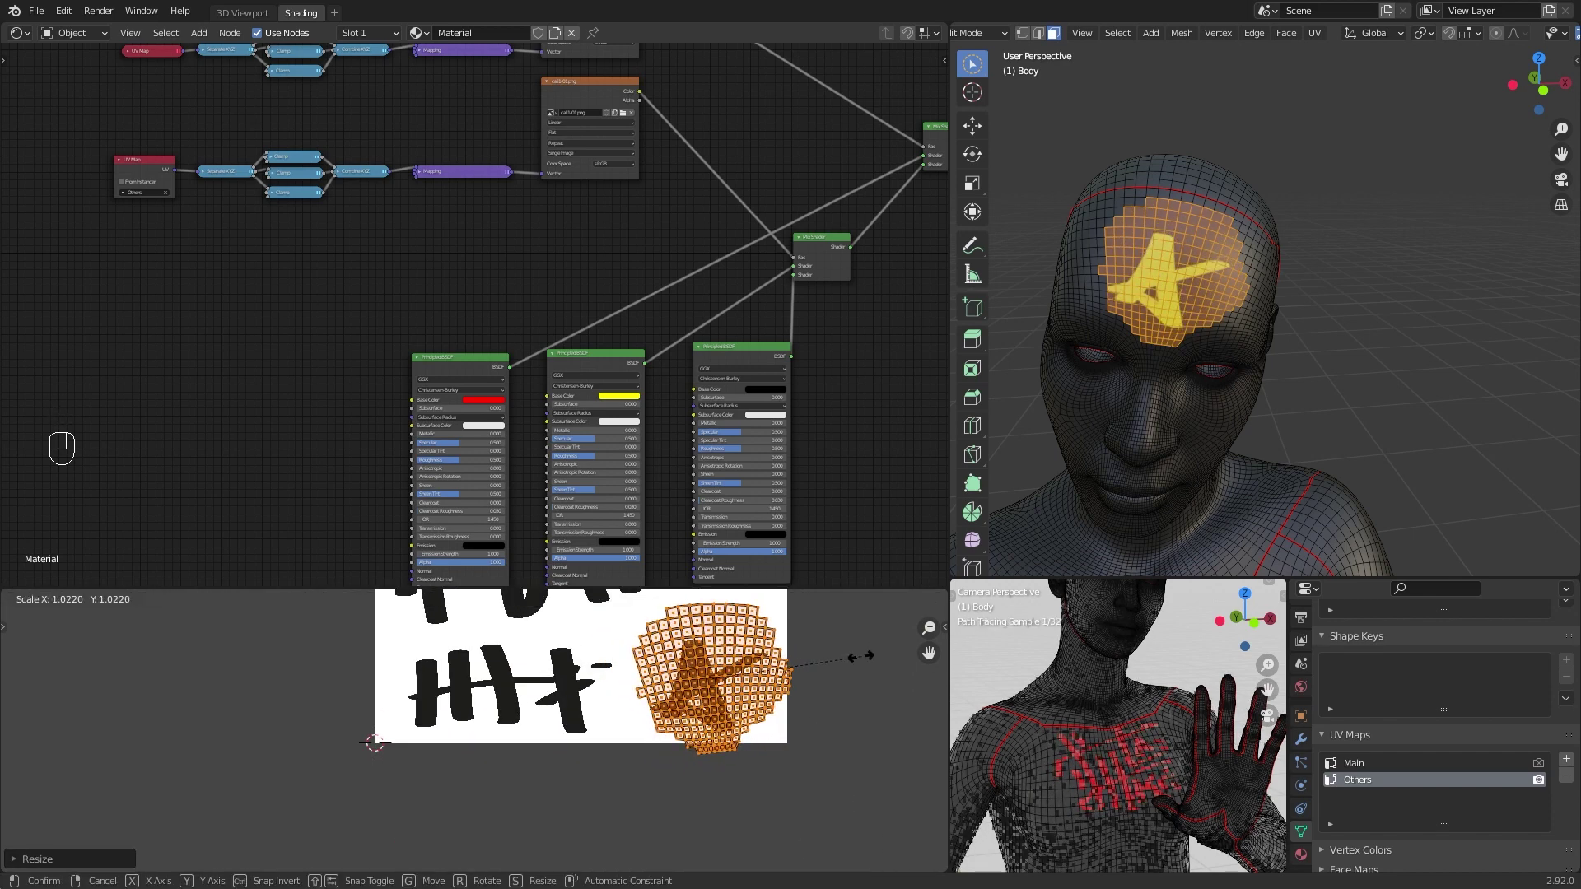
pyautogui.click(851, 653)
pyautogui.press('Tab')
# Step: Select a patch of faces on top of the body's right shoulder and unwrap it
pyautogui.scroll(-8, 1337, 357)
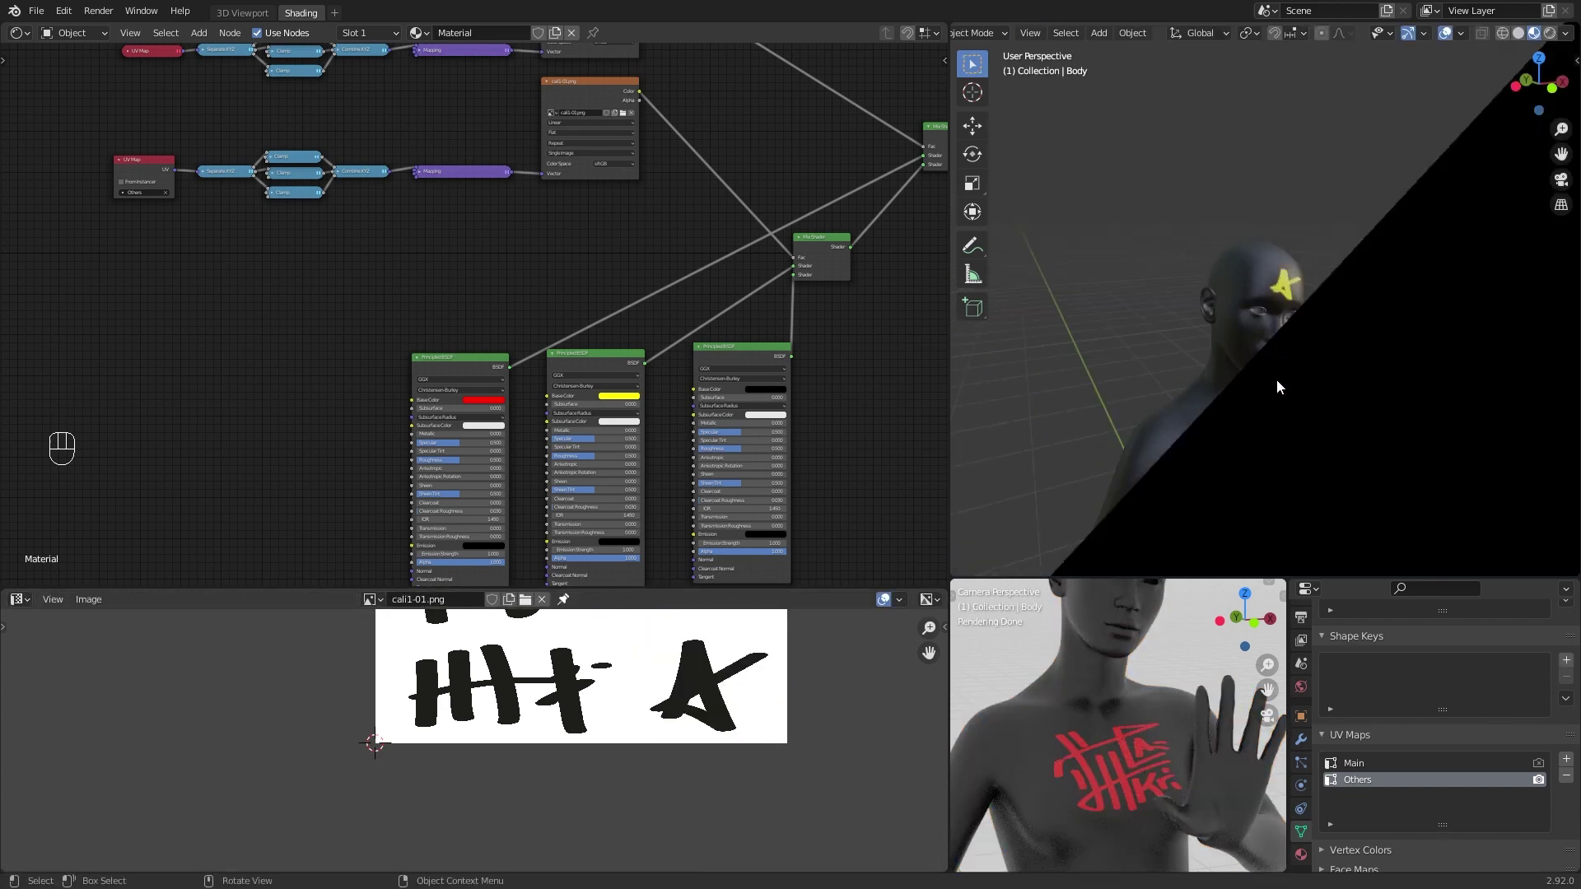
pyautogui.scroll(5, 1224, 363)
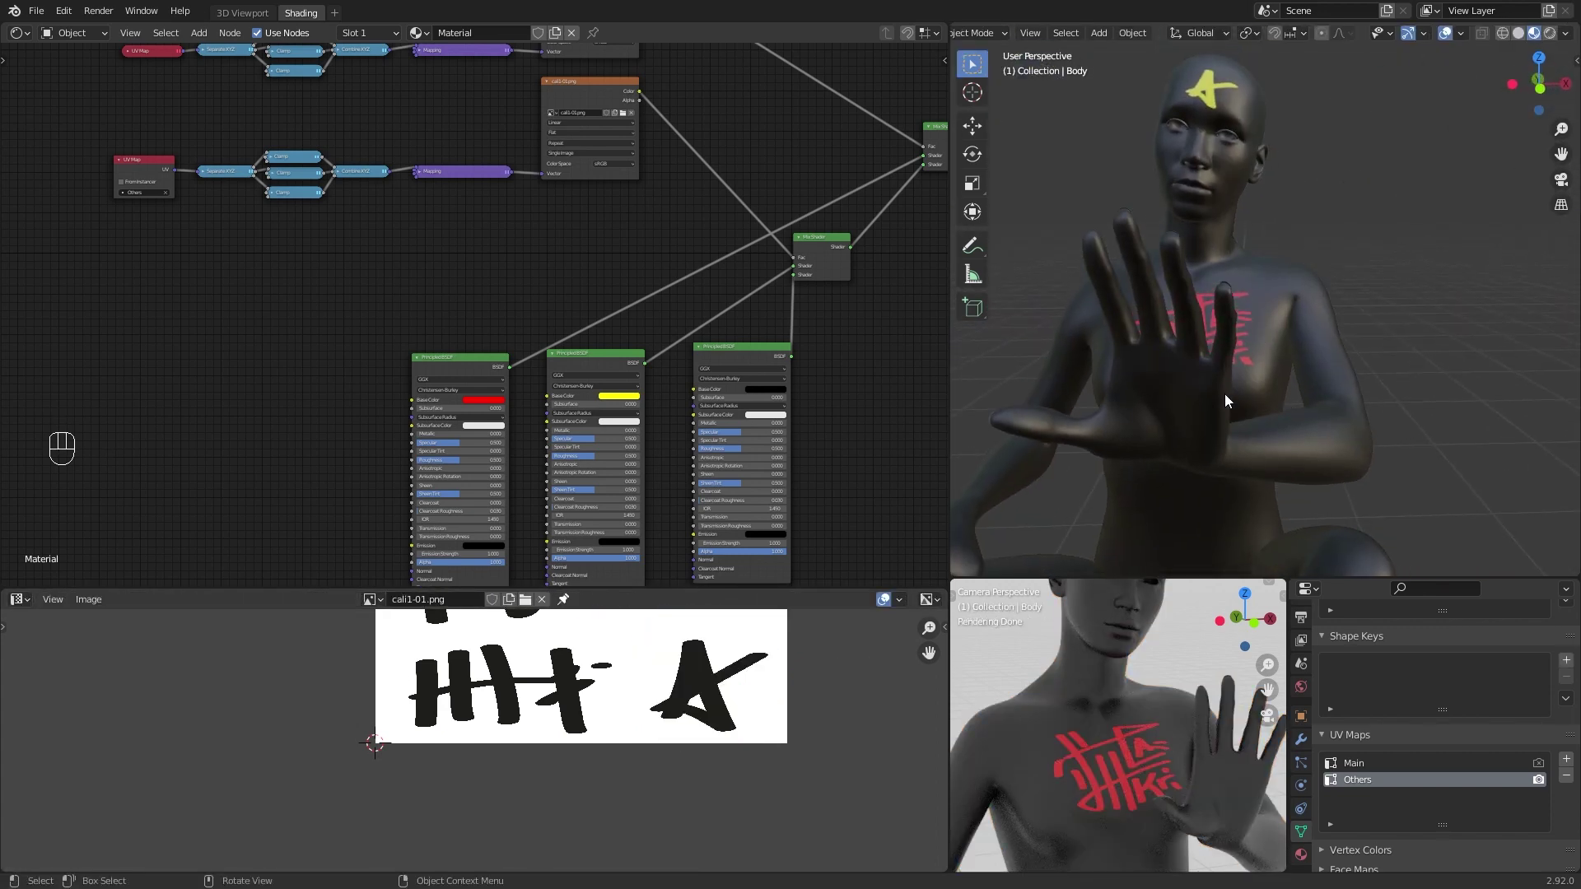
pyautogui.click(1226, 408)
pyautogui.moveTo(1226, 409); pyautogui.dragTo(1309, 431, button='middle')
pyautogui.press('Tab')
pyautogui.scroll(5, 1174, 375)
pyautogui.moveTo(1173, 376); pyautogui.dragTo(1153, 453)
pyautogui.press('u')
# Step: Scale and move the right shoulder UVs over the crossed vertical strokes in the bottom row of cali1-01.png
pyautogui.press('a')
pyautogui.press('s')
pyautogui.press('g')
pyautogui.press('g')
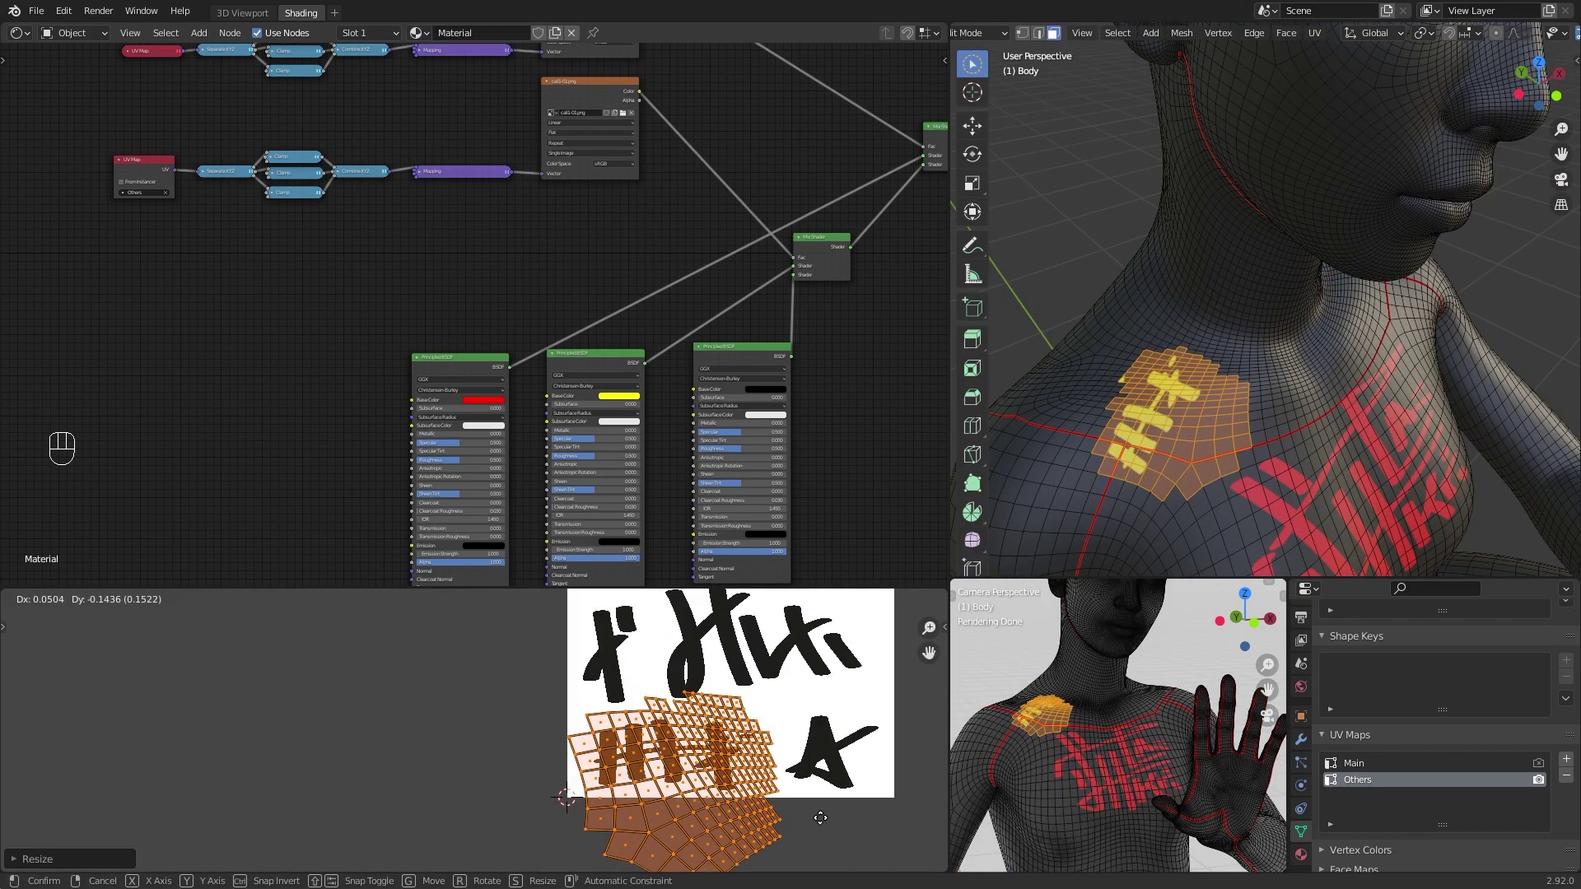
pyautogui.click(821, 814)
pyautogui.scroll(4, 724, 657)
pyautogui.press('a')
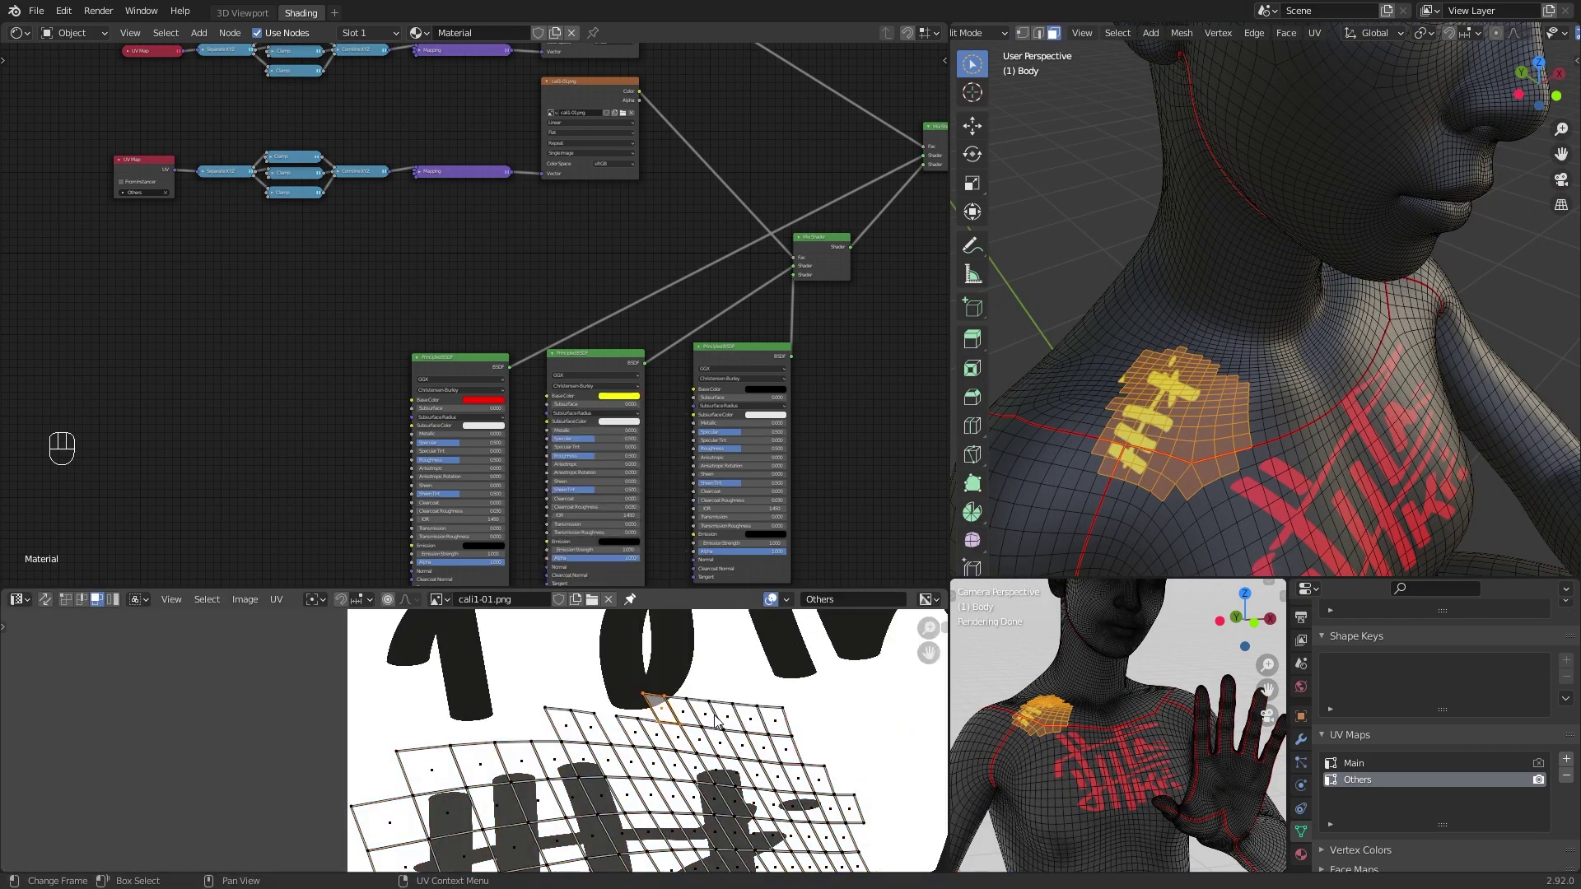
pyautogui.scroll(-4, 661, 709)
pyautogui.press('Tab')
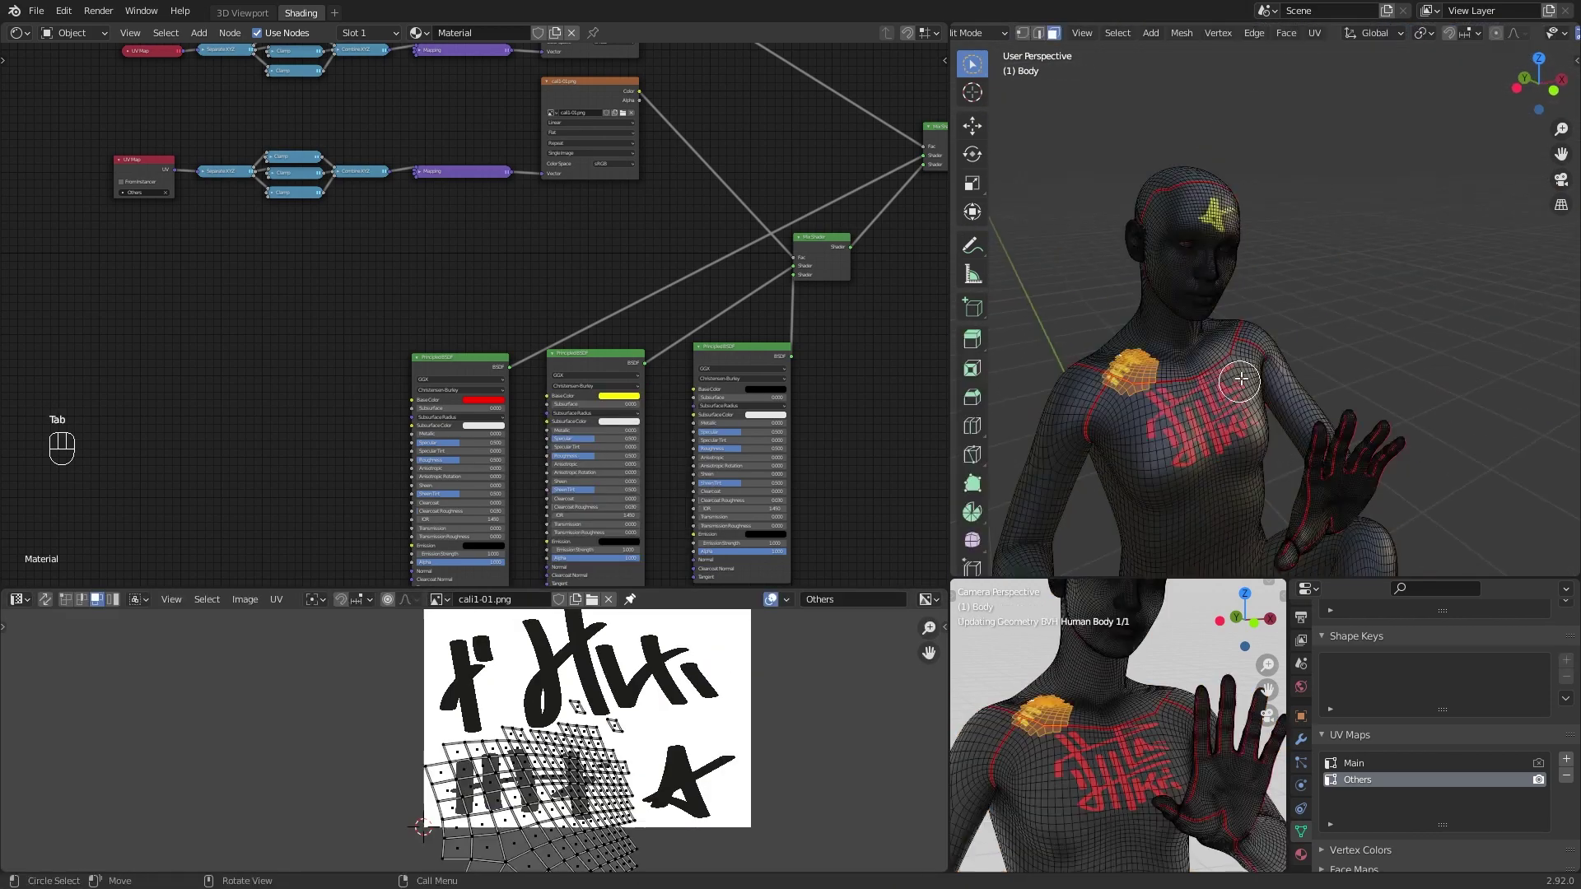
# Step: Unwrap a patch of faces on the left shoulder and fit its UVs over the last top-row mark of cali1-01.png
pyautogui.scroll(5, 1241, 378)
pyautogui.moveTo(1241, 379); pyautogui.dragTo(1273, 385)
pyautogui.press('u')
pyautogui.press('s')
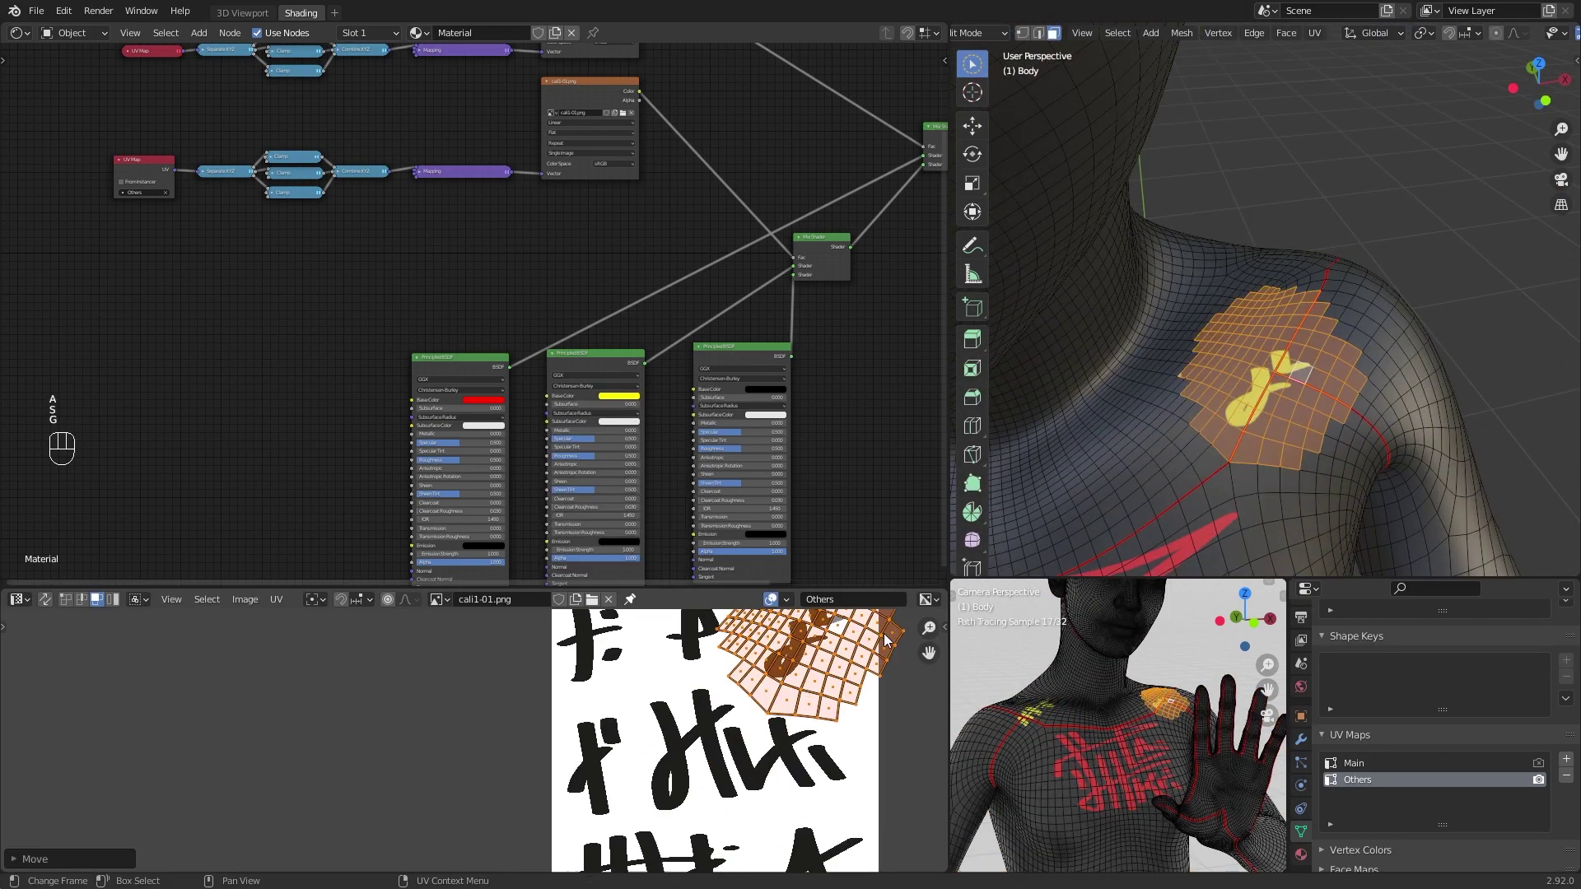
pyautogui.press('Tab')
# Step: Unwrap a patch of faces on the abdomen and fit its UVs over the middle top-row mark of cali1-01.png
pyautogui.scroll(-5, 1419, 333)
pyautogui.press('Tab')
pyautogui.moveTo(1420, 333); pyautogui.dragTo(1243, 387, button='middle')
pyautogui.moveTo(1210, 379); pyautogui.dragTo(1226, 486)
pyautogui.press('u')
pyautogui.press('a')
pyautogui.press('s')
pyautogui.press('g')
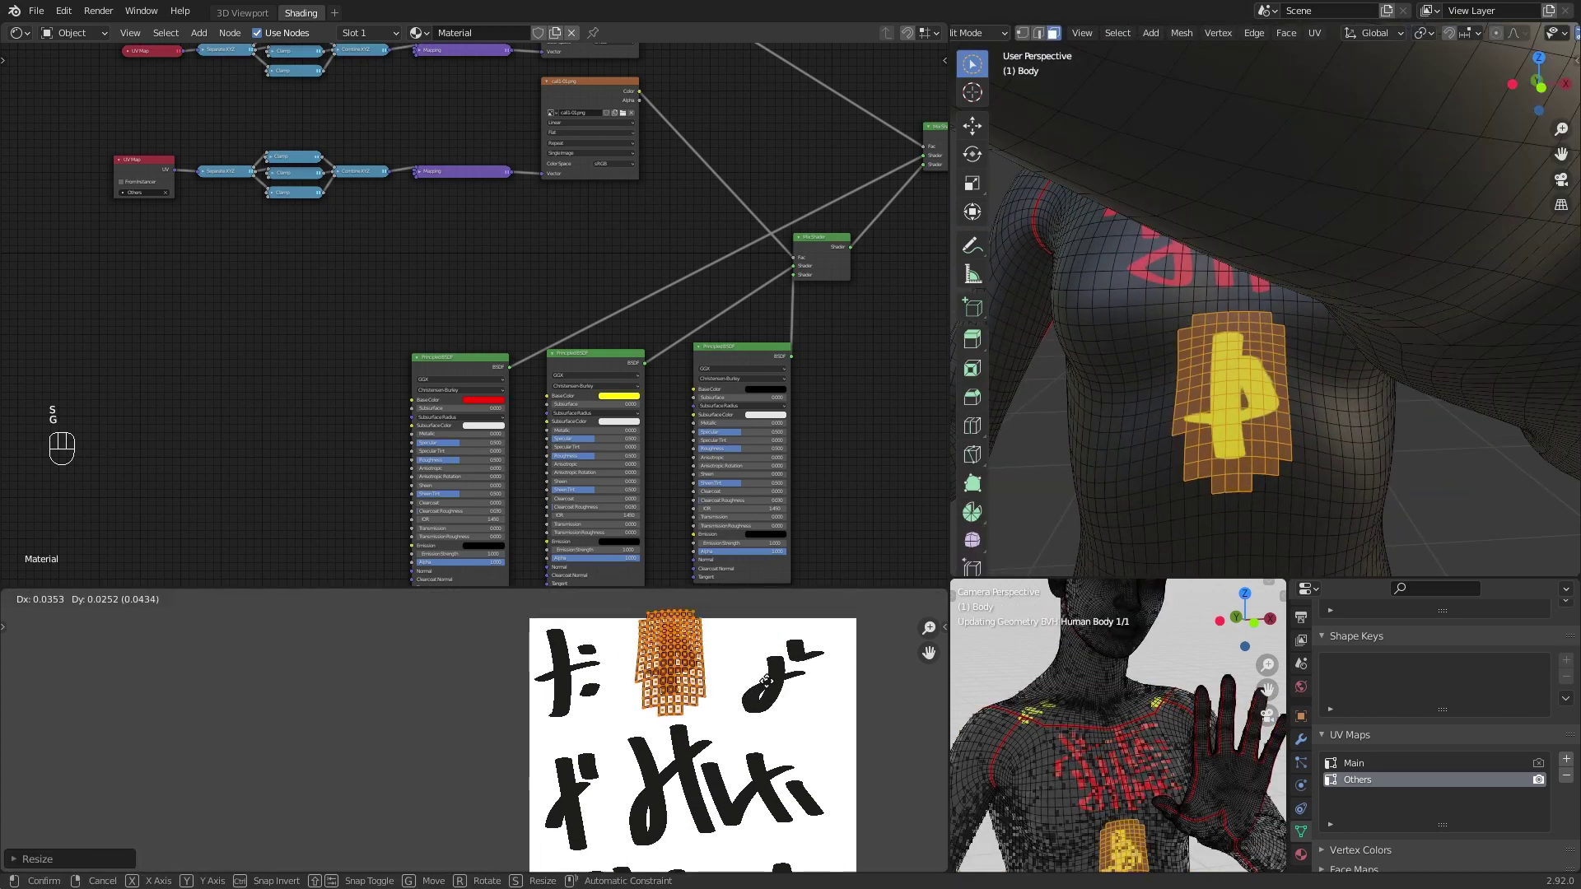
pyautogui.press('Tab')
# Step: Unwrap a patch of faces on the right side of the neck and fit its UVs over a mark of cali1-01.png
pyautogui.press('Tab')
pyautogui.moveTo(1202, 296); pyautogui.dragTo(1217, 406)
pyautogui.press('u')
pyautogui.press('a')
pyautogui.press('g')
pyautogui.press('s')
pyautogui.press('Tab')
# Step: Unwrap a patch of faces on the left side of the neck and move its UVs onto a mark of cali1-01.png
pyautogui.press('Tab')
pyautogui.moveTo(1217, 405); pyautogui.dragTo(1210, 387, button='middle')
pyautogui.moveTo(1211, 387); pyautogui.dragTo(1217, 475)
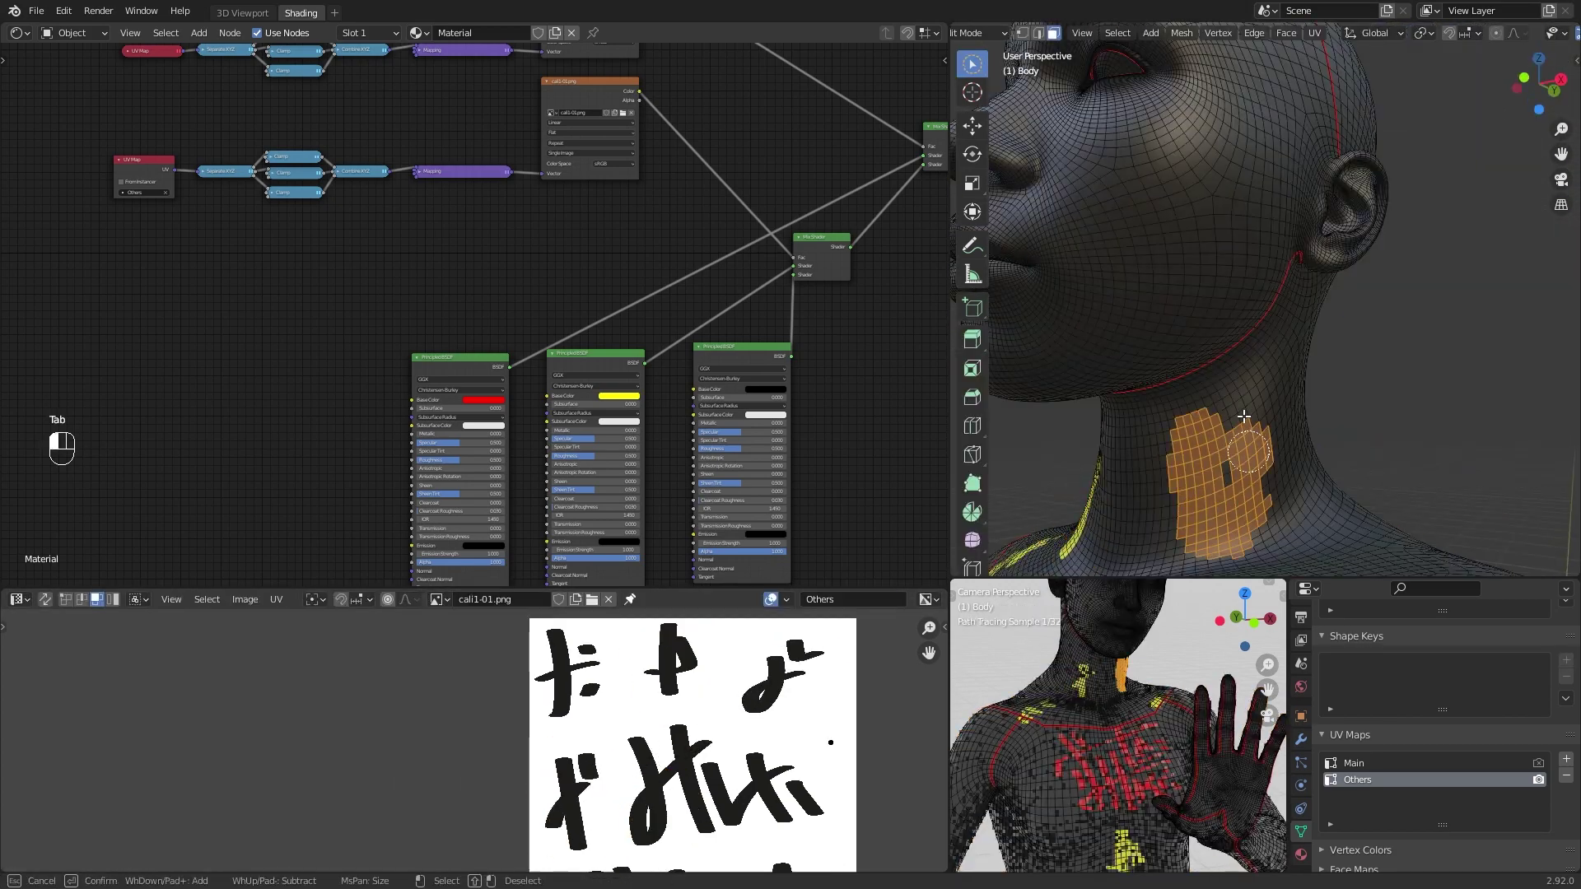
pyautogui.press('u')
pyautogui.moveTo(1217, 476); pyautogui.dragTo(1334, 510, button='middle')
pyautogui.press('u')
pyautogui.press('a')
pyautogui.press('g')
pyautogui.click(621, 662)
pyautogui.press('Tab')
# Step: Rotate and scale the right upper arm's UVs to fit the central lettering of cali1-01.png
pyautogui.scroll(-4, 1235, 461)
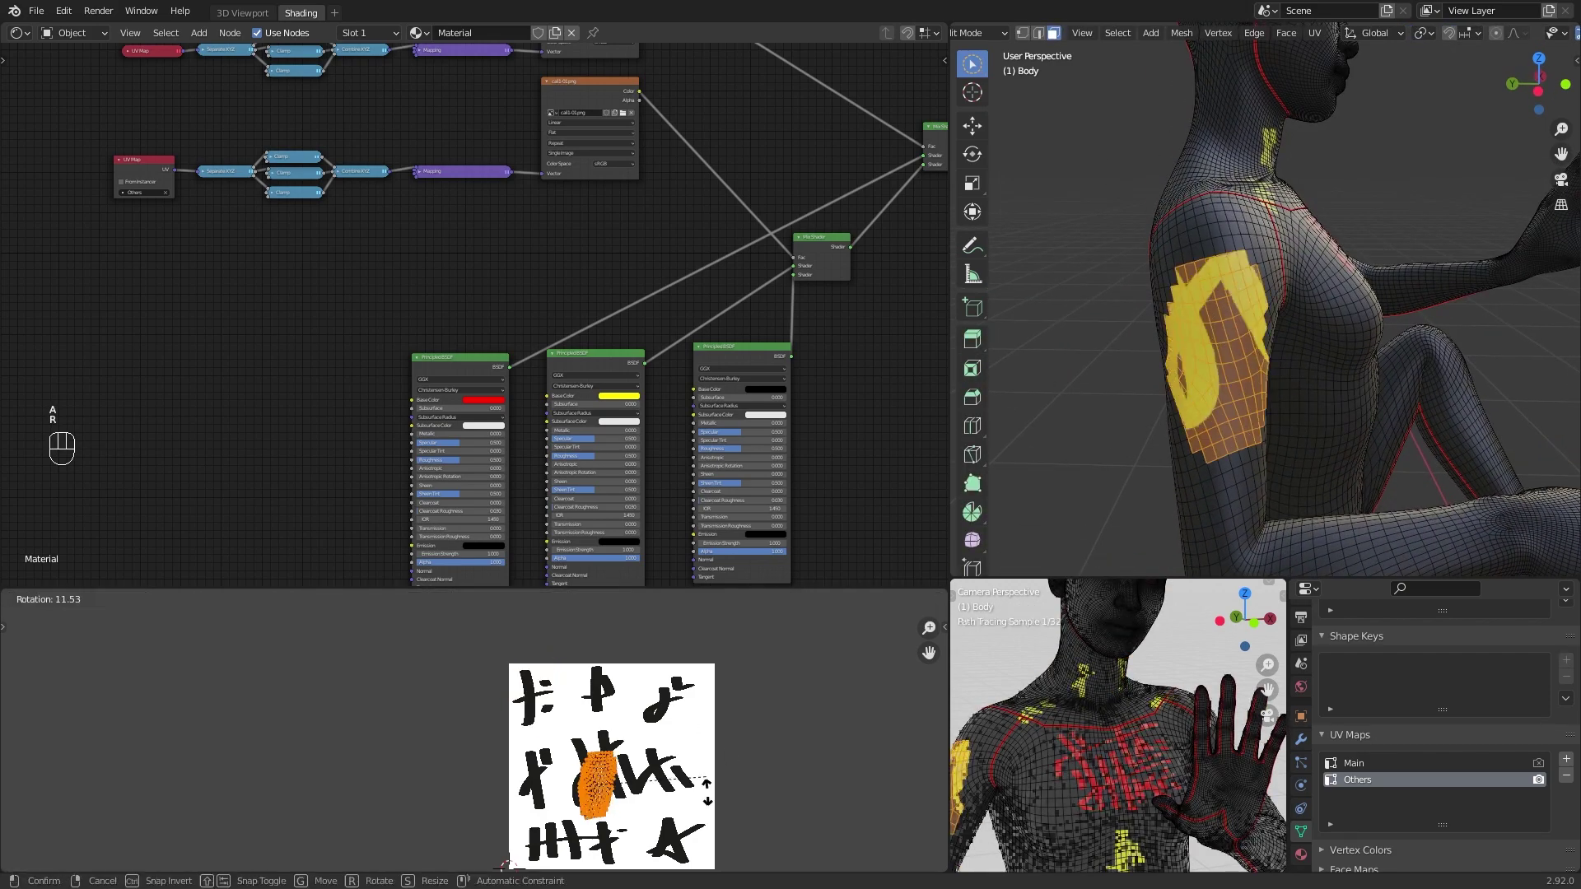
pyautogui.press('s')
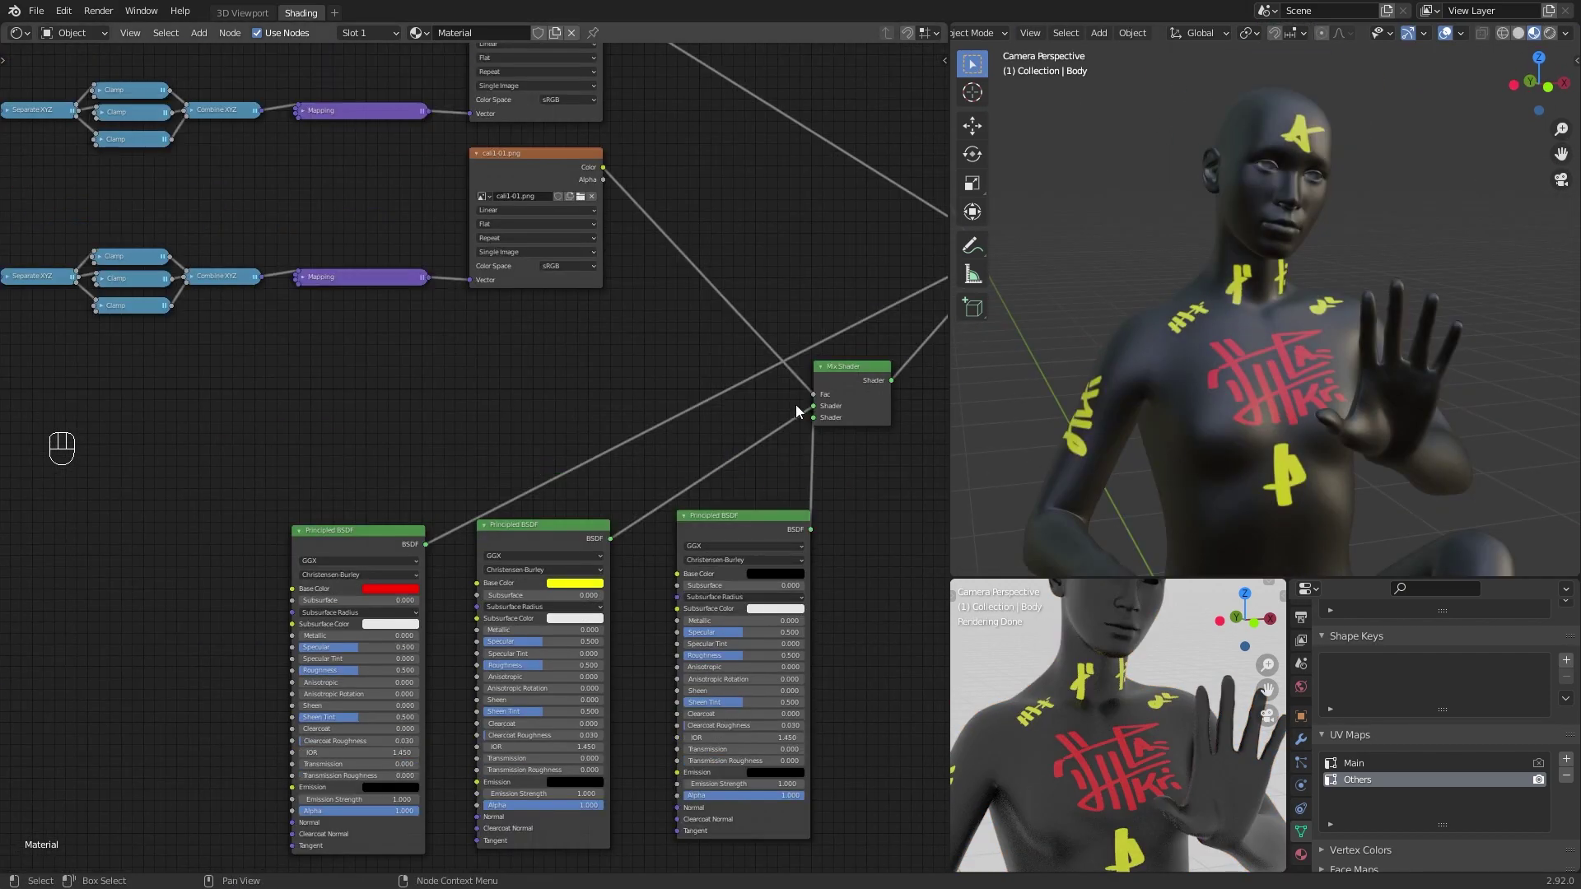
# Step: Delete the yellow Principled BSDF and link the red one to the first Shader input of the lower Mix Shader
pyautogui.scroll(-3, 796, 409)
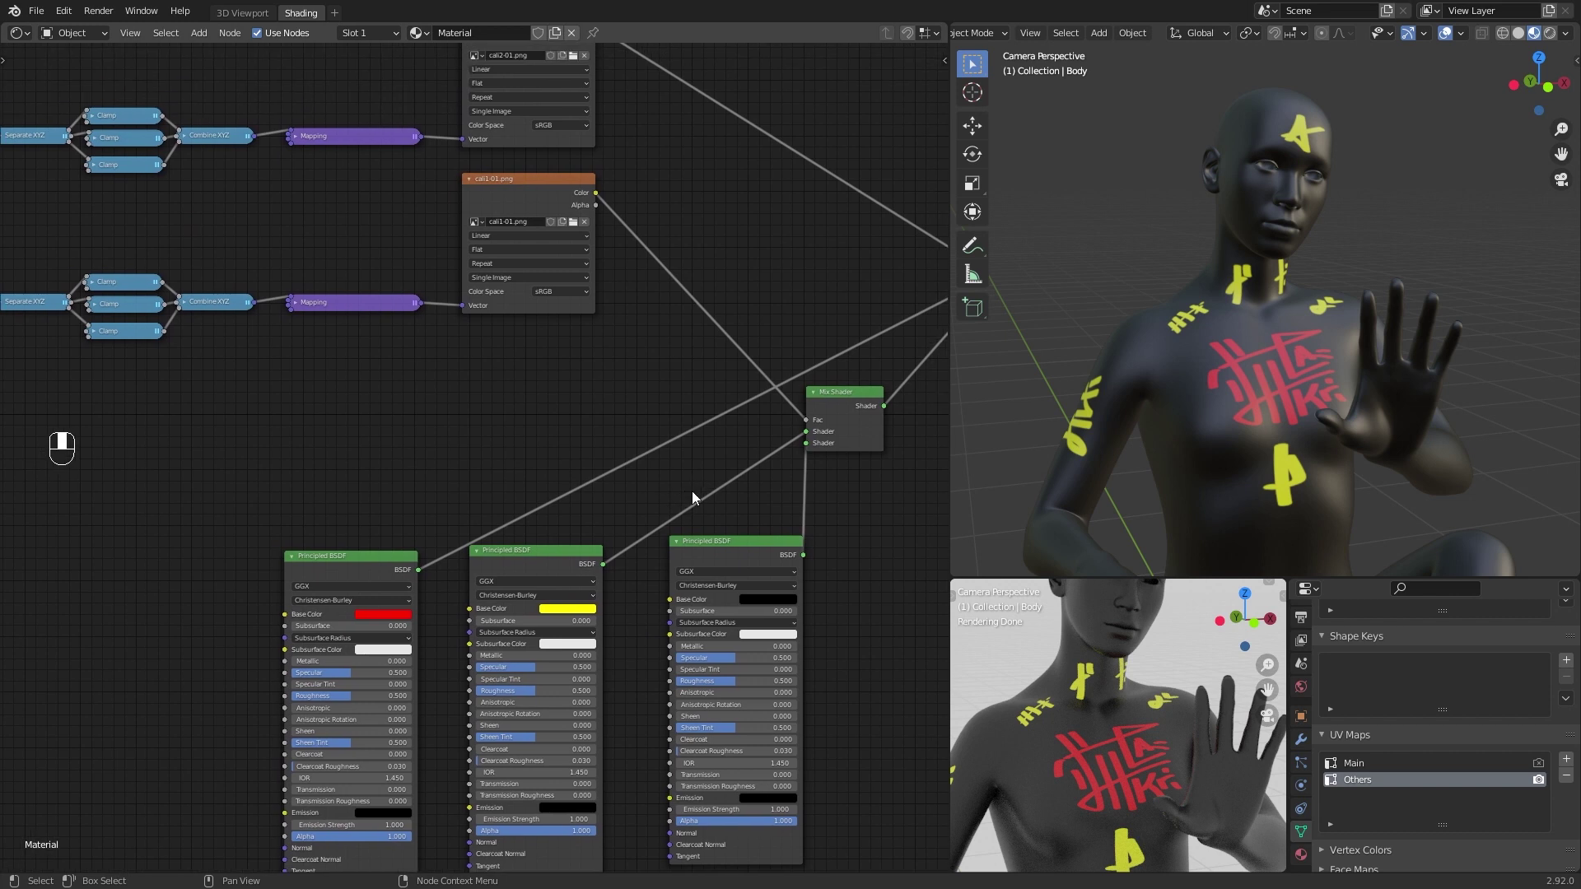
pyautogui.scroll(-2, 757, 467)
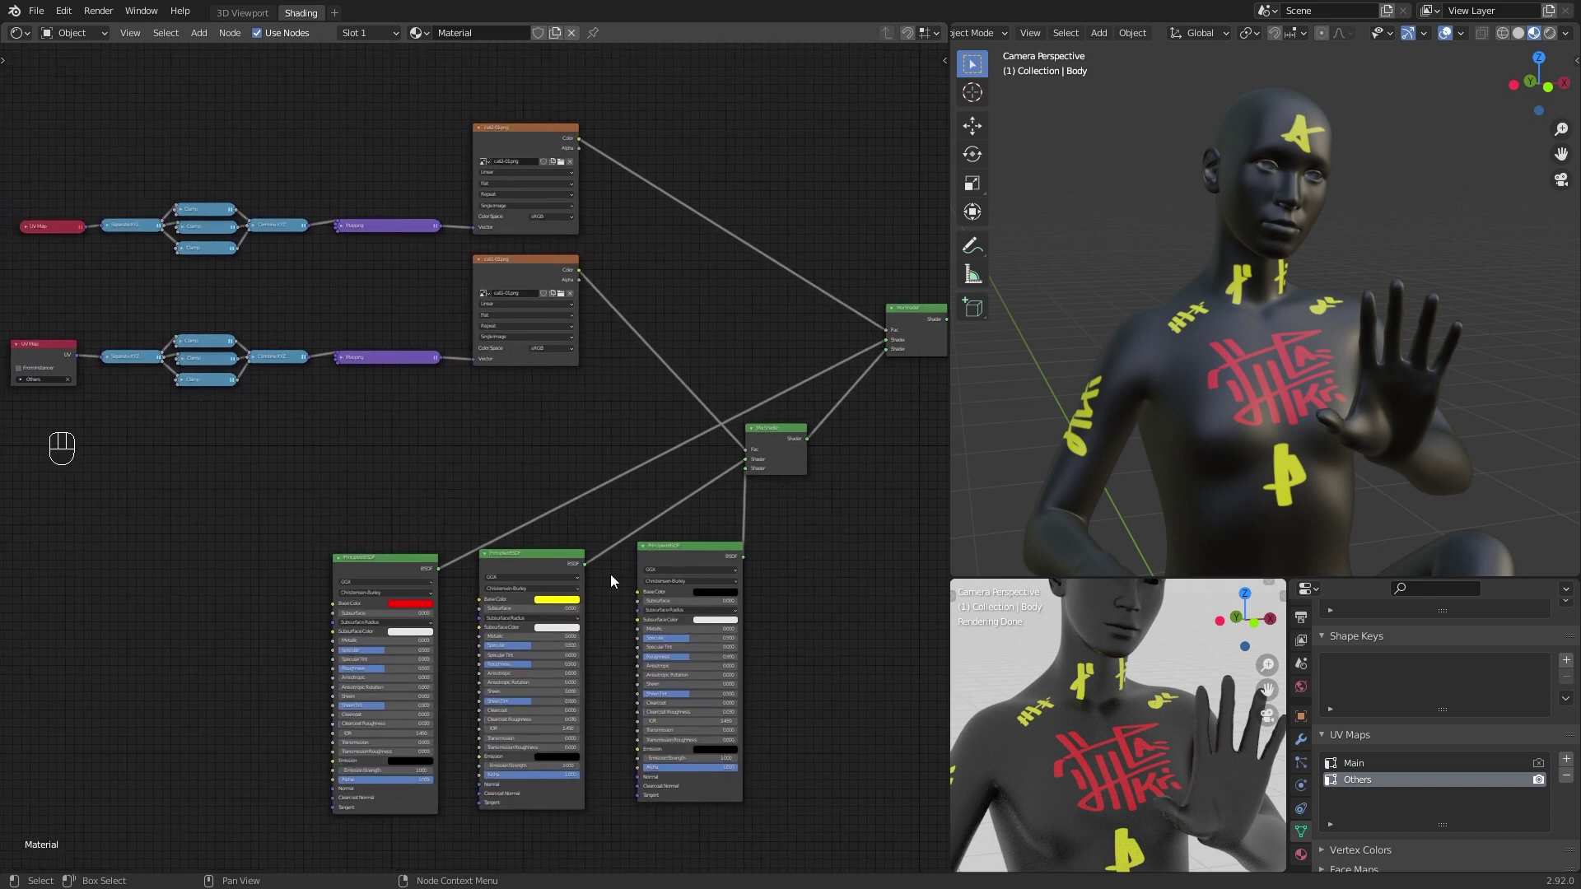
pyautogui.click(542, 566)
pyautogui.press('Delete')
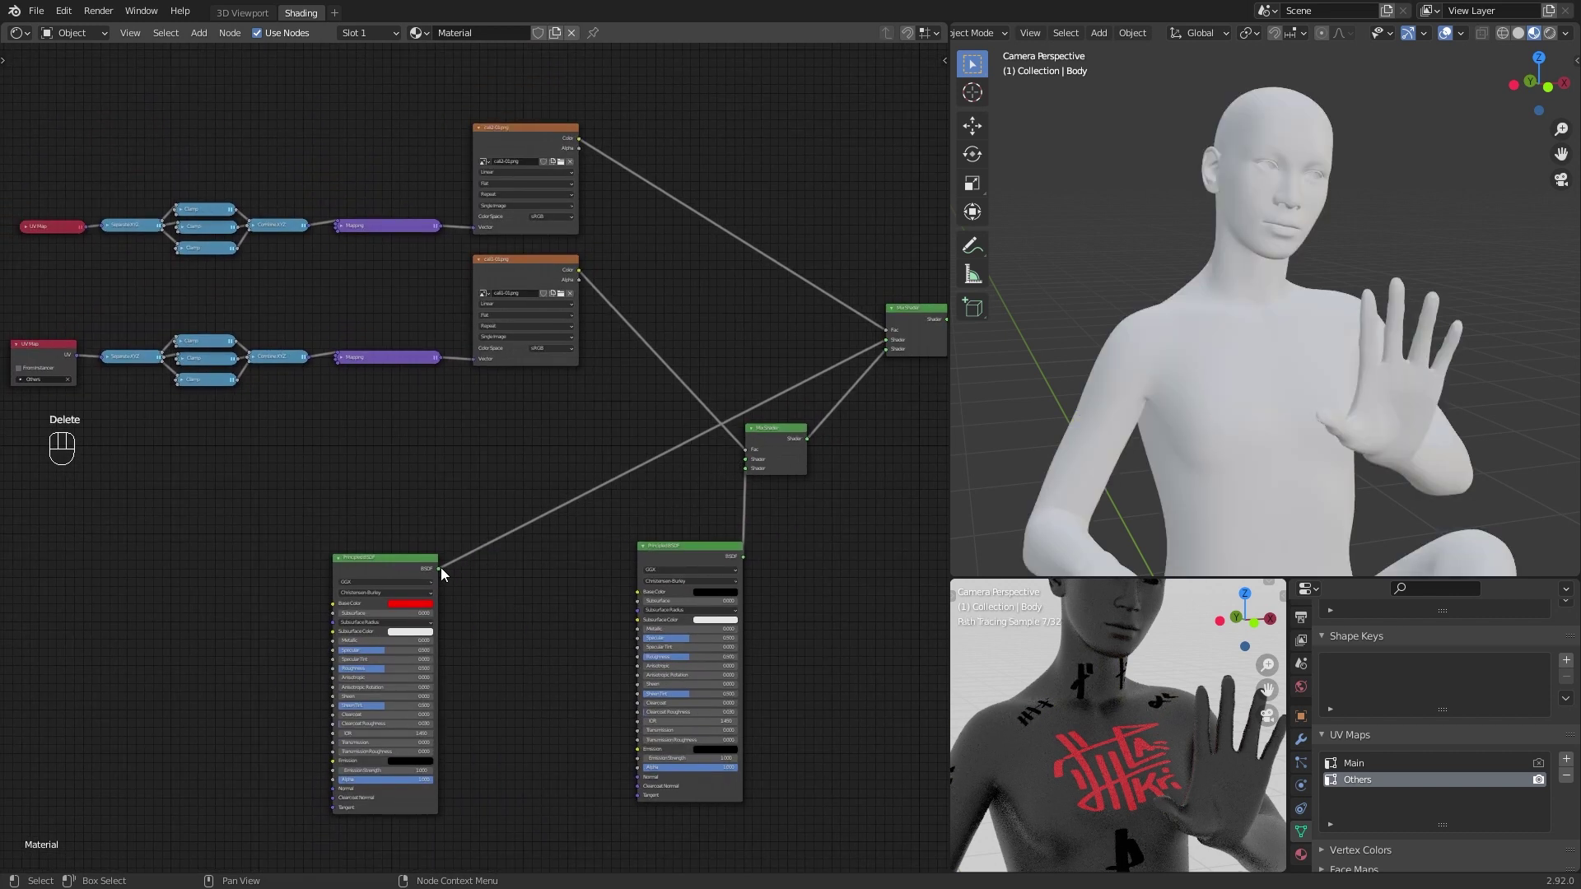
pyautogui.moveTo(438, 568); pyautogui.dragTo(747, 461)
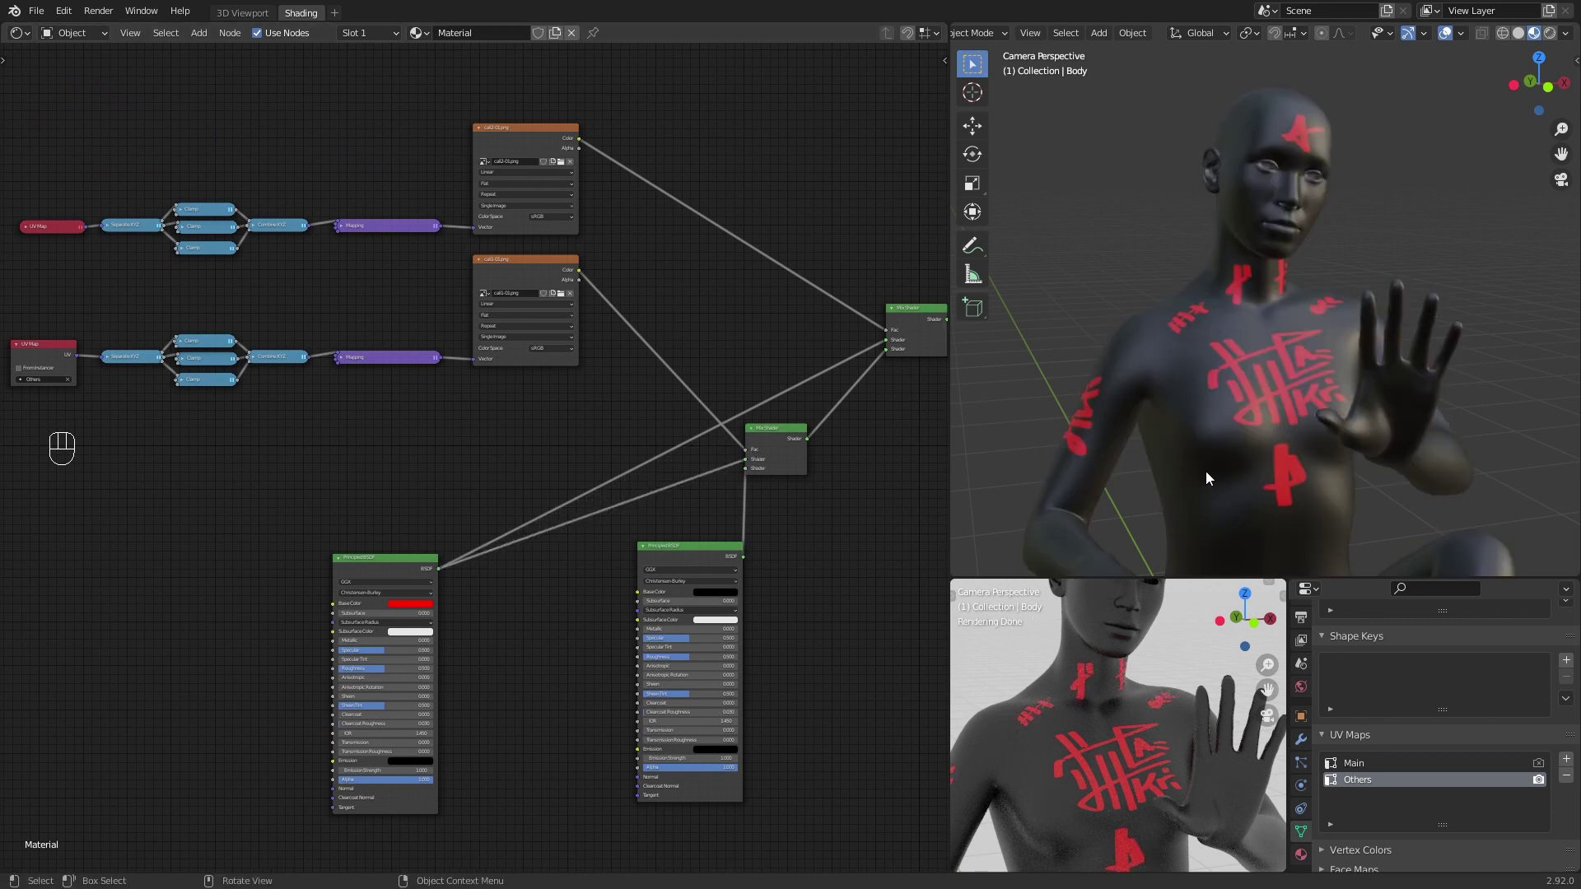
pyautogui.moveTo(1184, 466)
pyautogui.mouseDown(button='middle')
pyautogui.moveTo(1247, 482)
pyautogui.moveTo(1179, 457)
pyautogui.mouseUp(button='middle')
pyautogui.press('KP_0')
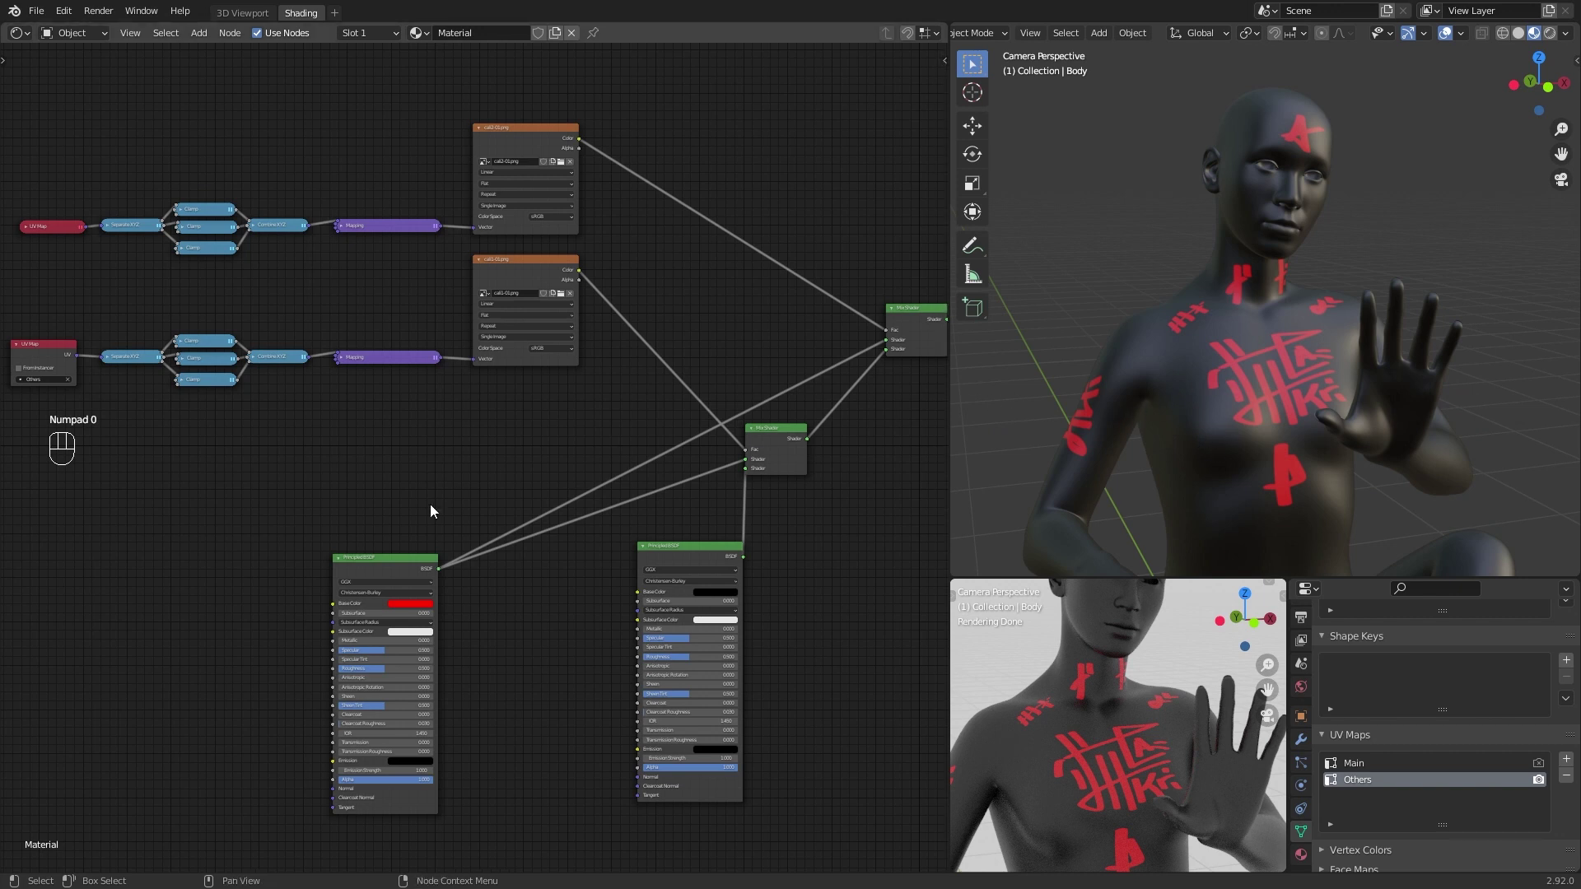
# Step: Move the red Principled BSDF to directly beneath the image texture nodes
pyautogui.moveTo(407, 521); pyautogui.dragTo(672, 442, button='middle')
pyautogui.scroll(-2, 667, 447)
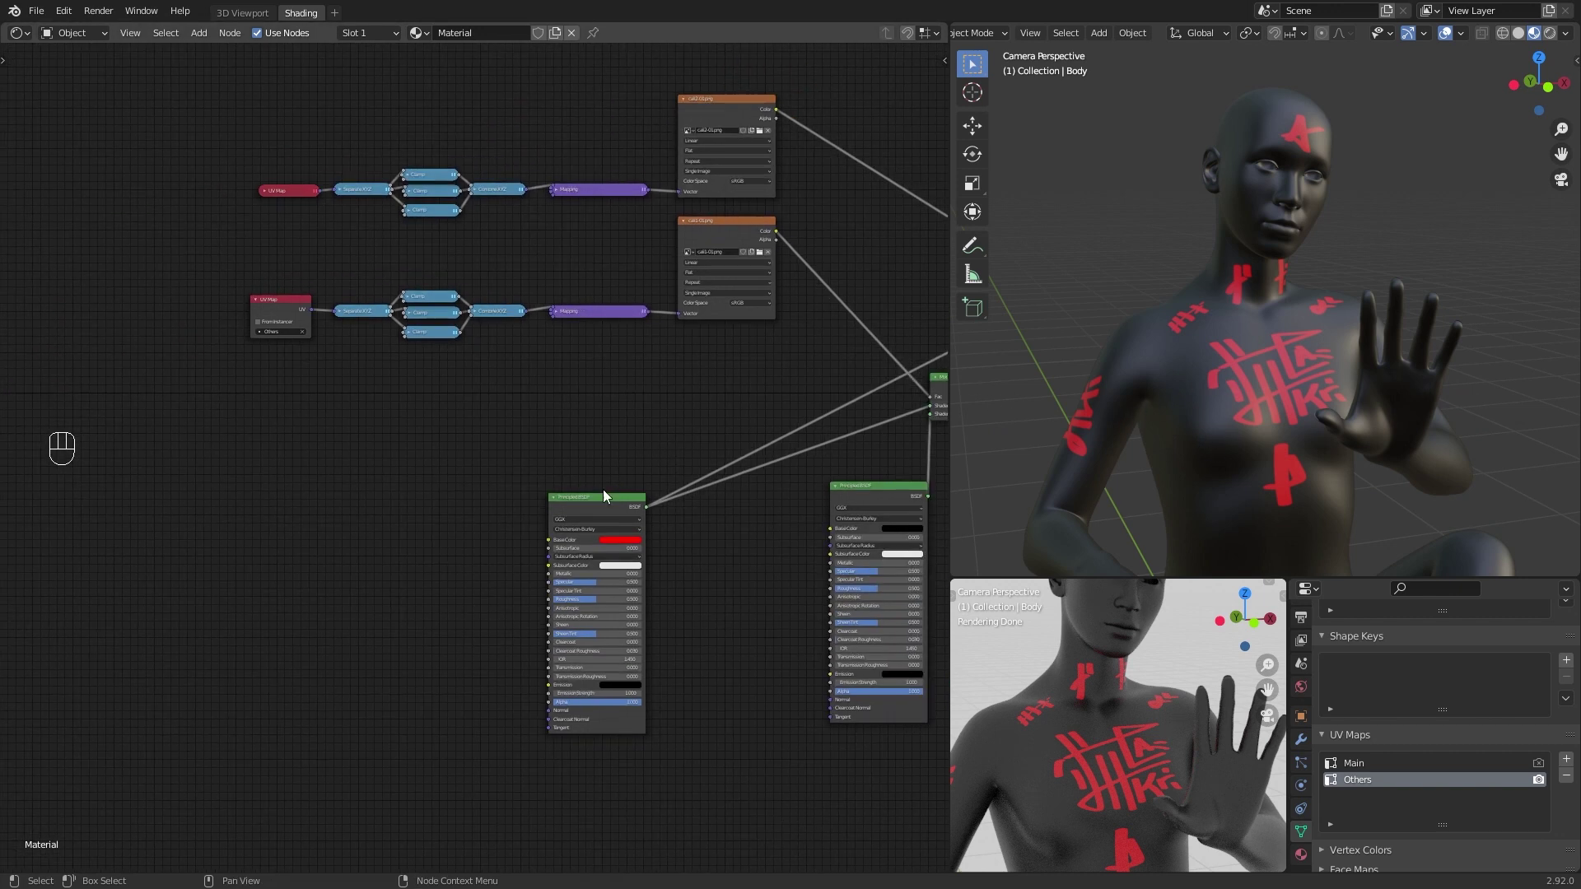
pyautogui.moveTo(594, 496); pyautogui.dragTo(720, 420)
pyautogui.hotkey('shift', 'a')
pyautogui.click(720, 423)
pyautogui.write('rgb')
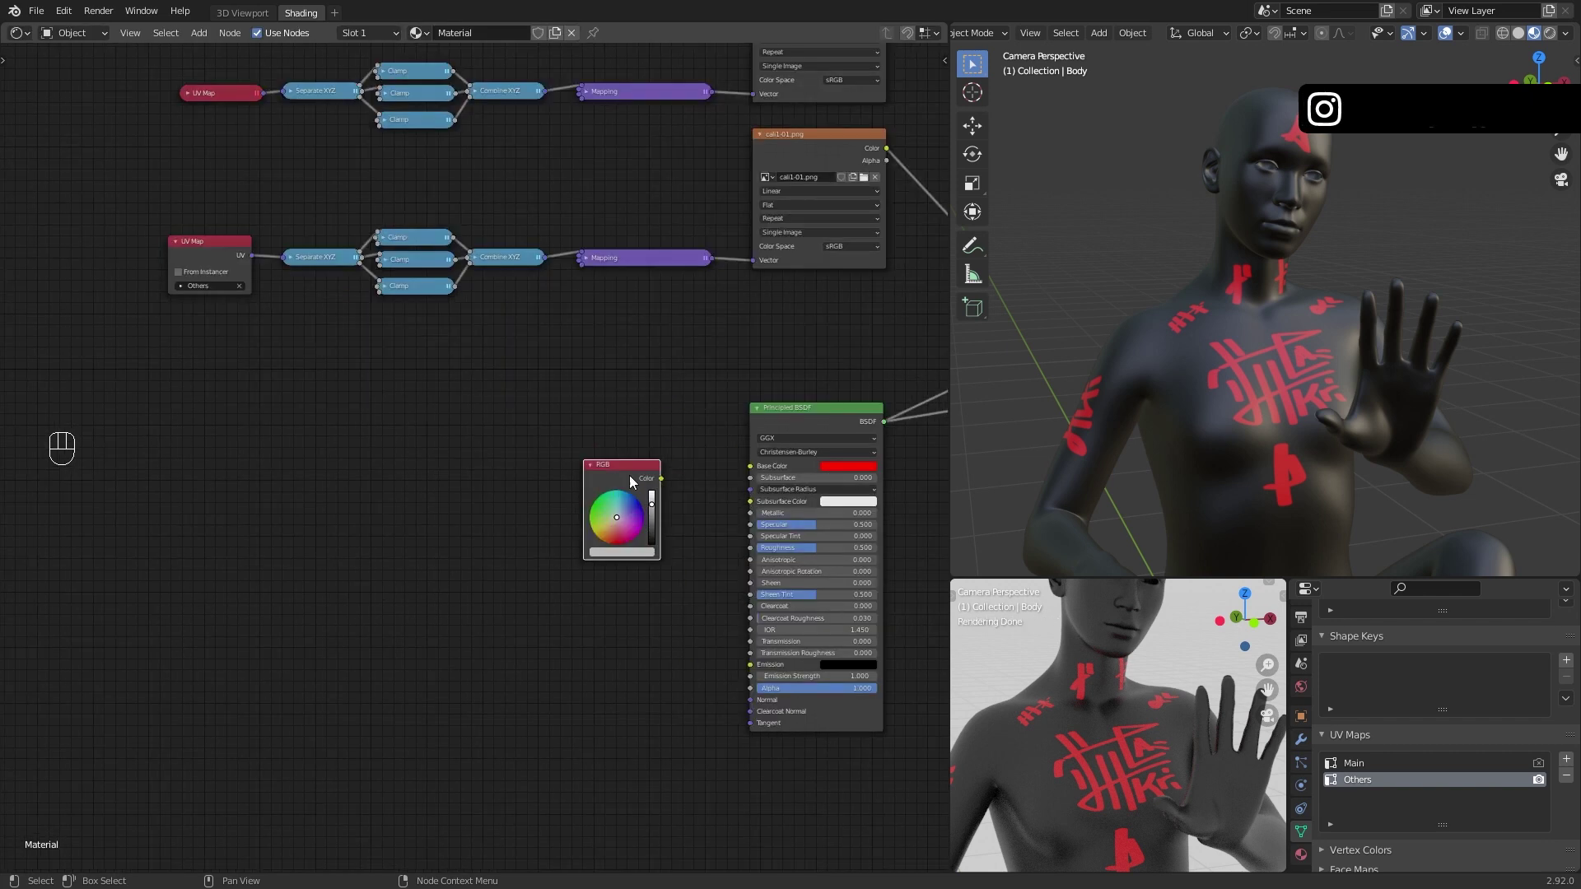
pyautogui.press('Delete')
# Step: Feed the red shader's Base Color from a new HSL ColorRamp driven by a Layer Weight node's Facing output
pyautogui.hotkey('shift', 'a')
pyautogui.click(639, 470)
pyautogui.write('color')
pyautogui.click(661, 515)
pyautogui.click(503, 469)
pyautogui.hotkey('shift', 'a')
pyautogui.write('layer')
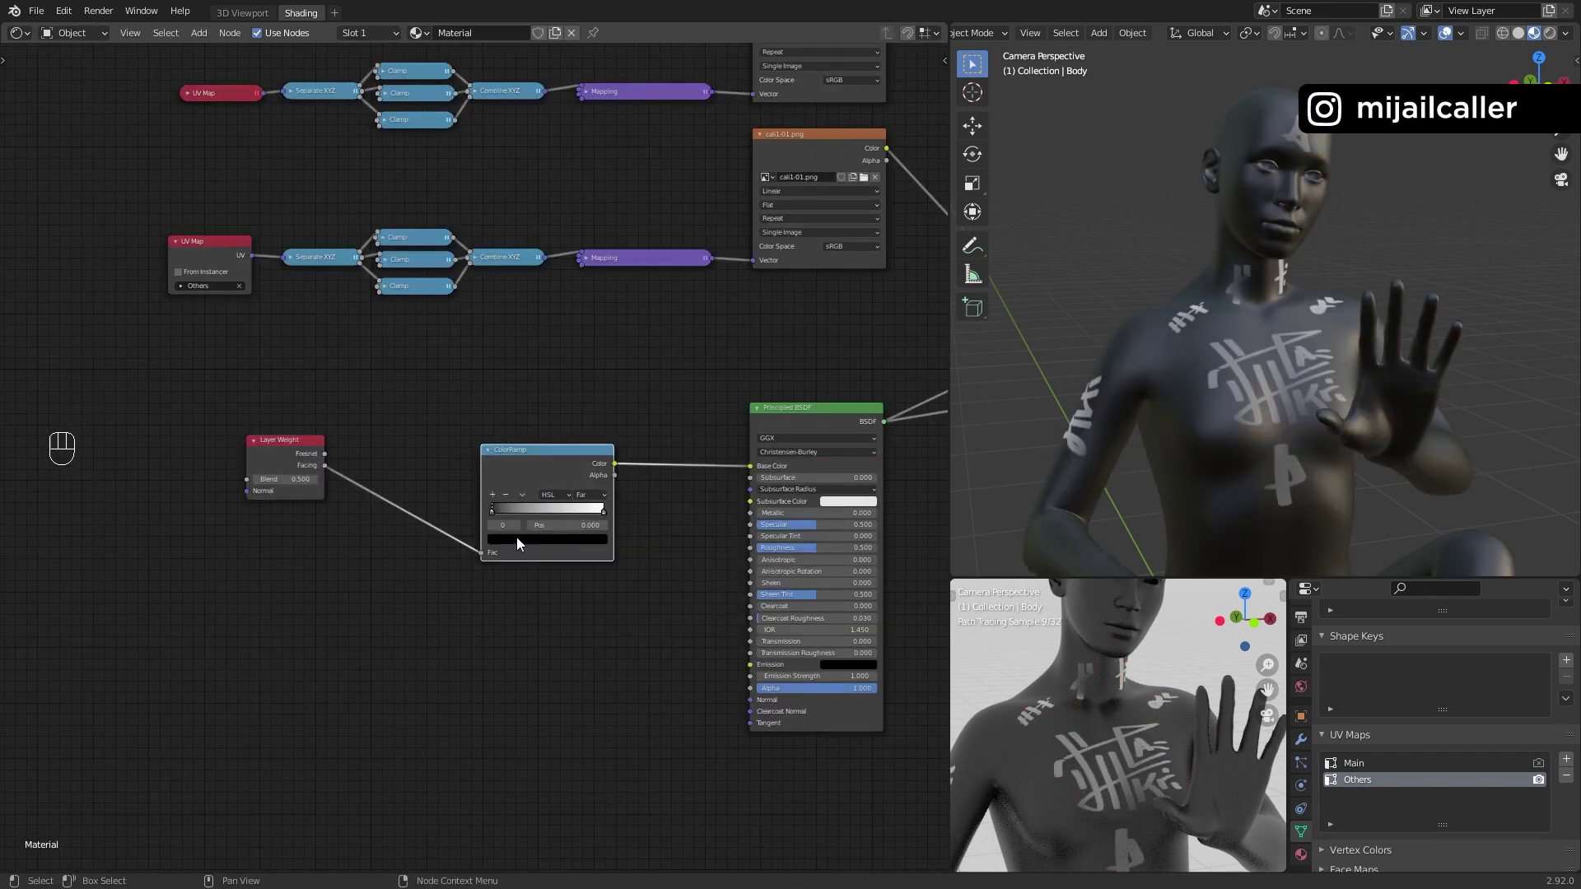
# Step: Recolor the ColorRamp as a purple-to-blue rainbow, and set the lettering shader's Metallic to 1.000 and Roughness to 0.150
pyautogui.click(517, 536)
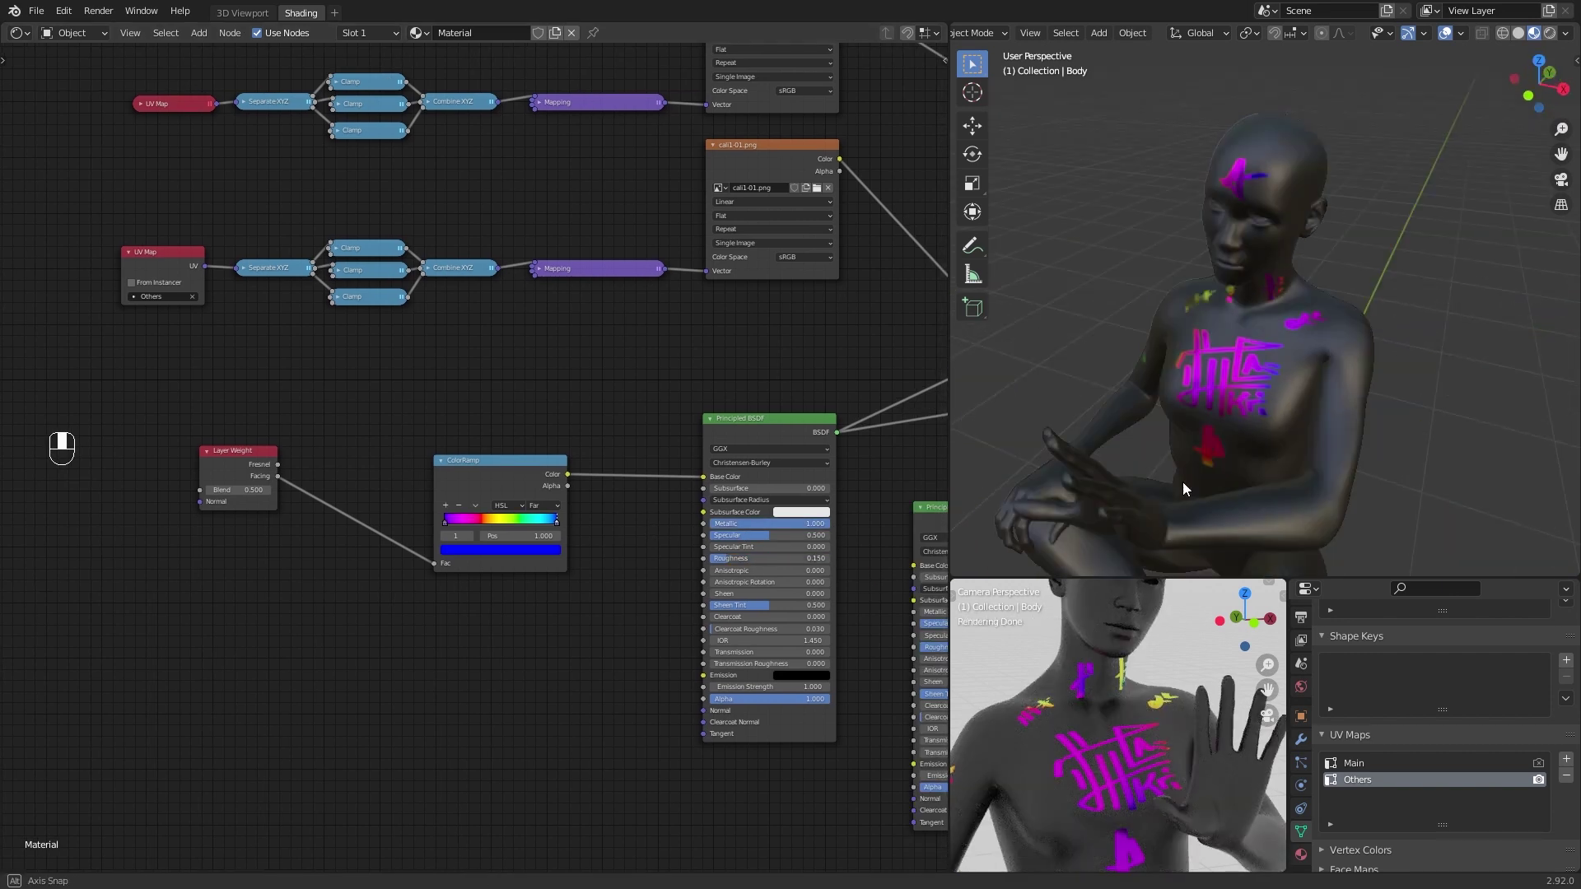
# Step: Inspect the rainbow lettering on the body from several angles and through the camera
pyautogui.moveTo(1182, 482); pyautogui.dragTo(1422, 283, button='middle')
pyautogui.scroll(-3, 1169, 289)
pyautogui.press('KP_0')
pyautogui.press('KP_0')
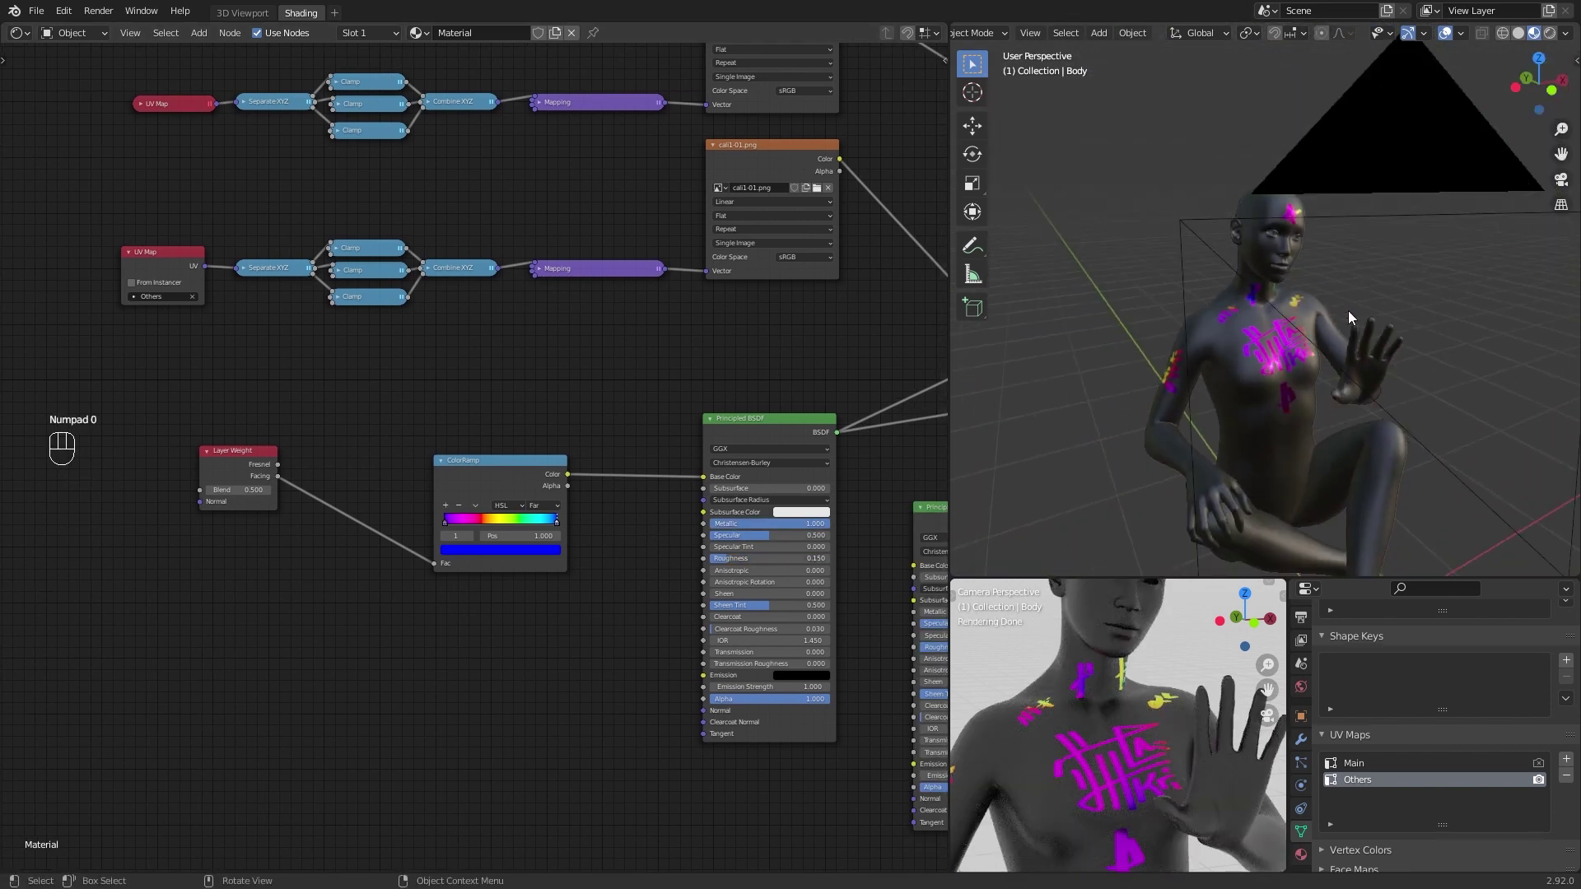
pyautogui.scroll(4, 1256, 328)
pyautogui.scroll(-4, 1252, 333)
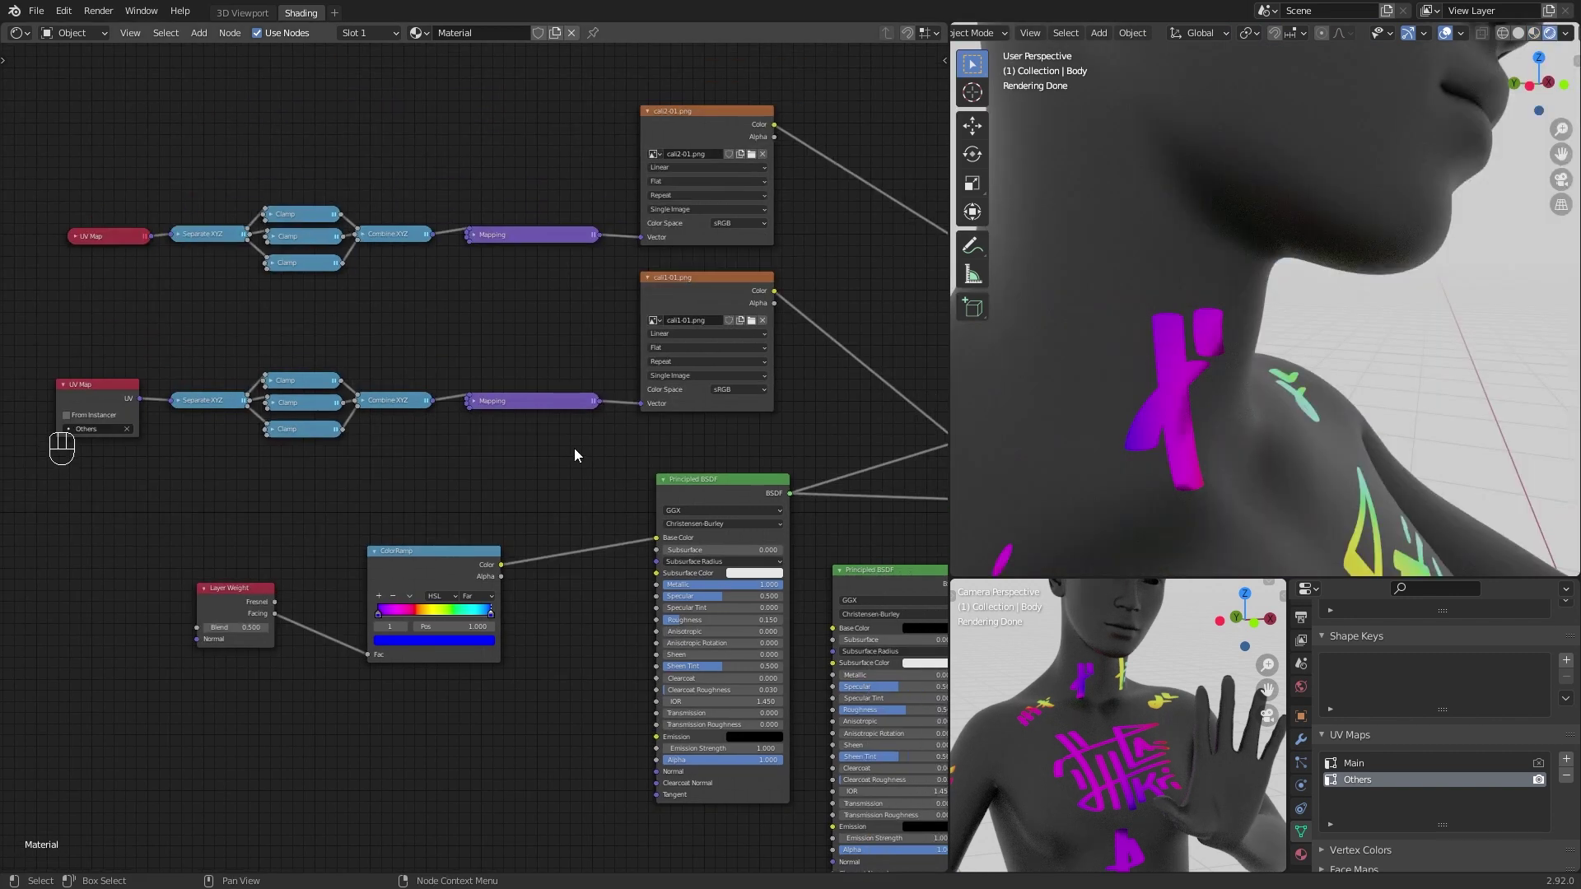
# Step: Add a Bump node and connect its Normal output to the rainbow lettering shader's Normal input
pyautogui.scroll(-2, 593, 444)
pyautogui.moveTo(611, 438); pyautogui.dragTo(693, 426, button='middle')
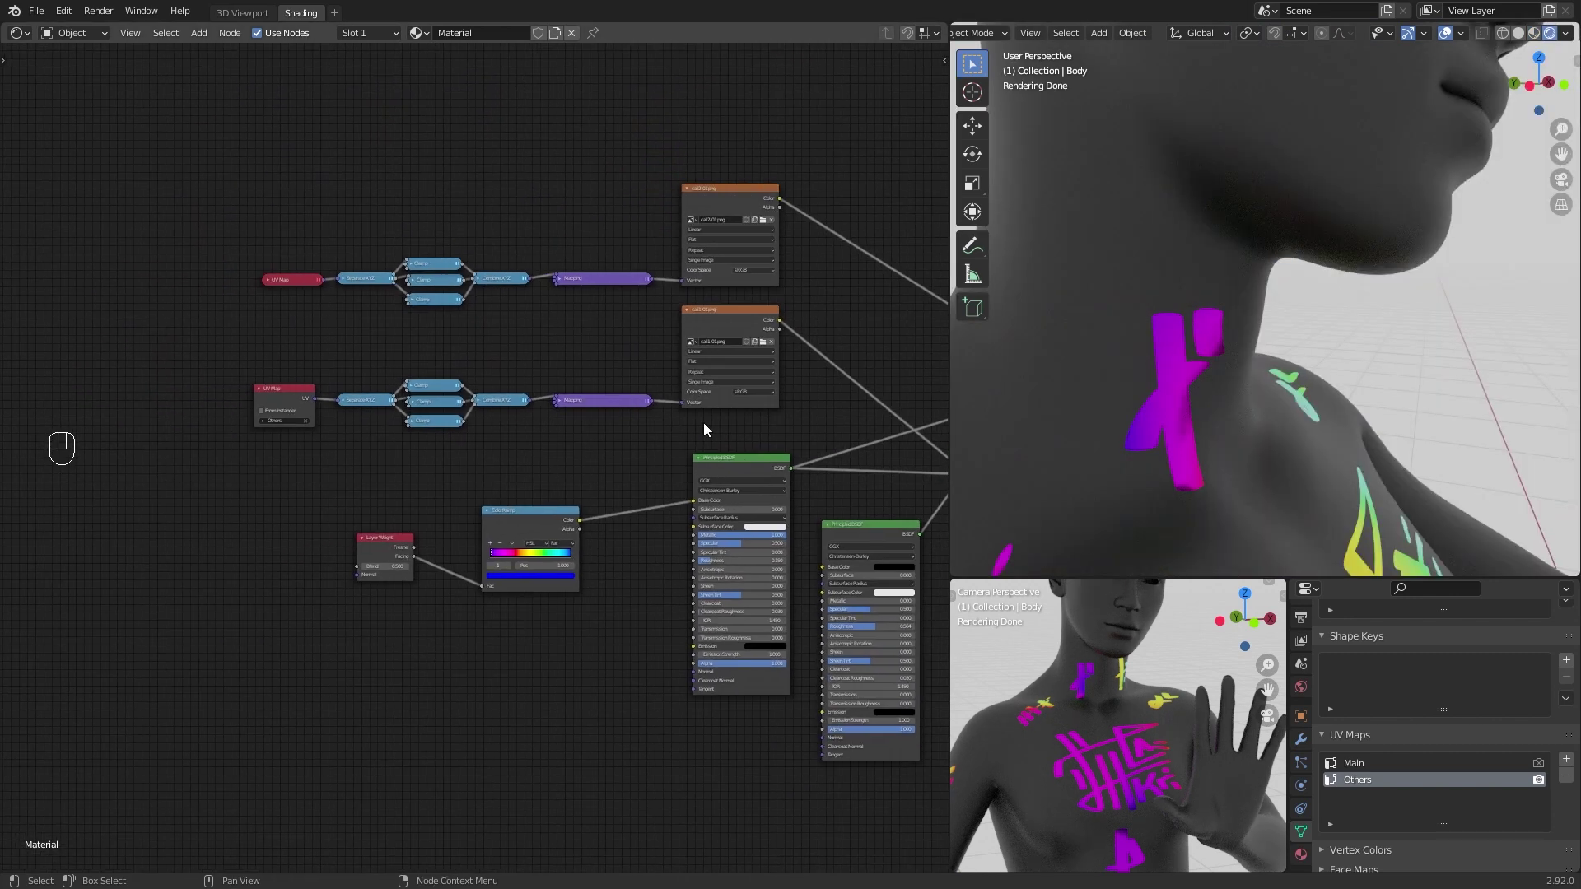
pyautogui.keyDown('shift'); pyautogui.scroll(-1, 665, 415); pyautogui.keyUp('shift')
pyautogui.hotkey('shift', 'a')
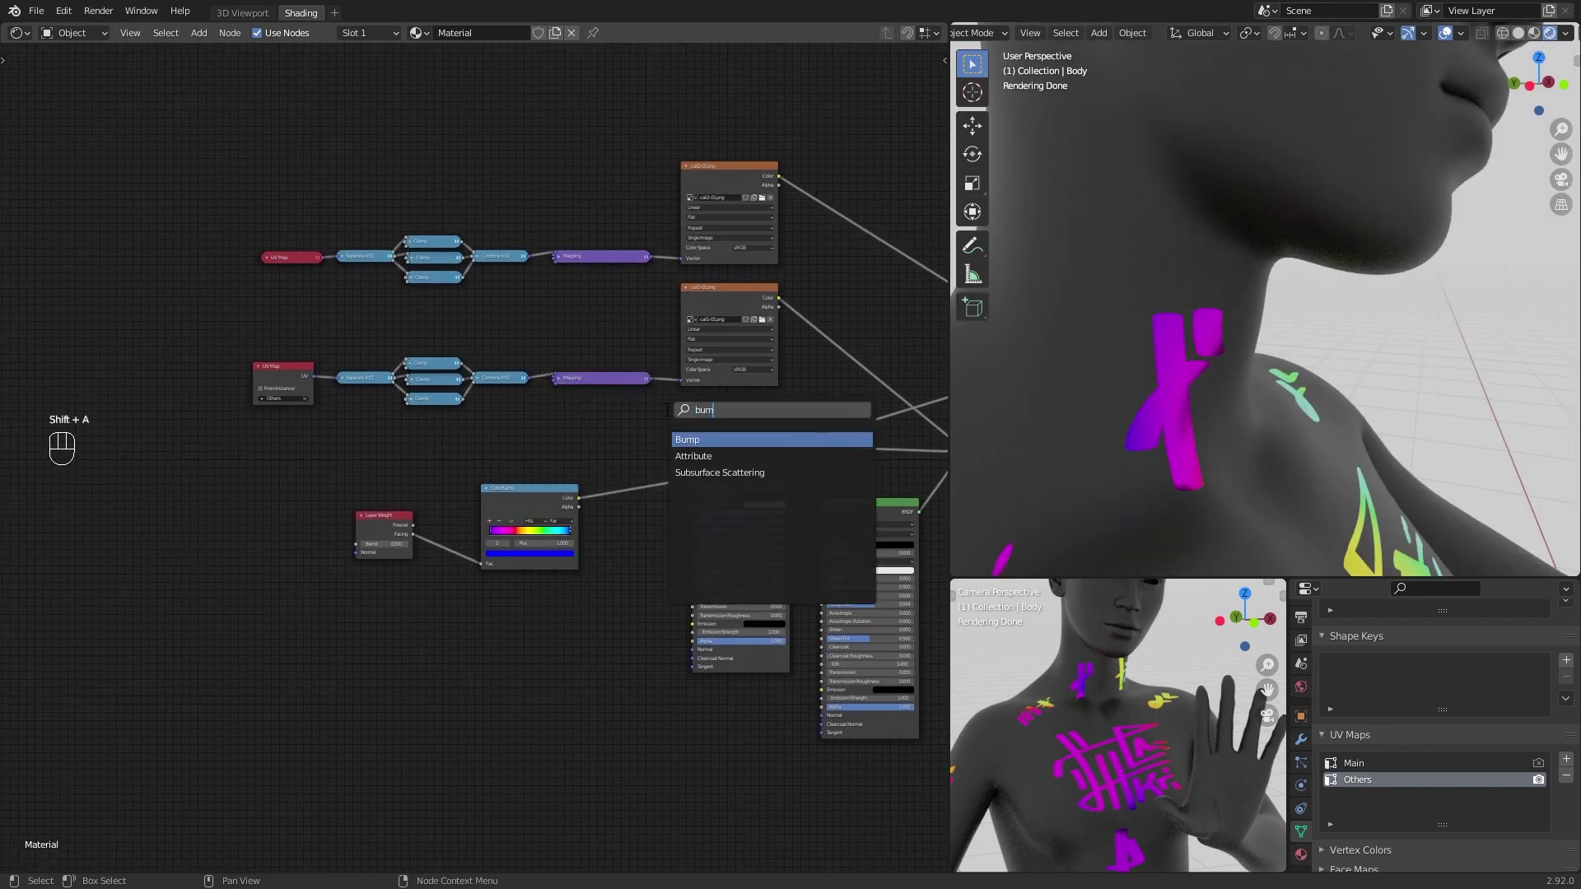
pyautogui.write('bum')
pyautogui.press('Return')
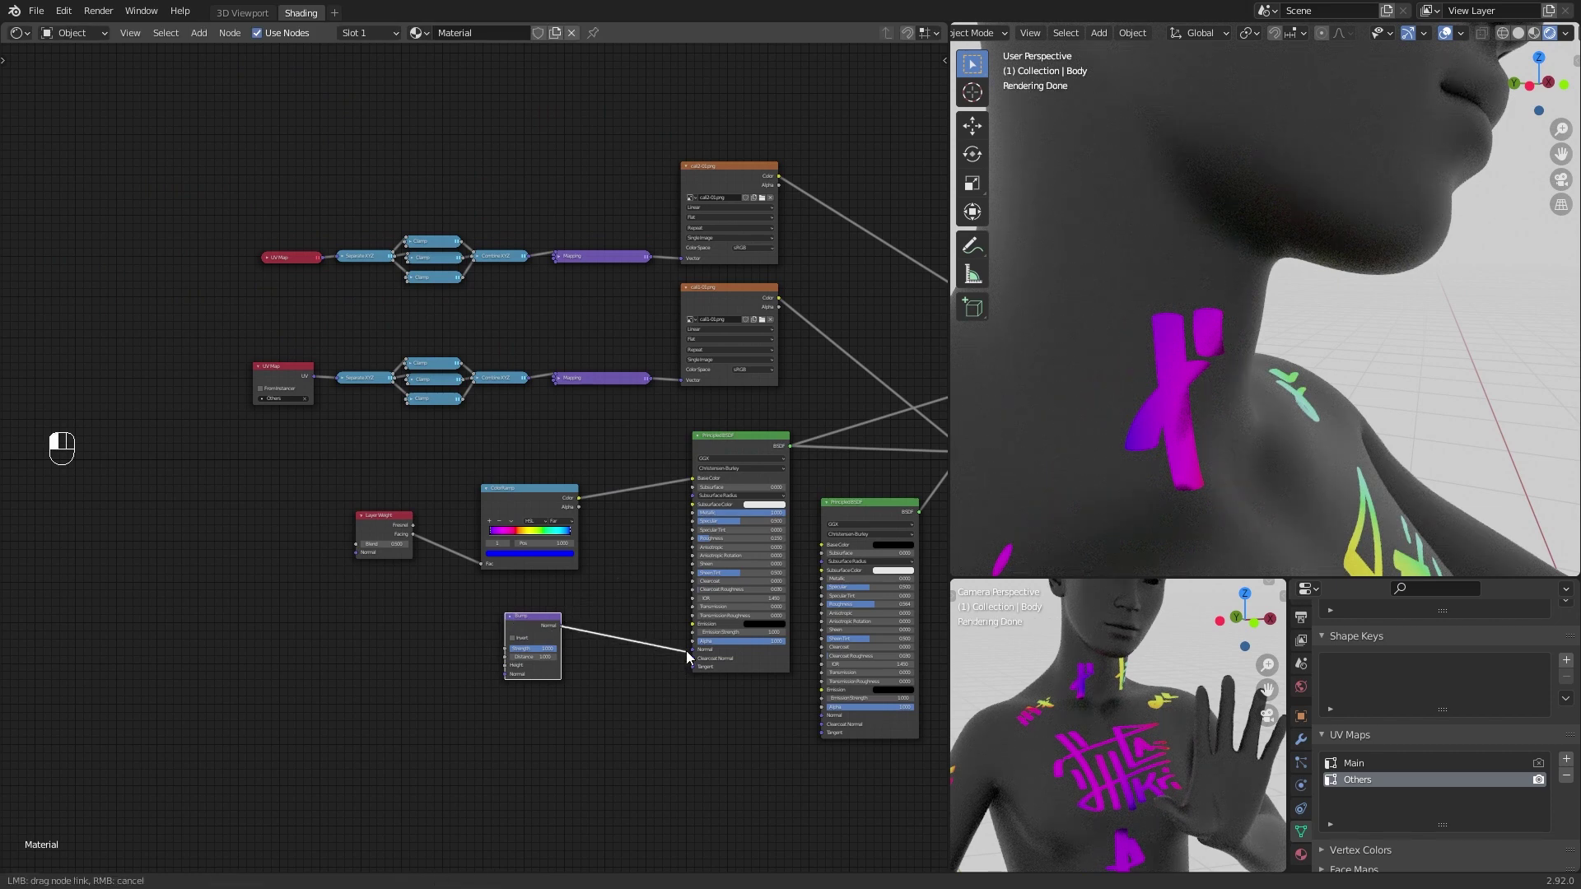
pyautogui.moveTo(687, 650); pyautogui.dragTo(687, 648)
# Step: Combine the Color outputs of both image textures in a new Math node set to Multiply, and feed its Value into the Bump's Height
pyautogui.moveTo(617, 571); pyautogui.dragTo(580, 606, button='middle')
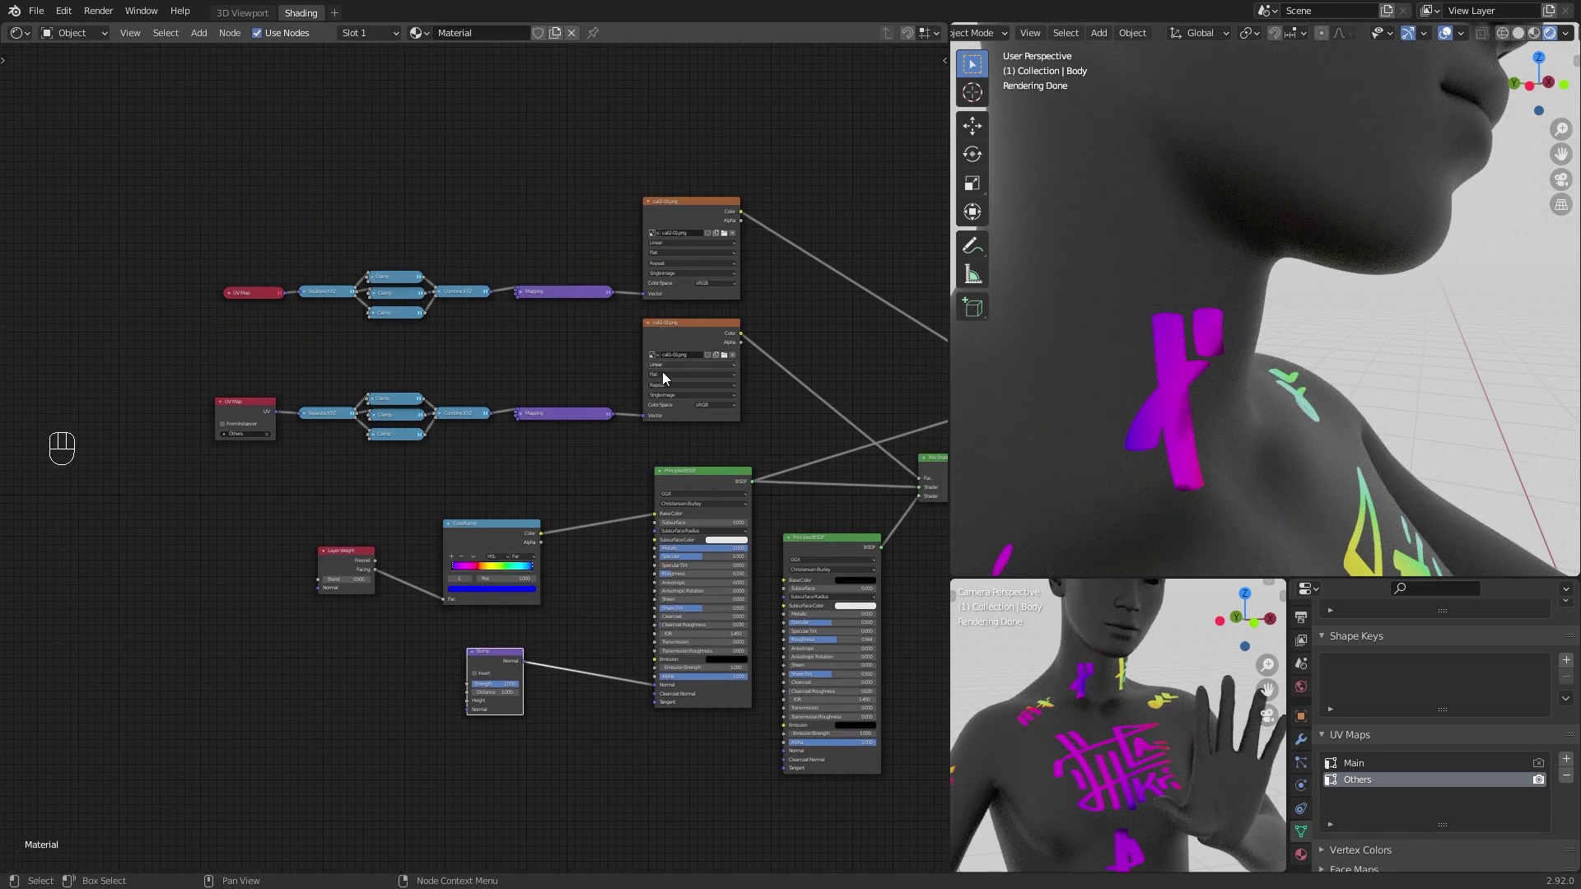
pyautogui.moveTo(680, 334); pyautogui.dragTo(713, 308, button='middle')
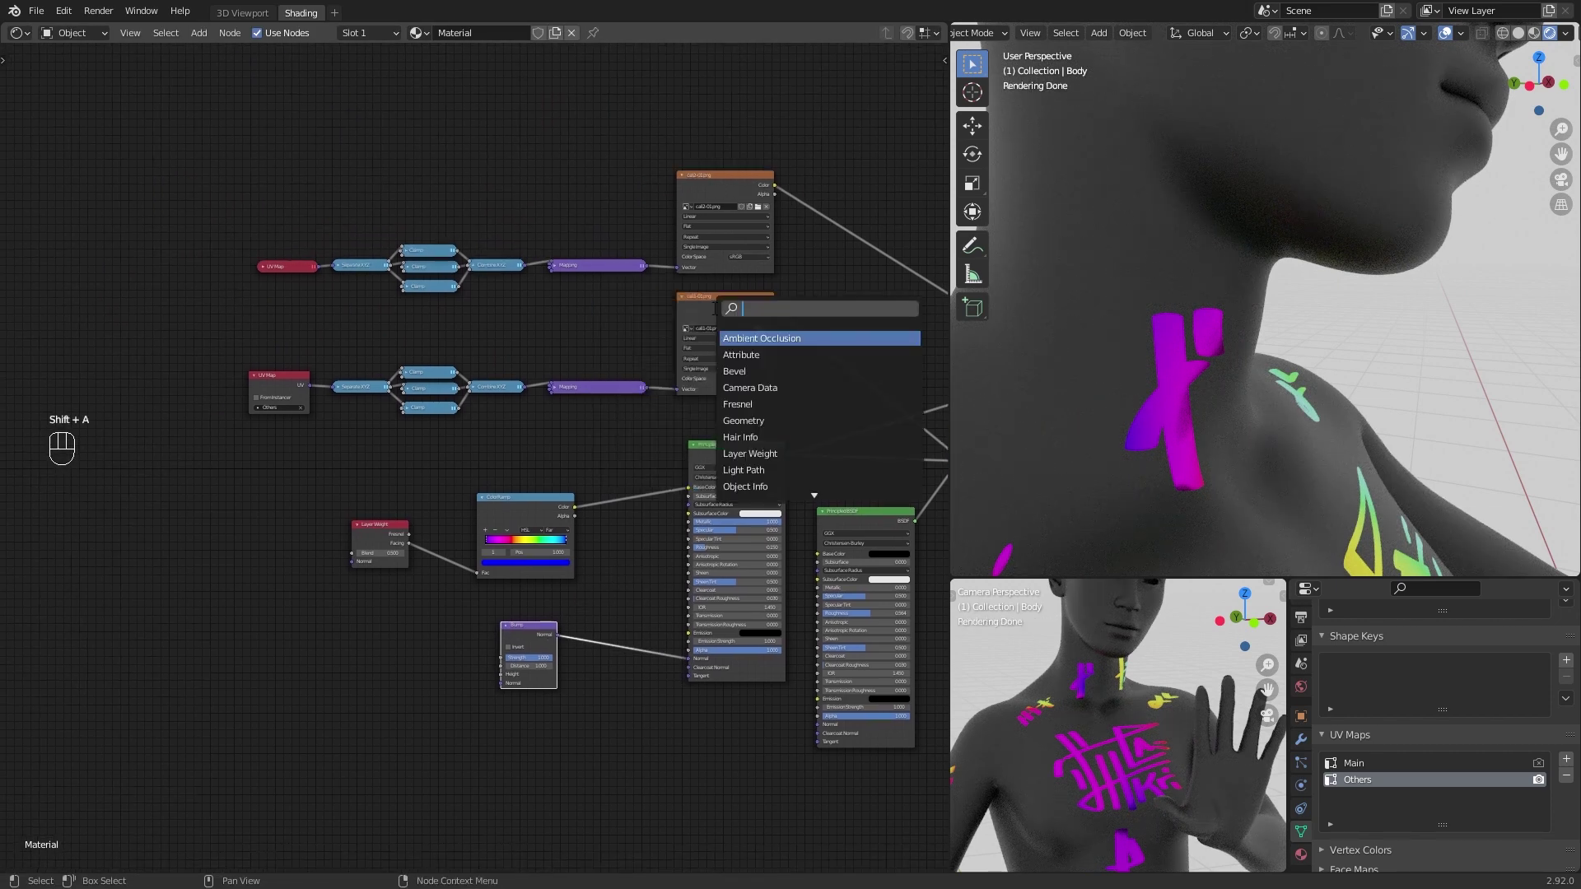
pyautogui.press('Return')
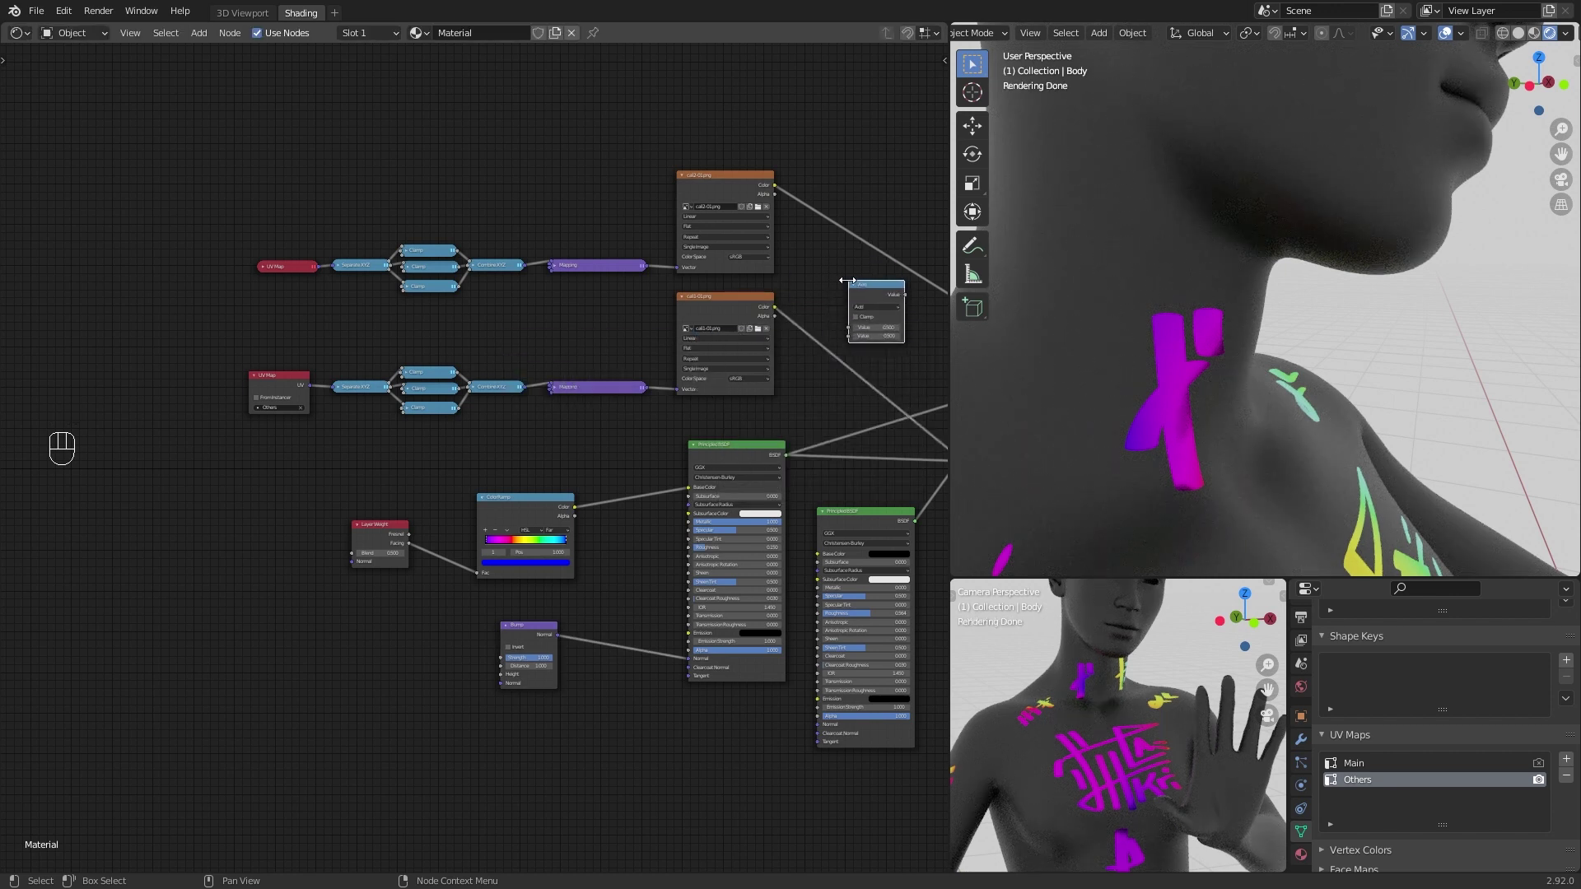
pyautogui.moveTo(862, 279); pyautogui.dragTo(734, 324, button='middle')
pyautogui.scroll(4, 734, 325)
pyautogui.moveTo(833, 317); pyautogui.dragTo(714, 369, button='middle')
pyautogui.click(745, 357)
pyautogui.click(735, 413)
pyautogui.moveTo(679, 389); pyautogui.dragTo(701, 398)
pyautogui.moveTo(768, 353); pyautogui.dragTo(847, 264, button='middle')
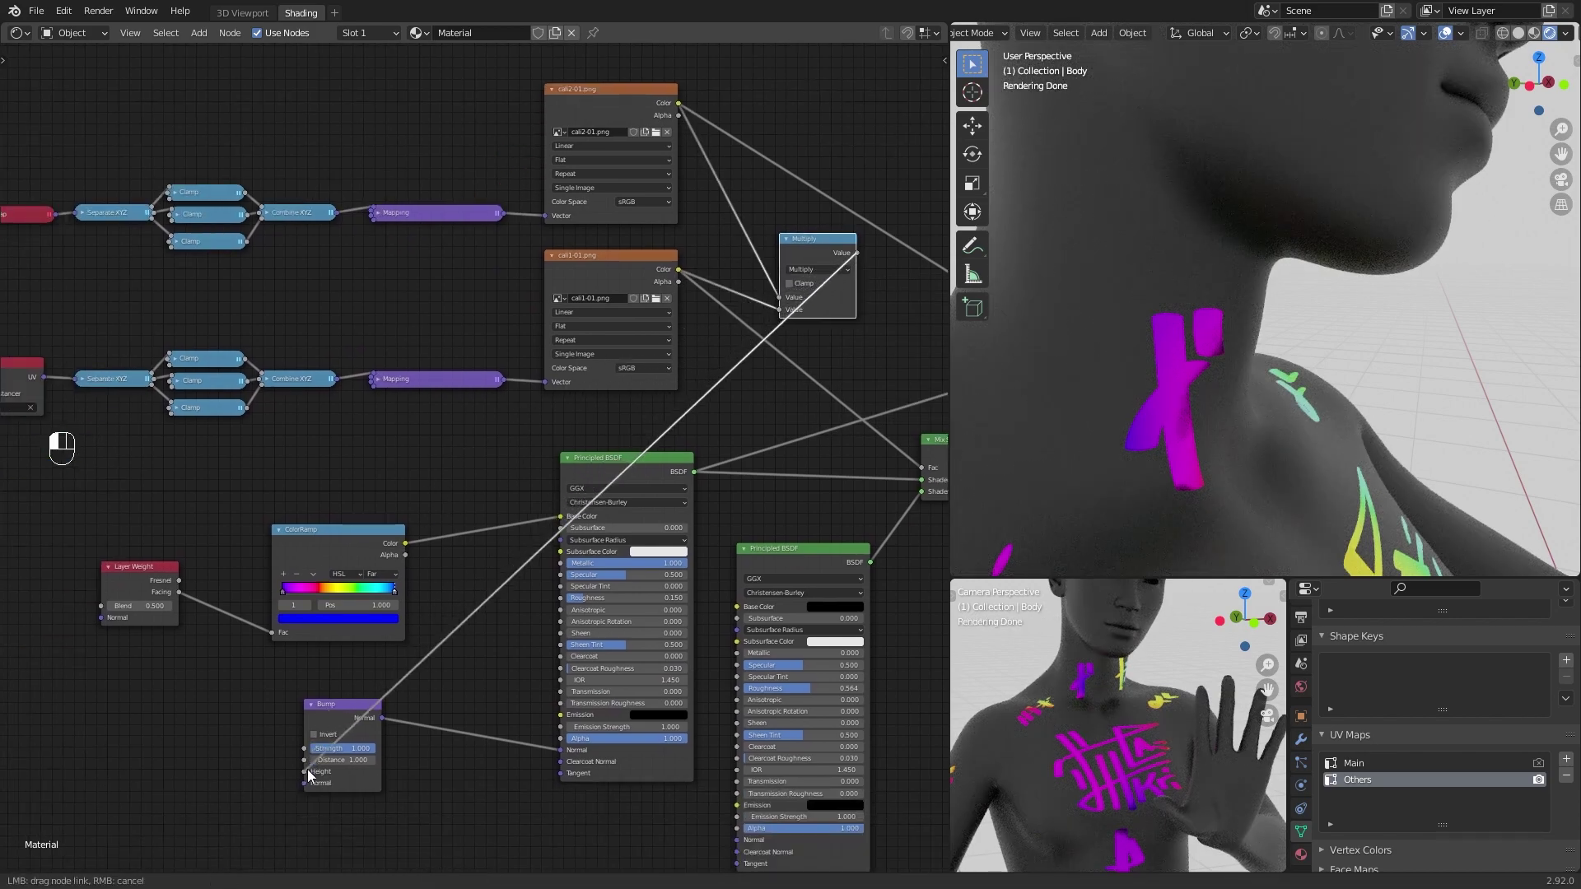
pyautogui.moveTo(842, 274); pyautogui.dragTo(298, 663)
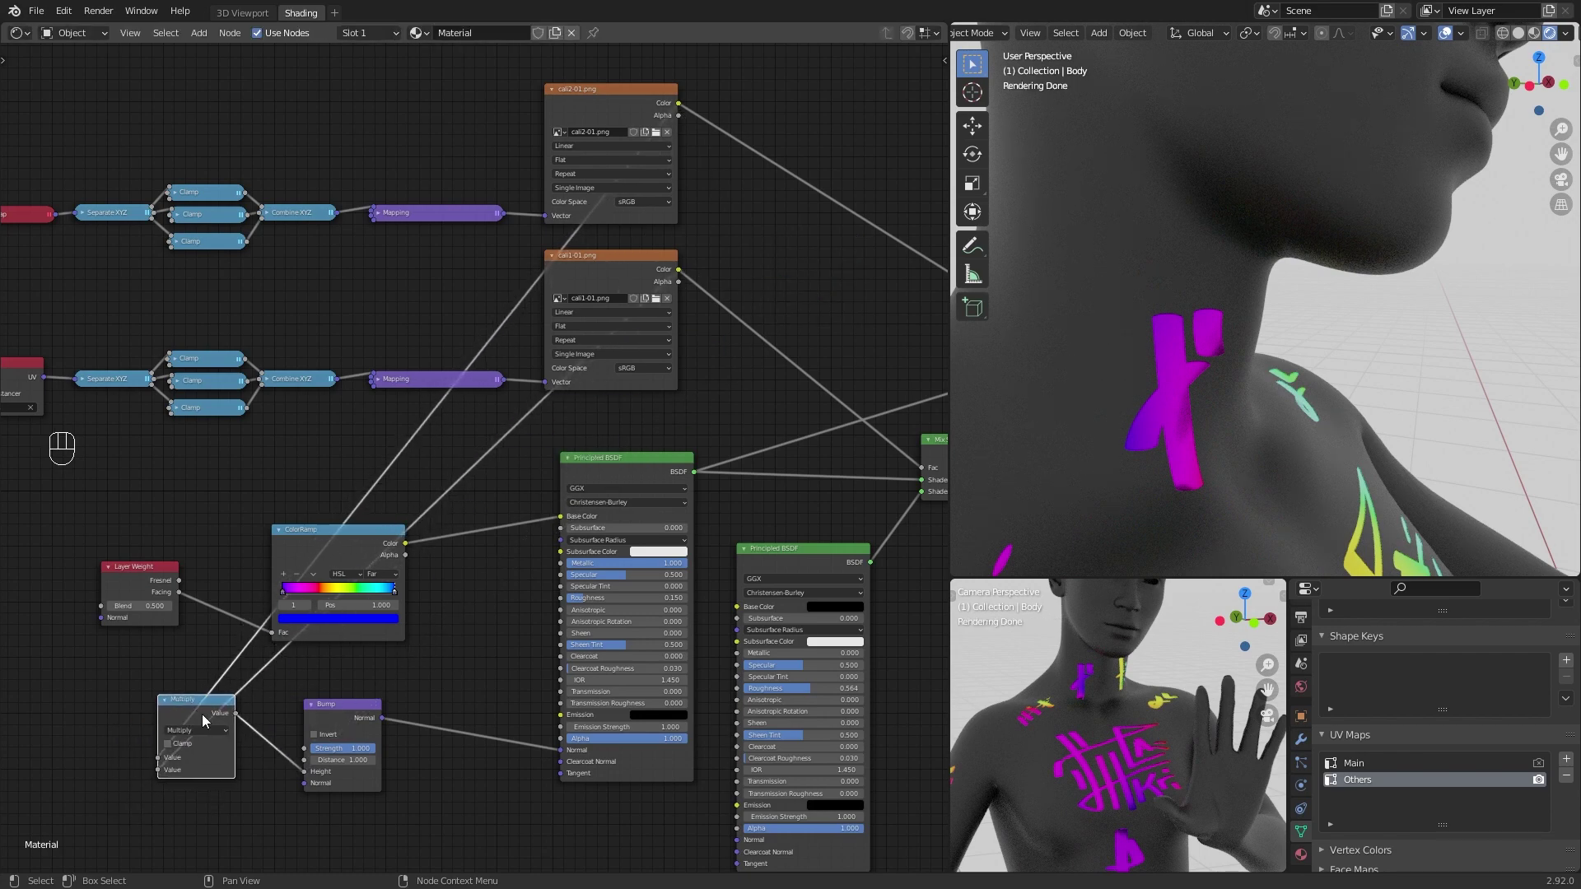
pyautogui.moveTo(203, 721); pyautogui.dragTo(370, 652, button='middle')
# Step: Examine the bumped lettering on the neck, shoulder and chest up close and from a wider view
pyautogui.moveTo(1293, 380); pyautogui.dragTo(1251, 383, button='middle')
pyautogui.moveTo(498, 666); pyautogui.dragTo(559, 629, button='middle')
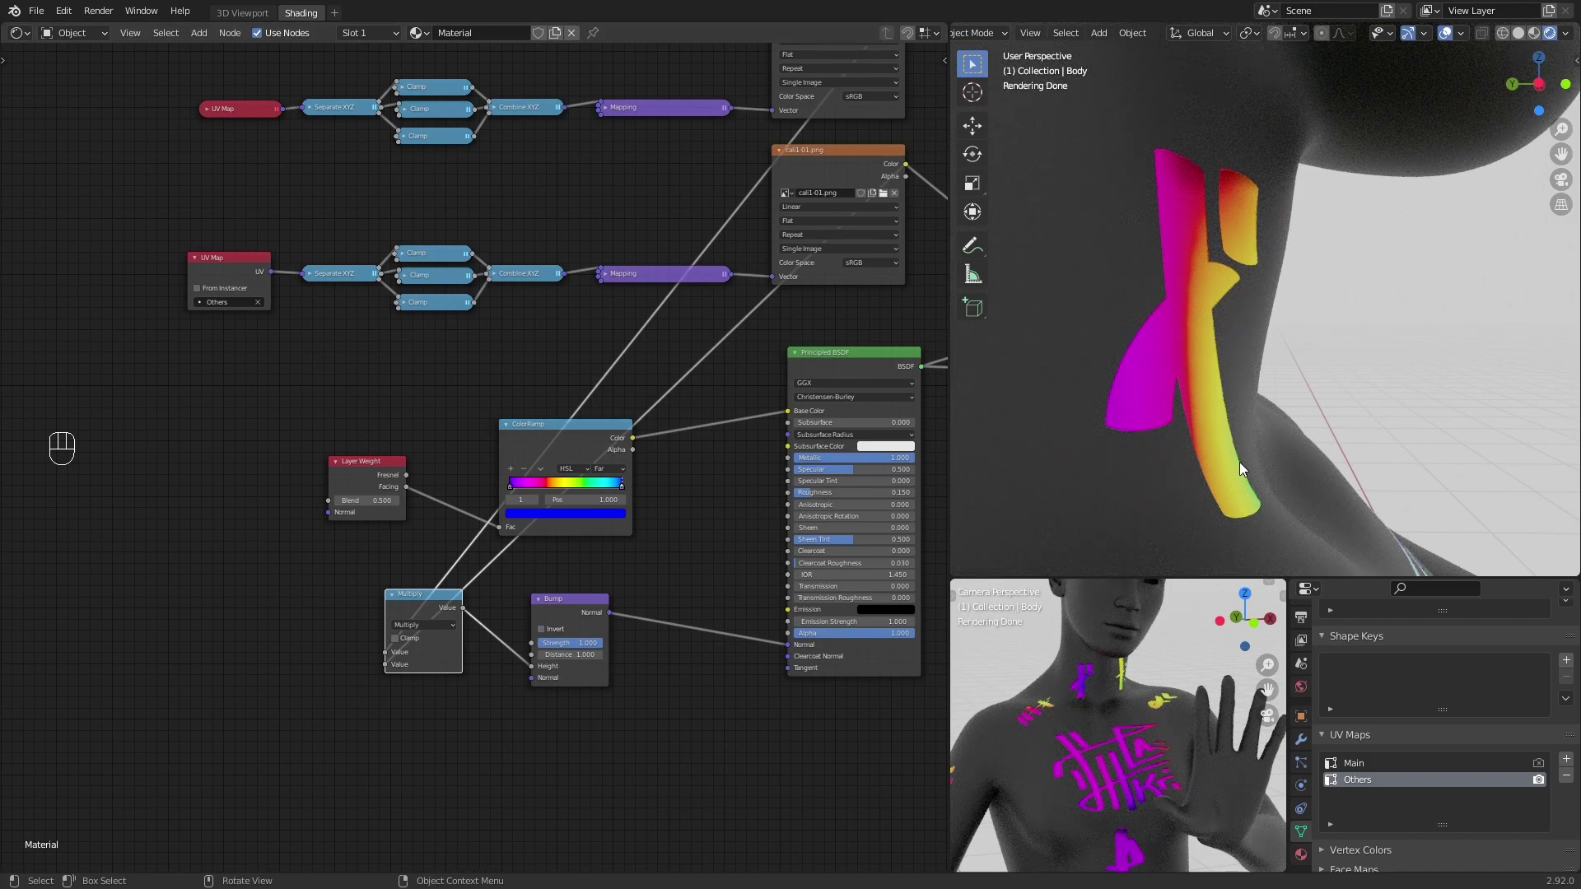
pyautogui.moveTo(1247, 476); pyautogui.dragTo(1119, 515, button='middle')
pyautogui.scroll(-7, 1242, 504)
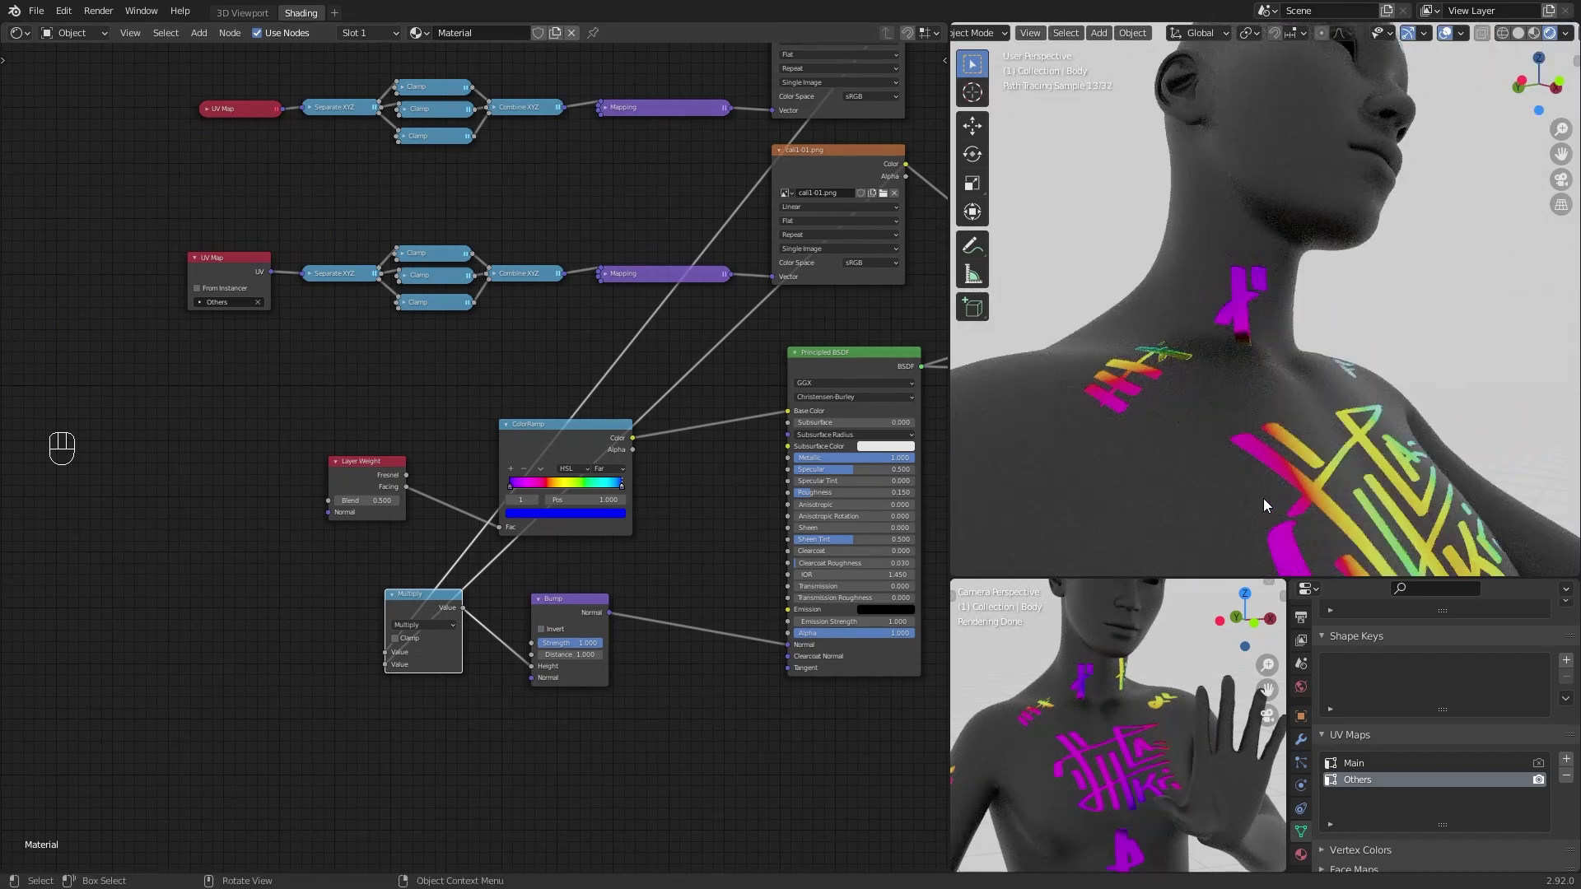
pyautogui.moveTo(670, 576); pyautogui.dragTo(565, 622, button='middle')
pyautogui.scroll(-4, 566, 622)
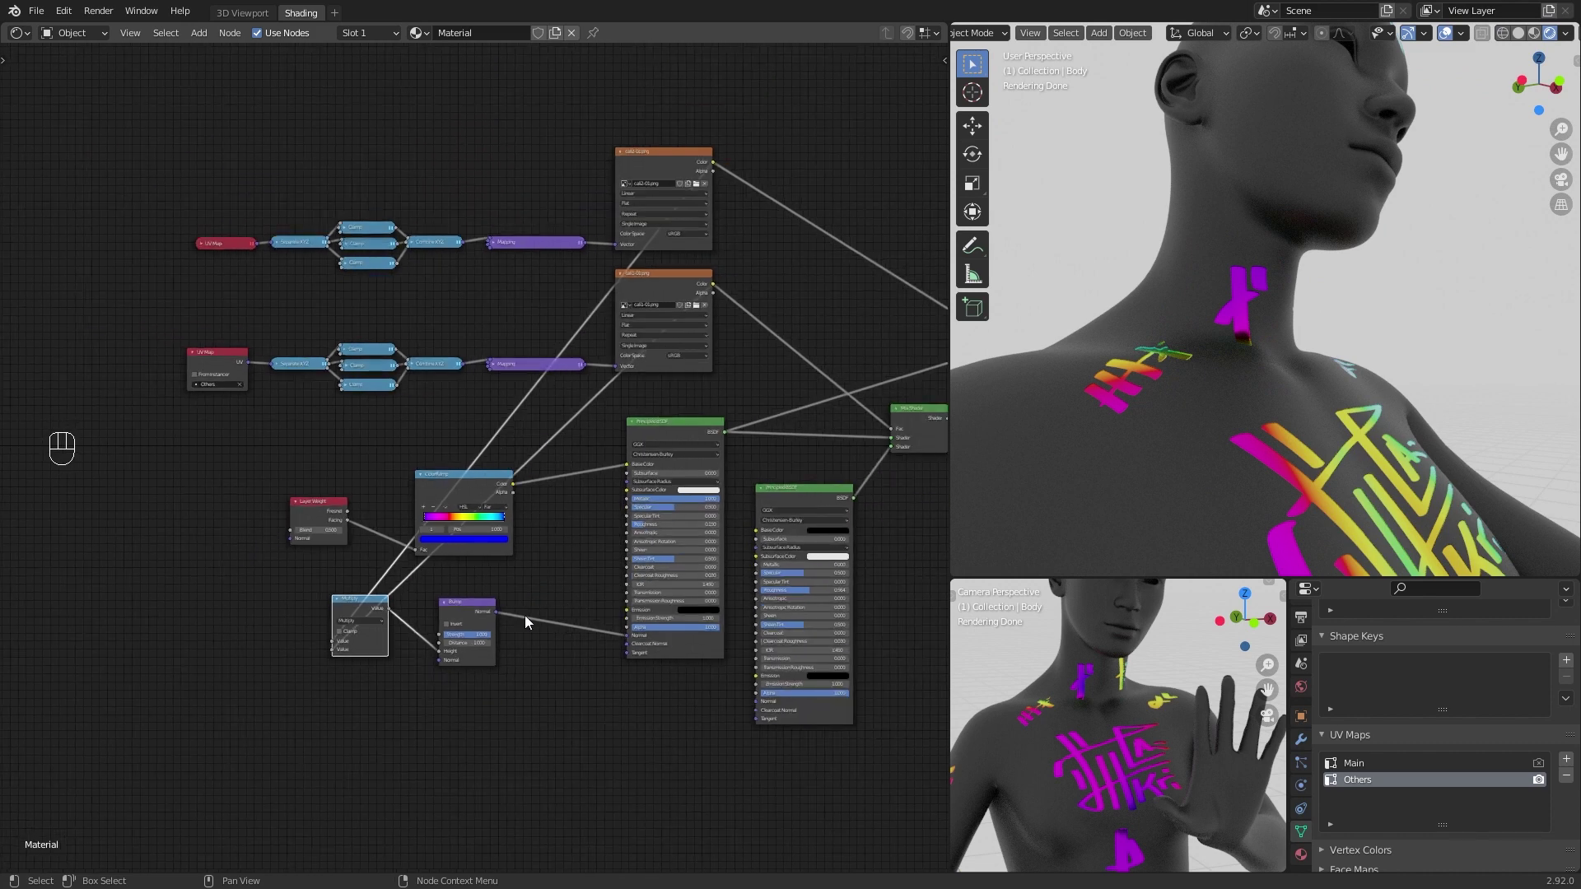
# Step: Preview the Bump node's Normal output on the body, and return the material output to the final Mix Shader
pyautogui.keyDown('ctrl'); pyautogui.keyDown('shift'); pyautogui.click(480, 614); pyautogui.keyUp('shift'); pyautogui.keyUp('ctrl')
pyautogui.moveTo(1251, 517); pyautogui.dragTo(1252, 536, button='middle')
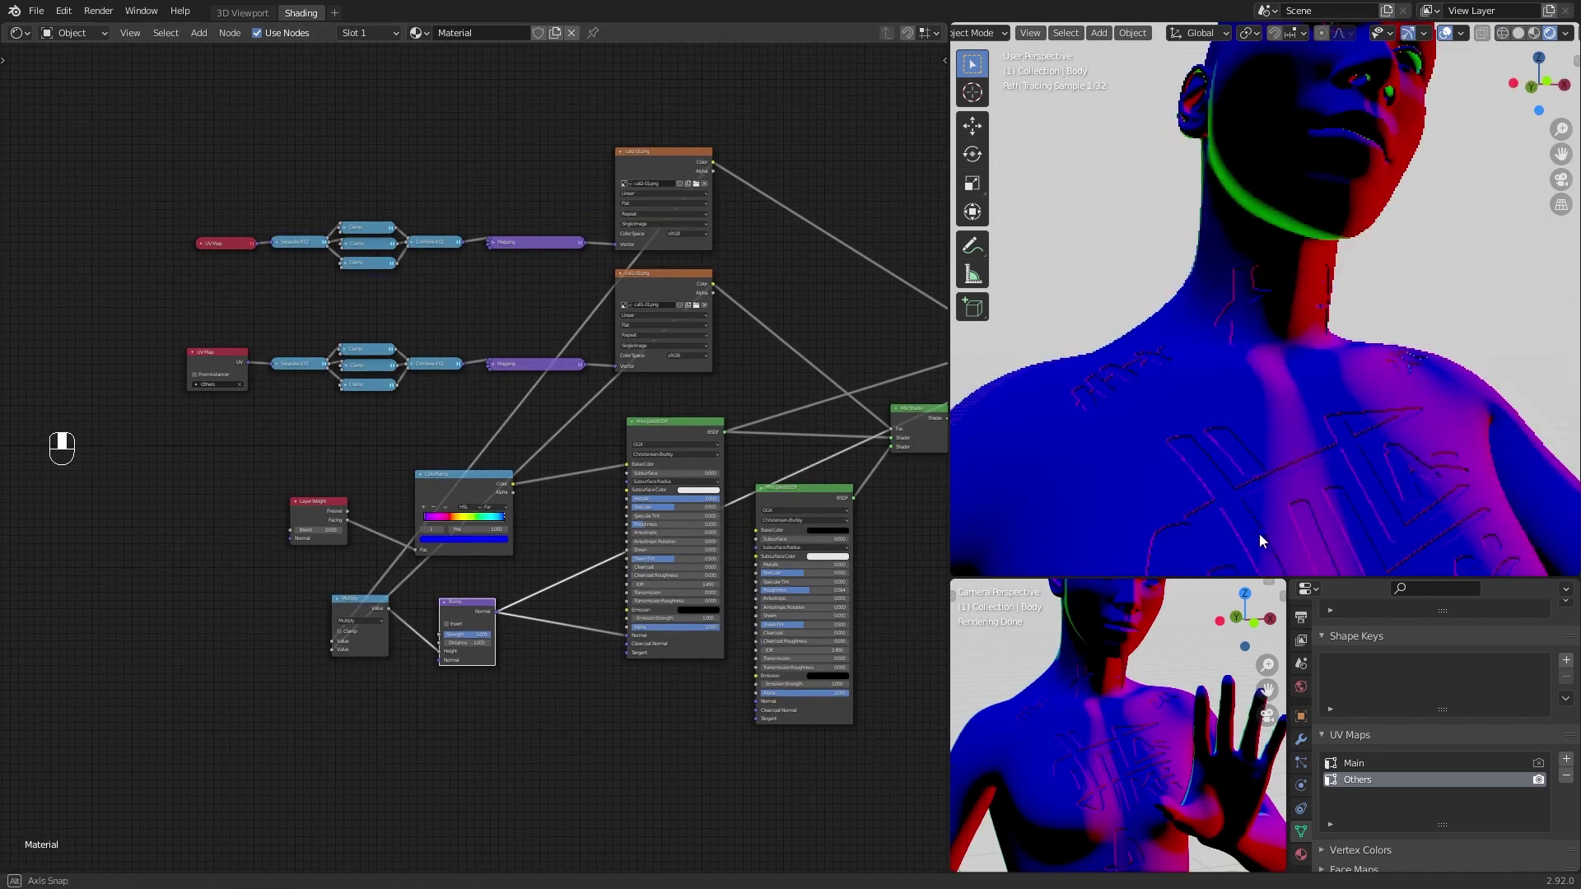
pyautogui.moveTo(1230, 468)
pyautogui.mouseDown(button='middle')
pyautogui.moveTo(1318, 512)
pyautogui.moveTo(1385, 492)
pyautogui.moveTo(1378, 467)
pyautogui.moveTo(1366, 529)
pyautogui.moveTo(1217, 359)
pyautogui.mouseUp(button='middle')
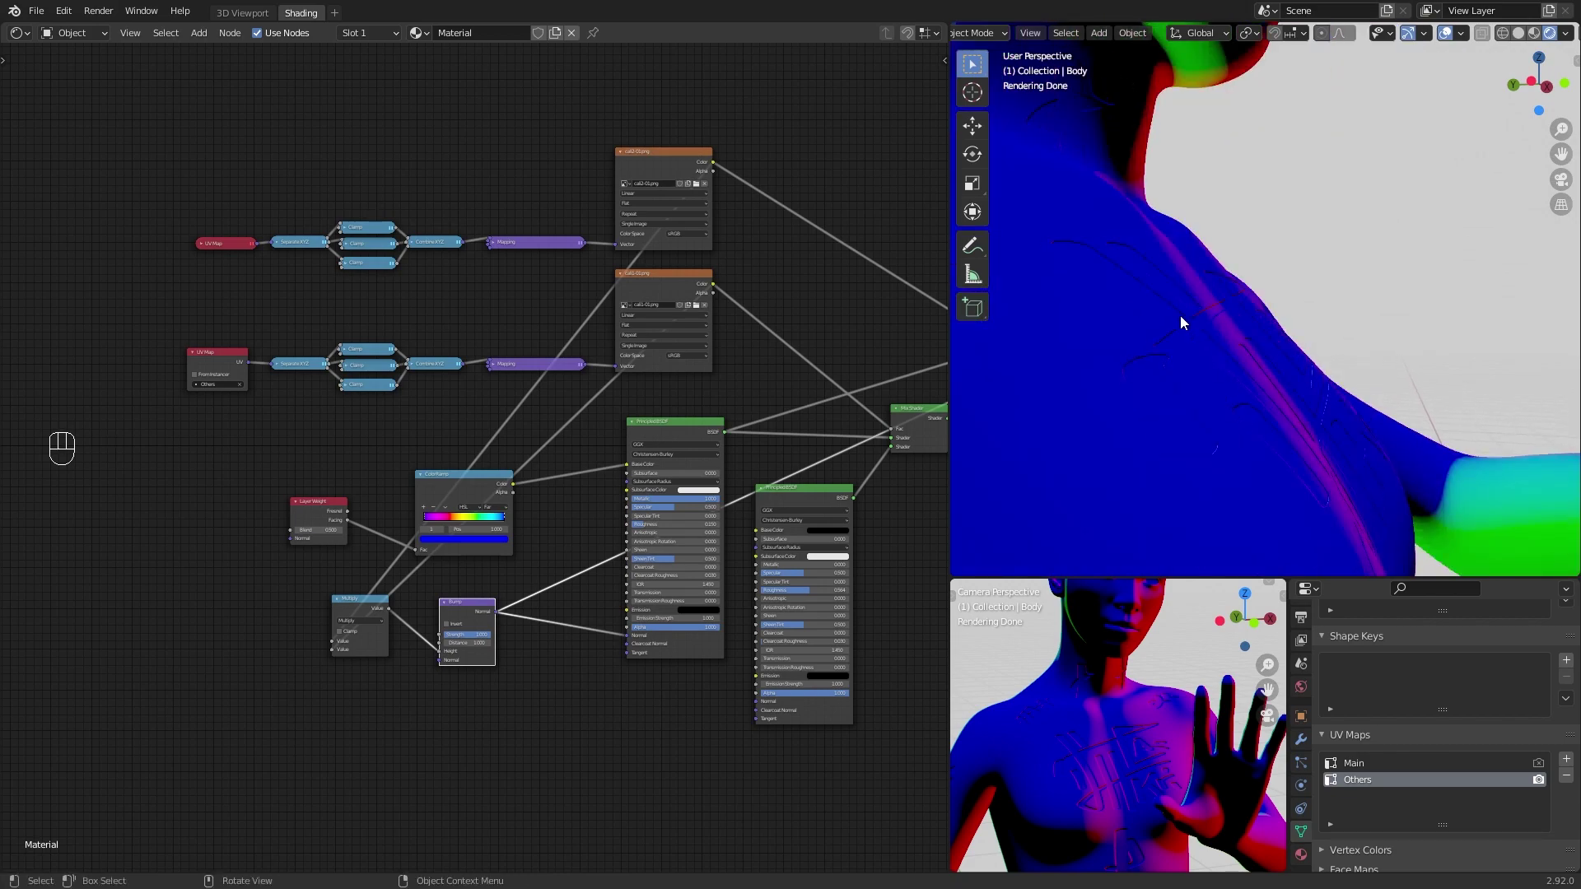
pyautogui.scroll(-2, 624, 546)
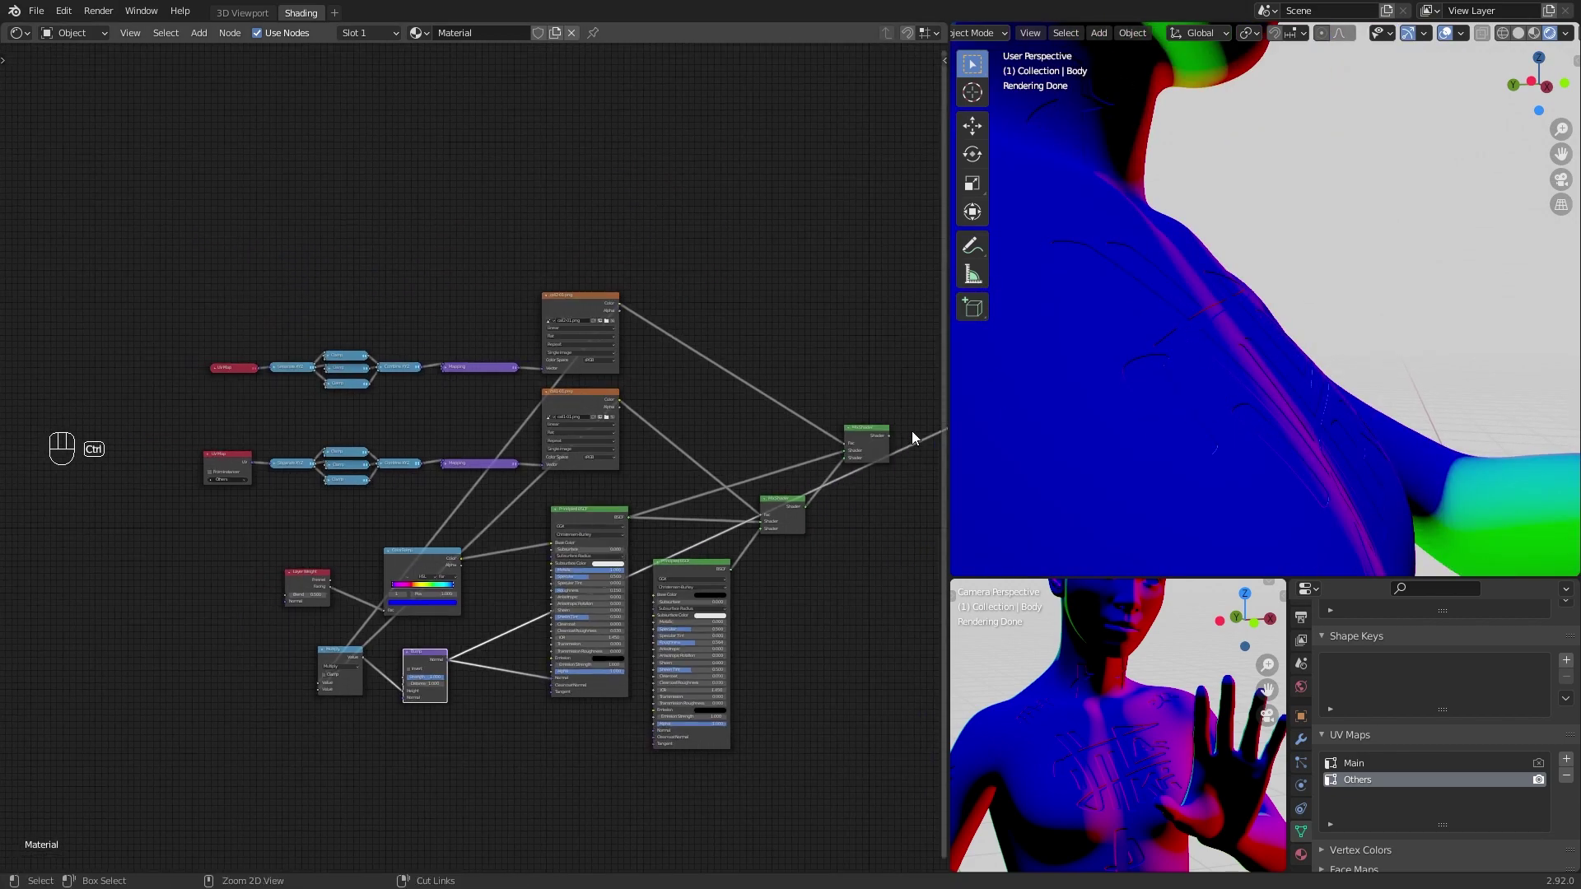
pyautogui.keyDown('ctrl'); pyautogui.keyDown('shift'); pyautogui.click(873, 442); pyautogui.keyUp('shift'); pyautogui.keyUp('ctrl')
pyautogui.moveTo(1050, 447); pyautogui.dragTo(1083, 443, button='middle')
pyautogui.scroll(-4, 1084, 442)
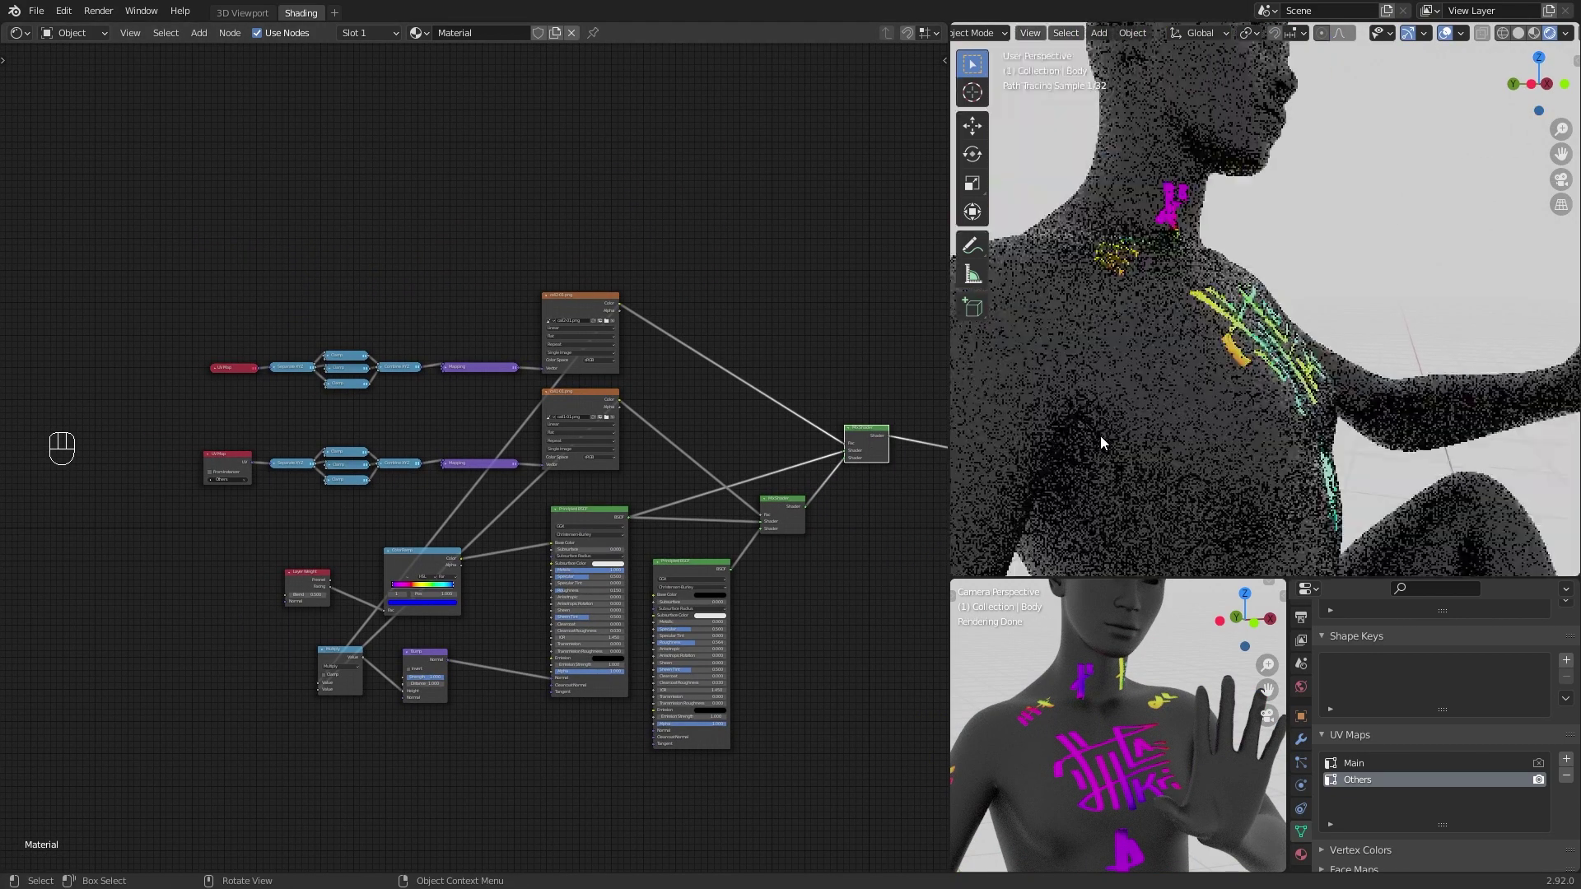
pyautogui.moveTo(1210, 424); pyautogui.dragTo(1111, 437, button='middle')
# Step: Enable Invert on the Bump node and move the Multiply node slightly away from it
pyautogui.scroll(7, 423, 674)
pyautogui.moveTo(276, 803); pyautogui.dragTo(536, 635, button='middle')
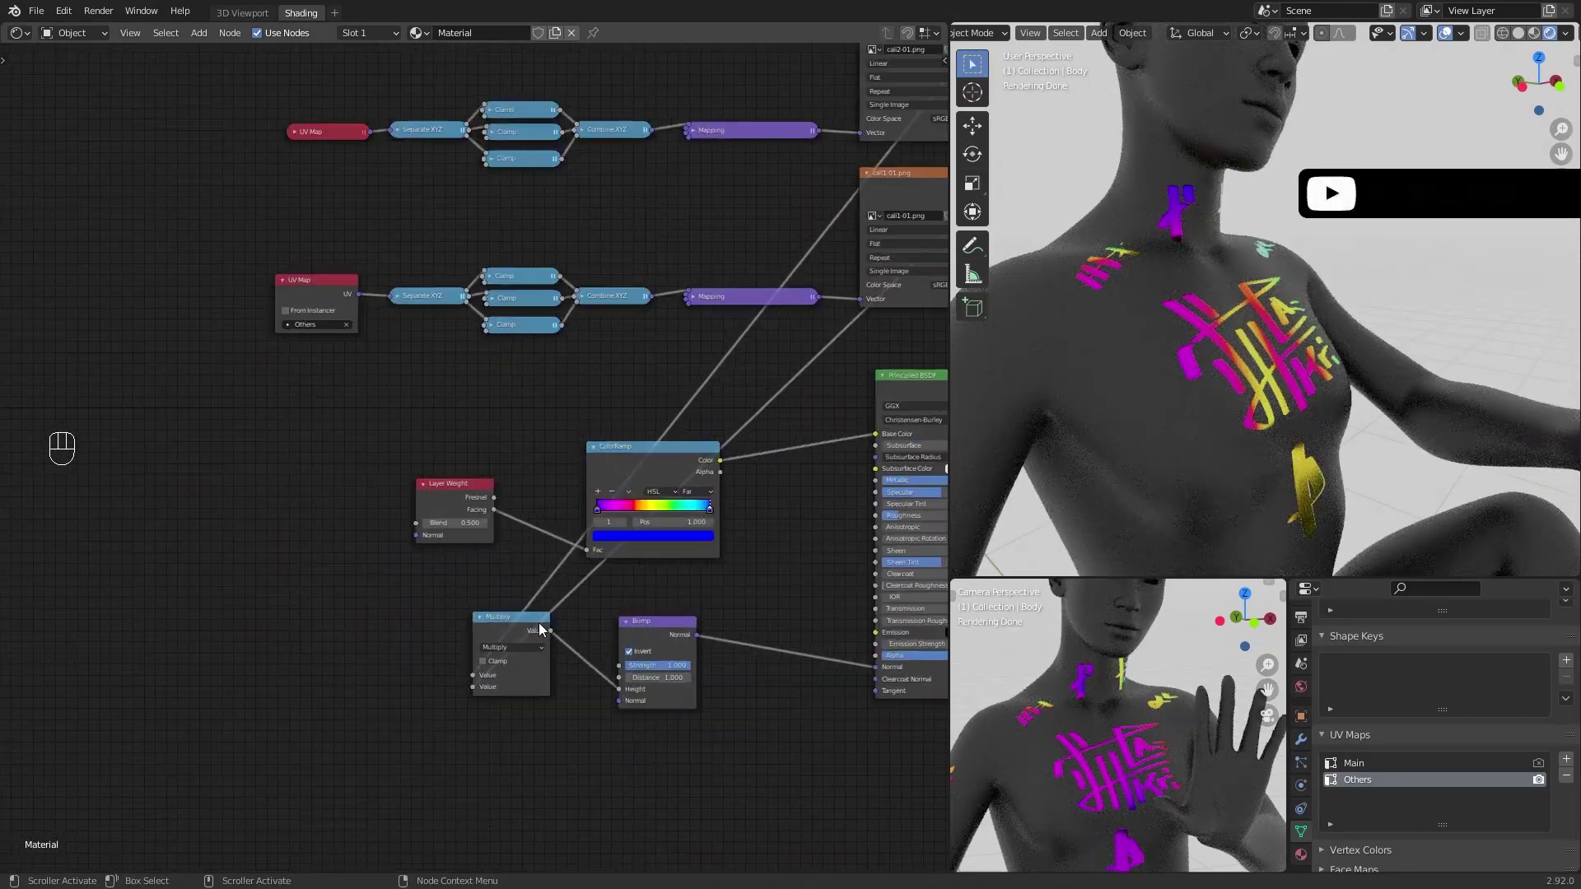
pyautogui.moveTo(535, 635); pyautogui.dragTo(521, 655)
pyautogui.moveTo(489, 683); pyautogui.dragTo(580, 622, button='middle')
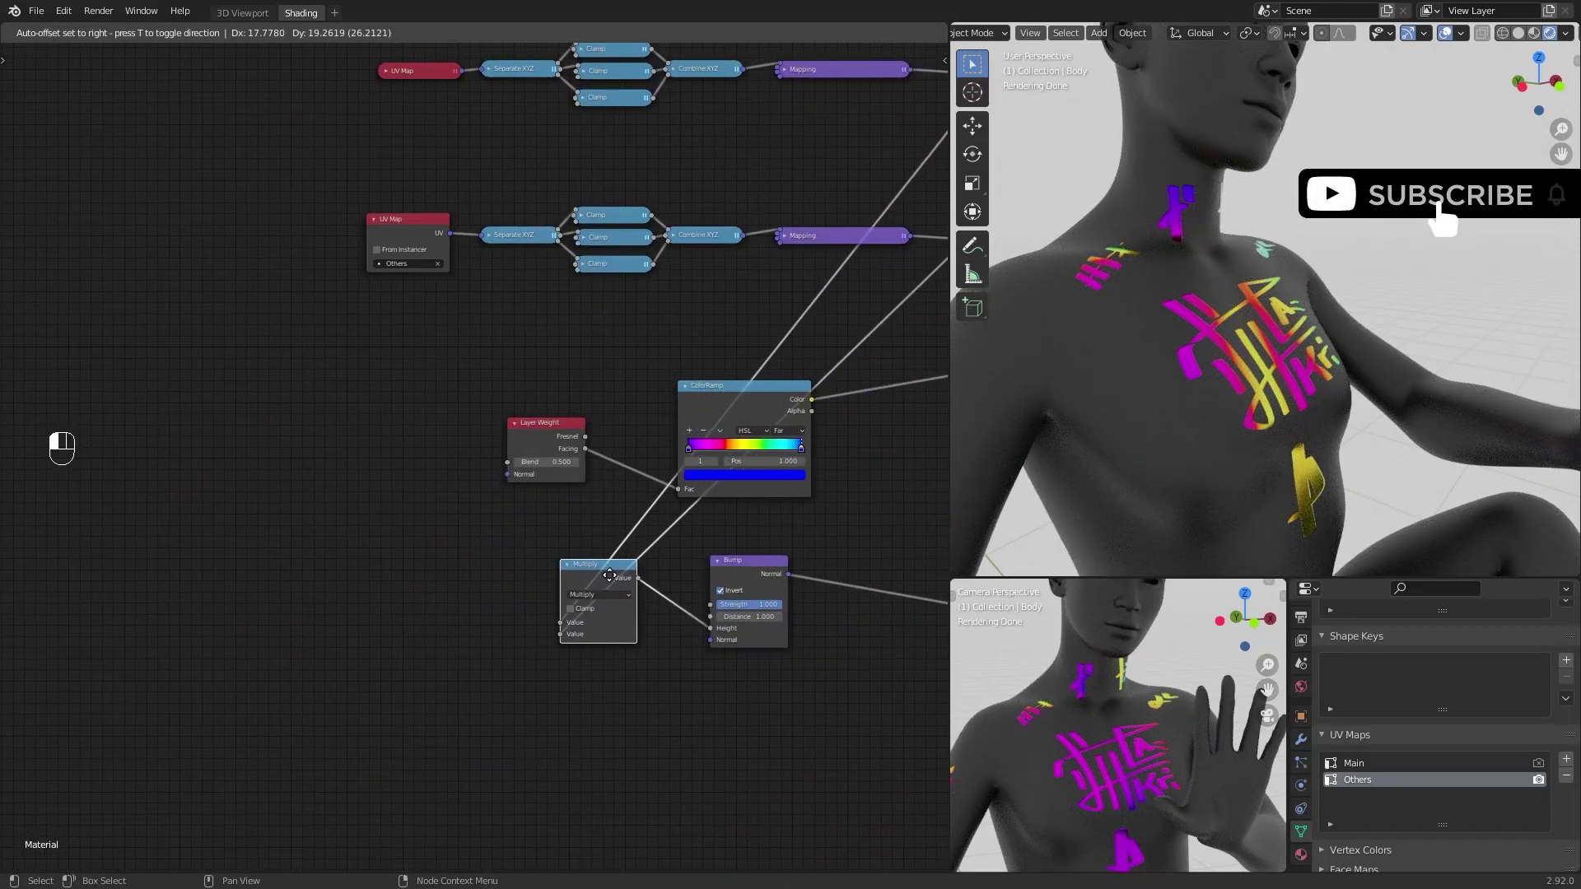
pyautogui.moveTo(599, 575); pyautogui.dragTo(600, 574)
# Step: Duplicate the Bump node below the Multiply node without Invert, and feed its Normal output into the first Bump's Normal input
pyautogui.moveTo(601, 574); pyautogui.dragTo(638, 512, button='middle')
pyautogui.click(802, 511)
pyautogui.hotkey('shift', 'd')
pyautogui.click(659, 653)
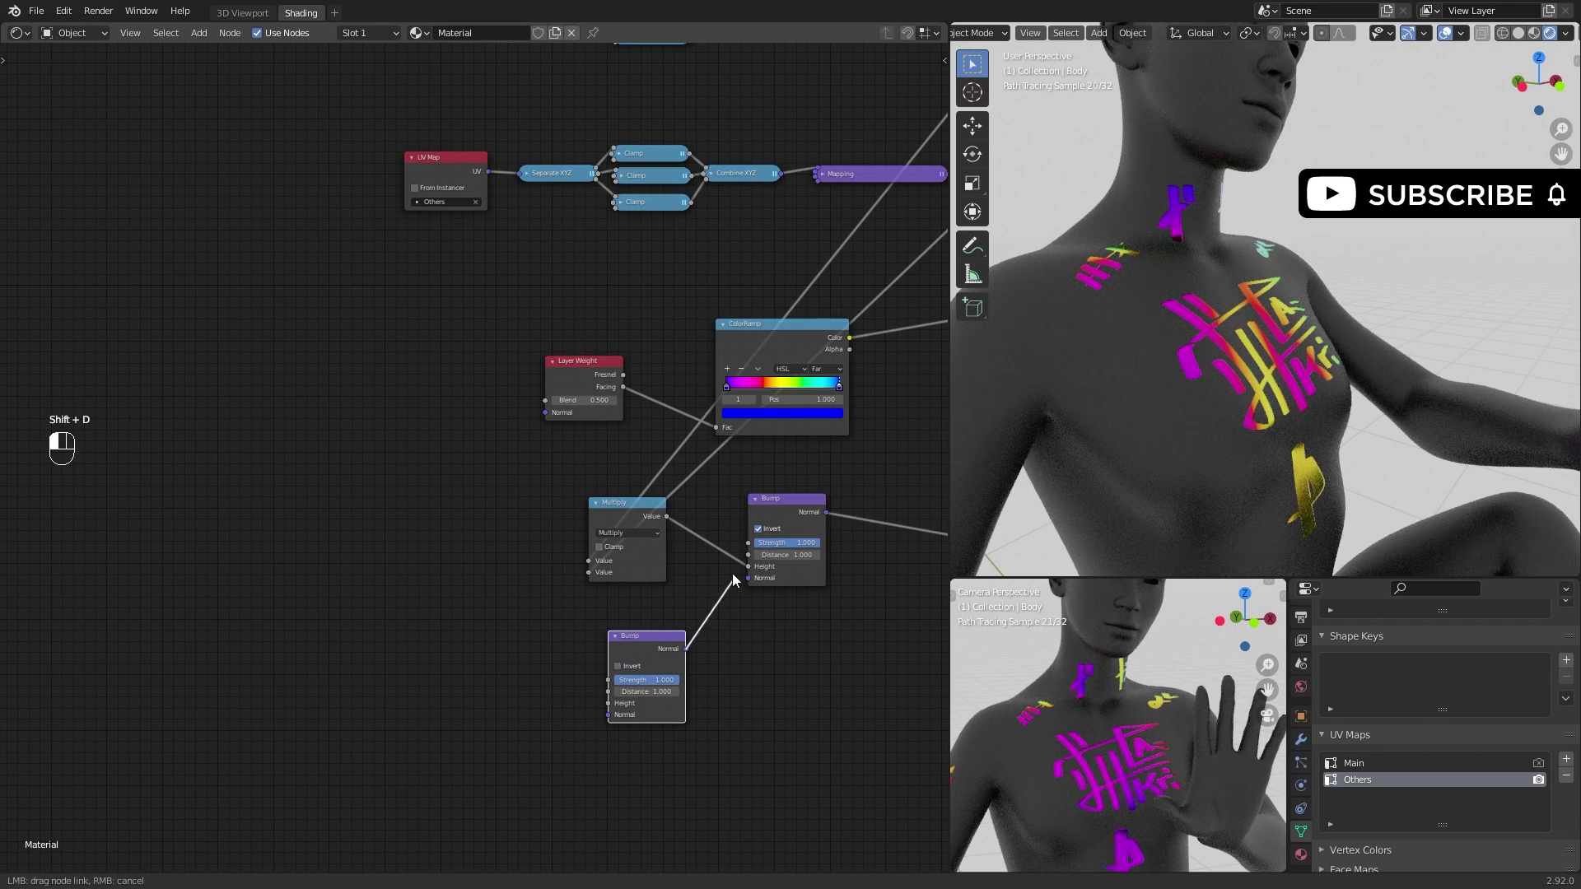
# Step: Add a Noise Texture with Scale 100 and Detail 16, and connect its Fac output to the second Bump's Height
pyautogui.press('Return')
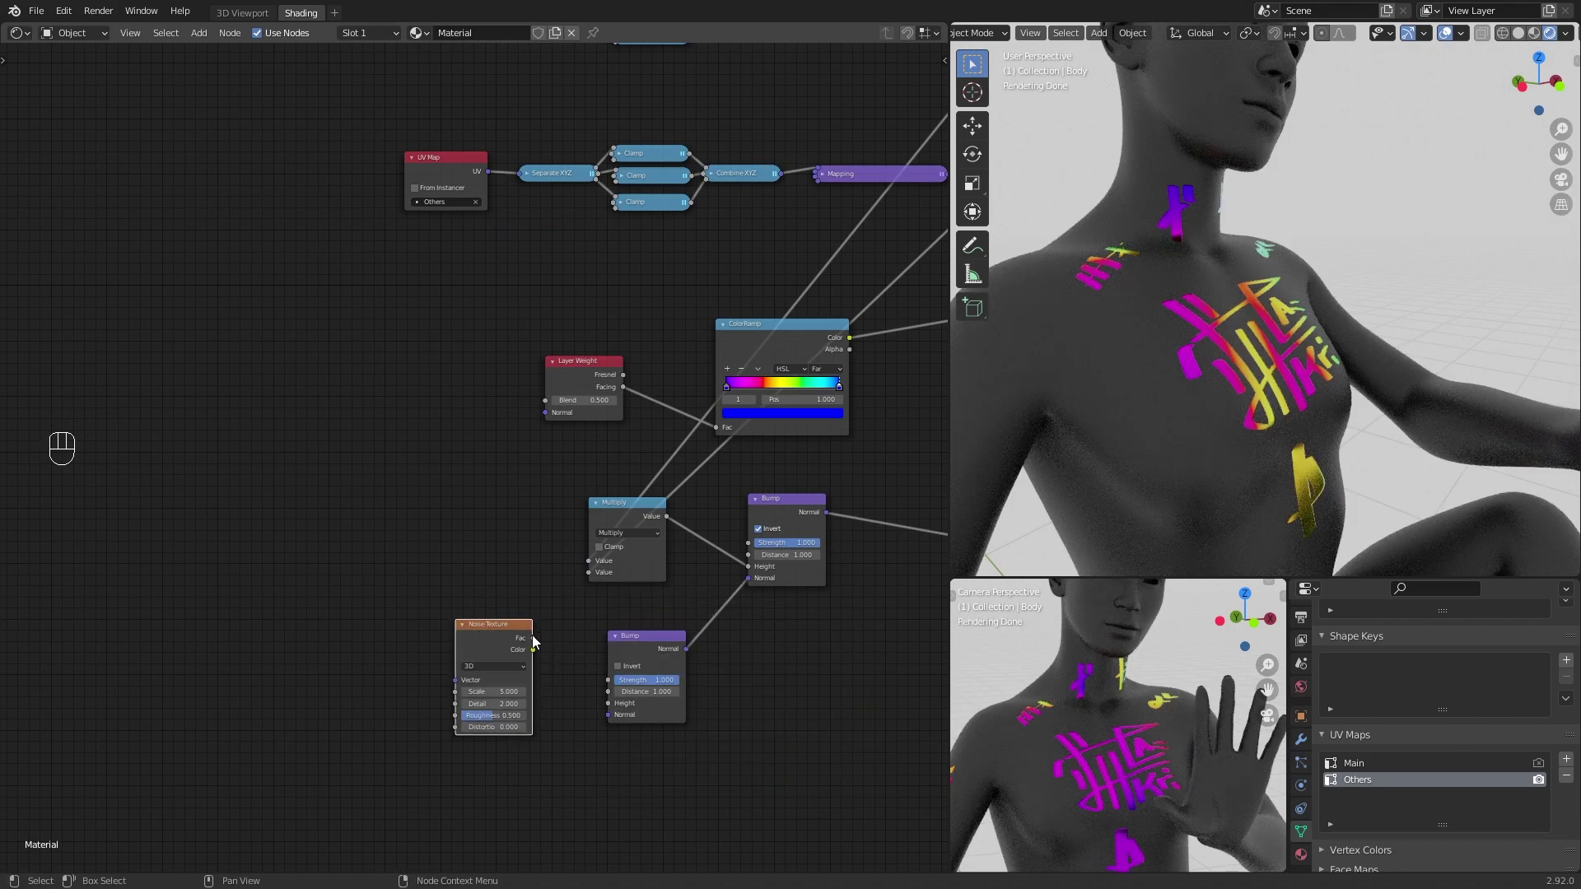
pyautogui.moveTo(589, 720); pyautogui.dragTo(609, 703)
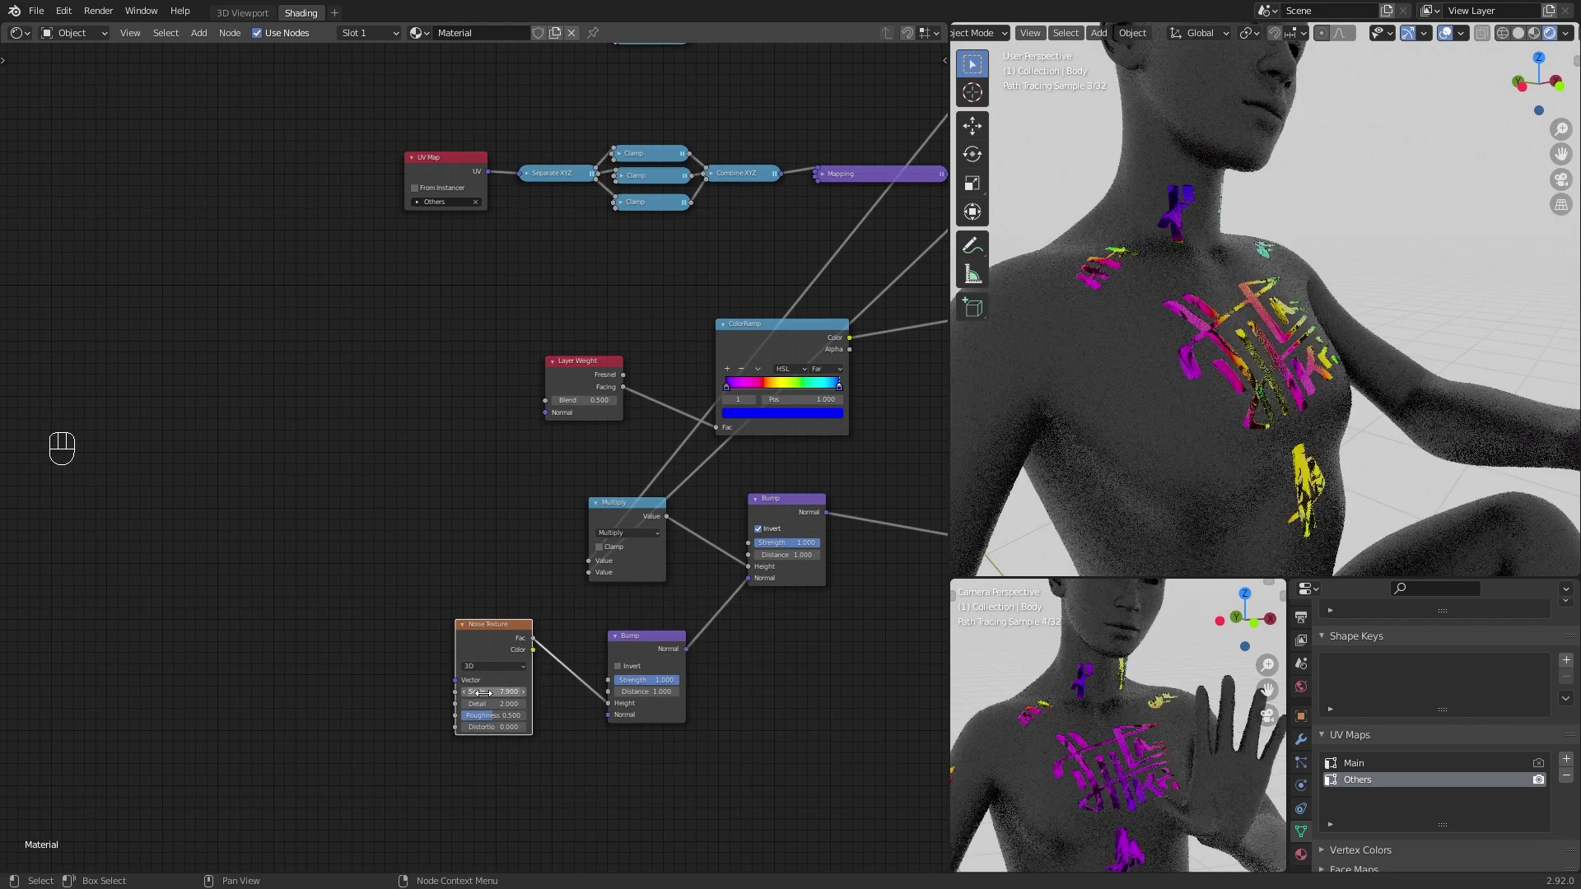
pyautogui.scroll(5, 1169, 438)
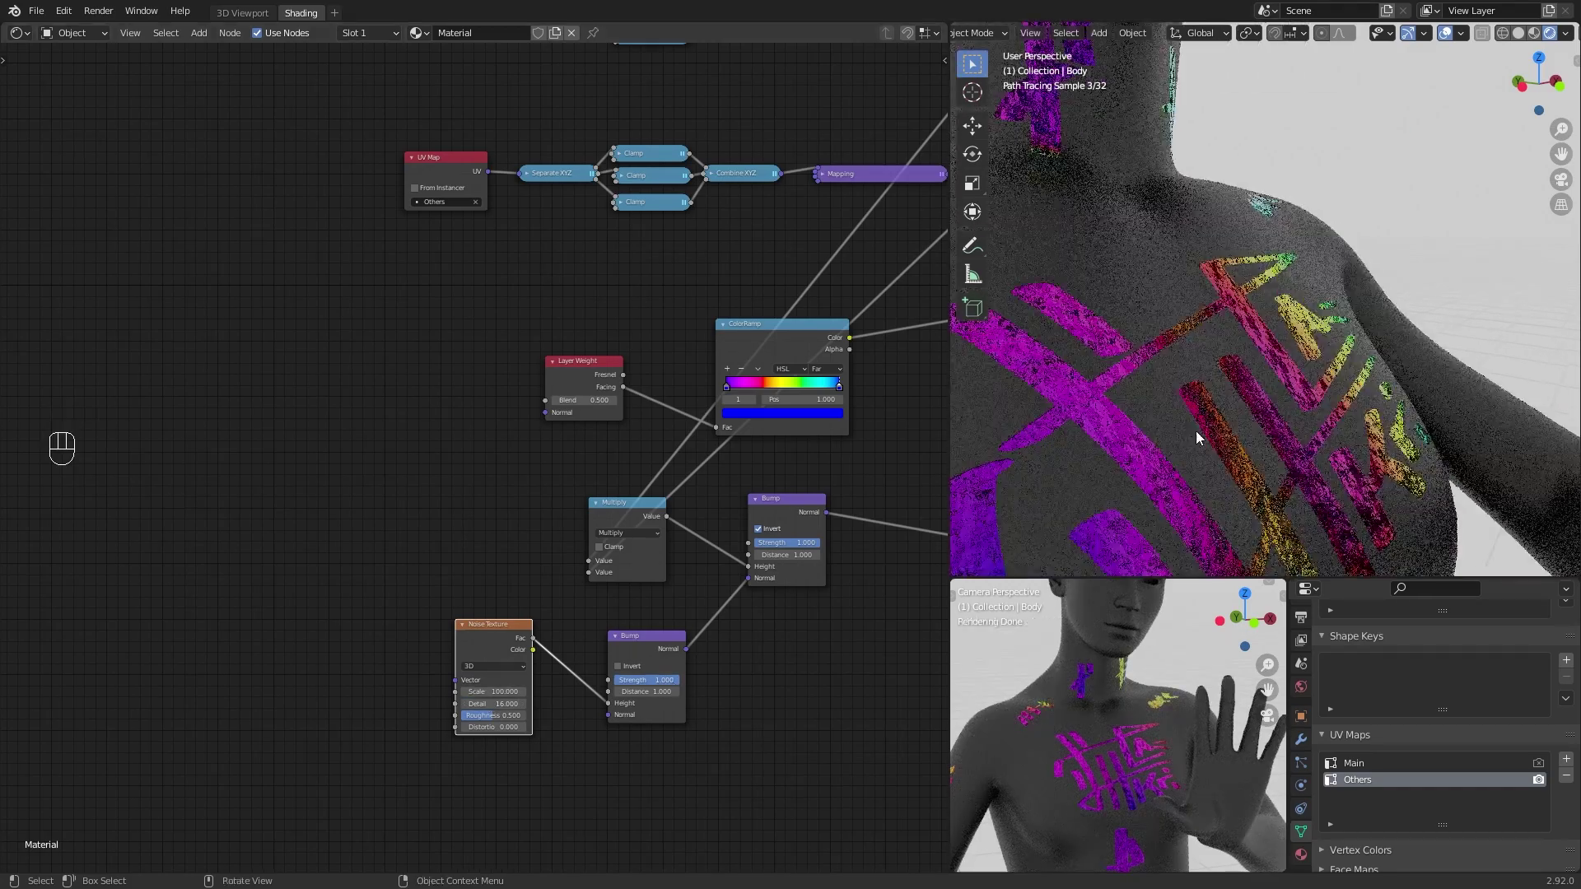
# Step: Set the second Bump's Strength to 0.050 and the Noise Texture's Scale to 200 and Distortion to 1.000
pyautogui.moveTo(646, 680); pyautogui.dragTo(584, 680)
pyautogui.click(506, 696)
pyautogui.write('200')
pyautogui.press('Return')
pyautogui.scroll(-6, 1362, 493)
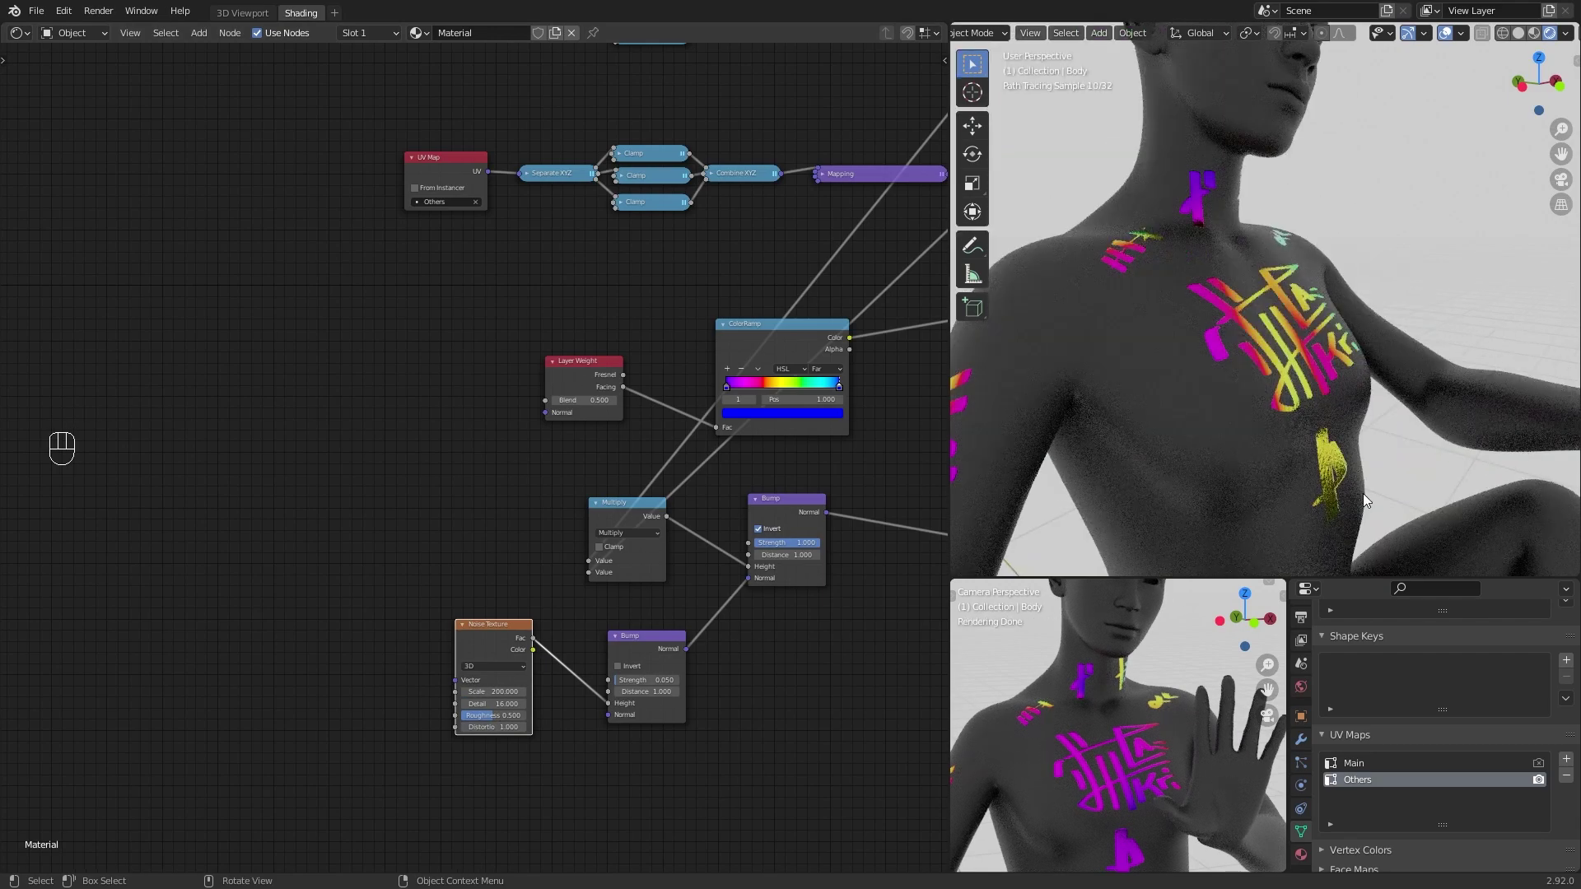
pyautogui.moveTo(1362, 492); pyautogui.dragTo(1282, 338, button='middle')
pyautogui.scroll(5, 1282, 339)
pyautogui.moveTo(1306, 436); pyautogui.dragTo(1310, 486, button='middle')
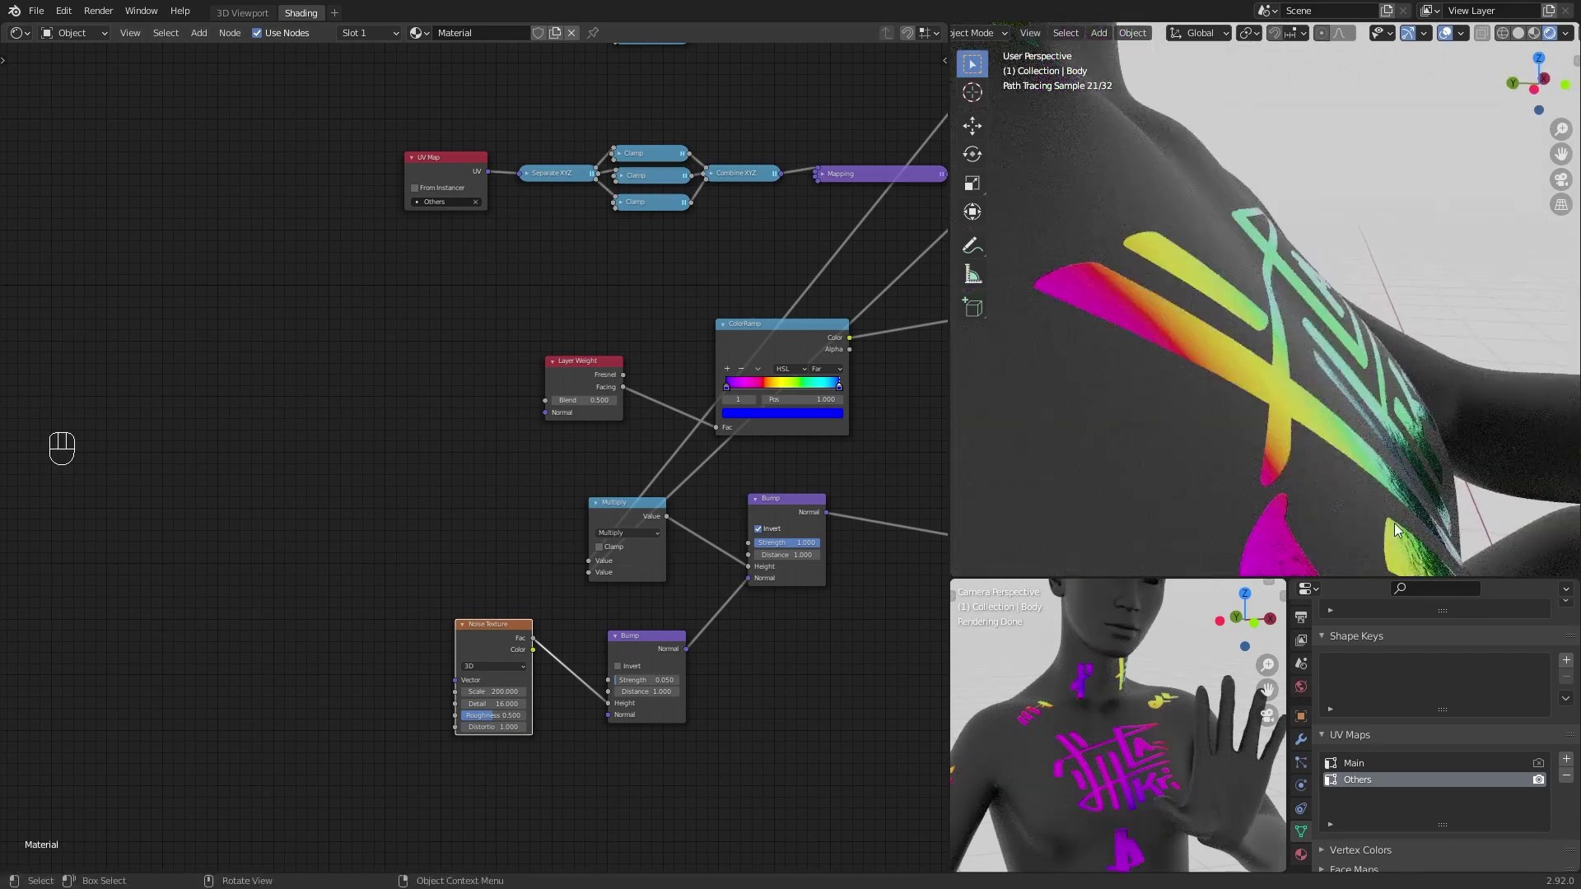
# Step: Move the Noise Texture node slightly lower beside the second Bump node
pyautogui.press('Return')
pyautogui.scroll(-8, 823, 593)
pyautogui.moveTo(930, 638); pyautogui.dragTo(622, 628, button='middle')
pyautogui.moveTo(324, 610); pyautogui.dragTo(515, 613, button='middle')
pyautogui.moveTo(514, 612)
pyautogui.mouseDown()
pyautogui.moveTo(492, 609)
pyautogui.moveTo(514, 627)
pyautogui.mouseUp()
pyautogui.scroll(-1, 513, 628)
pyautogui.moveTo(514, 628); pyautogui.dragTo(315, 695, button='middle')
# Step: Examine the finished rainbow lettering on the chest, neck and head from several distances and angles
pyautogui.moveTo(1346, 457)
pyautogui.mouseDown(button='middle')
pyautogui.moveTo(1292, 431)
pyautogui.moveTo(1367, 408)
pyautogui.mouseUp(button='middle')
pyautogui.scroll(-7, 1309, 447)
pyautogui.scroll(4, 1314, 359)
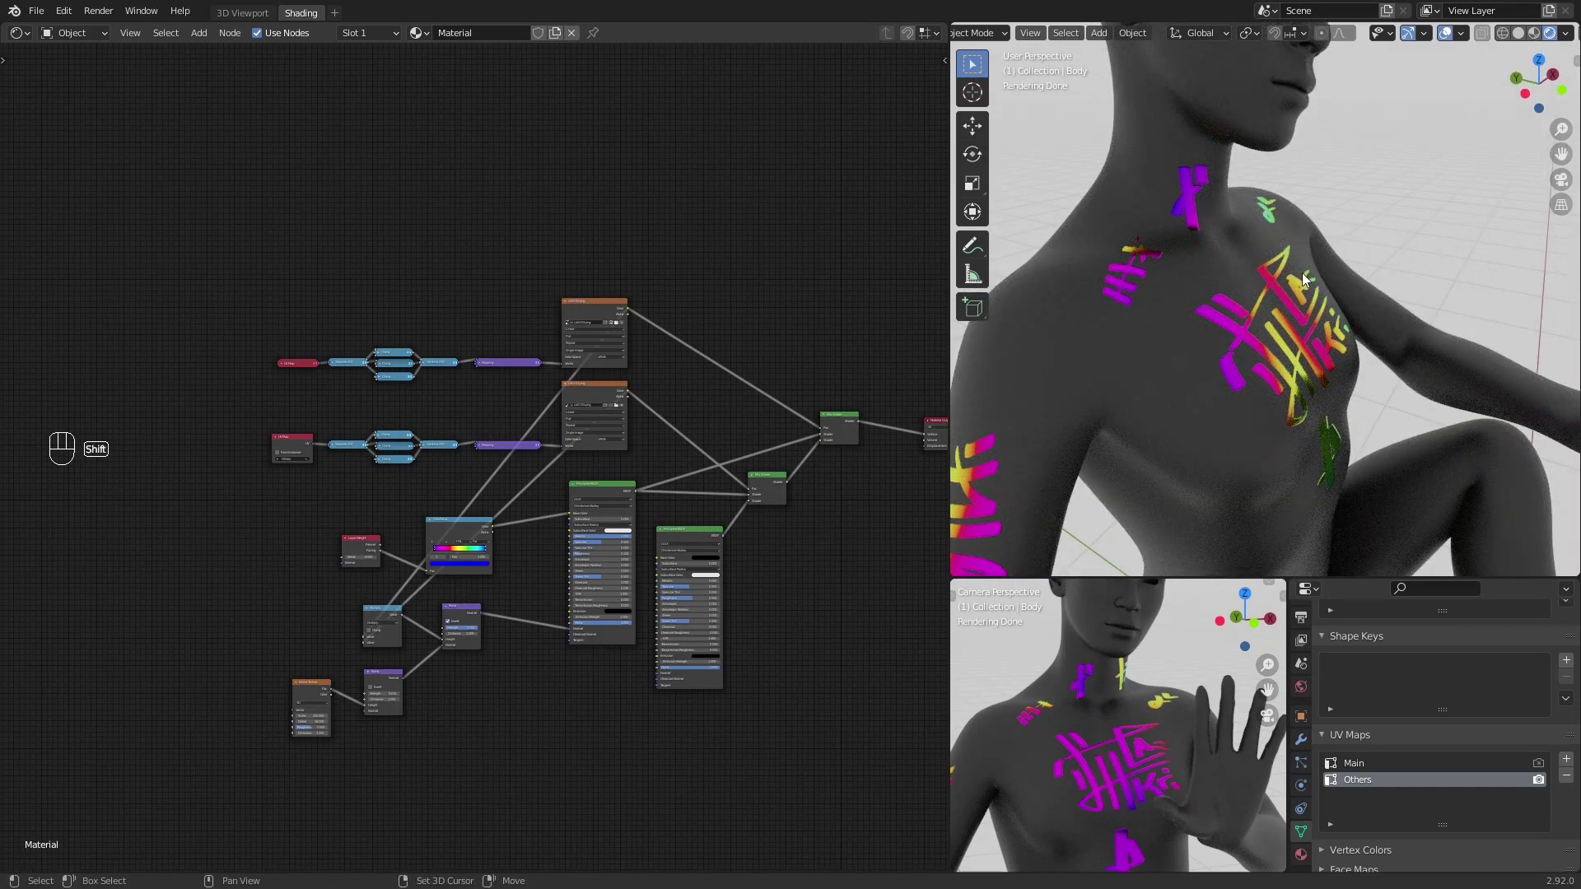
pyautogui.moveTo(1301, 275)
pyautogui.keyDown('ctrl'); pyautogui.mouseDown(button='middle')
pyautogui.moveTo(1274, 408)
pyautogui.moveTo(1286, 372)
pyautogui.moveTo(1268, 404)
pyautogui.moveTo(1187, 374)
pyautogui.moveTo(1268, 289)
pyautogui.mouseUp(button='middle'); pyautogui.keyUp('ctrl')
pyautogui.scroll(3, 1268, 290)
pyautogui.moveTo(1227, 349); pyautogui.dragTo(1274, 441, button='middle')
pyautogui.scroll(-2, 1253, 347)
pyautogui.scroll(-1, 1251, 354)
pyautogui.scroll(2, 1278, 427)
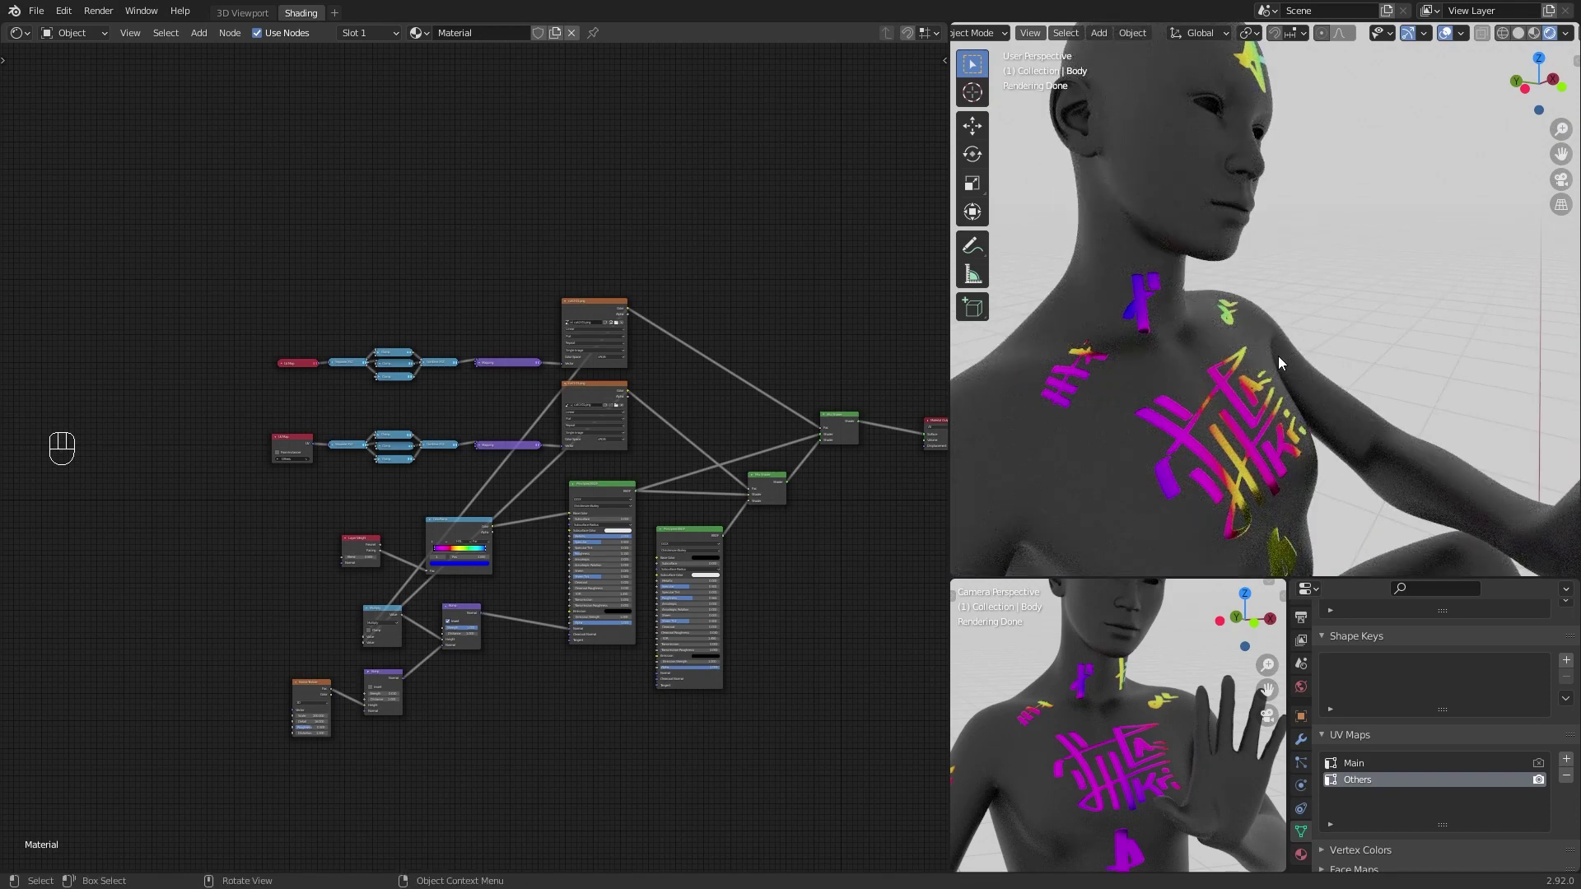